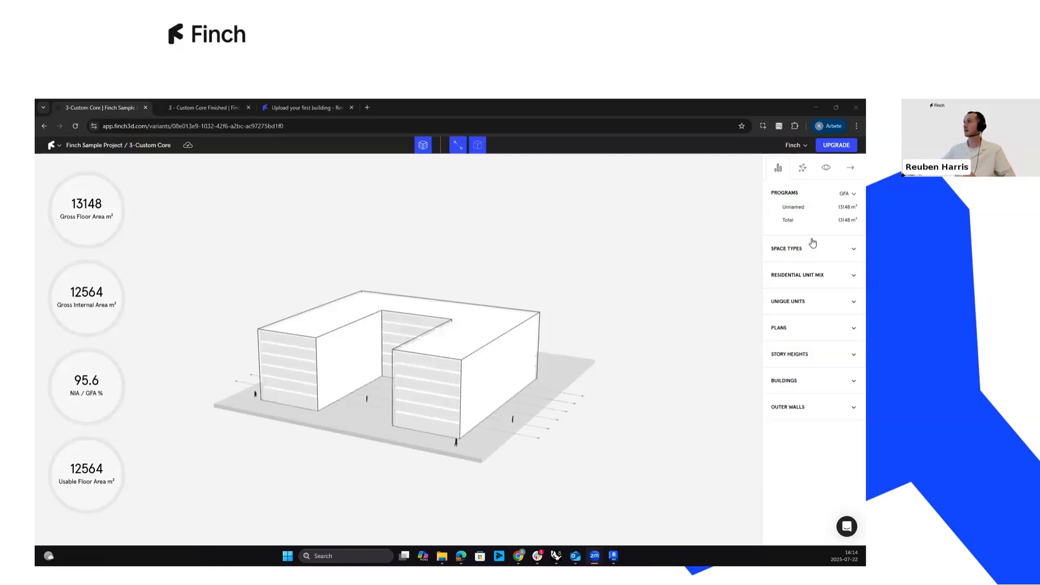
Check the building's story heights breakdown and return to the programs breakdown.
left_click(808, 355)
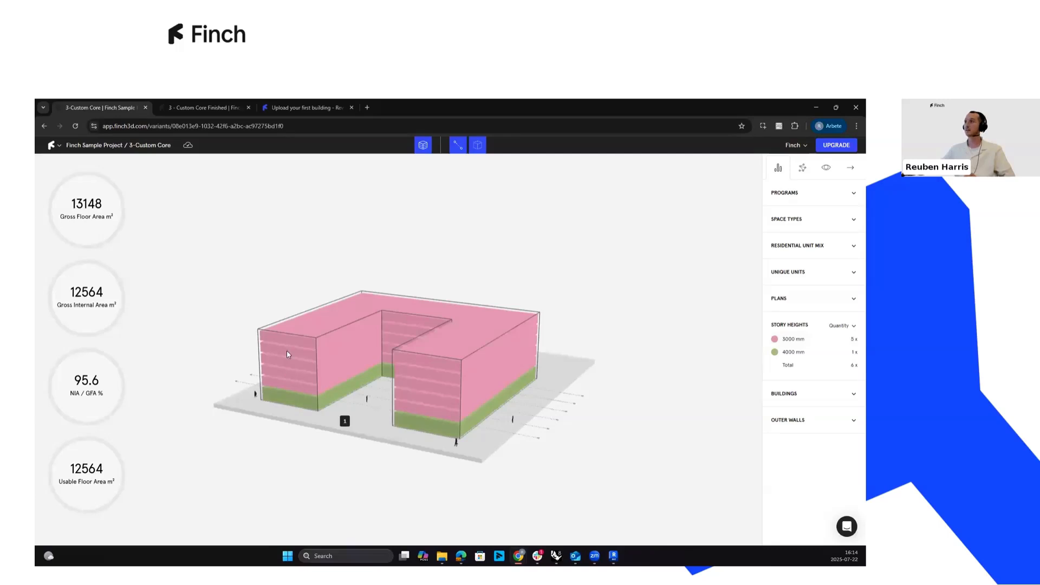
left_click(809, 196)
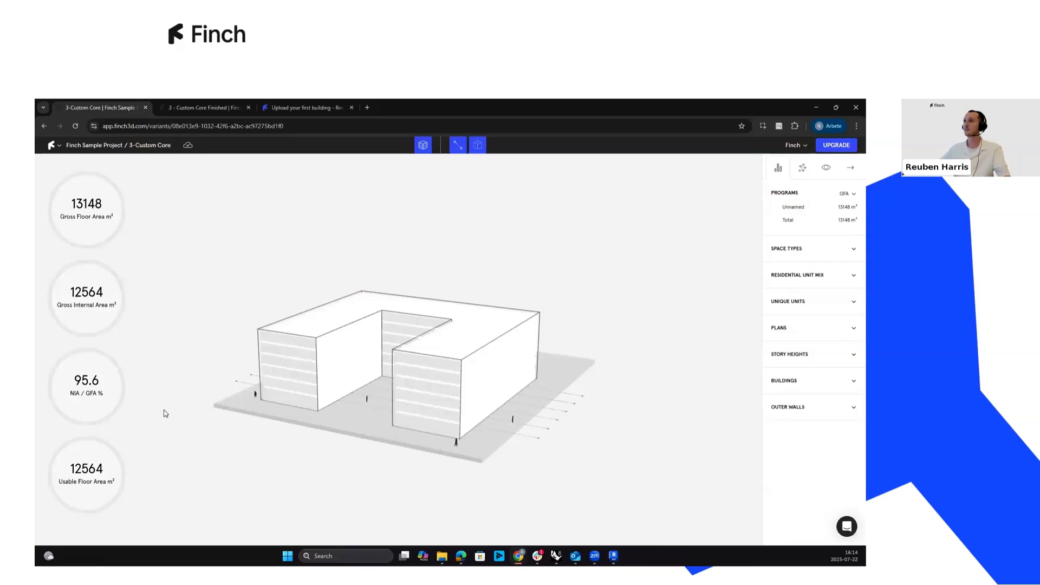
Assign the Retail program to the building's ground story.
scroll(330, 327, "up", 2)
scroll(326, 332, "up", 3)
scroll(325, 362, "down", 1)
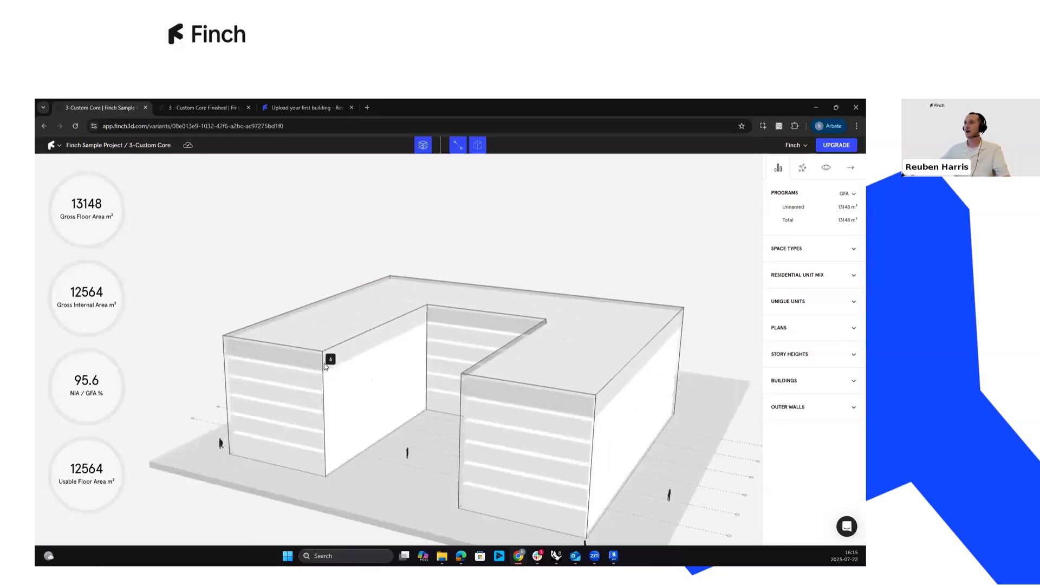
scroll(335, 380, "down", 2)
scroll(302, 413, "up", 4)
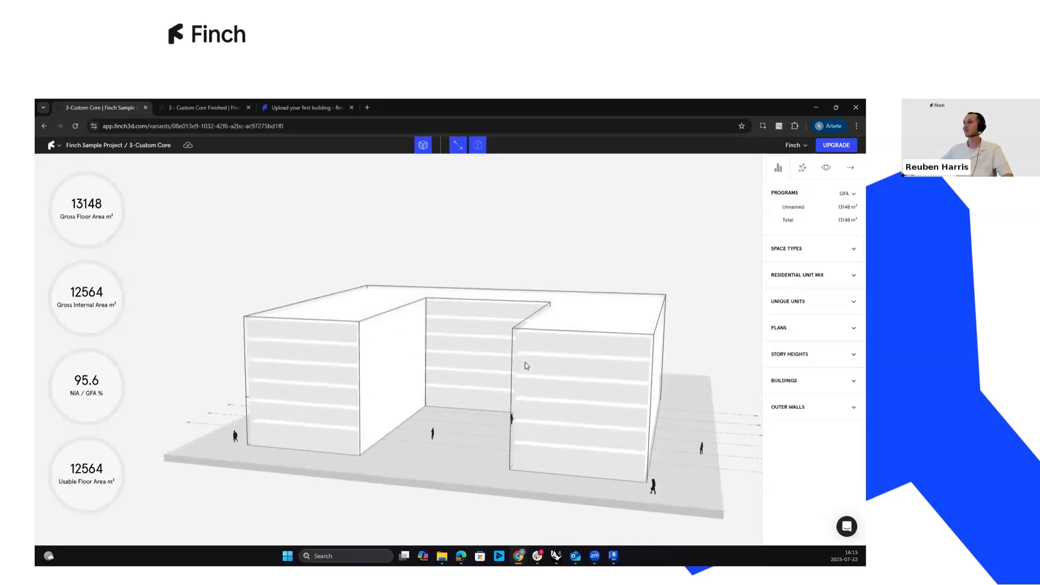
left_click(284, 440)
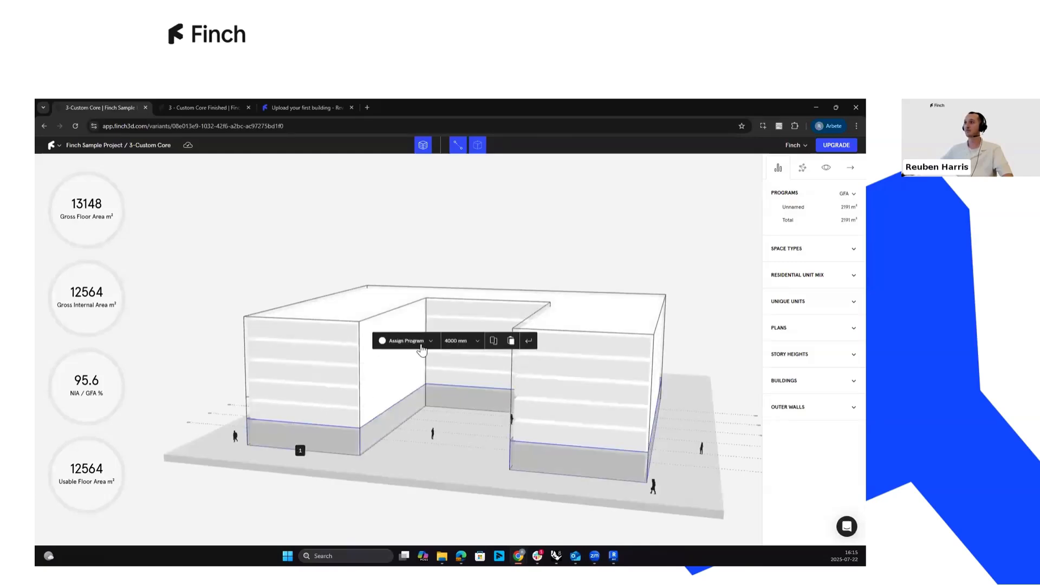
left_click(403, 341)
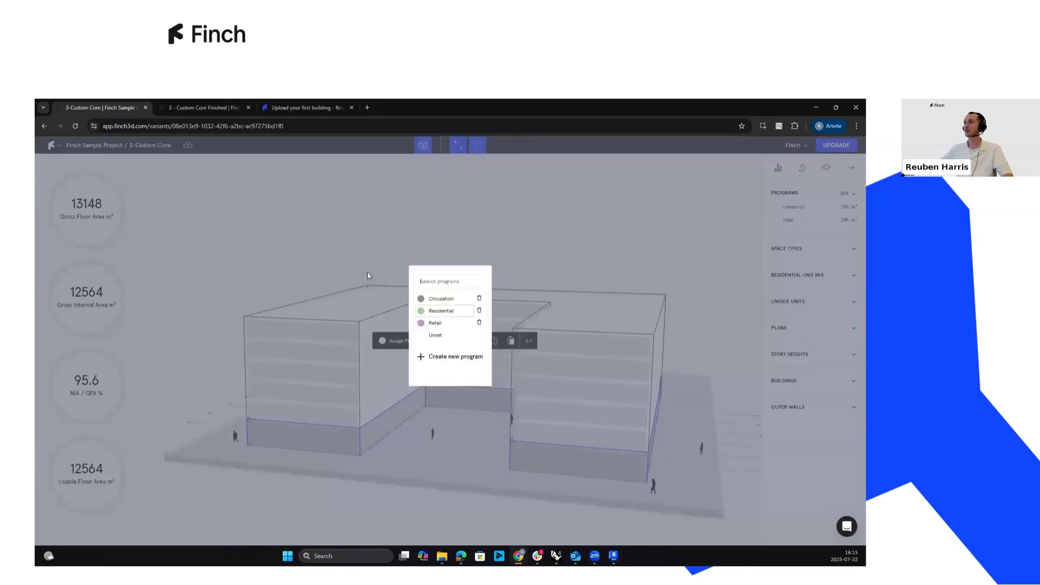
left_click(437, 326)
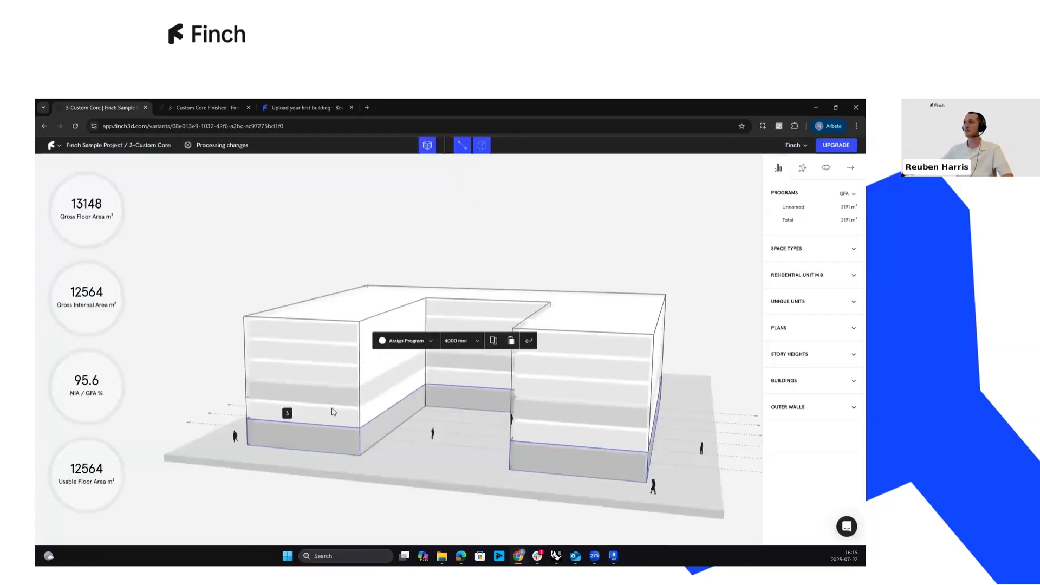
Assign the Residential program to all five stories above the retail ground story and deselect them.
right_click_drag(354, 418, 312, 435)
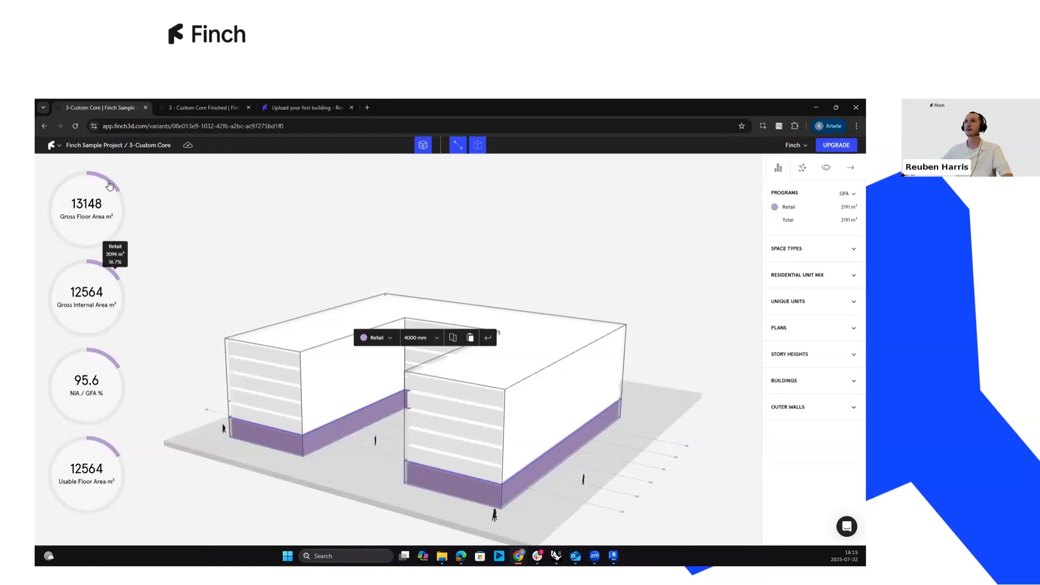
left_click(279, 419)
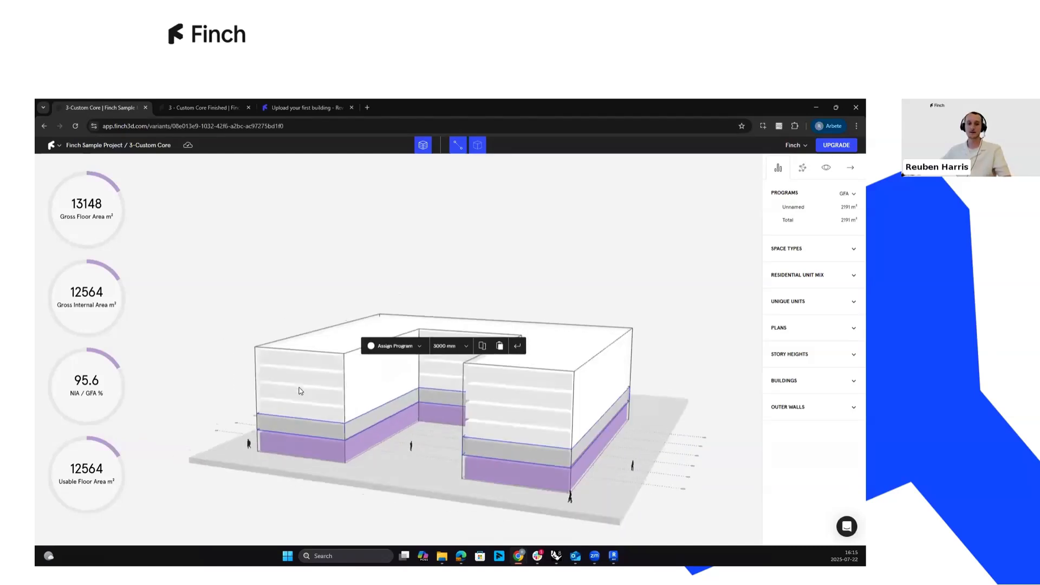
left_click(319, 367, "shift")
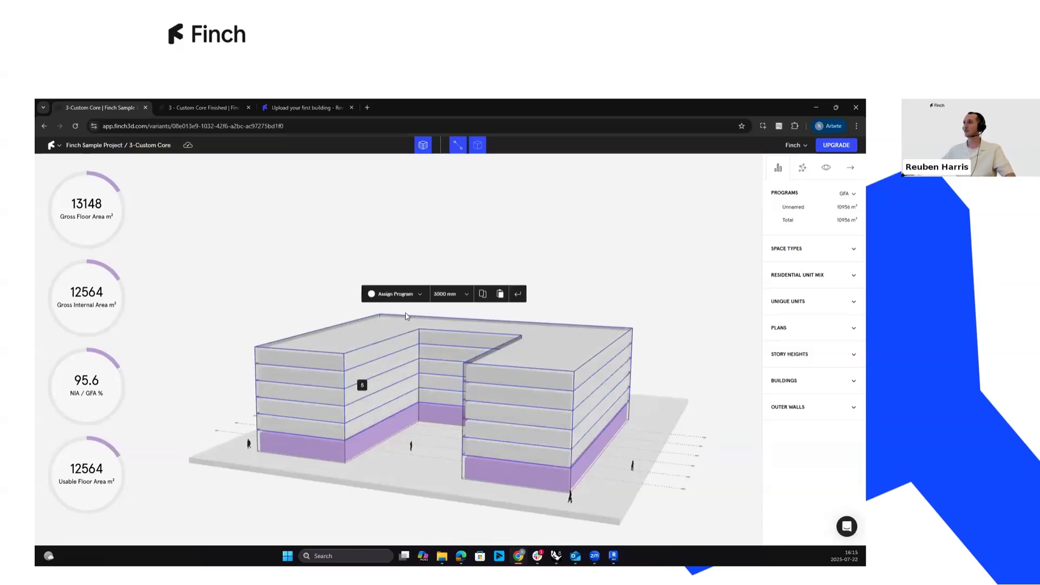
left_click(392, 297)
left_click(445, 312)
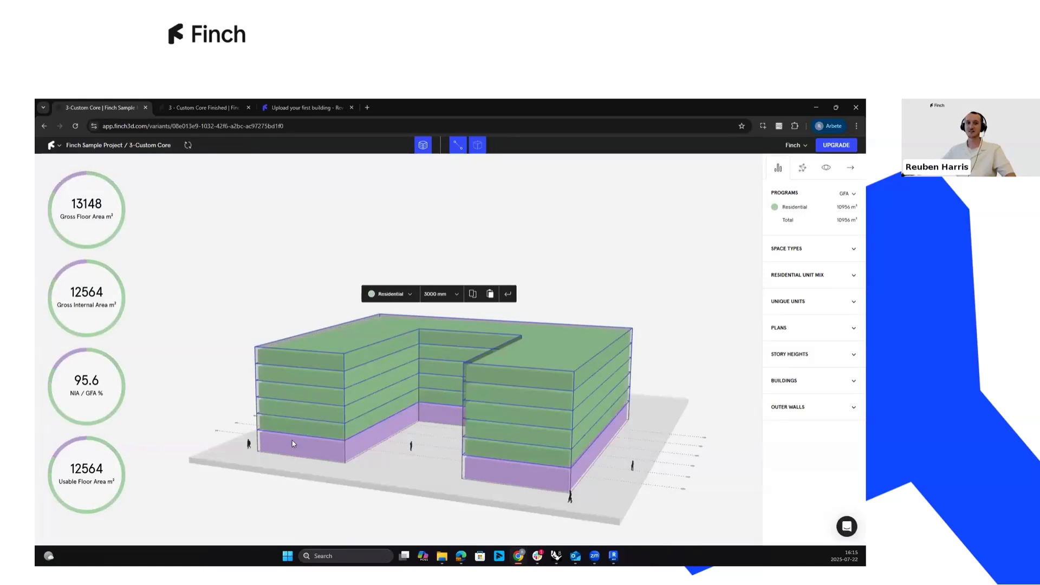
left_click(266, 307)
Read the residential and retail shares in the Gross Floor Area chart.
right_click_drag(389, 399, 325, 400)
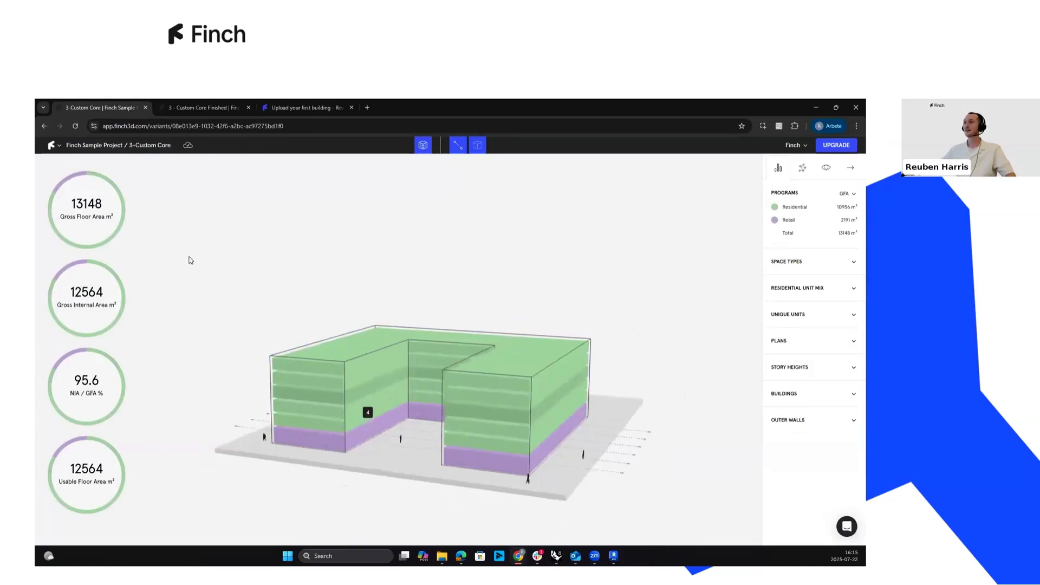
mouse_move(117, 230)
scroll(347, 347, "down", 1)
scroll(343, 349, "up", 1)
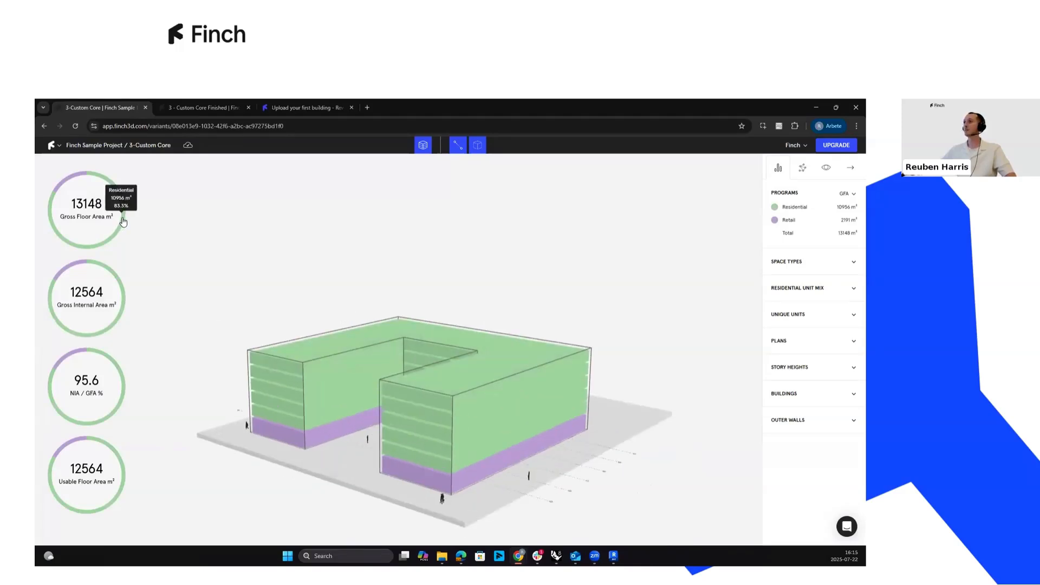
mouse_move(68, 182)
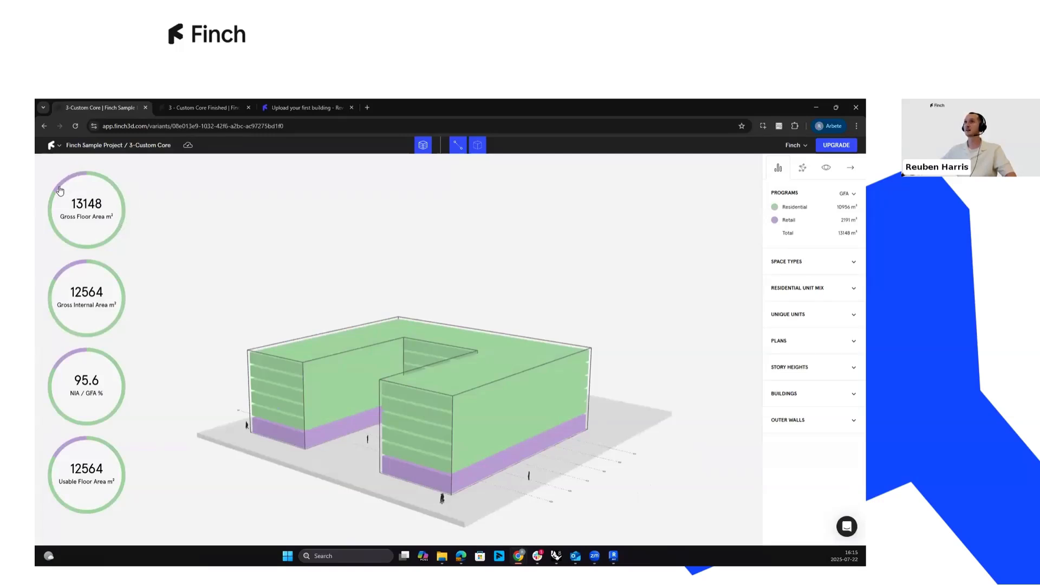
Show the programs breakdown by NIA and by Quantity.
right_click_drag(286, 352, 451, 318)
scroll(450, 318, "down", 3)
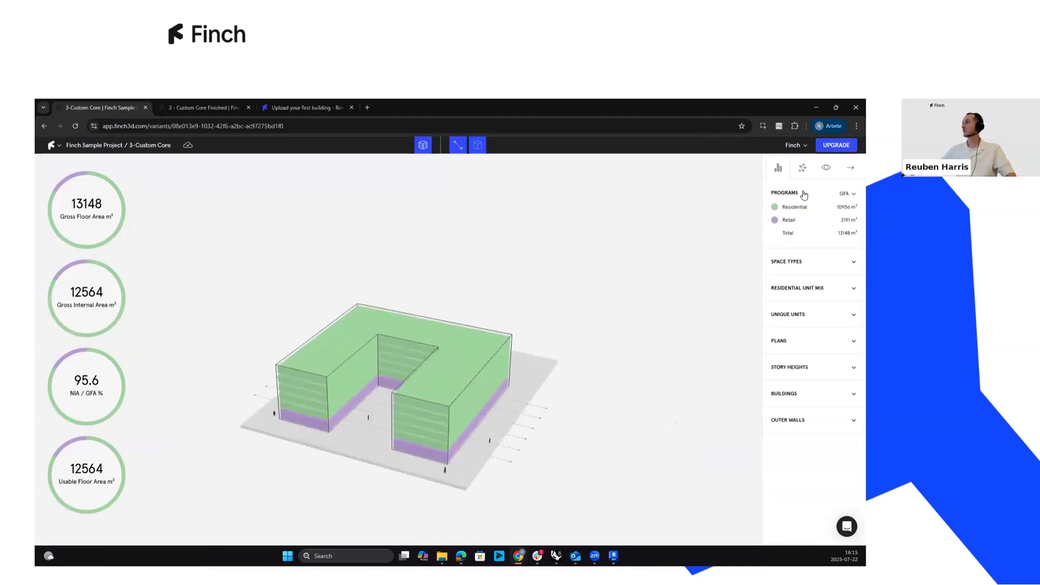
left_click(848, 193)
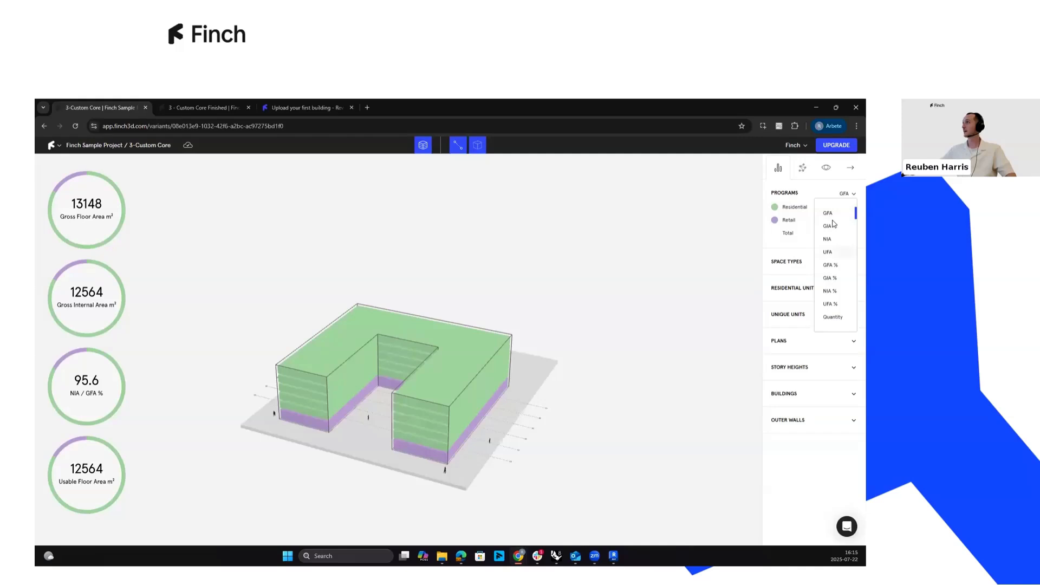
left_click(829, 241)
left_click(848, 194)
left_click(832, 316)
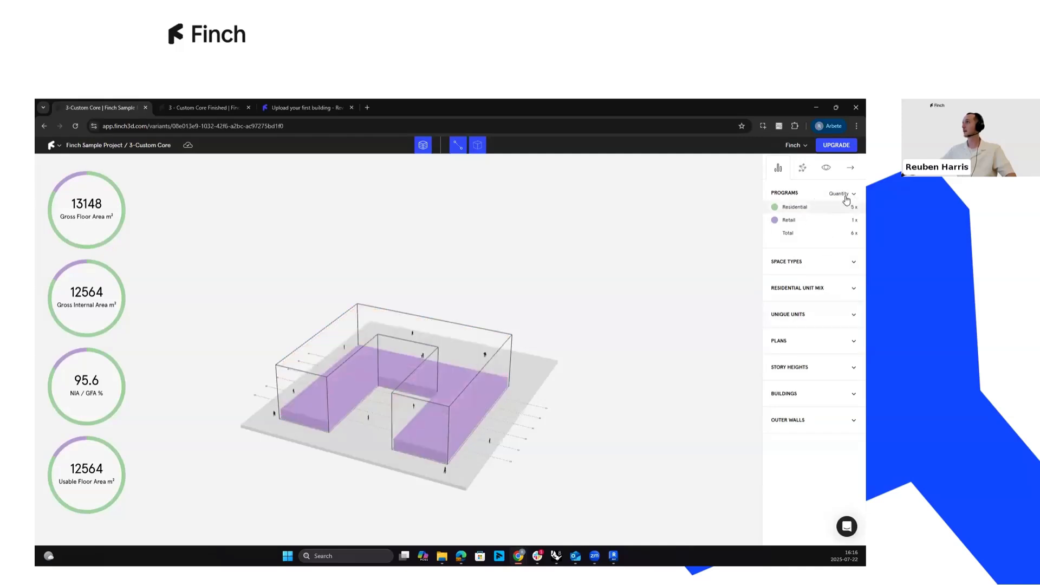
Examine the building's unique units breakdown with the programs breakdown collapsed.
scroll(465, 369, "down", 2)
right_click_drag(465, 370, 441, 328)
scroll(450, 339, "up", 2)
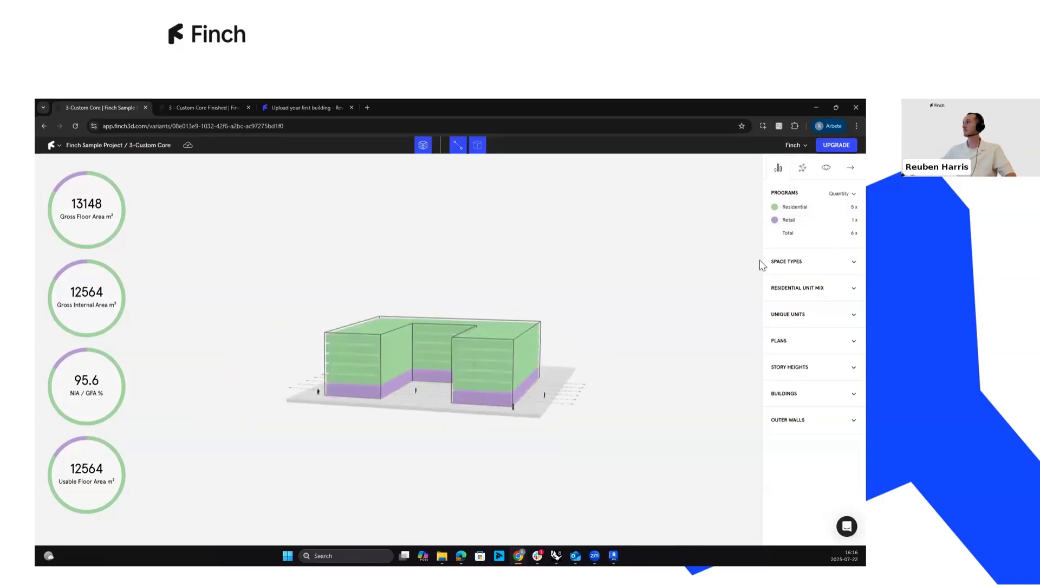
left_click(796, 314)
left_click(848, 199)
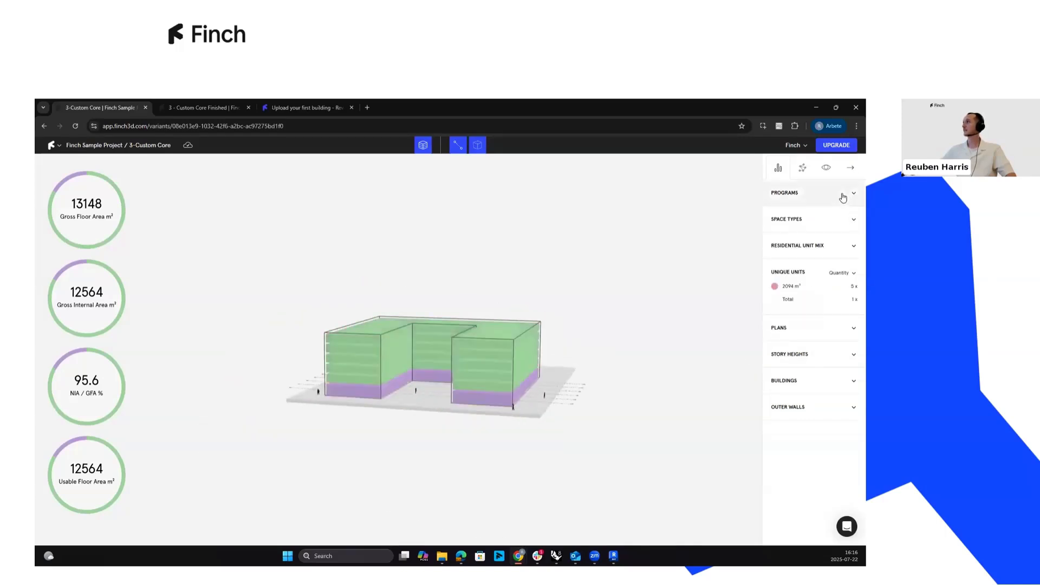
Open the view settings and switch the custom geometry off and back on.
left_click(824, 172)
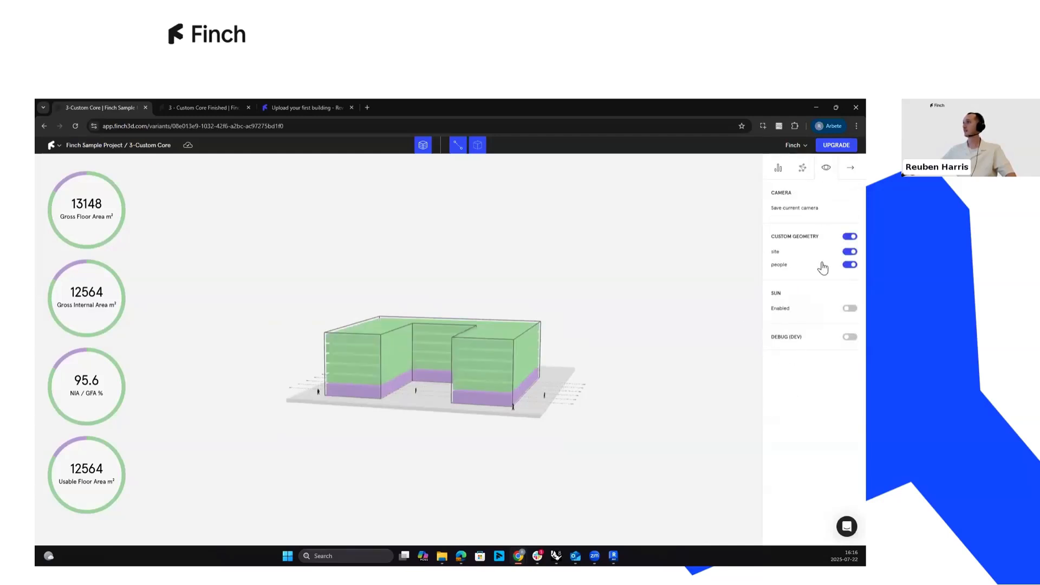
left_click_drag(645, 311, 474, 392)
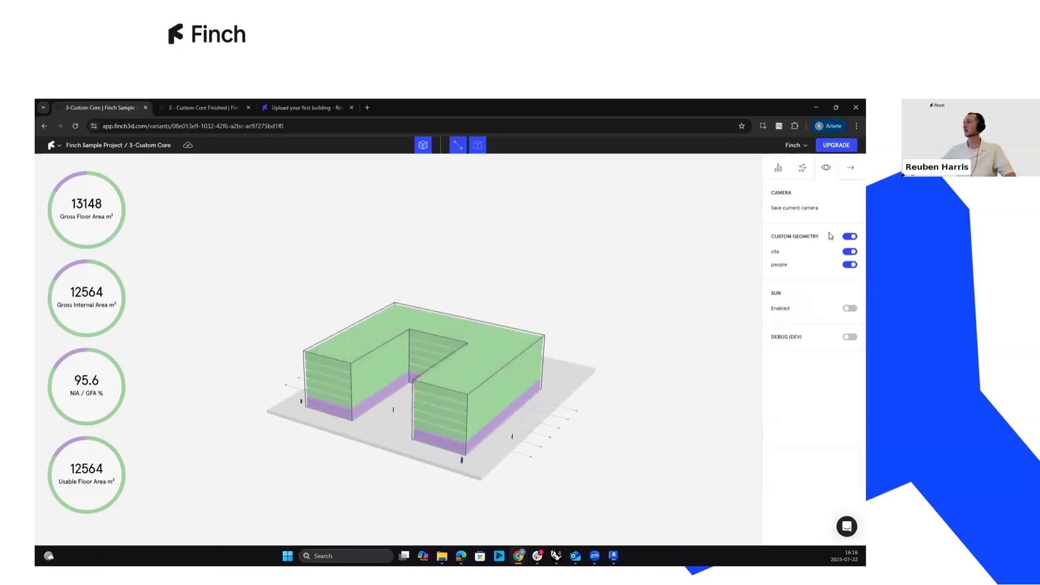
left_click(850, 238)
left_click(850, 237)
Examine the site and people geometry around the building from several angles.
scroll(428, 454, "up", 4)
mouse_move(495, 439)
left_mouse_down()
mouse_move(389, 433)
mouse_move(491, 442)
left_mouse_up()
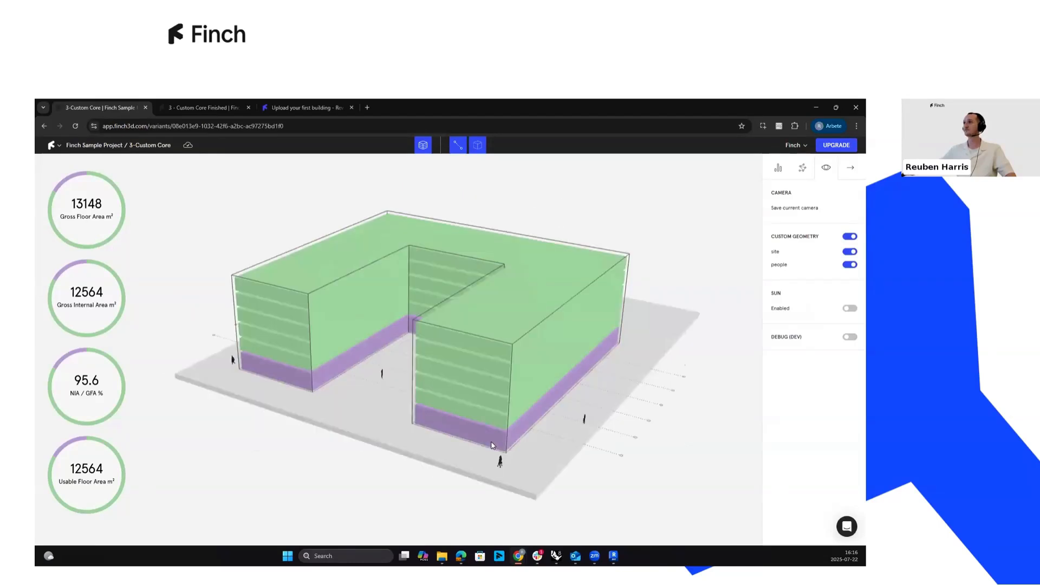
scroll(493, 445, "down", 4)
scroll(467, 369, "up", 2)
left_click_drag(467, 367, 511, 316)
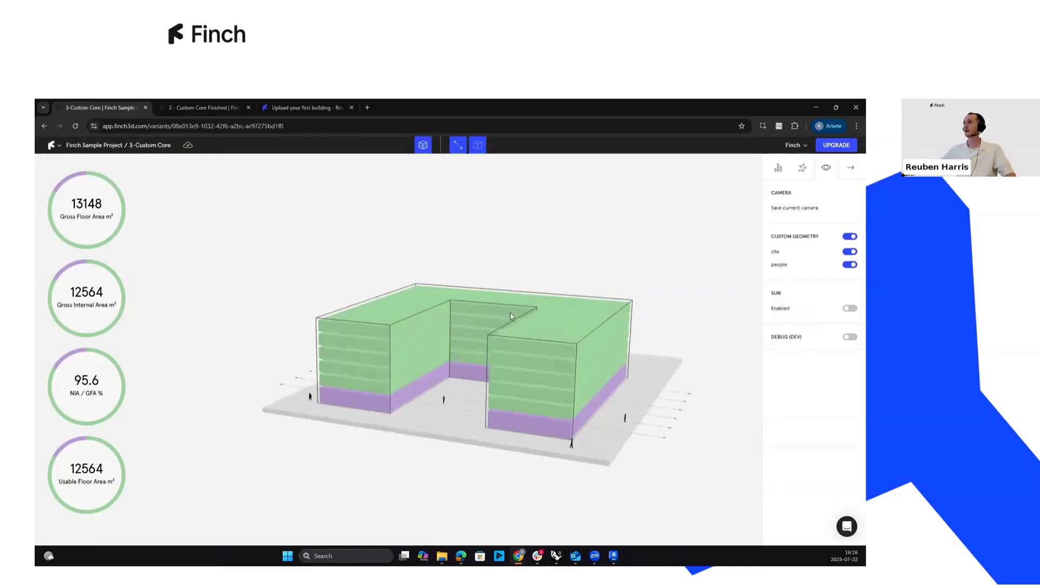
scroll(511, 317, "down", 2)
scroll(501, 321, "up", 3)
left_click_drag(417, 346, 343, 353)
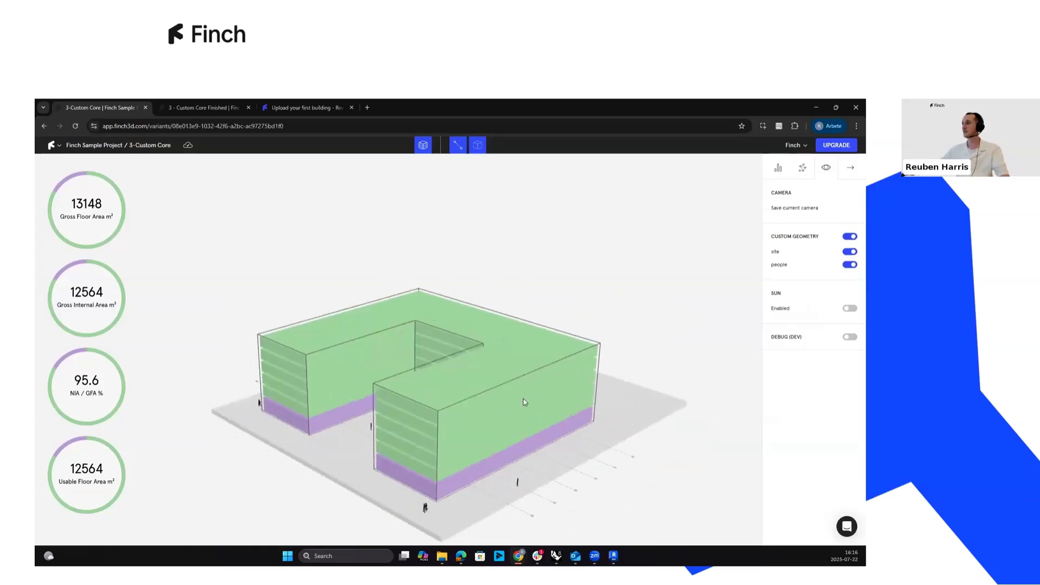
Switch to Rhino and compare the programs shown on the building's stories in the Custom Core model.
left_click(557, 555)
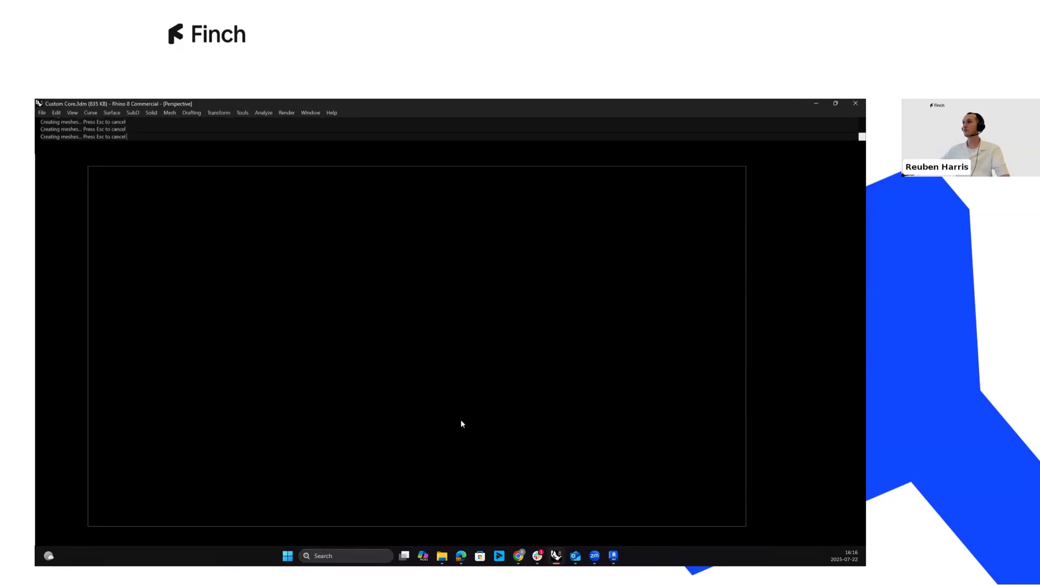
scroll(521, 456, "up", 2)
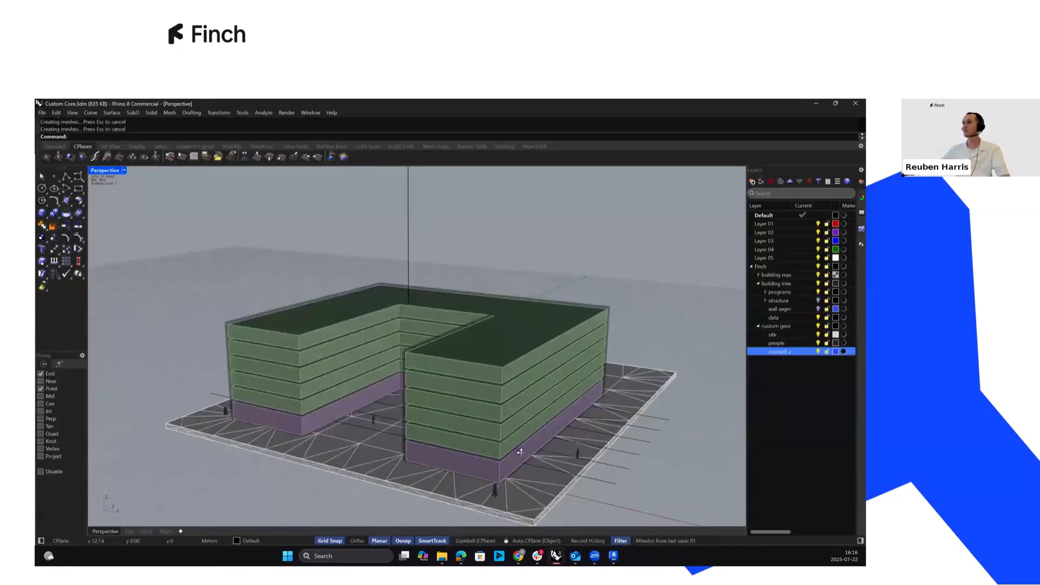
scroll(506, 387, "down", 3)
scroll(483, 388, "up", 3)
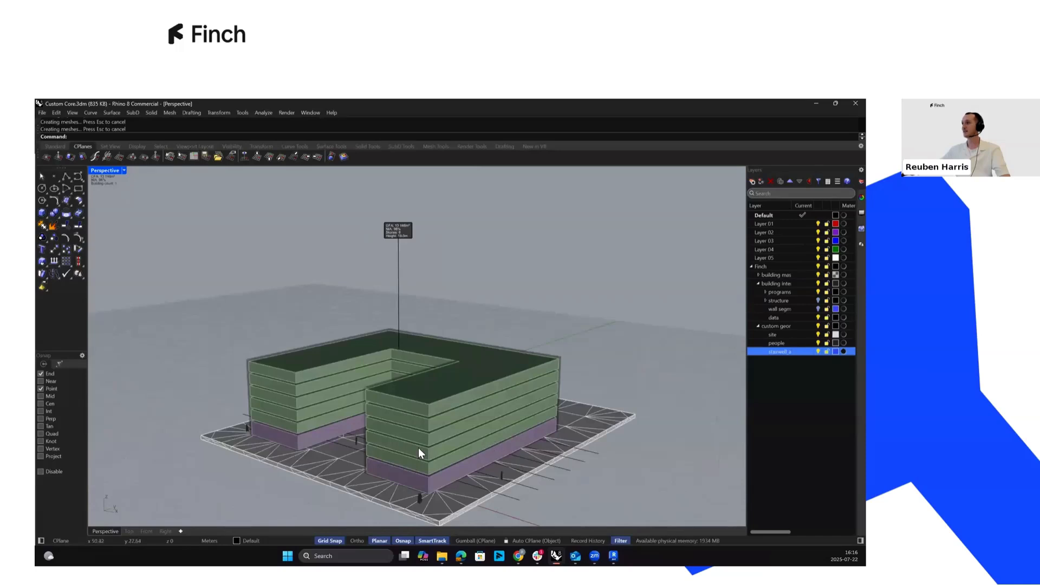
Switch back to Finch and change the second story's program from Residential to Retail.
mouse_move(519, 556)
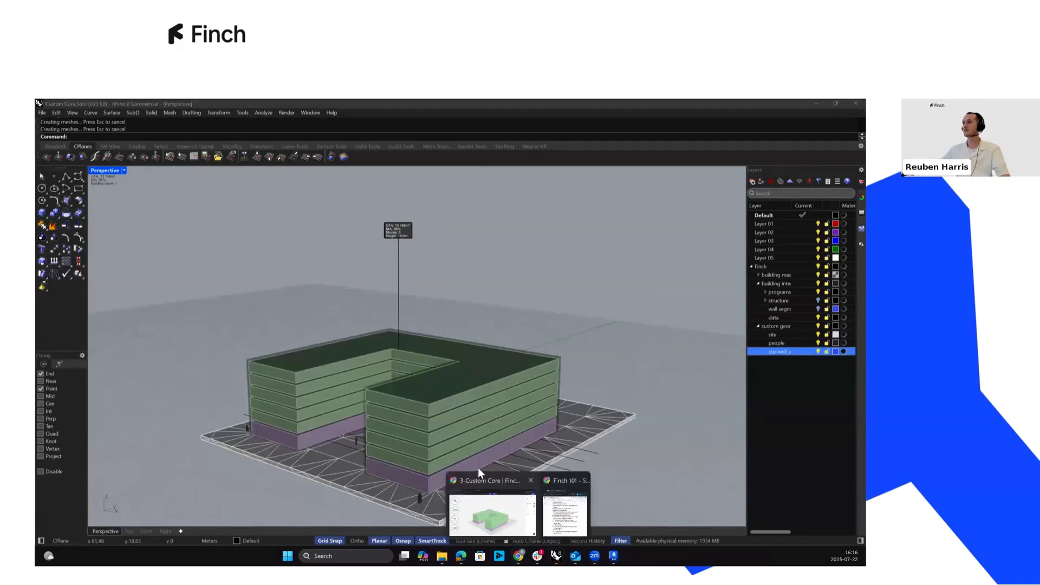
left_click(478, 477)
left_click(388, 315)
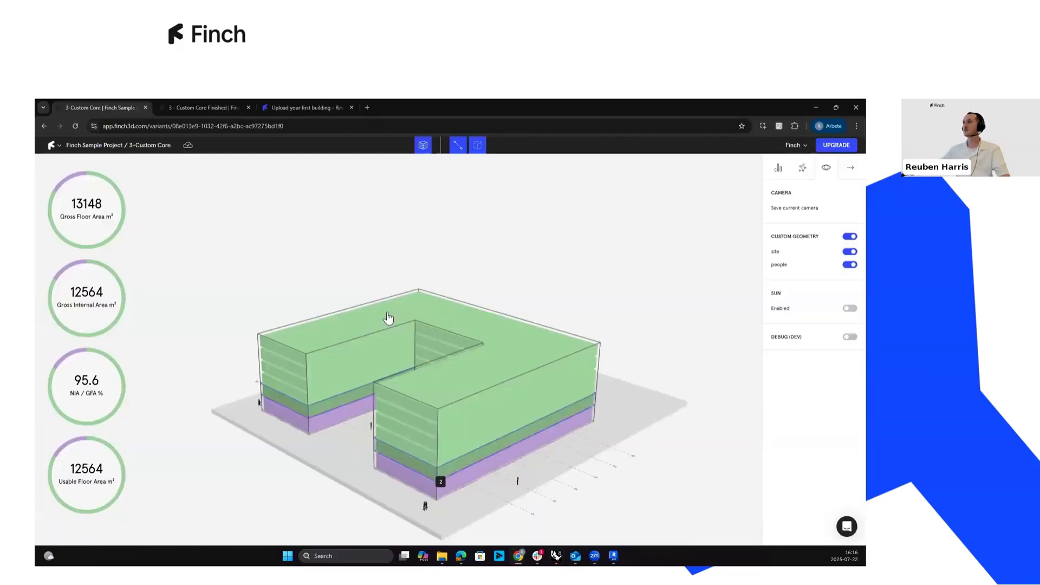
left_click(394, 313)
left_click(438, 324)
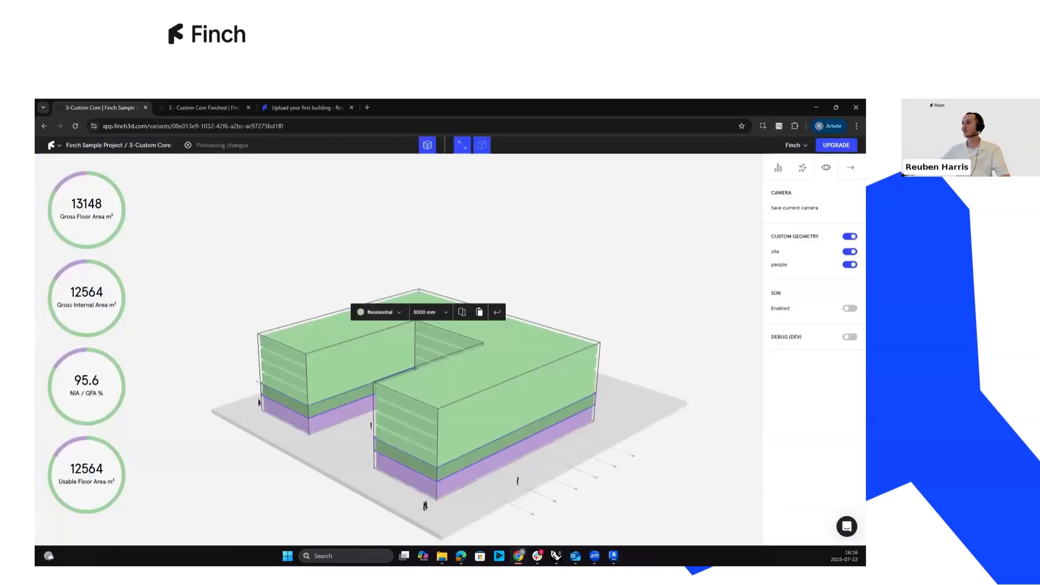
Check the second story's program change in Rhino and return to the Finch model.
key("alt+Tab")
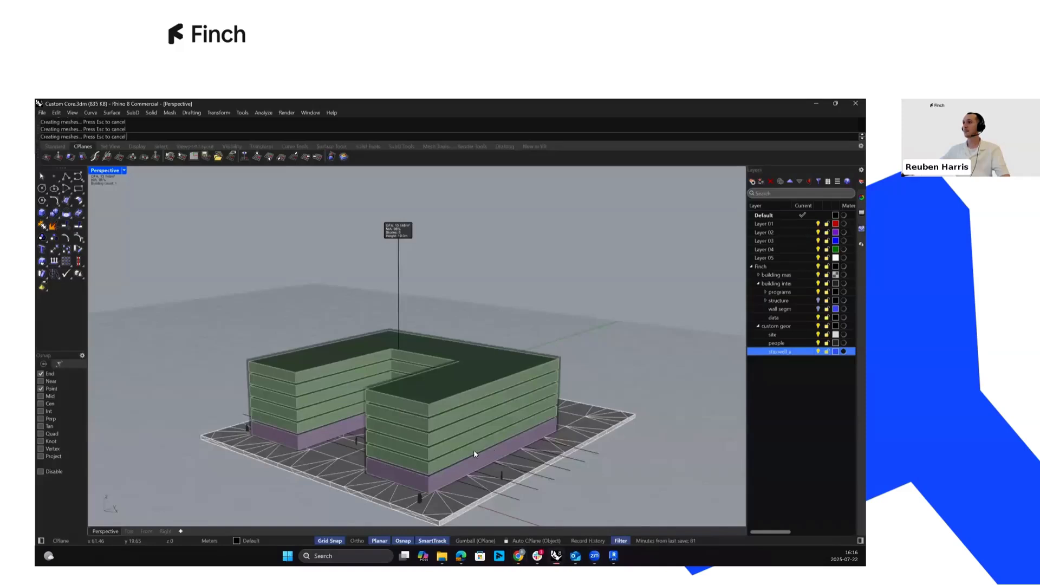
scroll(426, 458, "up", 2)
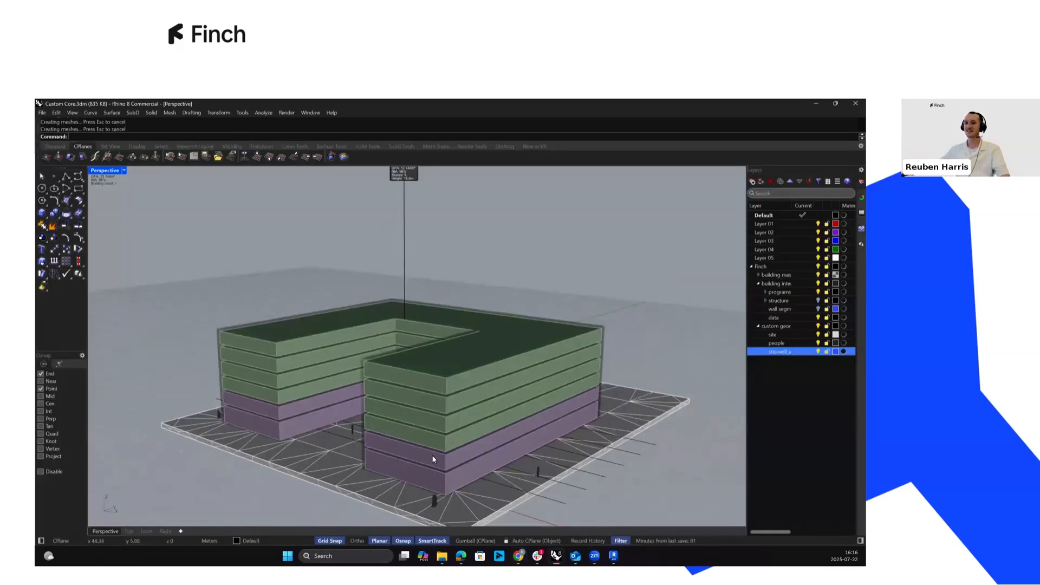
scroll(432, 459, "down", 3)
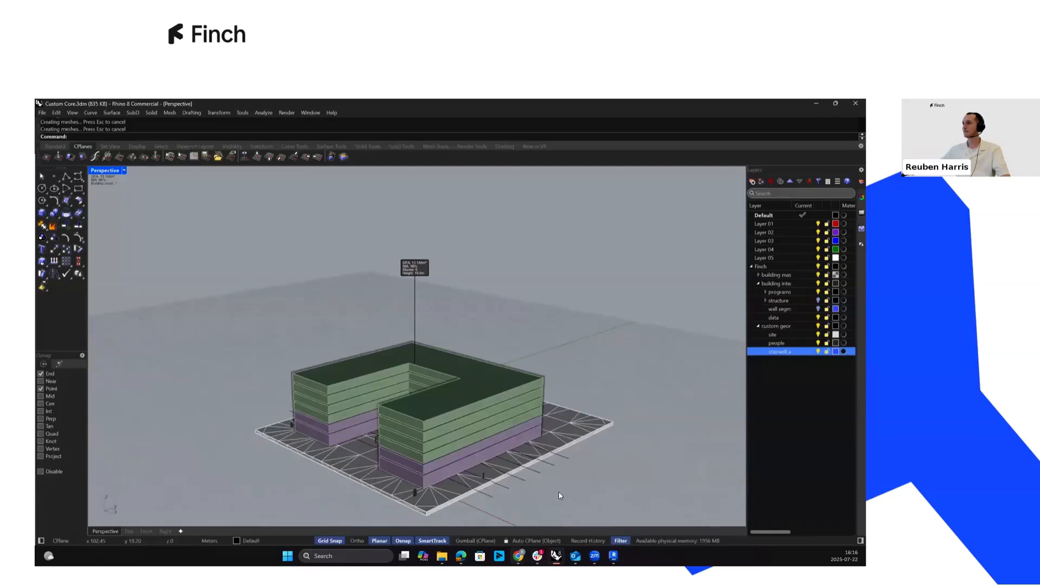
left_click(518, 556)
left_click(492, 512)
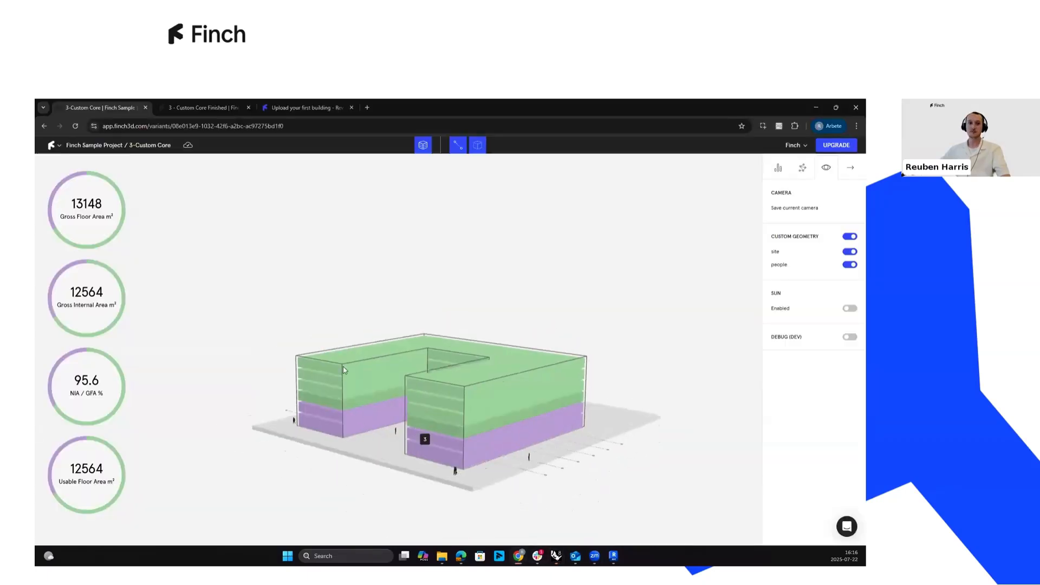
scroll(404, 347, "up", 3)
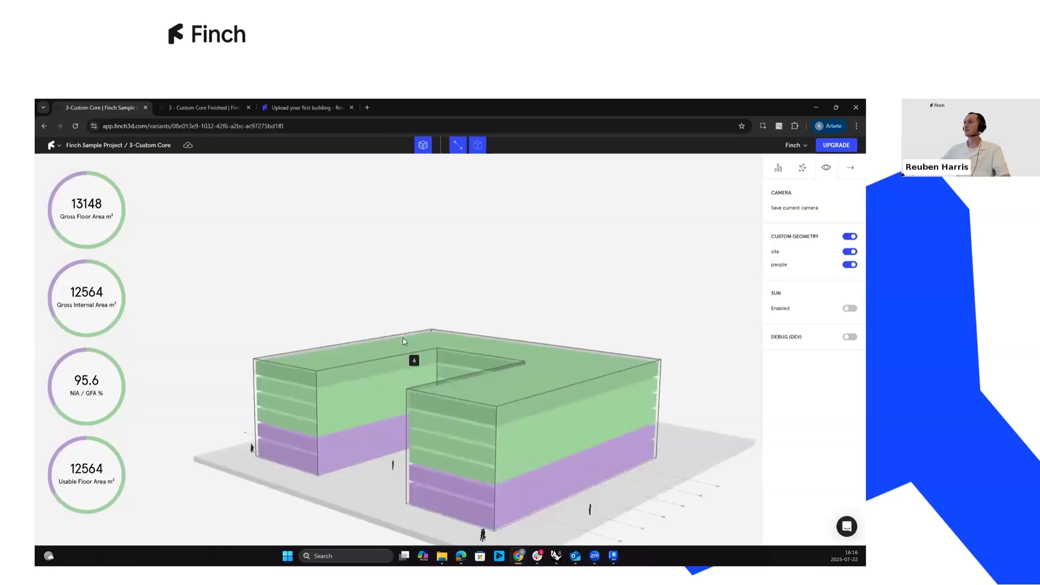
Edit the Residential program and name its custom property Budget.
scroll(445, 365, "down", 2)
mouse_move(362, 361)
right_mouse_down()
mouse_move(430, 359)
mouse_move(365, 360)
right_mouse_up()
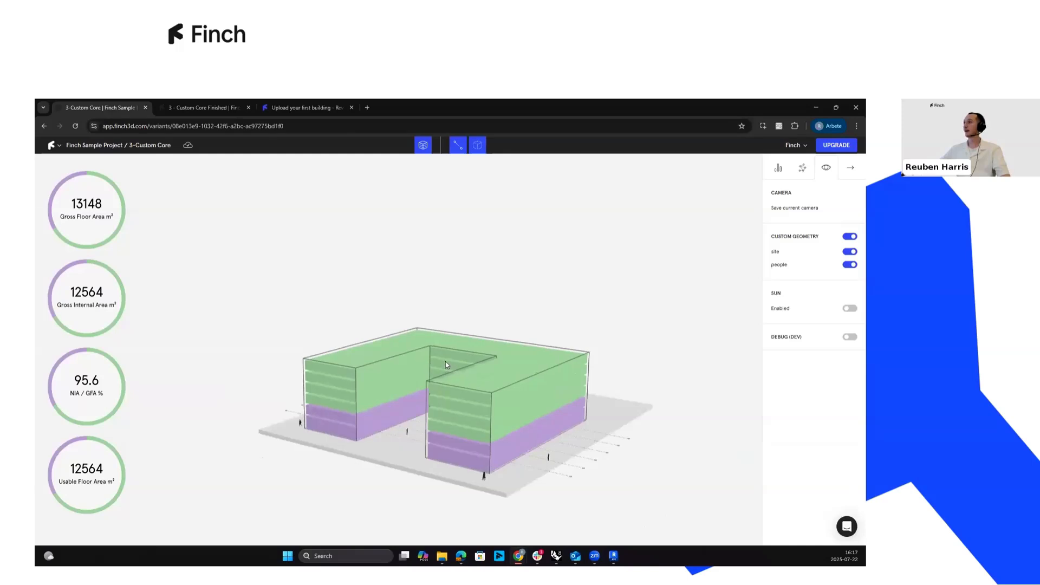
scroll(395, 356, "down", 2)
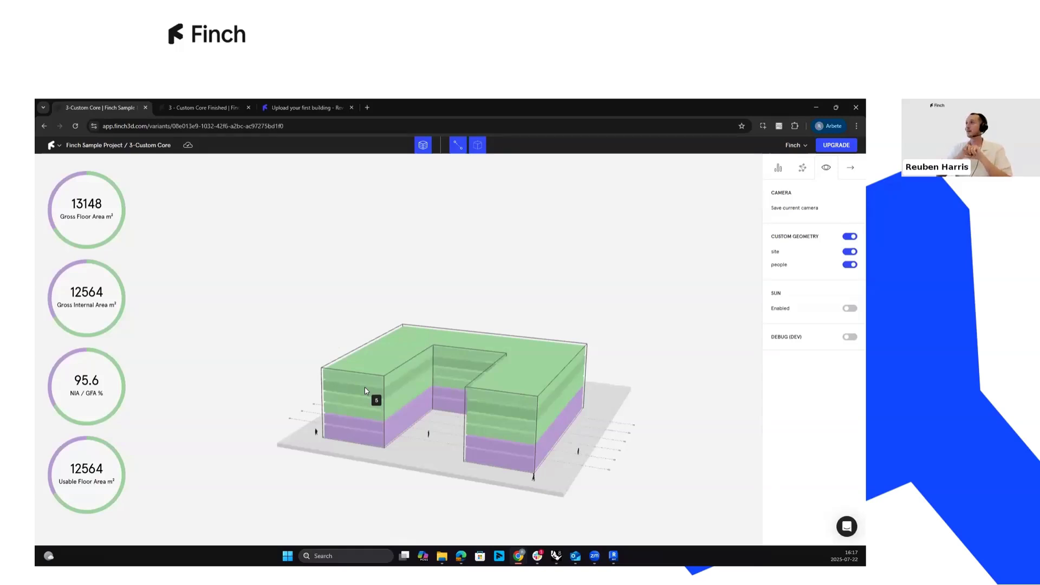
left_click(778, 168)
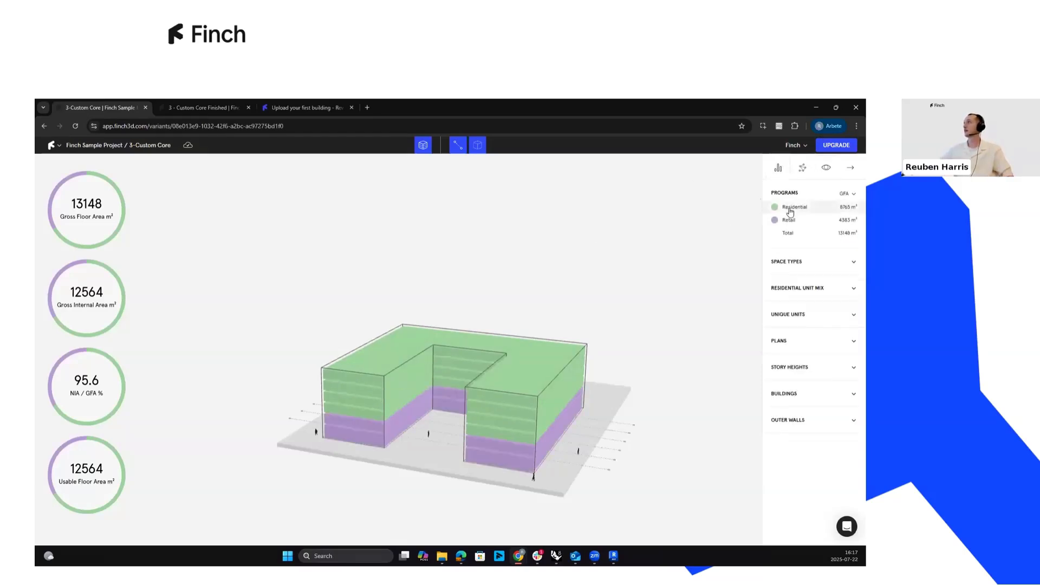
right_click(774, 203)
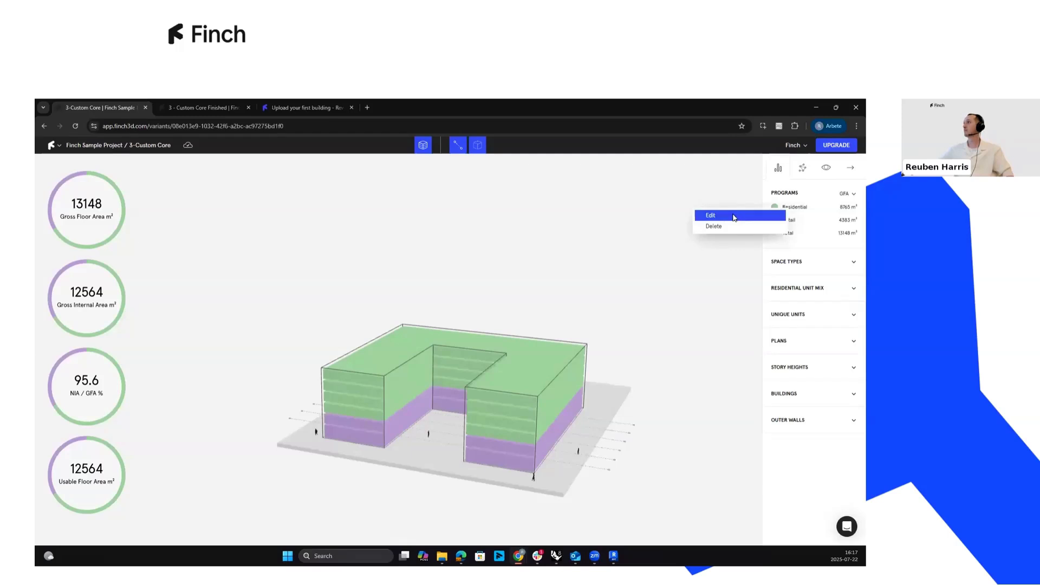
left_click(711, 216)
left_click(423, 423)
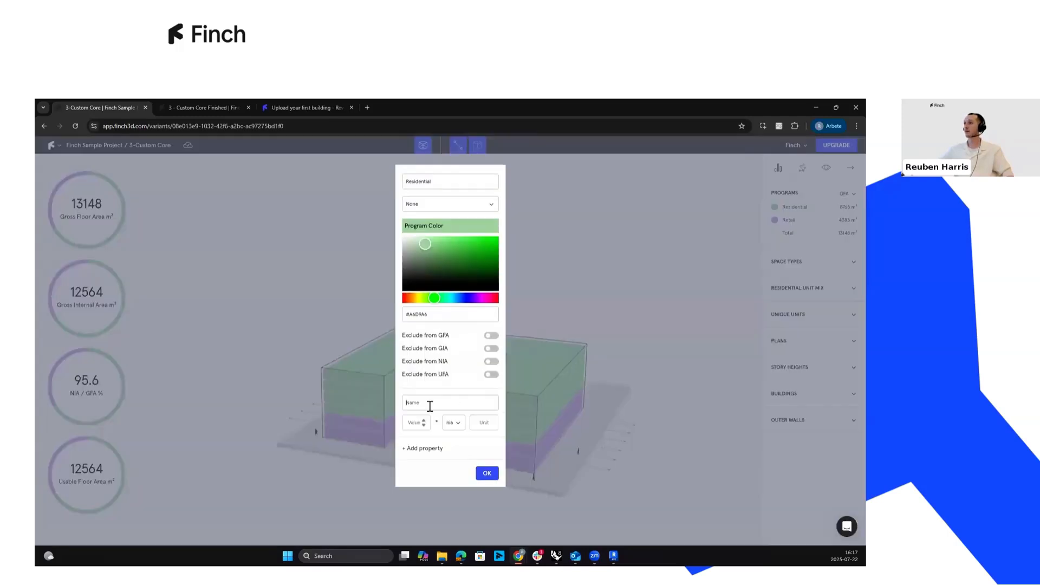
left_click(431, 403)
type("Budget")
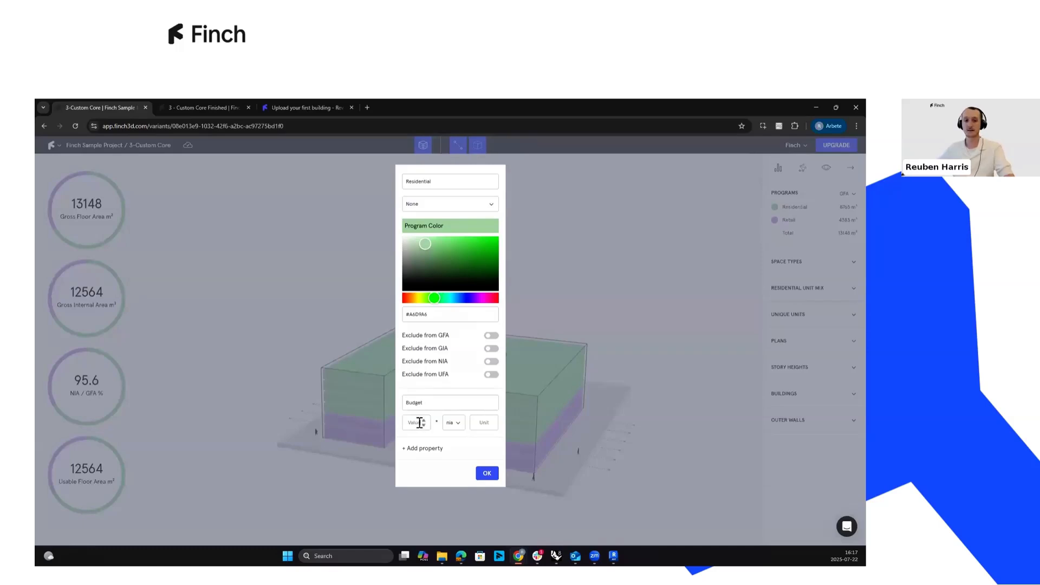
Set the Residential program's Budget property to 1500 multiplied by gfa with the unit $ and save it.
left_click(419, 423)
type("1500")
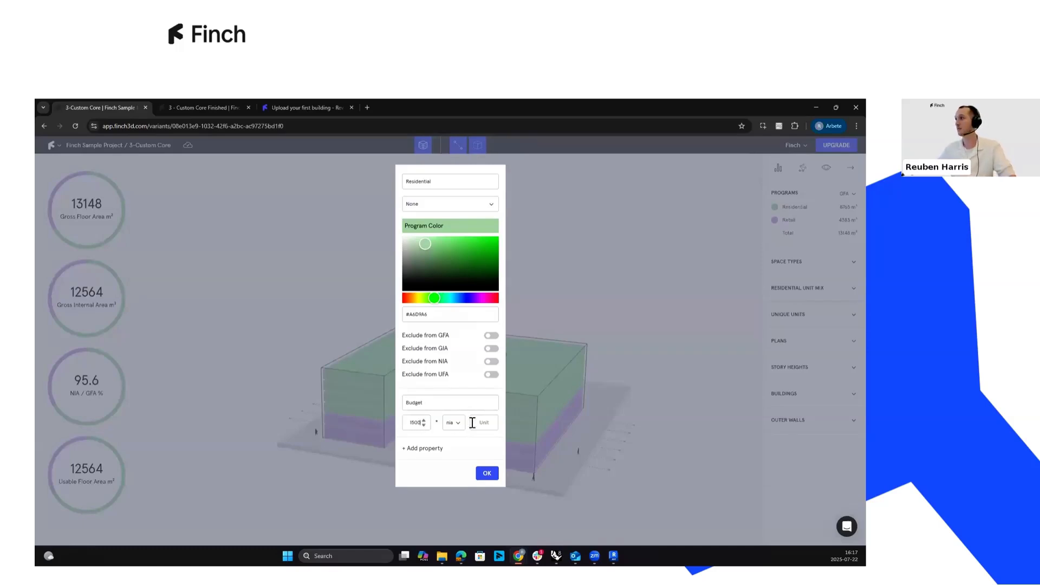
left_click(453, 423)
left_click(452, 437)
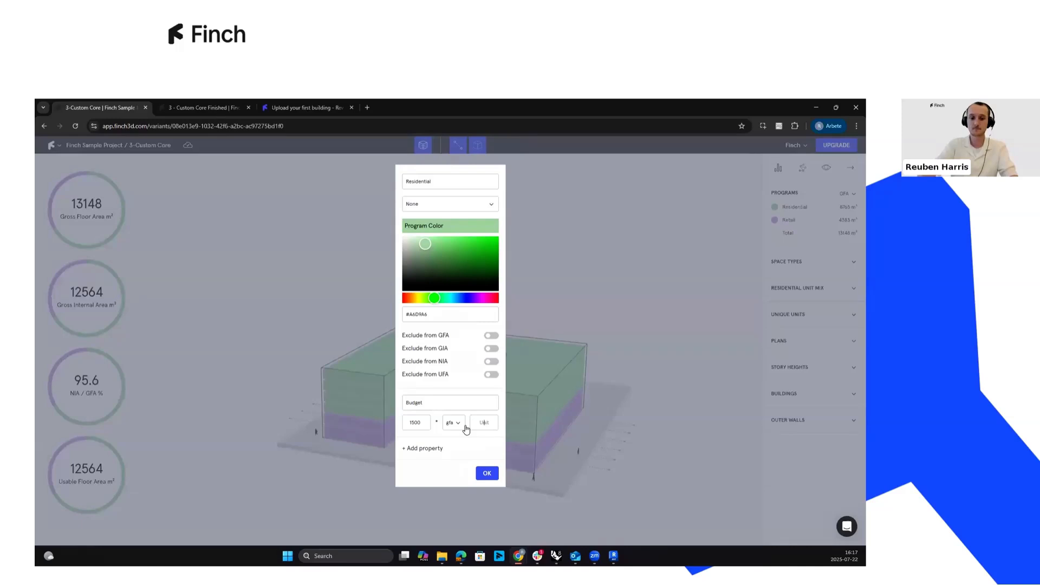
type("$")
left_click(485, 473)
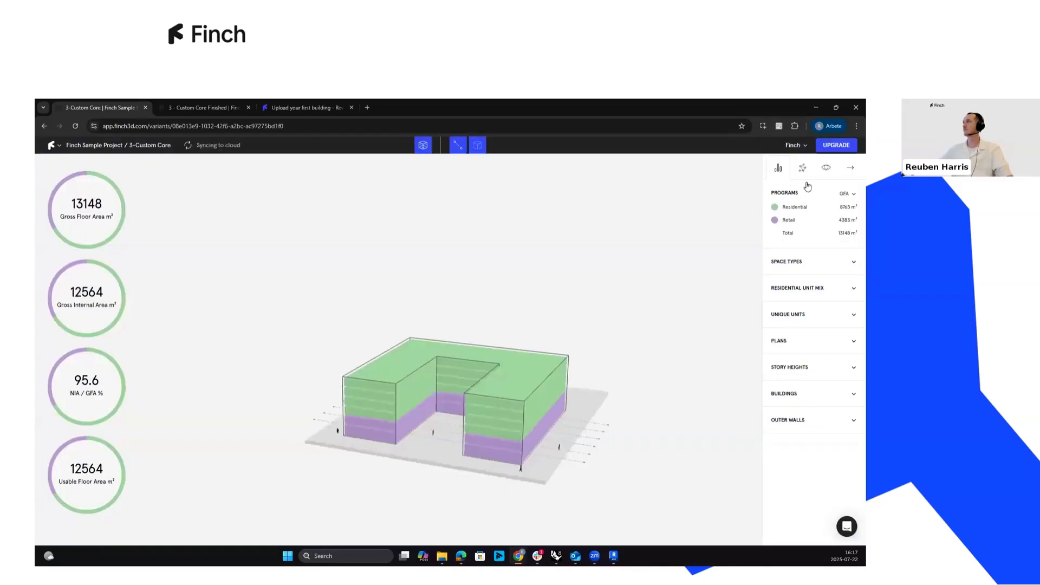
Display the program data by Budget and review the residential and retail figures alongside the building.
left_click(848, 194)
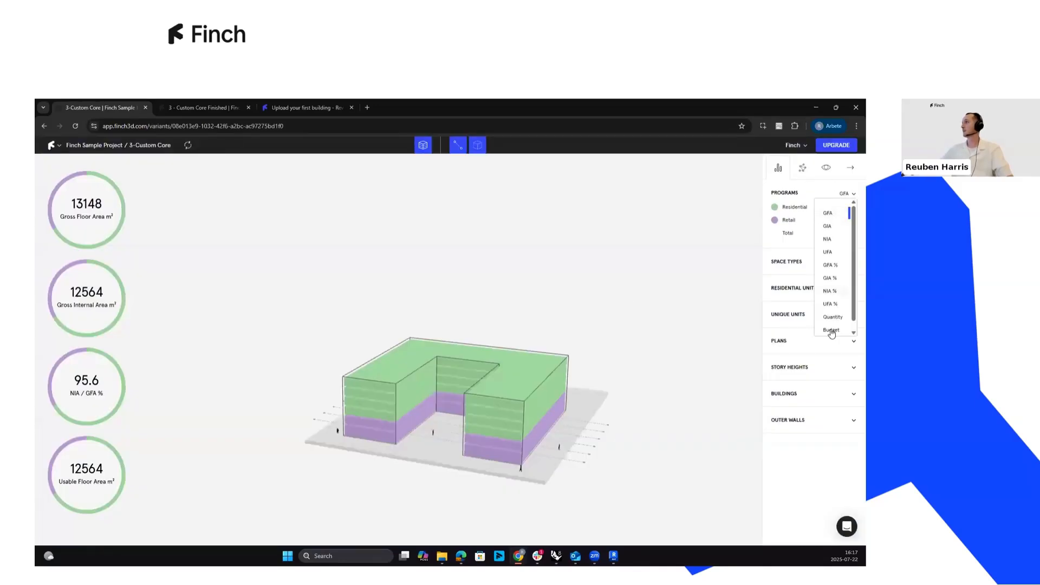
left_click(832, 331)
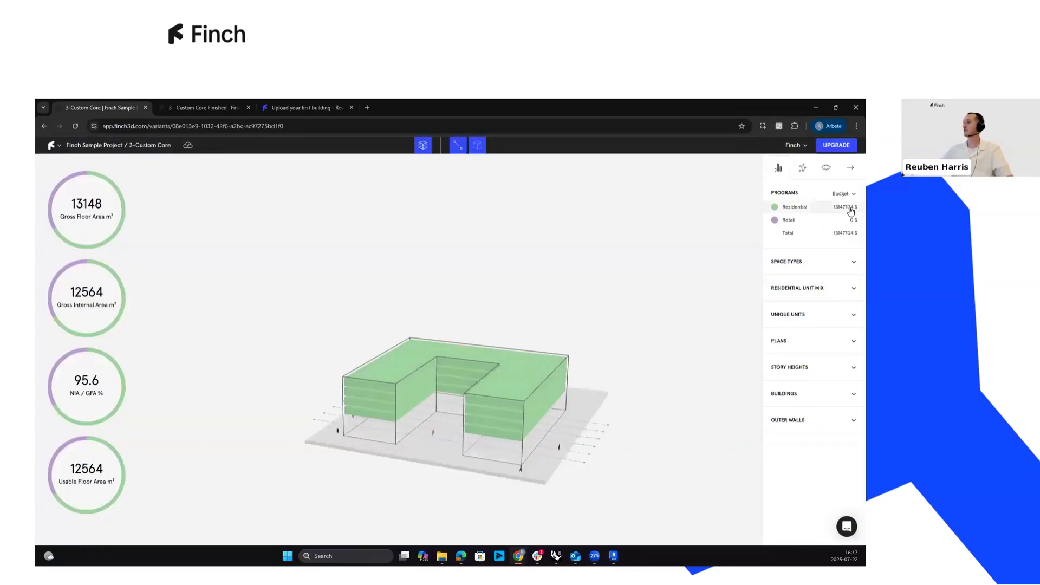
scroll(474, 317, "up", 2)
middle_click_drag(522, 360, 500, 326)
middle_click_drag(434, 316, 491, 324)
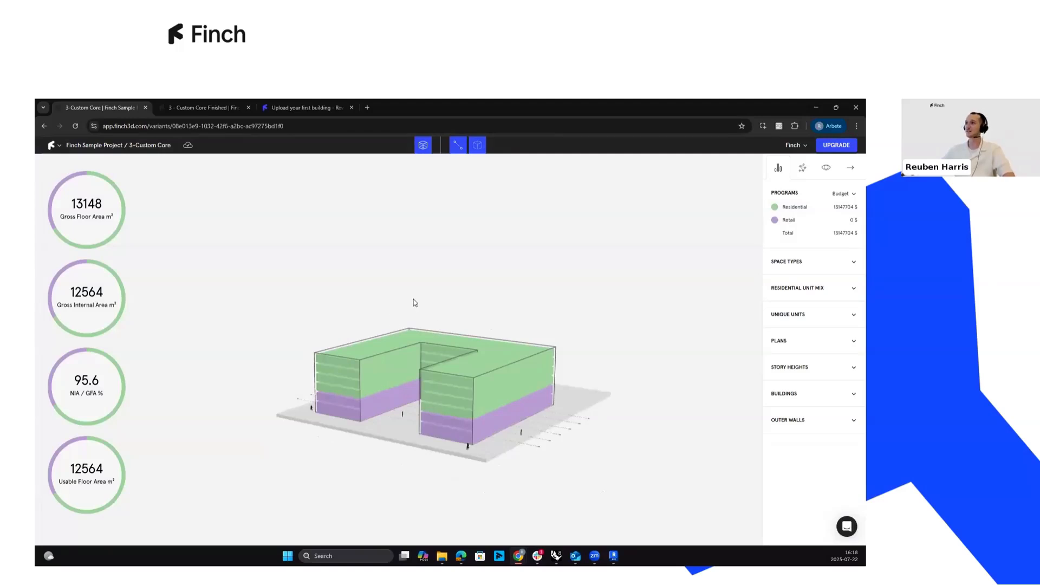
scroll(428, 325, "up", 2)
middle_click_drag(434, 312, 489, 353)
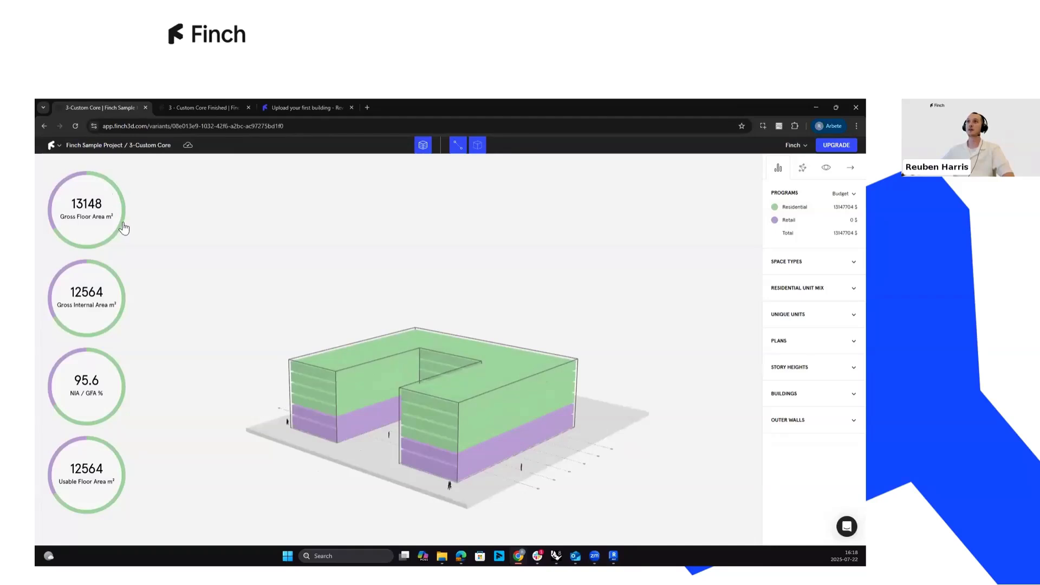
Change the second story's program from Retail to Residential and deselect the story.
left_click(306, 418)
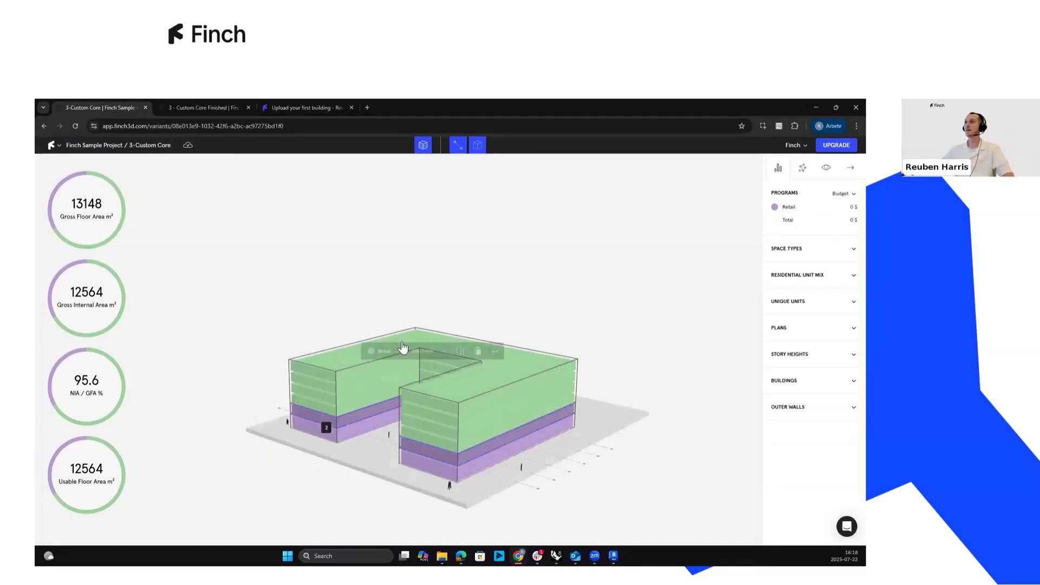
left_click(384, 344)
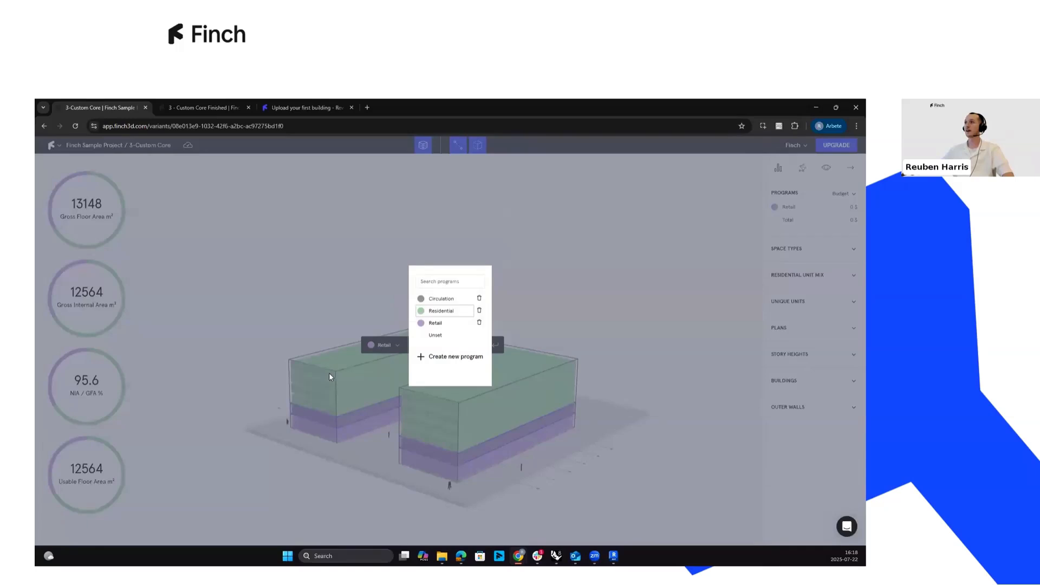
left_click(422, 312)
scroll(332, 387, "up", 2)
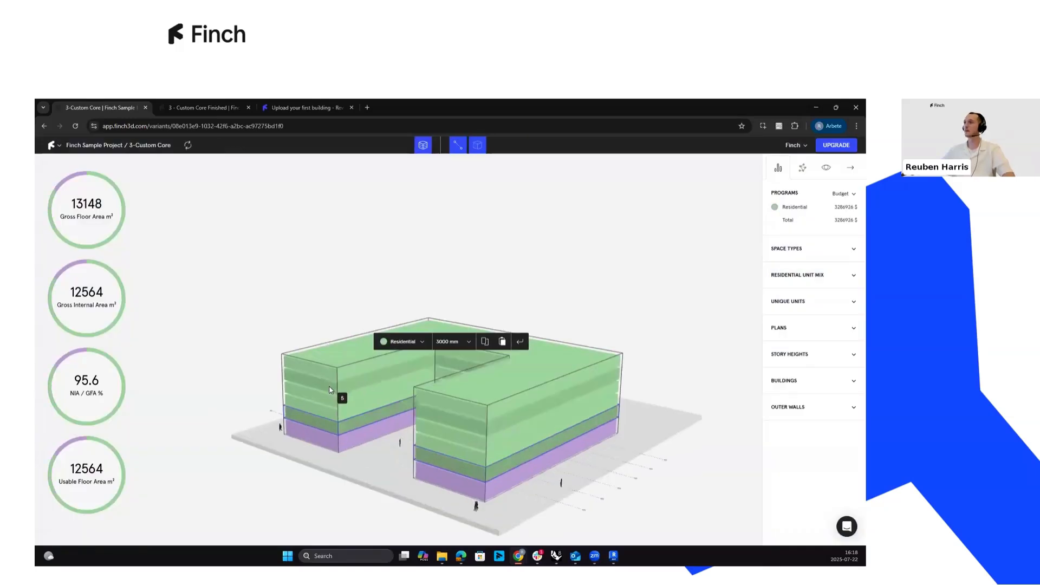
scroll(328, 427, "down", 2)
mouse_move(276, 317)
right_mouse_down()
mouse_move(375, 329)
mouse_move(281, 320)
right_mouse_up()
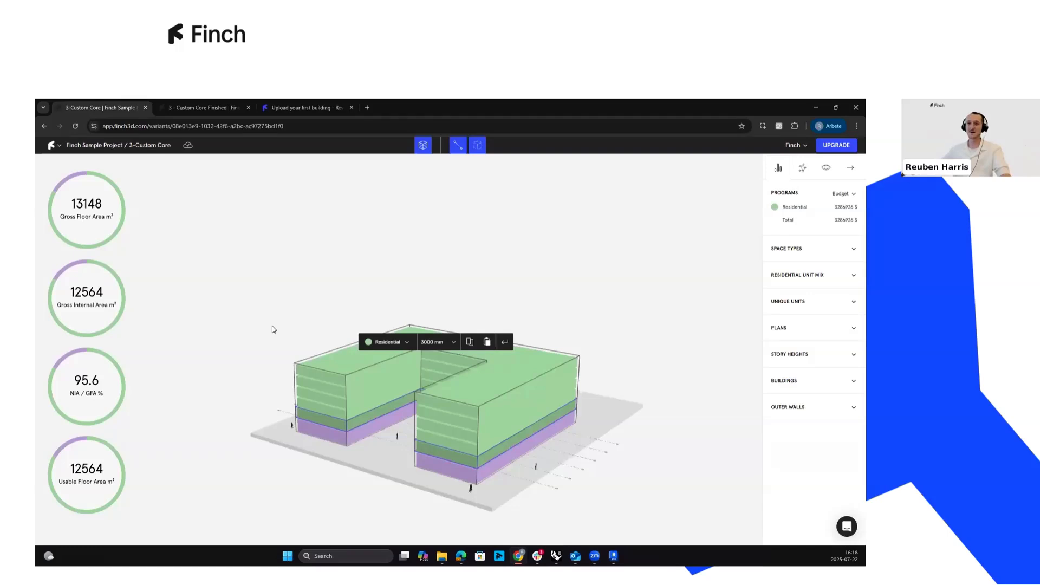
left_click(273, 326)
right_click_drag(327, 375, 411, 375)
right_click_drag(345, 374, 468, 387)
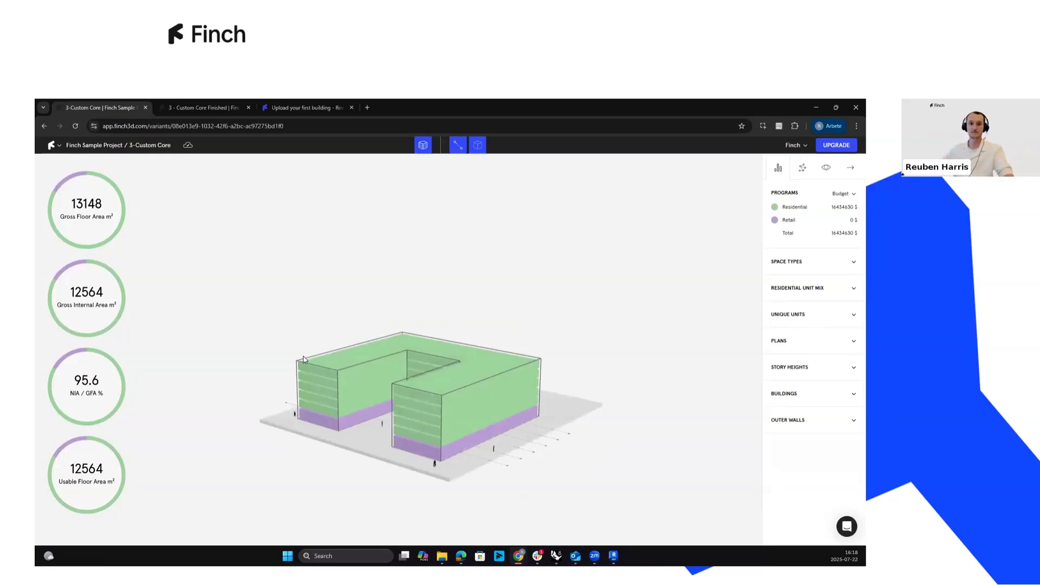
View the fifth story's floor plan and return to the 3D building view.
scroll(398, 408, "up", 6)
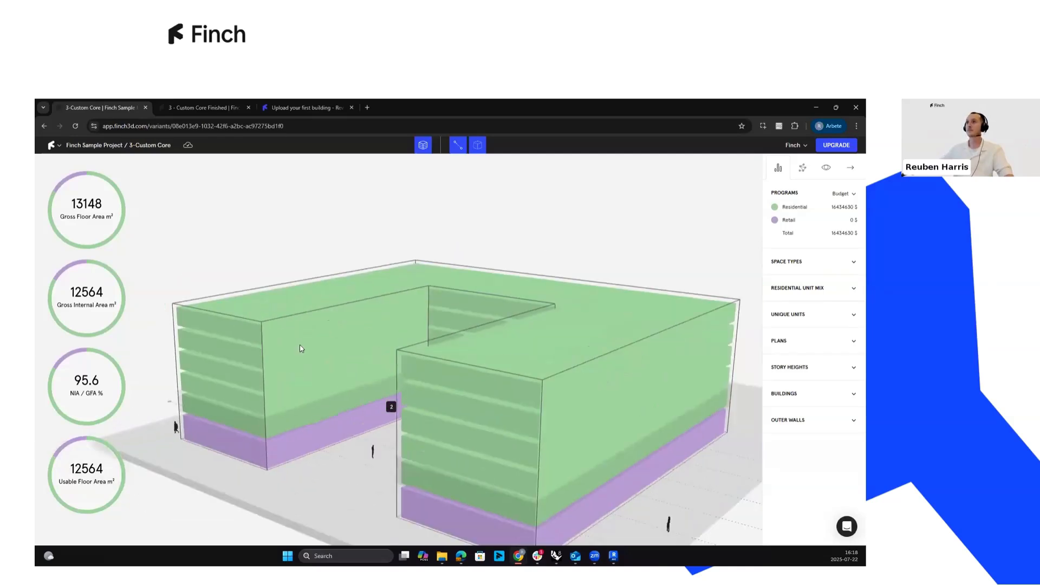
double_click(301, 375)
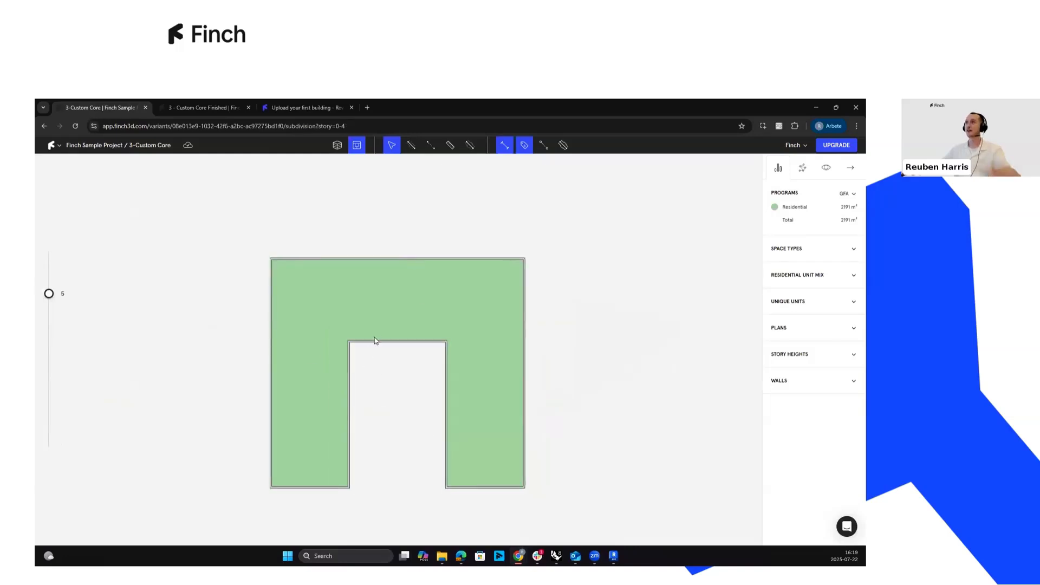
left_click(339, 146)
scroll(350, 346, "down", 2)
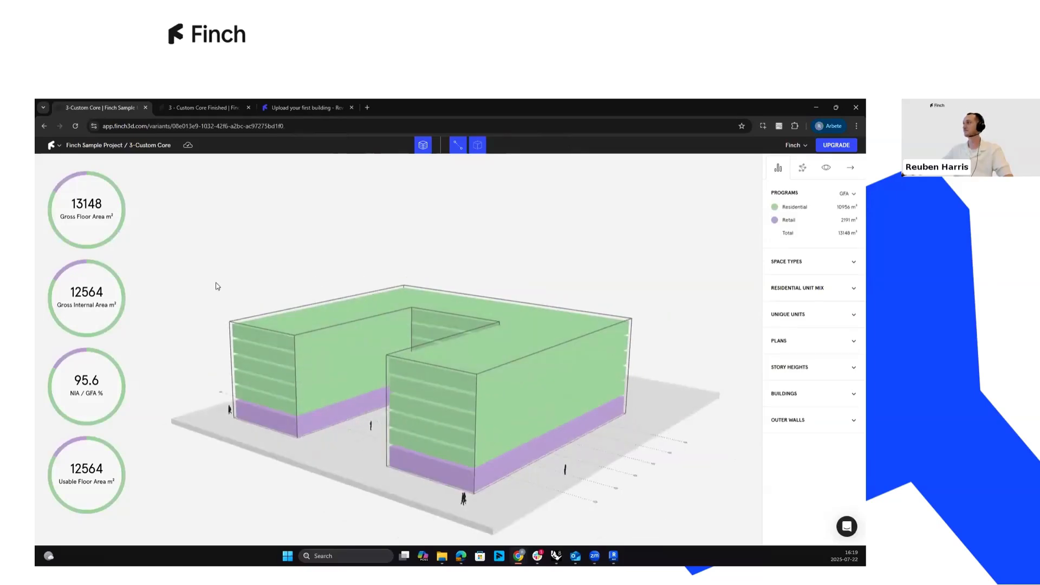
Open the sixth story's floor plan and select its residential space.
double_click(312, 352)
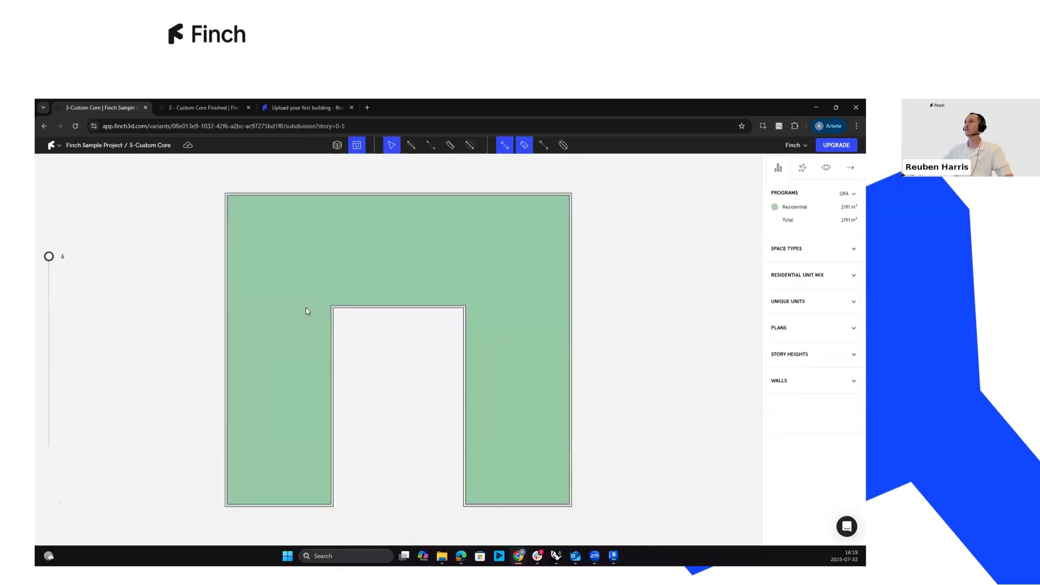
mouse_move(49, 256)
left_mouse_down()
mouse_move(47, 461)
mouse_move(60, 248)
mouse_move(61, 367)
mouse_move(57, 259)
left_mouse_up()
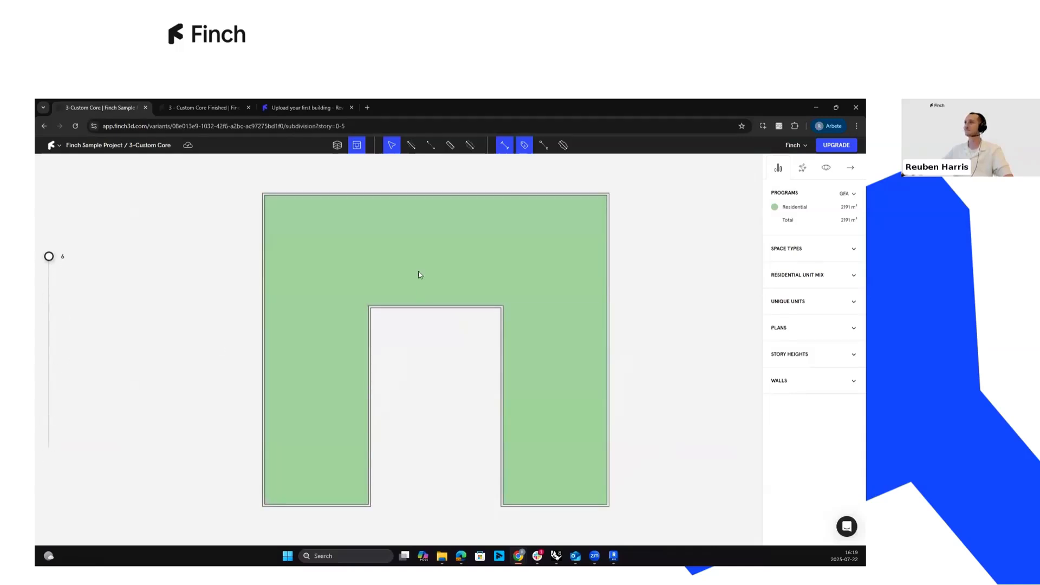
left_click(287, 332)
scroll(387, 326, "down", 1)
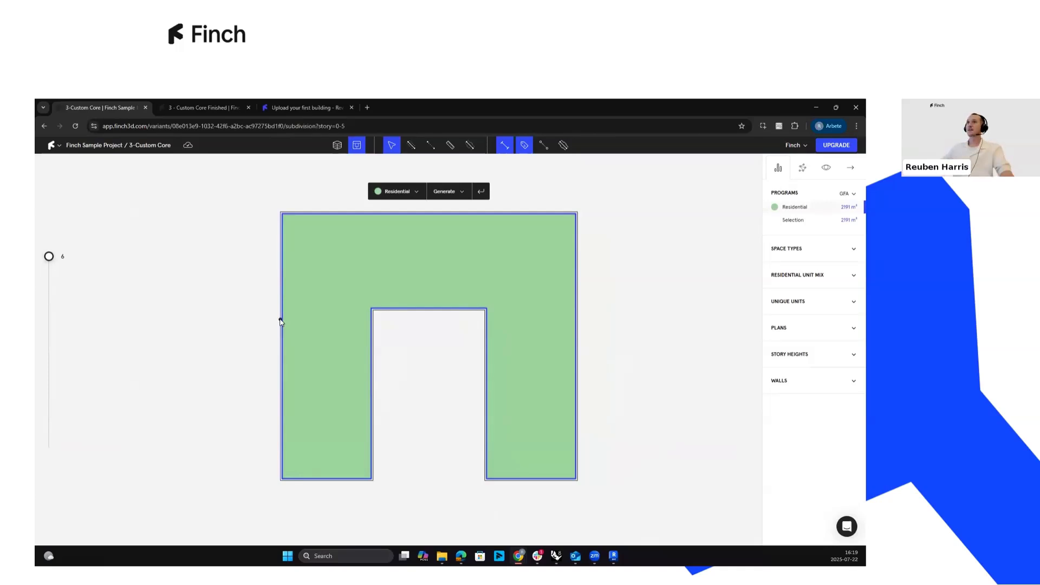
scroll(382, 267, "up", 1)
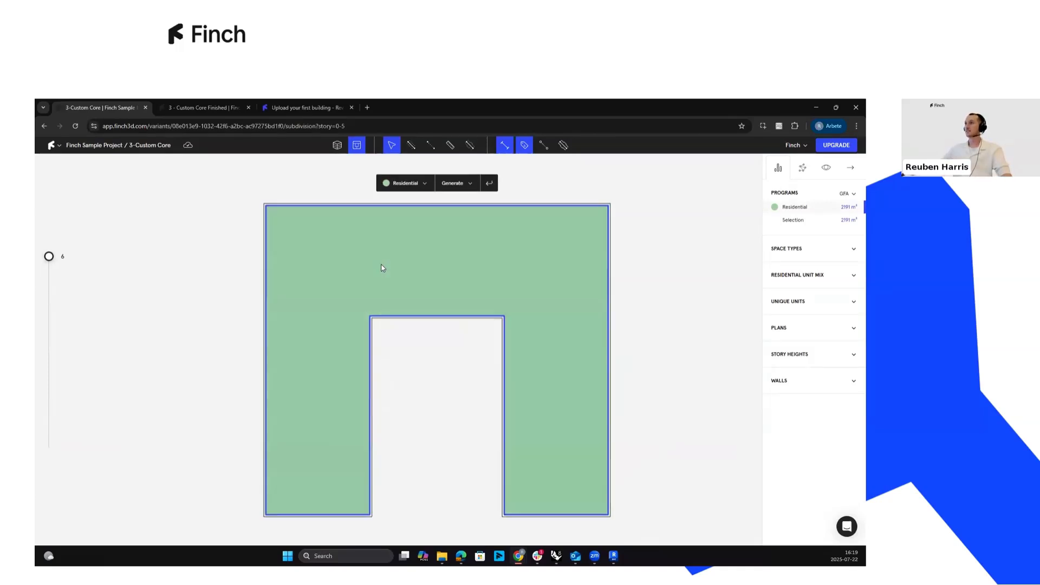
scroll(377, 286, "down", 1)
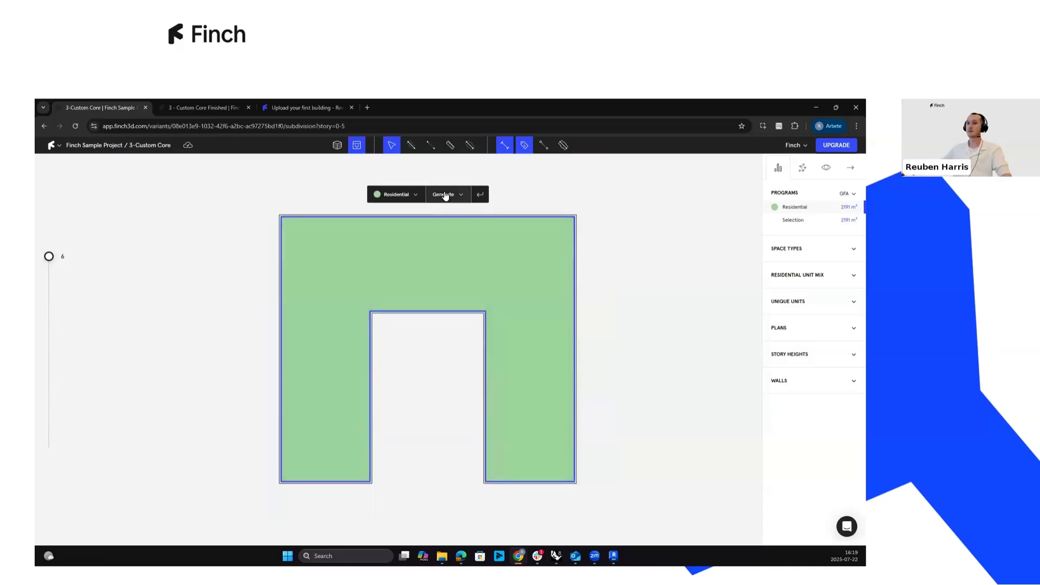
Review the Generate options available for the residential space, then close them and deselect the space.
left_click(444, 195)
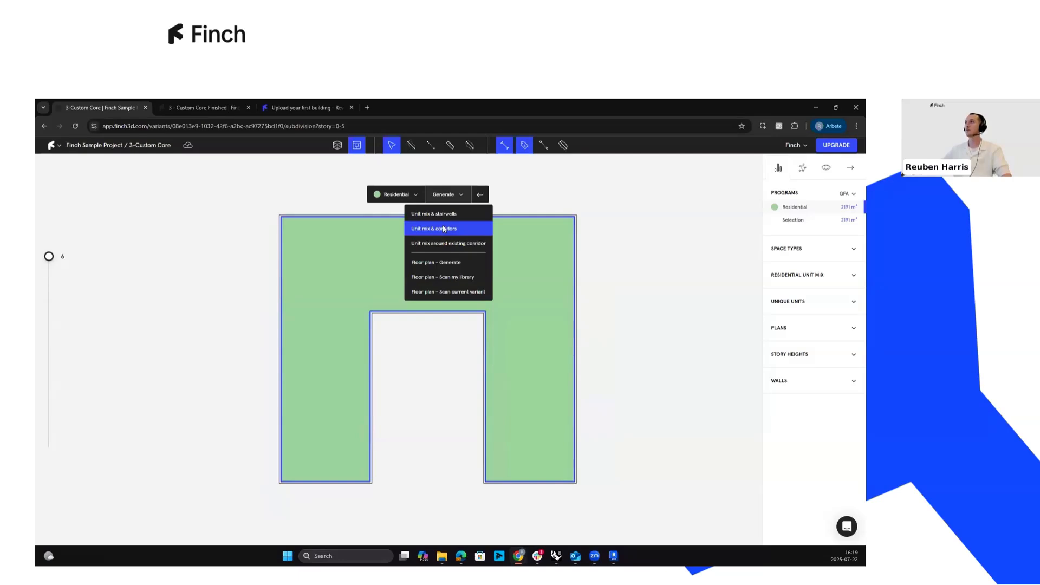
key("Escape")
scroll(416, 262, "down", 1)
scroll(416, 261, "up", 2)
scroll(421, 248, "down", 1)
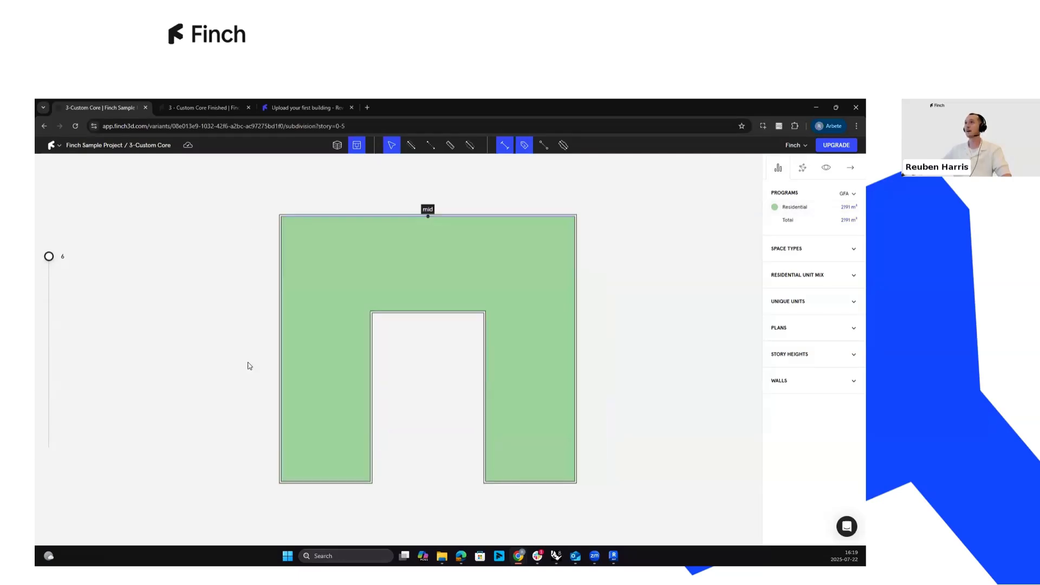
Show the horizontal guide lines and the U-shaped line running through the middle of the sixth story's plan.
left_click(544, 146)
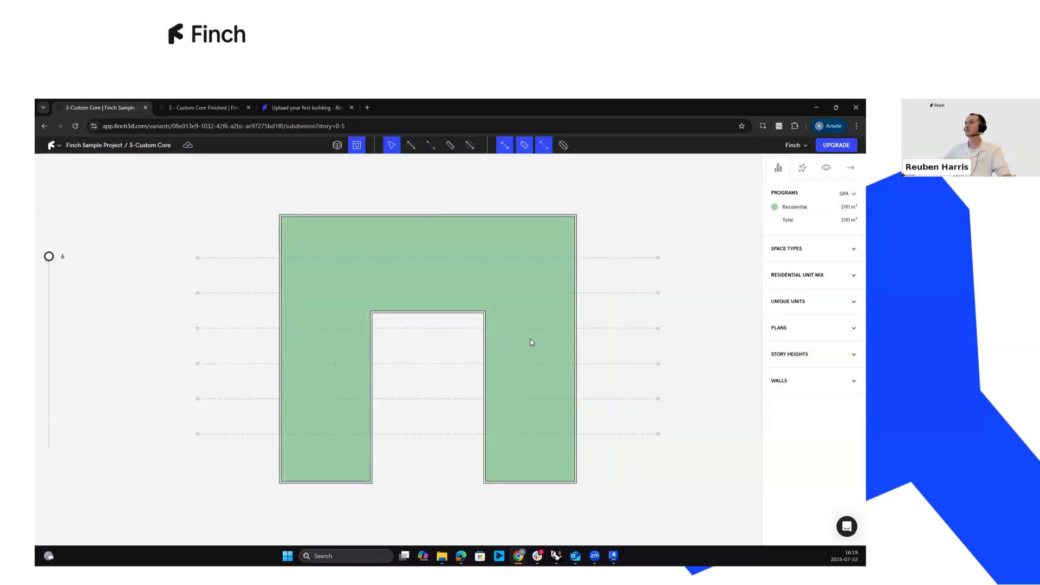
scroll(525, 325, "down", 1)
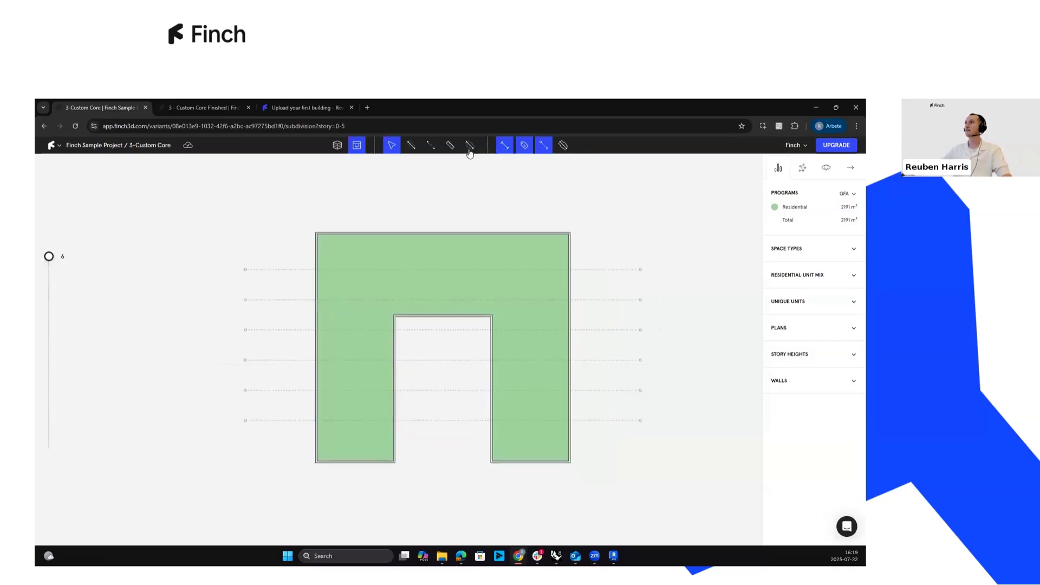
left_click(563, 146)
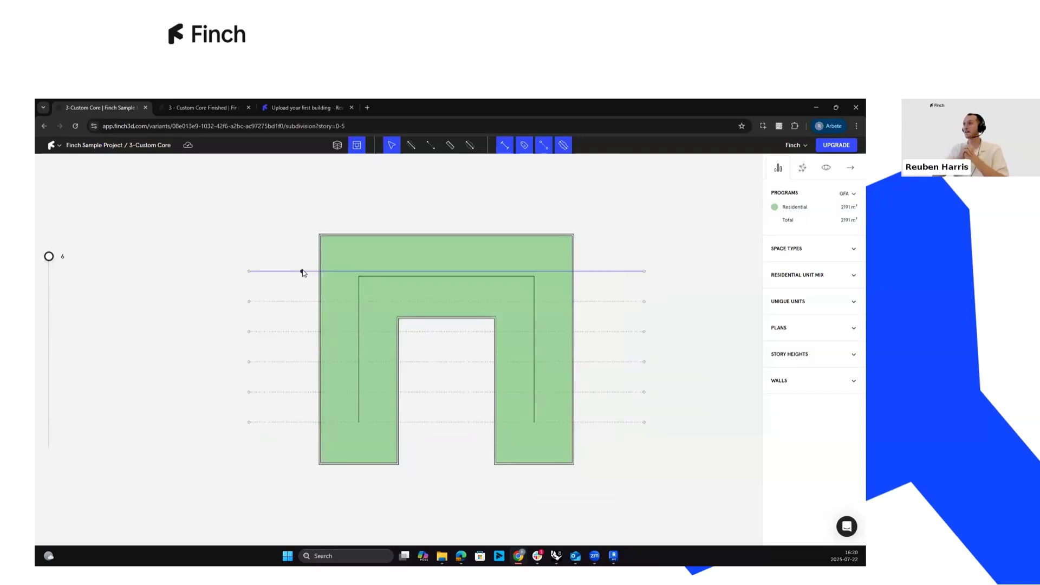
Start and leave the drawing tool for the U-shaped centre line, and examine the existing line in the plan.
left_click(472, 146)
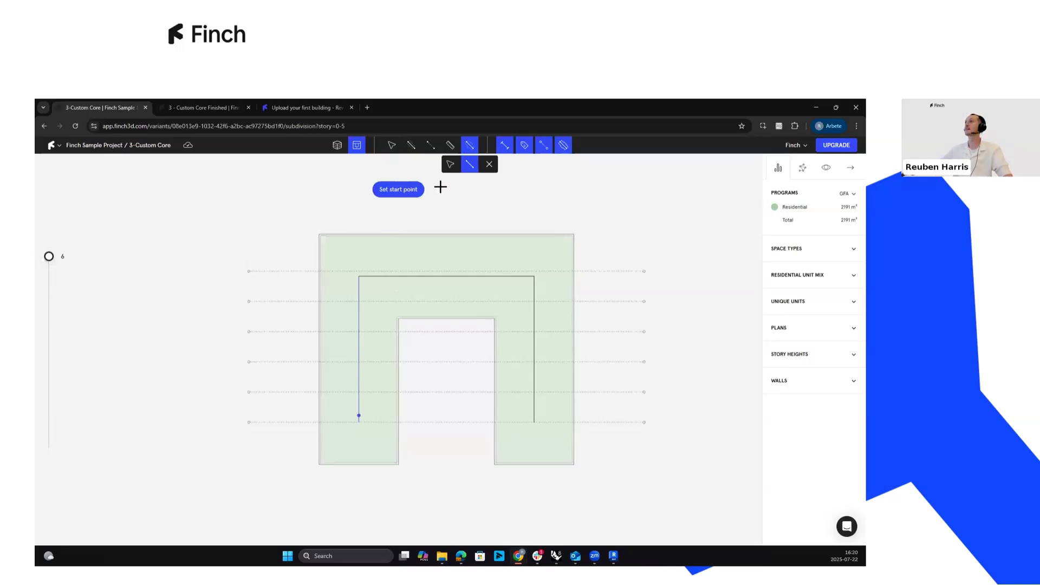
key("Escape")
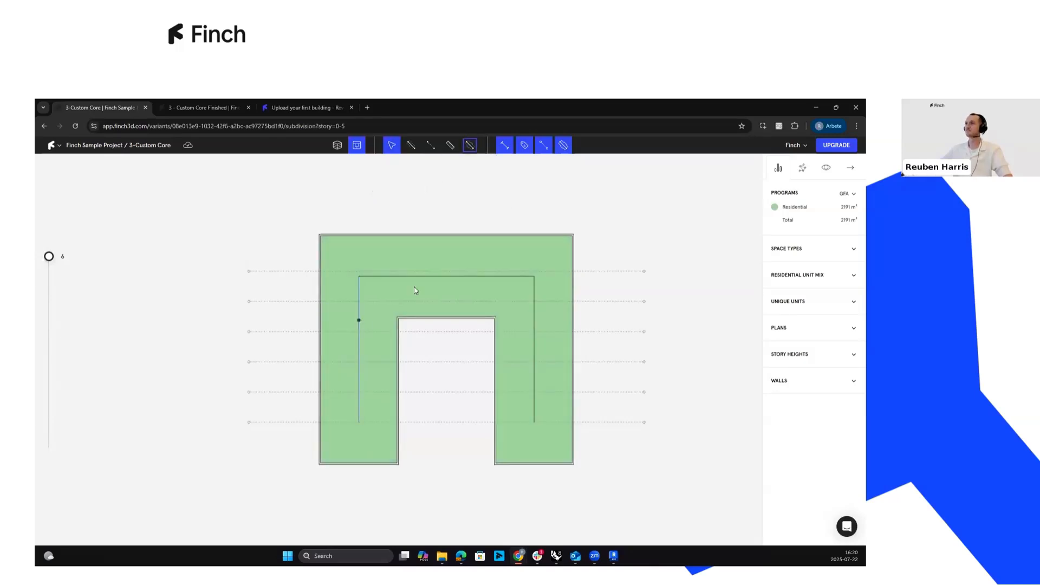
scroll(444, 269, "up", 2)
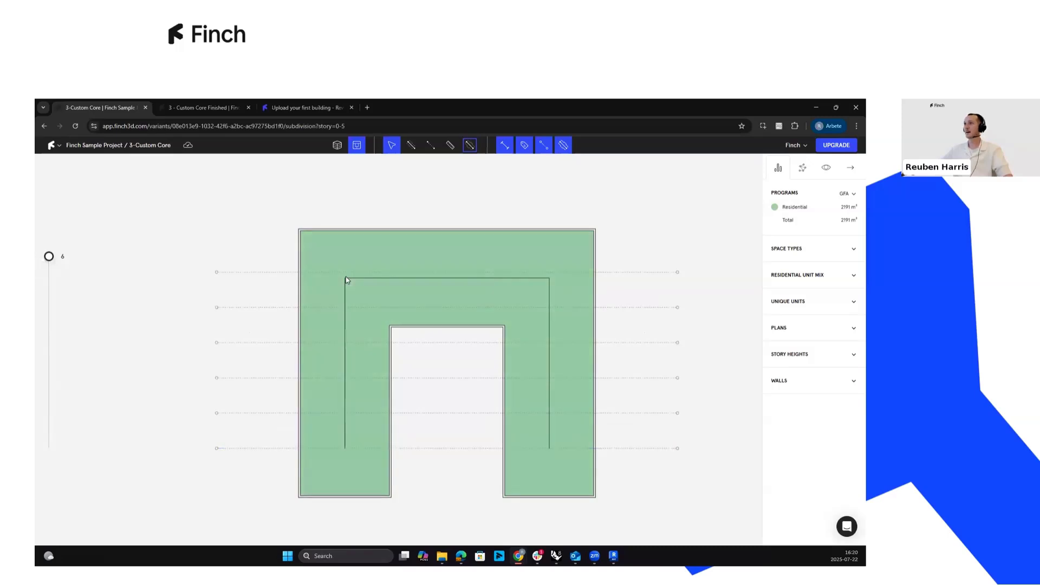
scroll(333, 435, "down", 2)
scroll(398, 298, "up", 2)
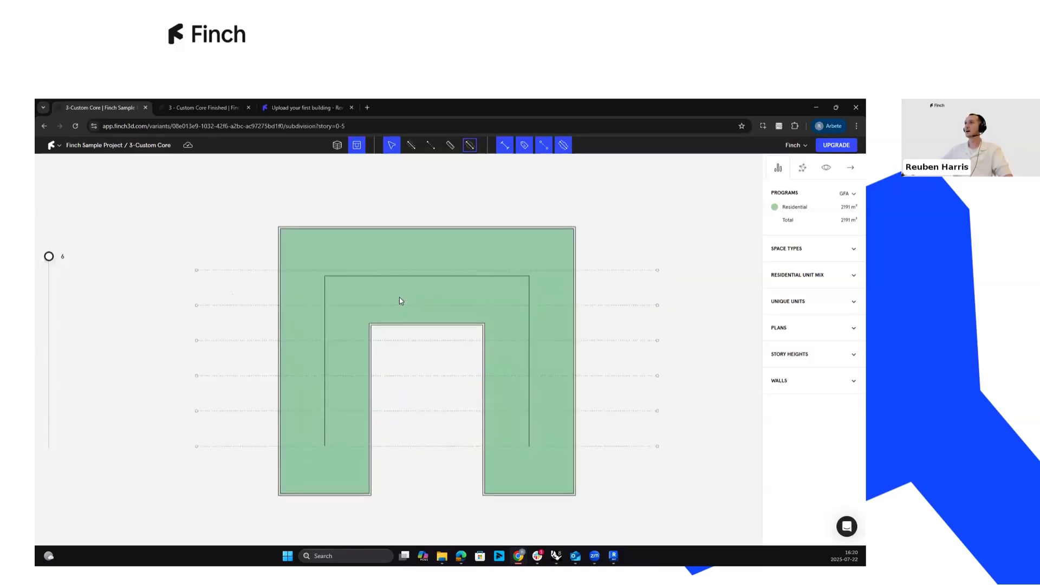
Generate a unit mix with corridors for the sixth story's residential space.
left_click(399, 298)
left_click(446, 207)
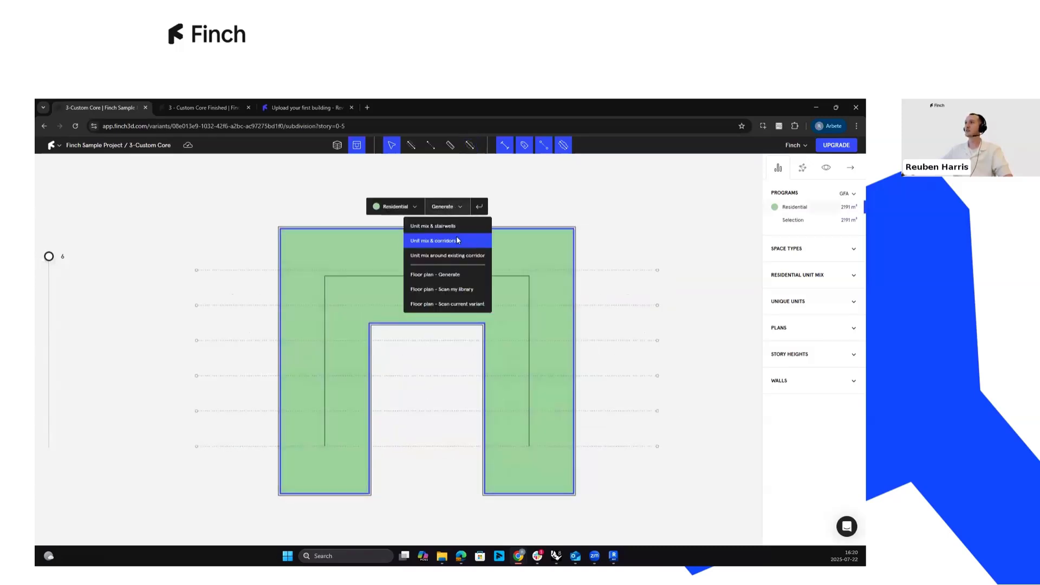
left_click(453, 241)
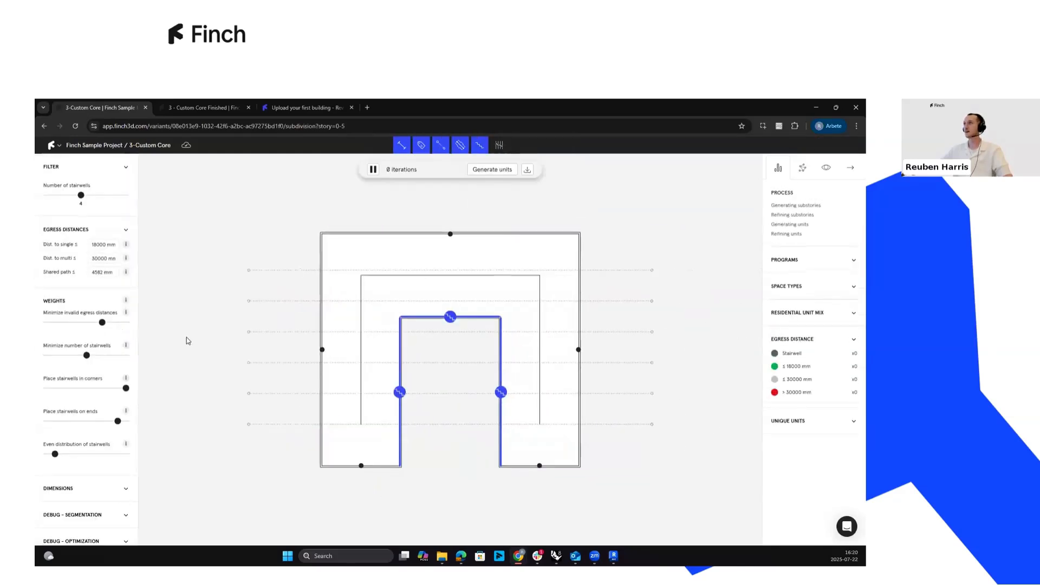
scroll(485, 306, "up", 1)
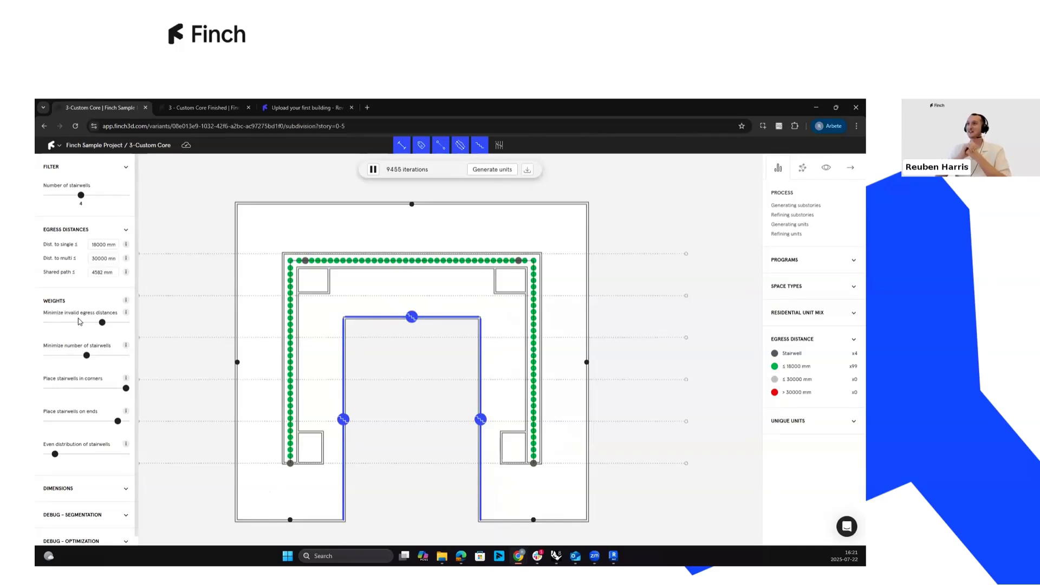
Widen the allowed number of stairwells to 2–6 and set the egress distance to a single stairwell to 20000 mm.
left_click_drag(81, 195, 104, 195)
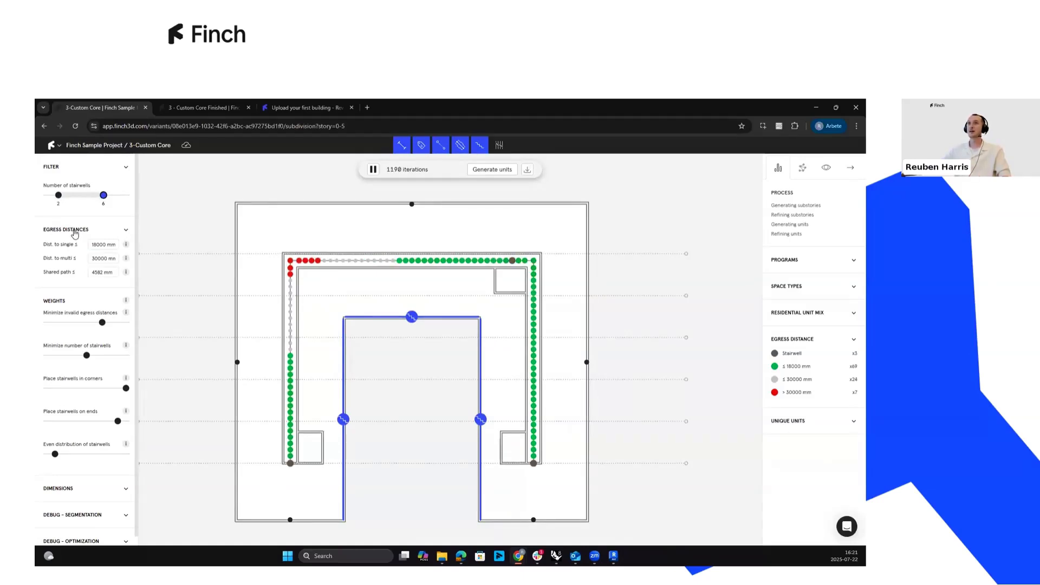
left_click(99, 244)
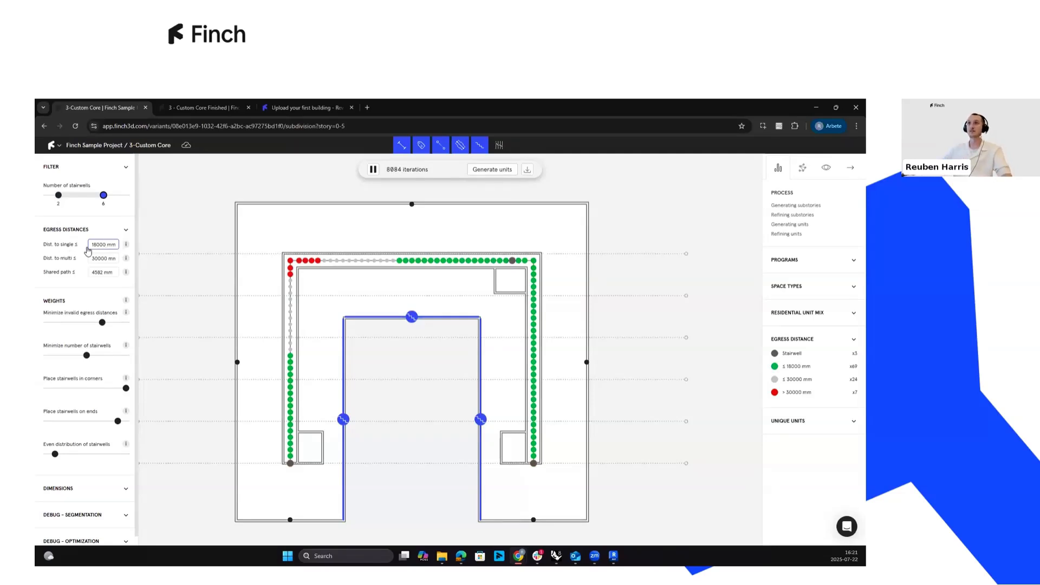
left_click_drag(96, 245, 94, 246)
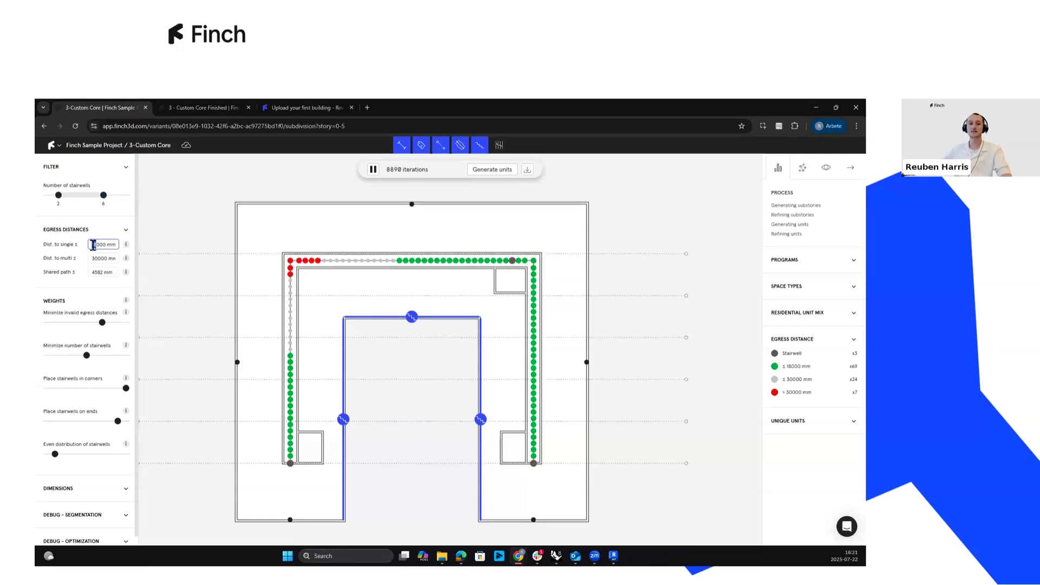
type("20")
key("Tab")
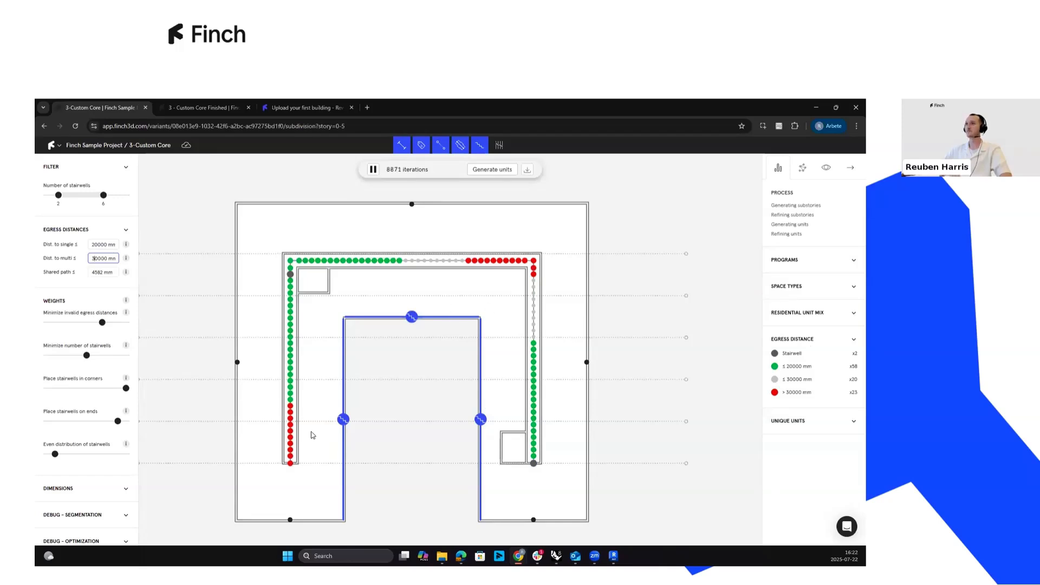
Examine the remaining invalid egress points and restrict the number of stairwells to exactly 4.
left_click_drag(292, 448, 292, 434)
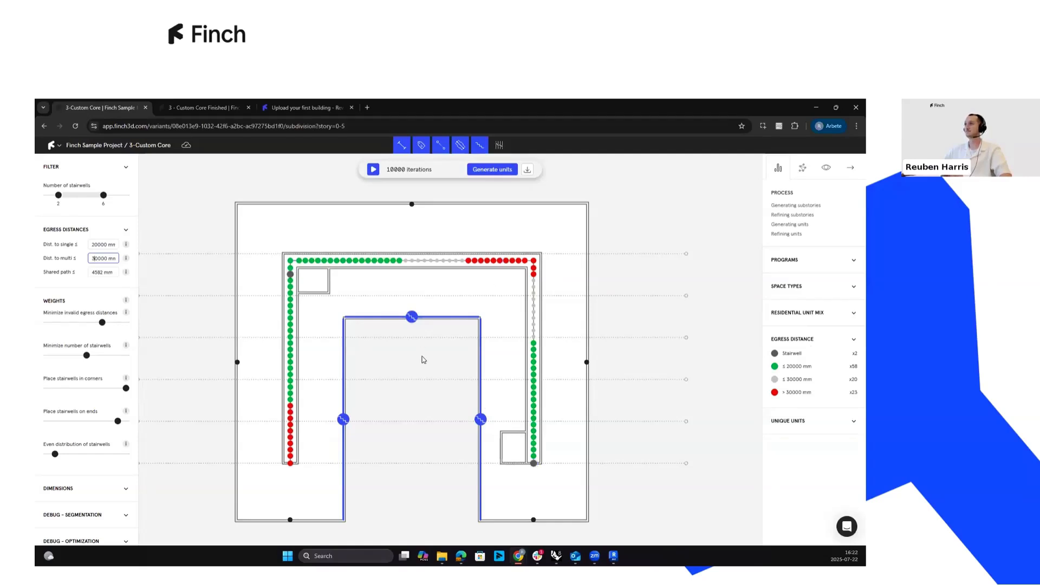
left_click_drag(59, 195, 81, 196)
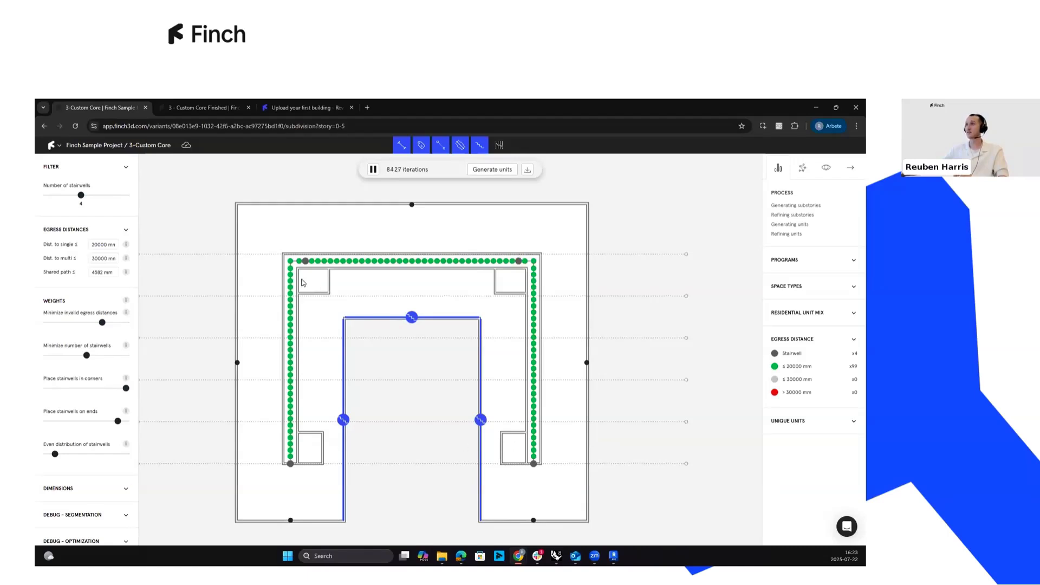
Try the lowest weight for placing stairwells in corners, and restore the highest weight.
left_click_drag(126, 388, 47, 388)
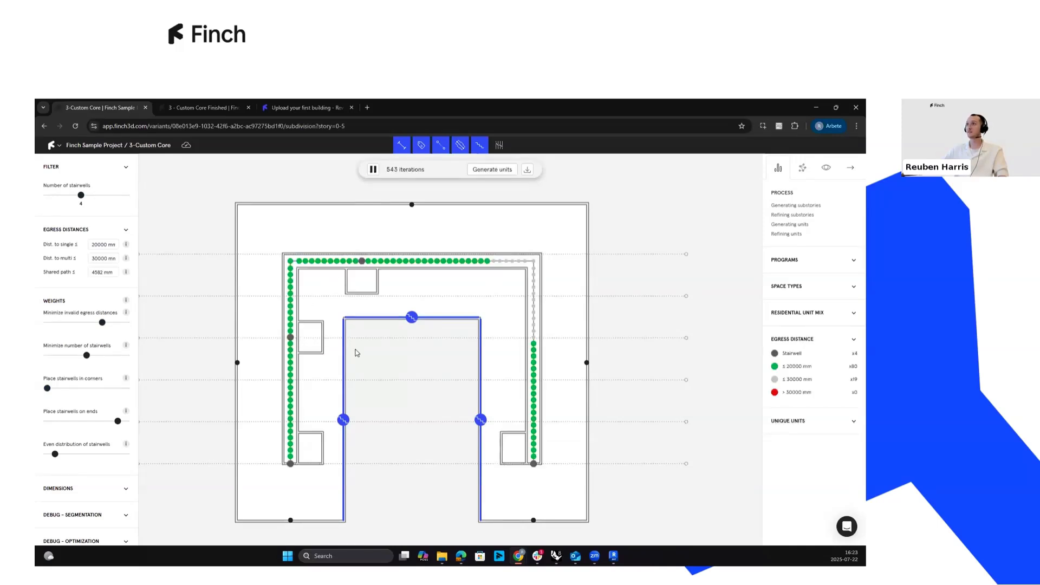
scroll(89, 381, "down", 1)
scroll(93, 376, "up", 1)
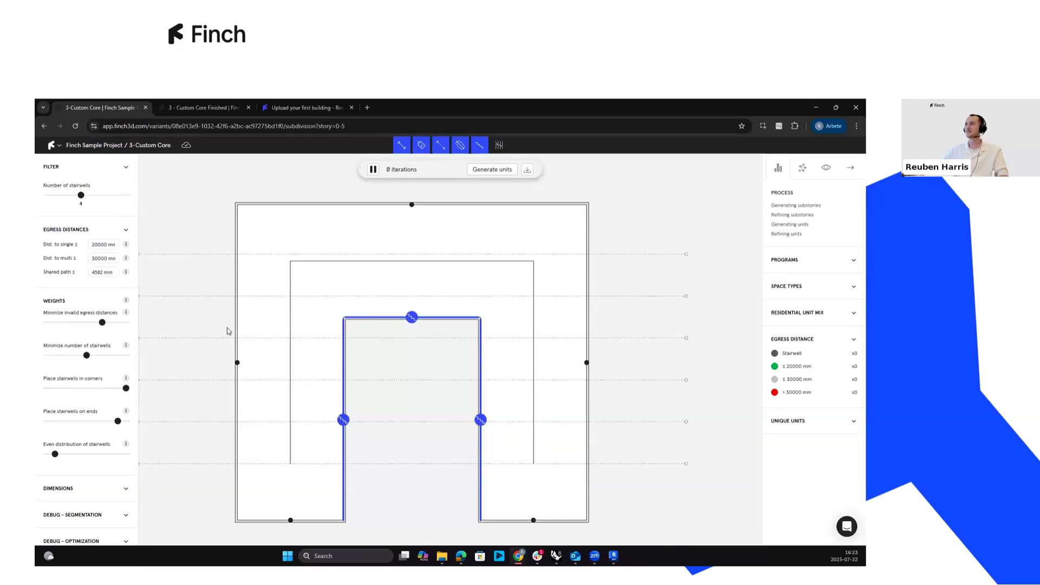
Set the core width to 6000 mm in the generation dimensions.
scroll(69, 340, "down", 1)
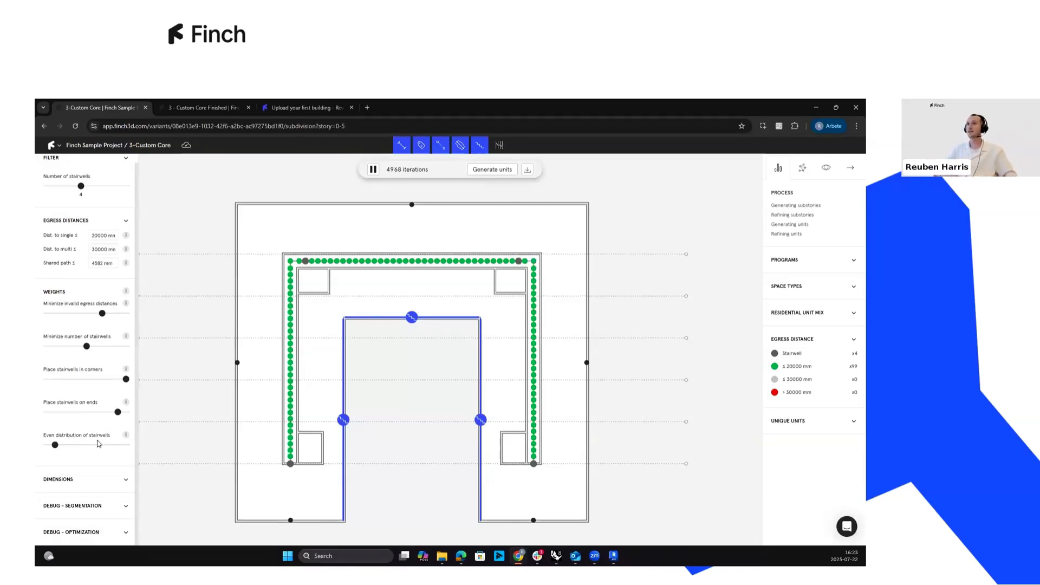
left_click(98, 480)
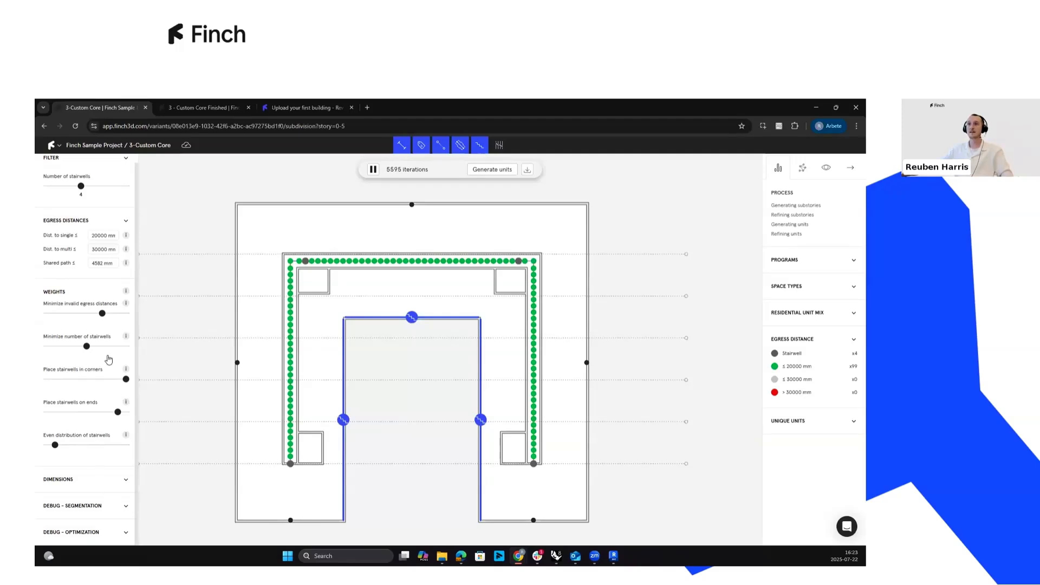
scroll(71, 340, "down", 1)
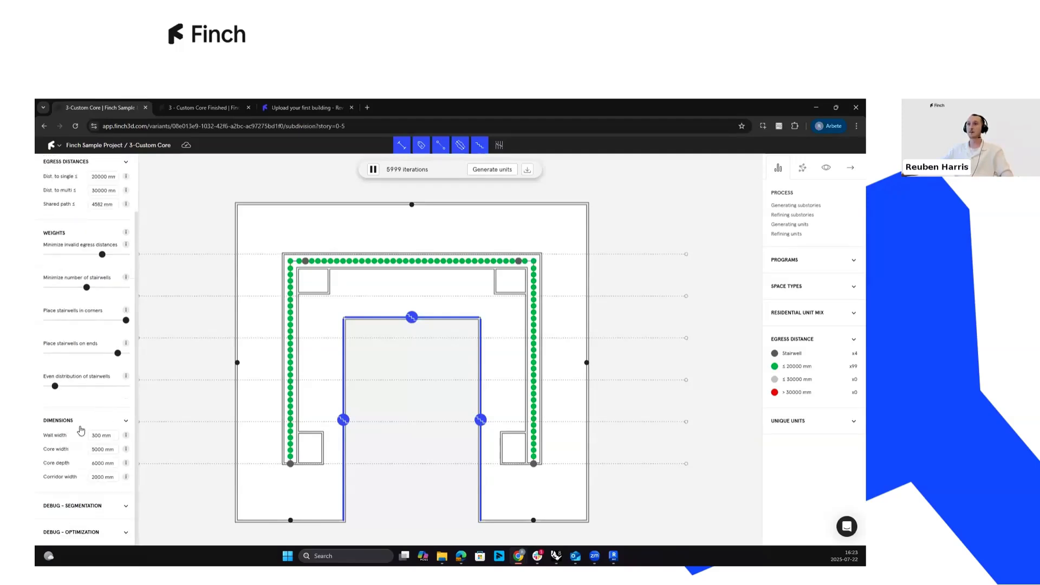
left_click(96, 450)
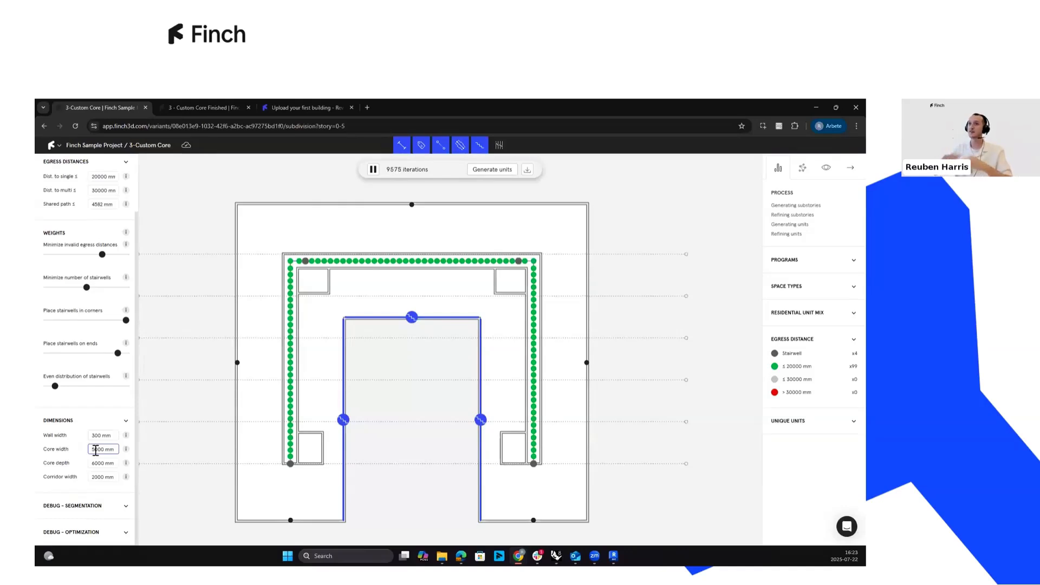
left_click_drag(91, 449, 95, 451)
type("6")
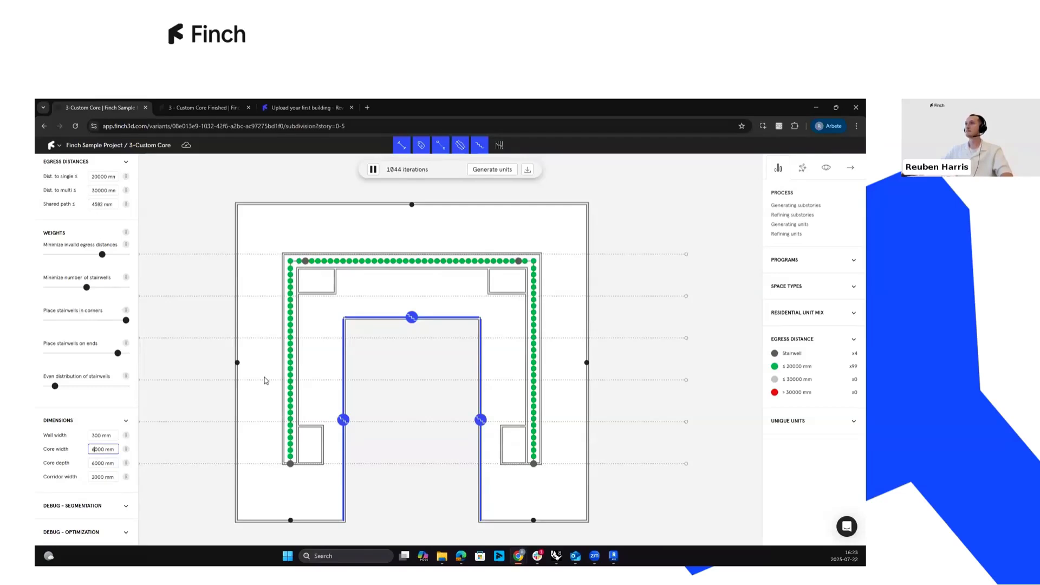
Try moving the stairwell attractors from the three inner courtyard walls to the building's three outer walls.
scroll(336, 453, "down", 1)
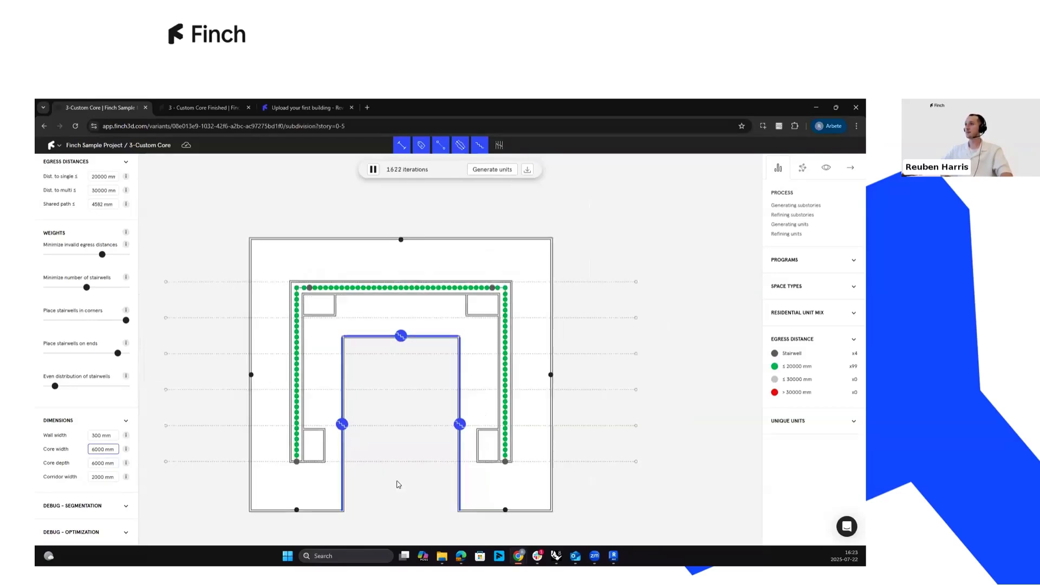
scroll(349, 475, "down", 1)
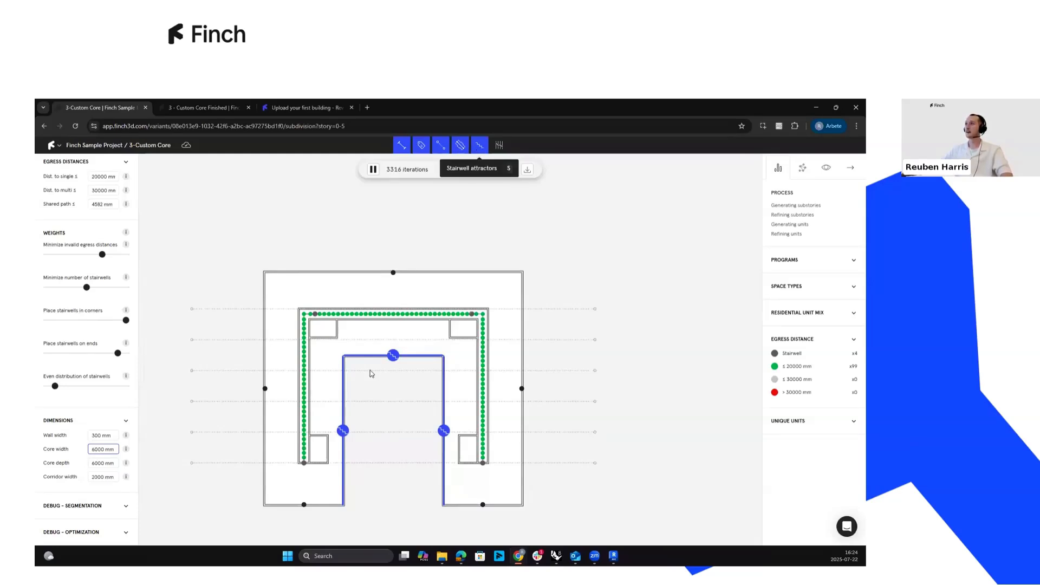
left_click(393, 356)
left_click(443, 432)
left_click(343, 431)
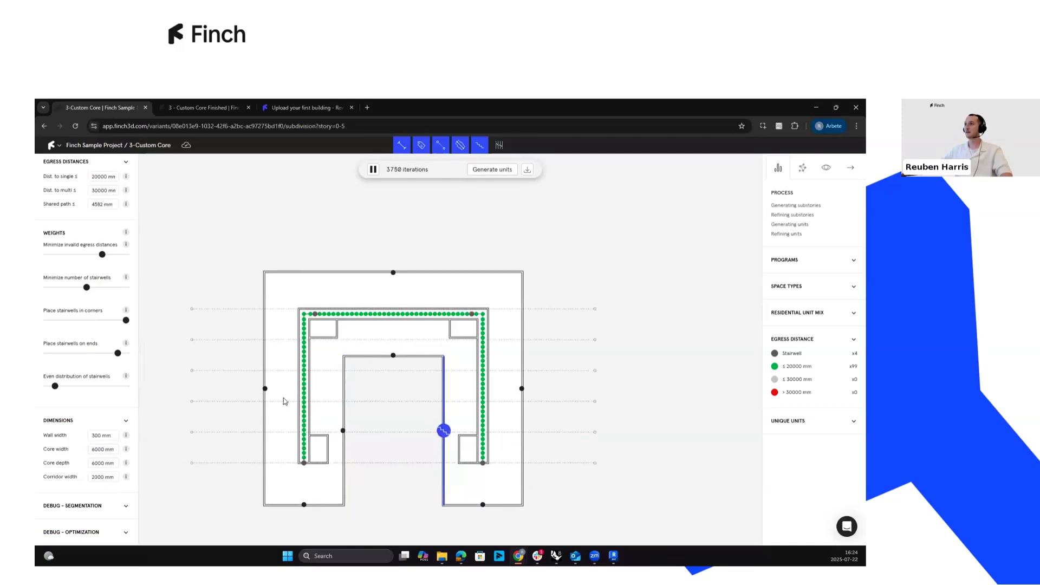
left_click(265, 388)
left_click(393, 272)
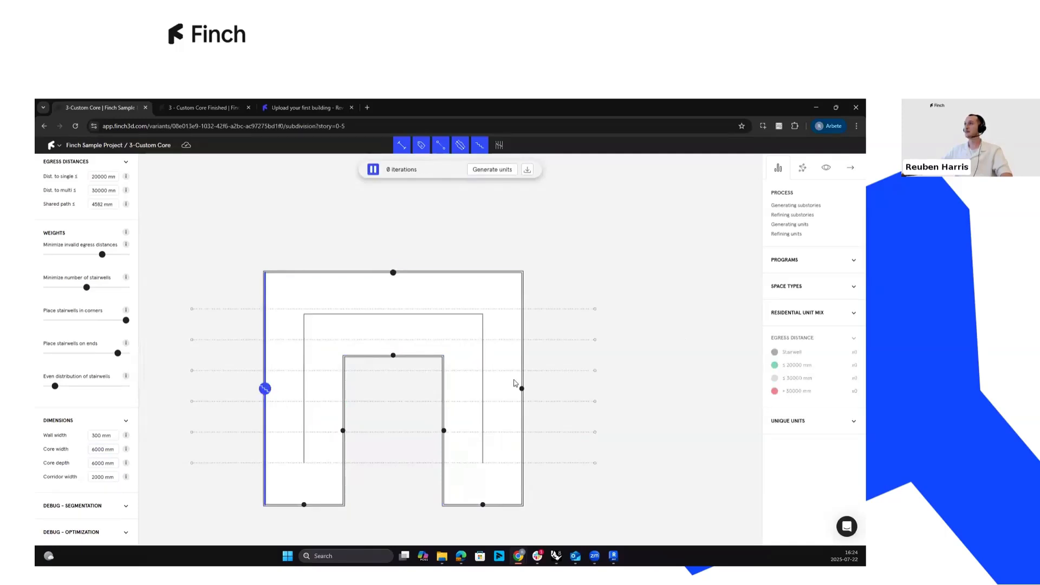
left_click(522, 389)
scroll(390, 283, "up", 2)
scroll(382, 284, "down", 2)
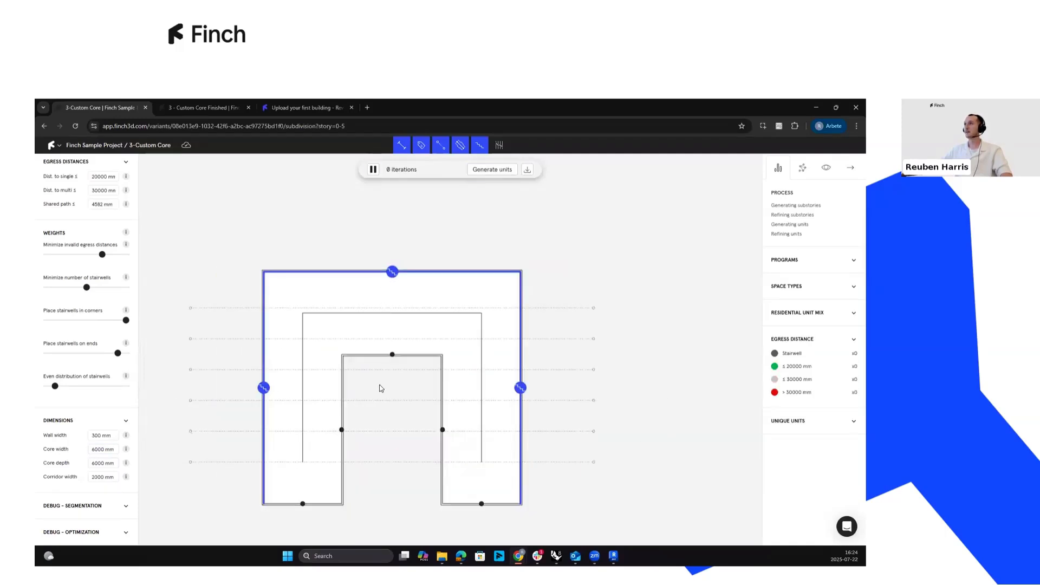
scroll(389, 414, "up", 2)
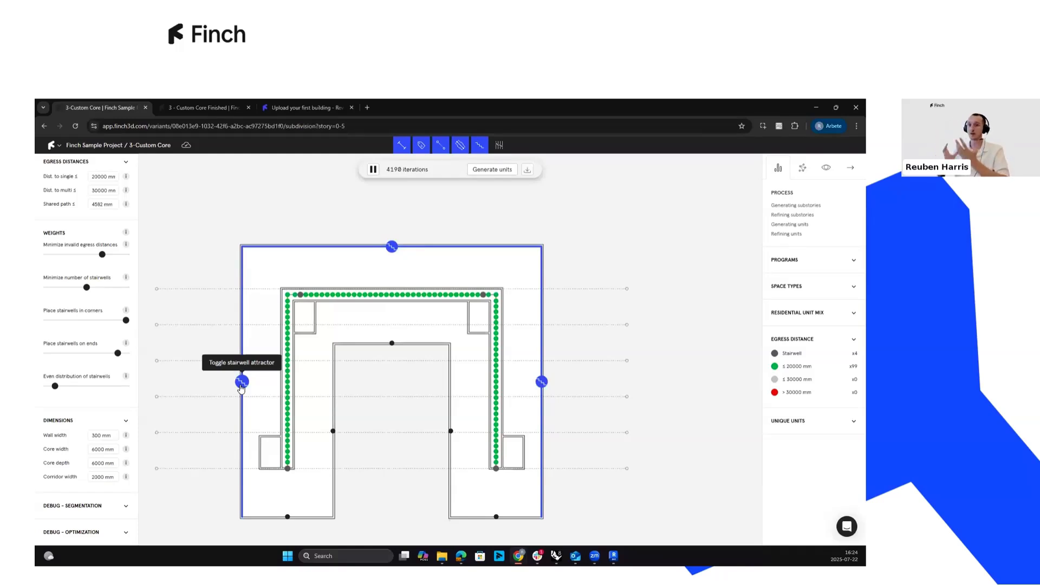
Remove the stairwell attractors from the outer walls and restore them on the three inner courtyard walls.
left_click(242, 382)
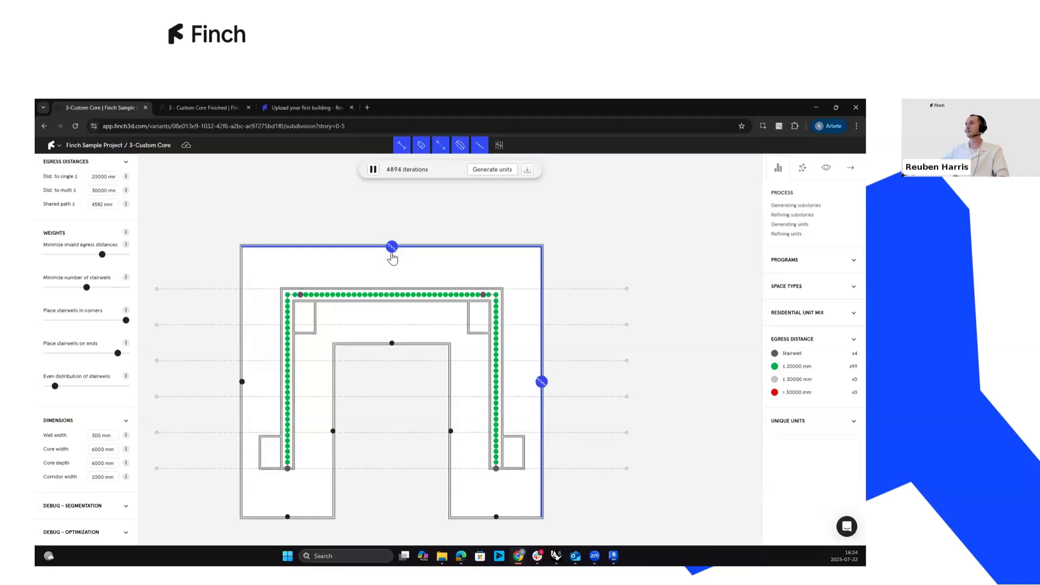
left_click(540, 382)
left_click(393, 344)
left_click(333, 432)
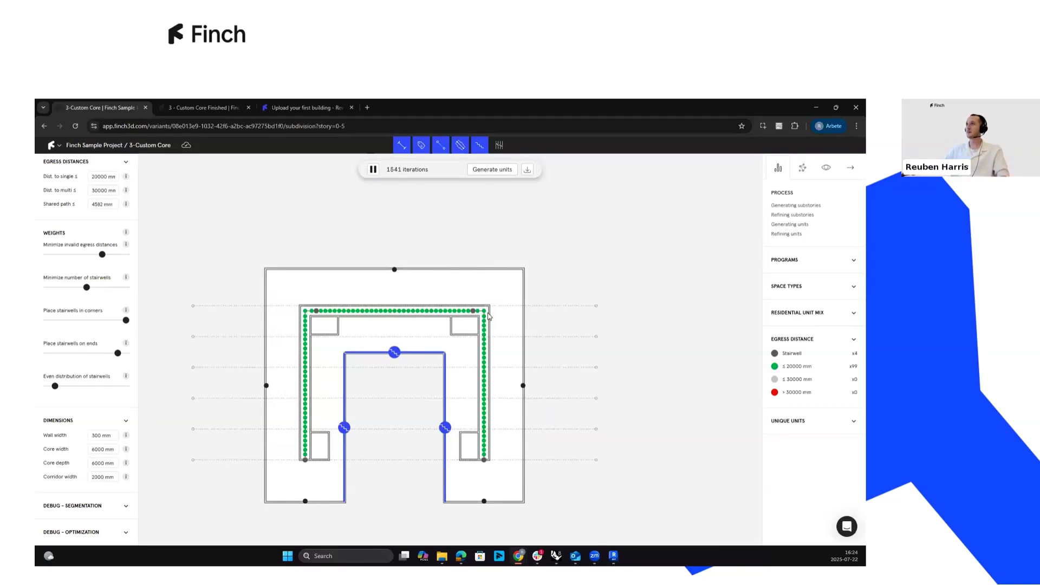
Pause the iterations, apply the corridor and stairwell plan, and show the story's program areas.
left_click(374, 170)
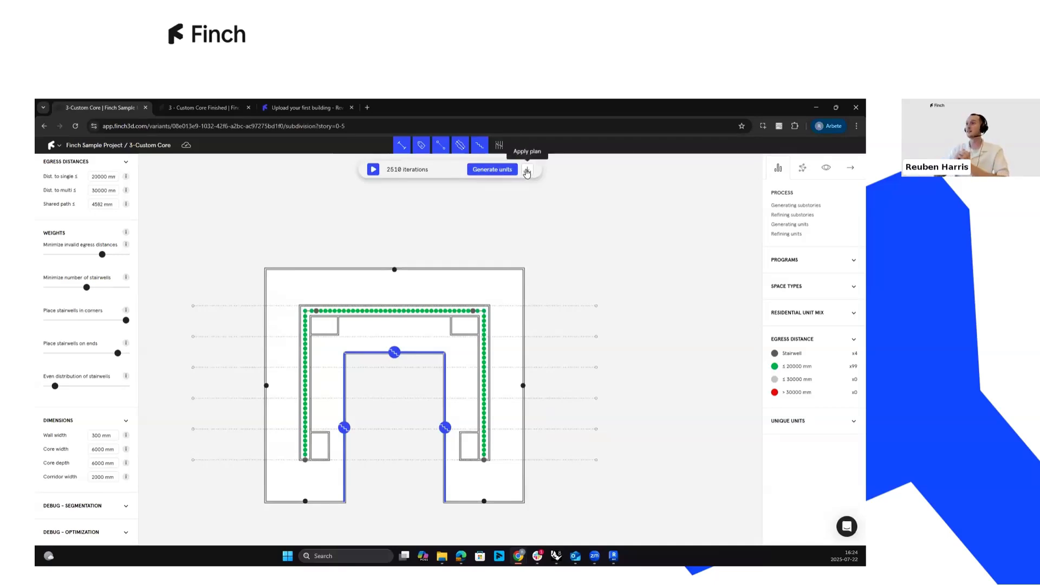
left_click(527, 172)
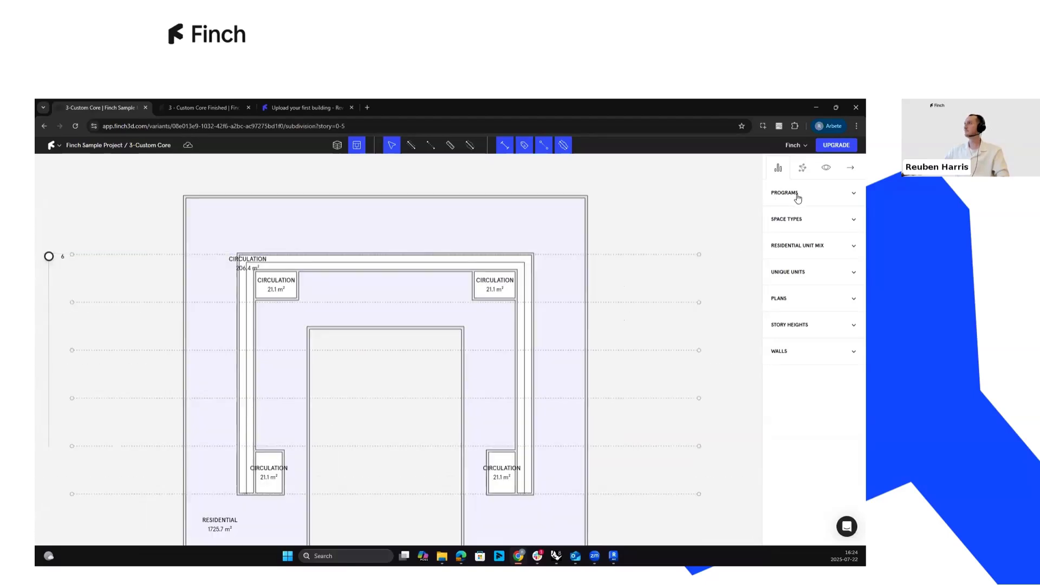
left_click(798, 197)
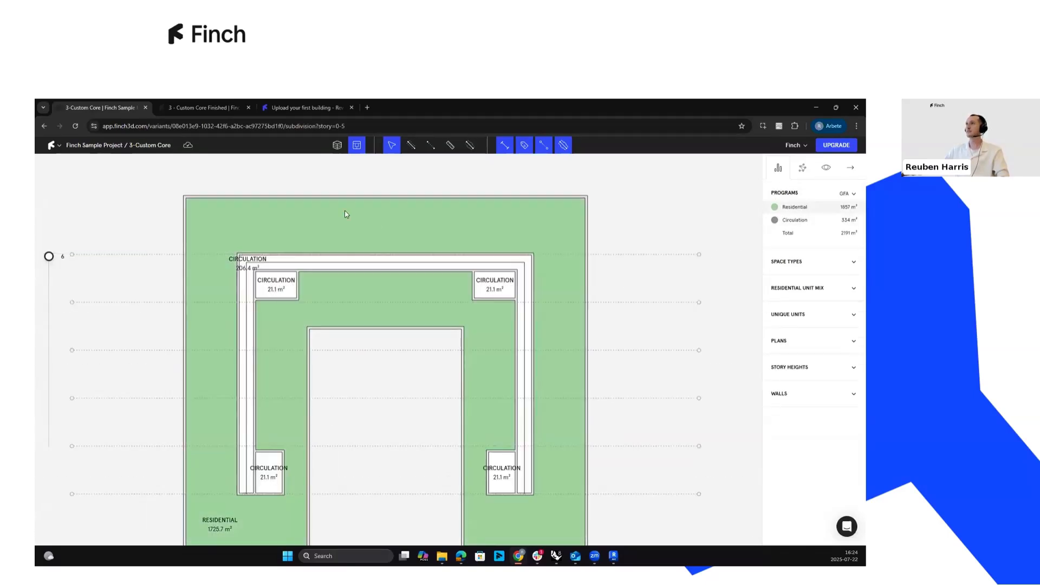
scroll(367, 282, "down", 2)
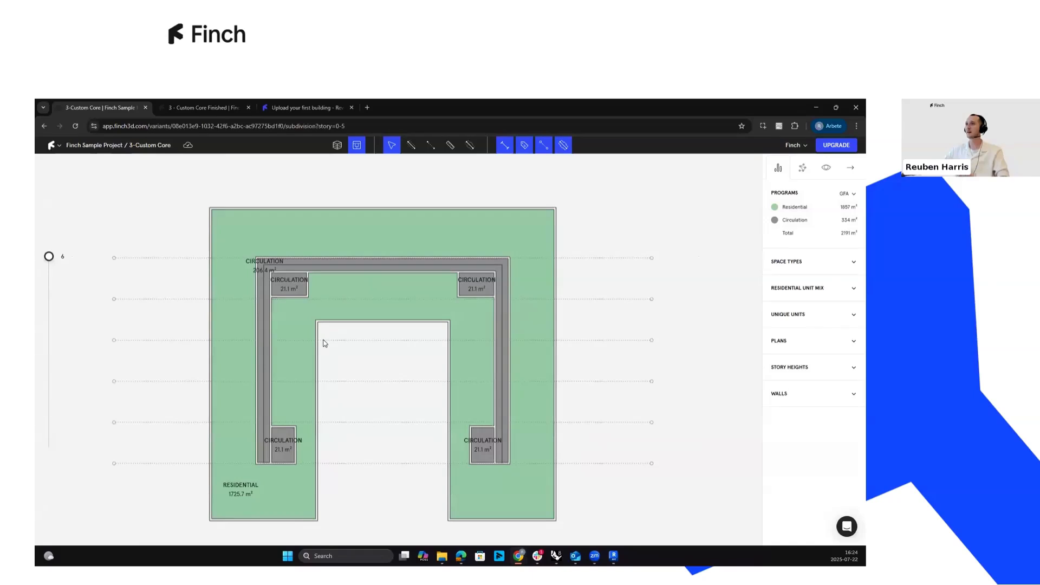
Enlarge the stairwell core at the left wing's lower corridor end to about 23.6 m² by moving its upper wall outward.
scroll(288, 426, "up", 3)
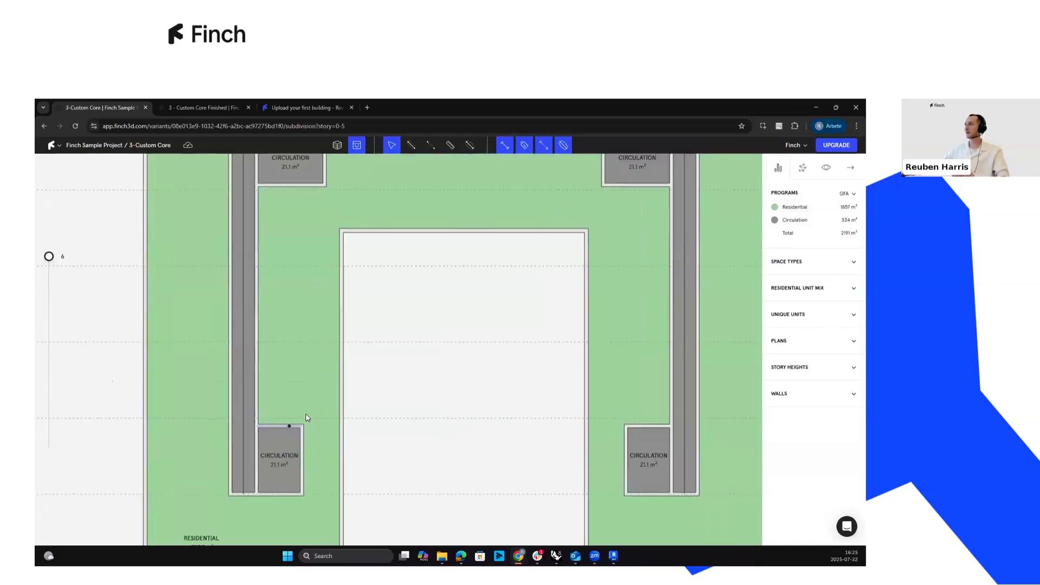
scroll(306, 418, "down", 3)
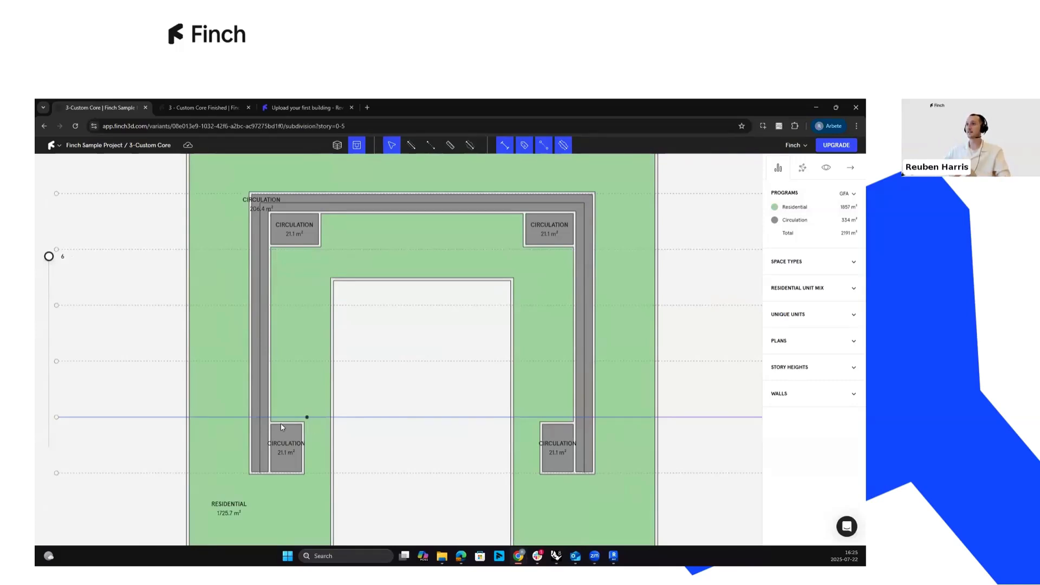
scroll(283, 428, "up", 5)
left_click_drag(286, 424, 286, 401)
scroll(285, 375, "down", 4)
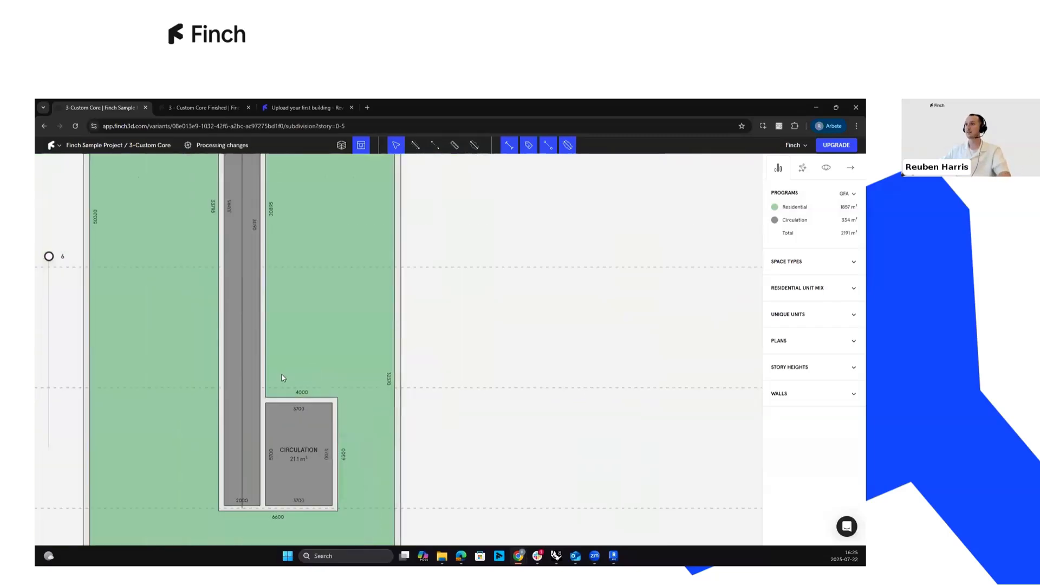
scroll(283, 392, "down", 5)
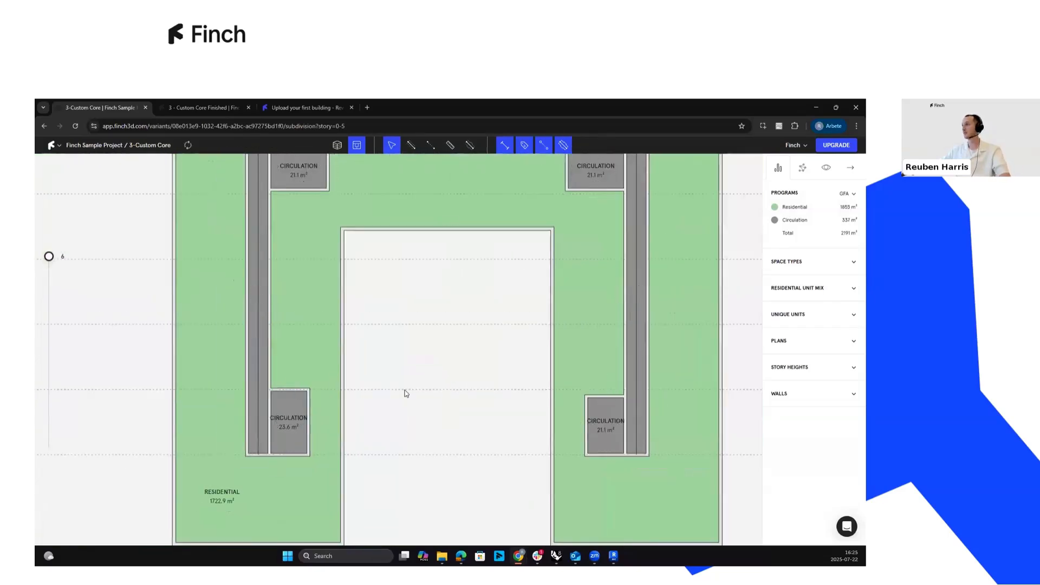
Extend the right wing's lower stairwell core upward so its upper wall lines up with the left wing's core.
scroll(401, 392, "up", 5)
scroll(605, 398, "down", 3)
scroll(594, 410, "up", 4)
left_click_drag(594, 411, 593, 386)
scroll(532, 403, "down", 5)
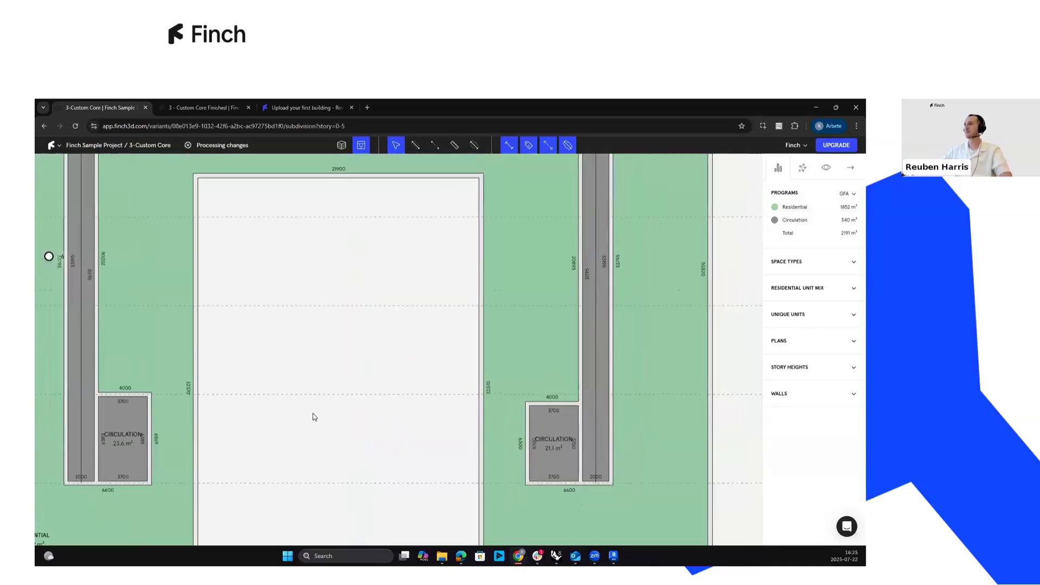
scroll(315, 417, "down", 5)
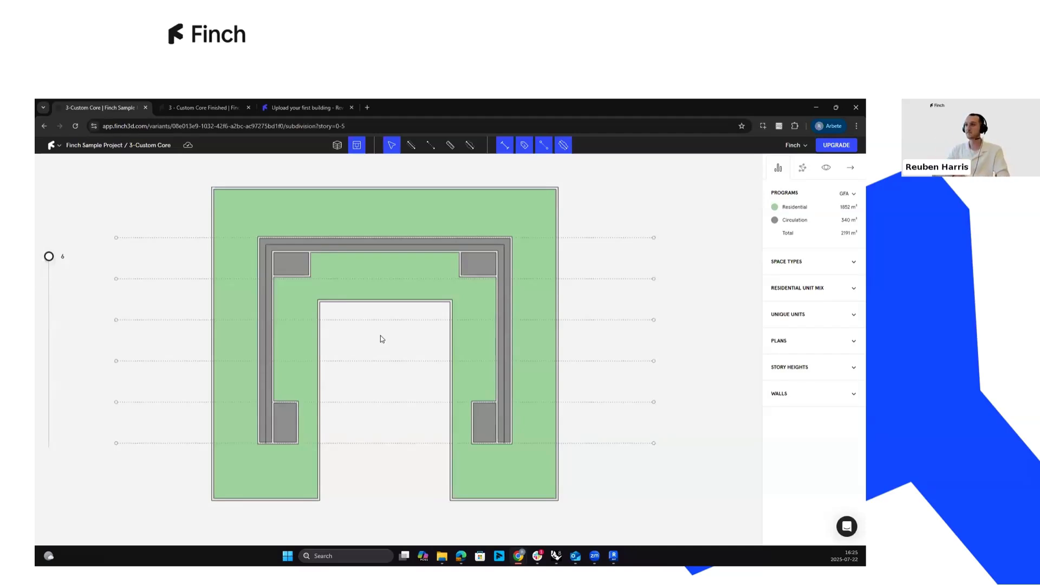
Draw a 250 mm wall from the midpoint of the building's upper outer wall down to the corridor, splitting the outer residential strip.
left_click(556, 404)
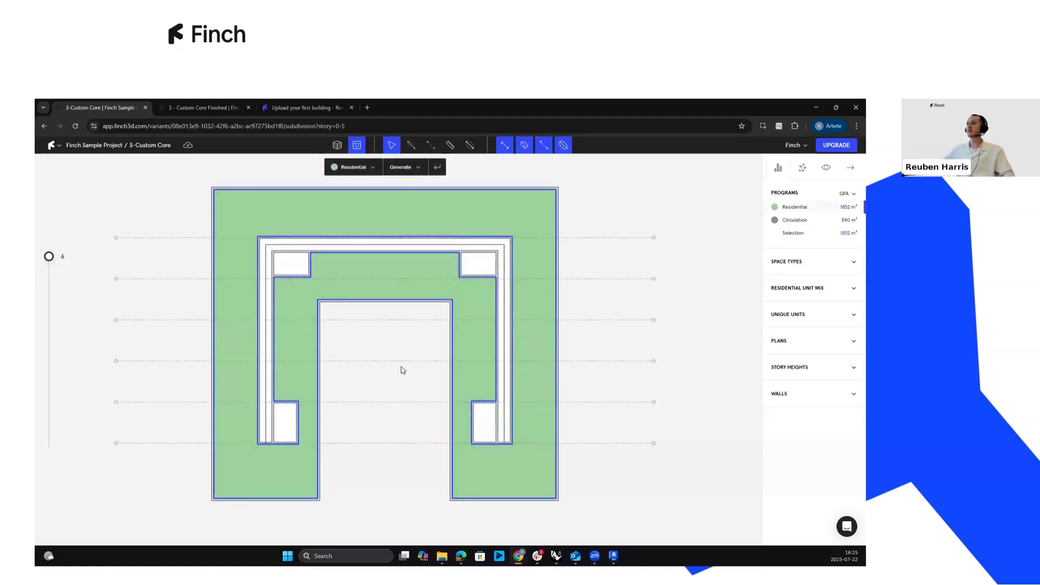
scroll(403, 370, "down", 1)
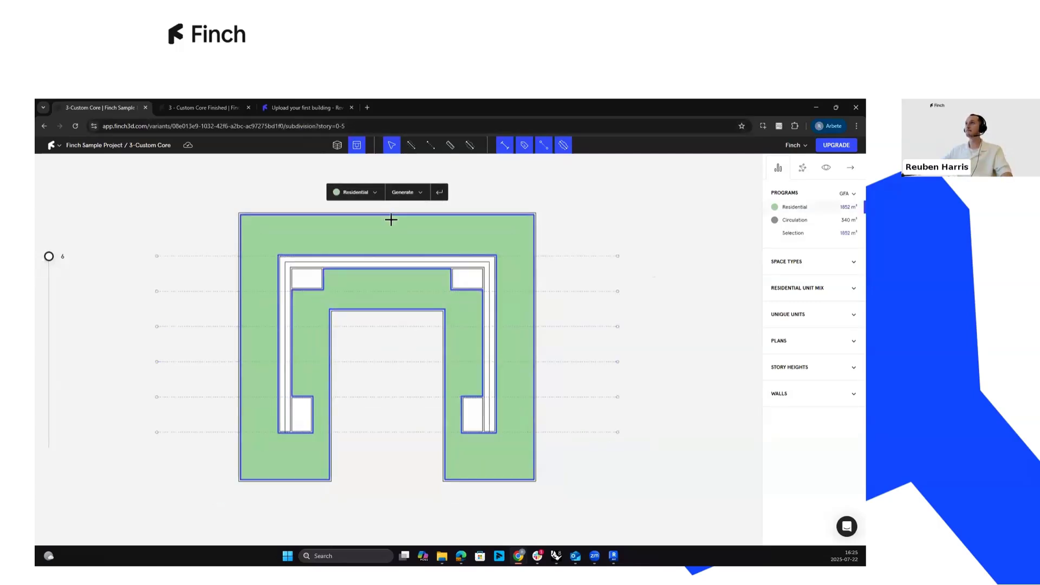
key("w")
scroll(391, 219, "up", 4)
scroll(395, 291, "down", 3)
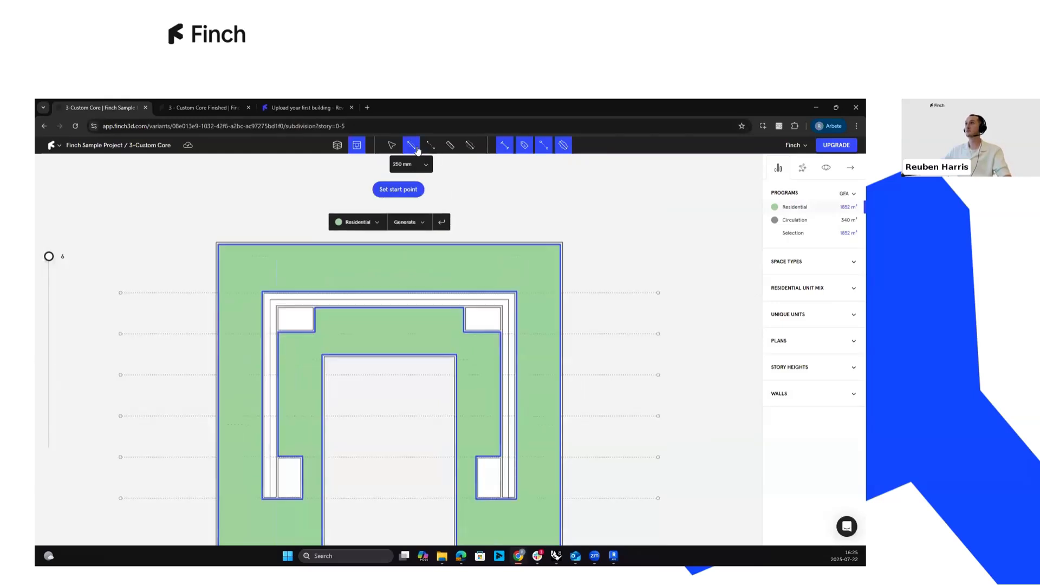
left_click(390, 245)
scroll(391, 287, "up", 2)
left_click(389, 338)
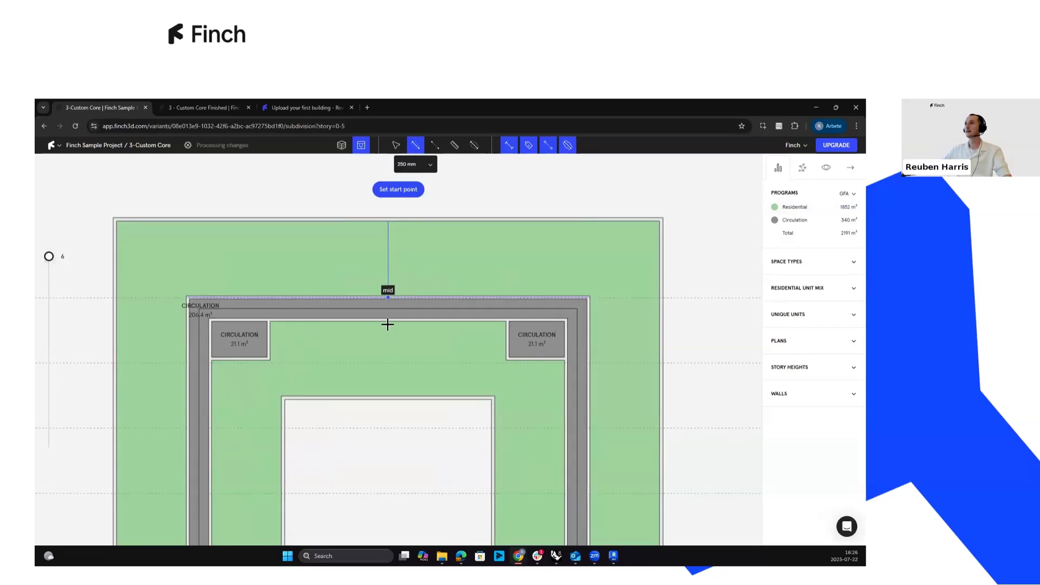
Draw a matching 250 mm wall from the midpoint of the courtyard's upper wall to the corridor, dividing the inner residential strip.
left_click(390, 399)
left_click(388, 348)
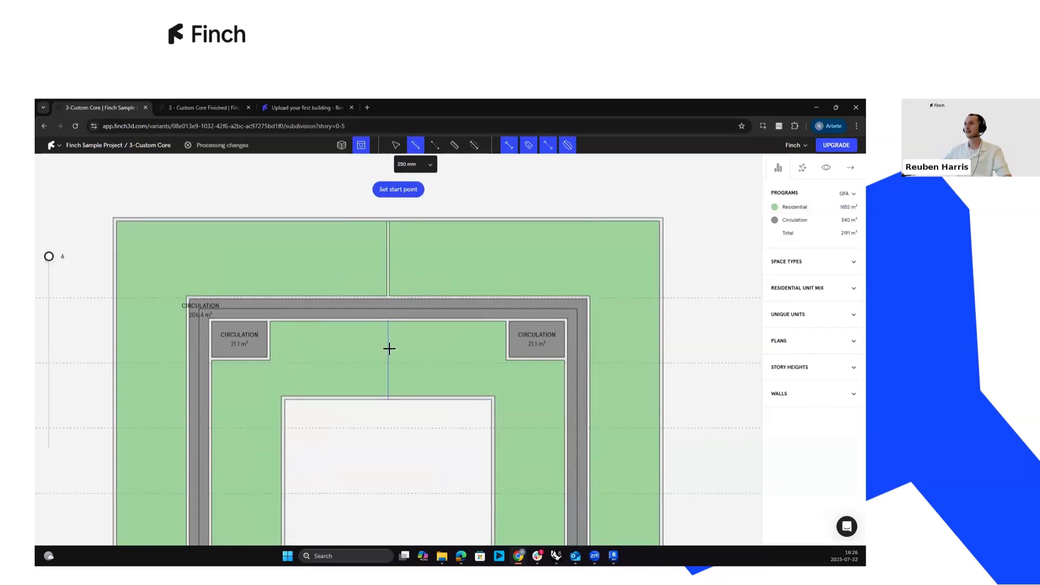
scroll(388, 348, "down", 3)
scroll(377, 354, "up", 2)
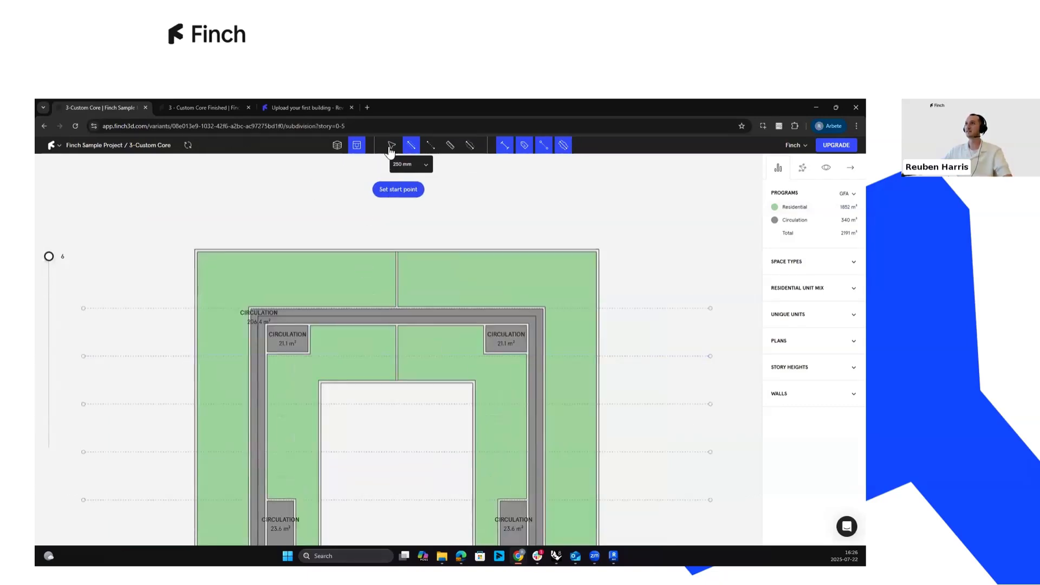
Select both residential halves of the story and start generating a unit mix for them.
left_click(356, 285)
scroll(374, 285, "down", 2)
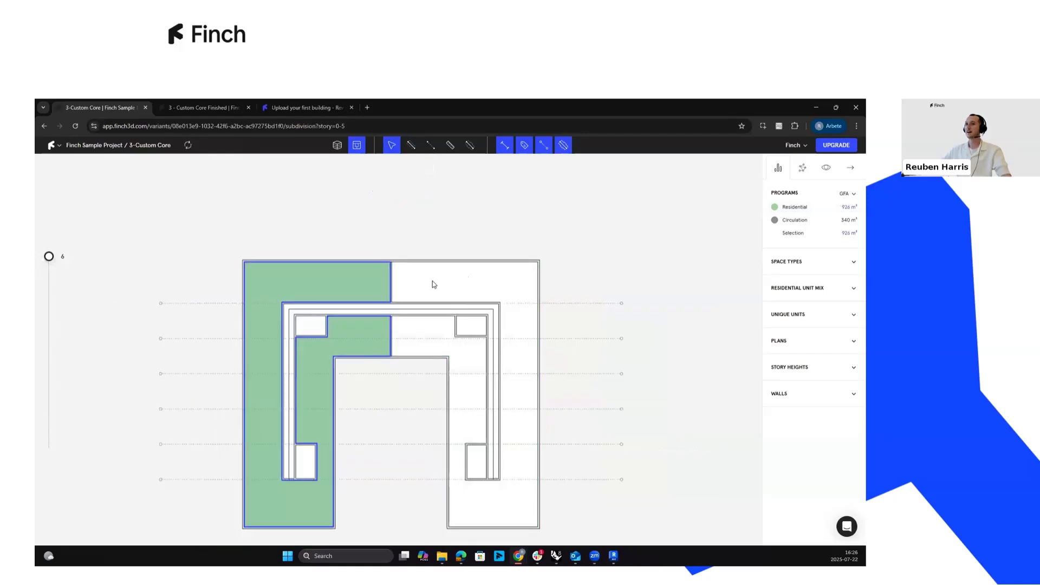
scroll(434, 278, "up", 2)
left_click(467, 292, "shift")
scroll(467, 291, "down", 3)
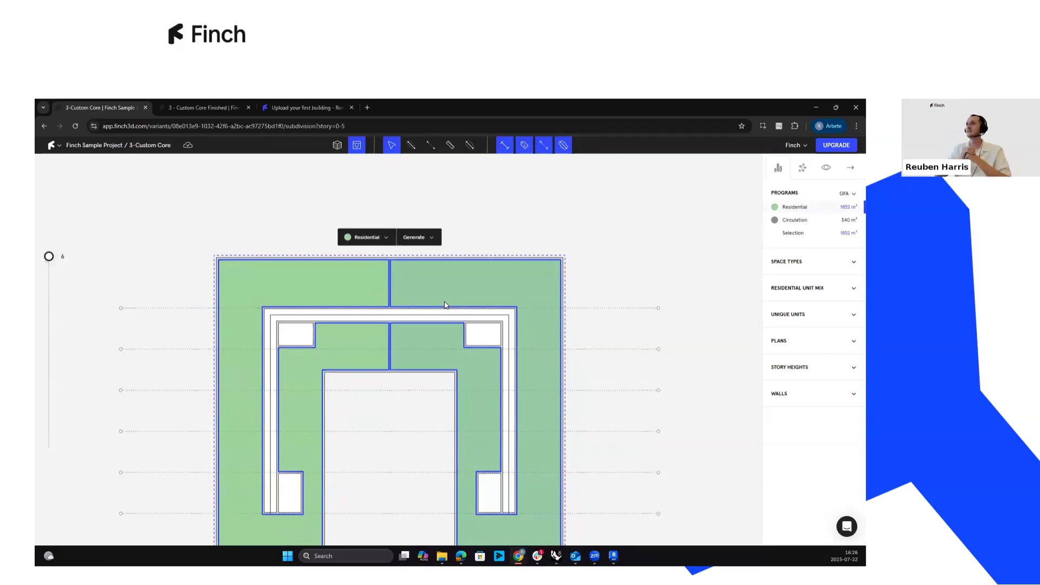
scroll(427, 302, "down", 2)
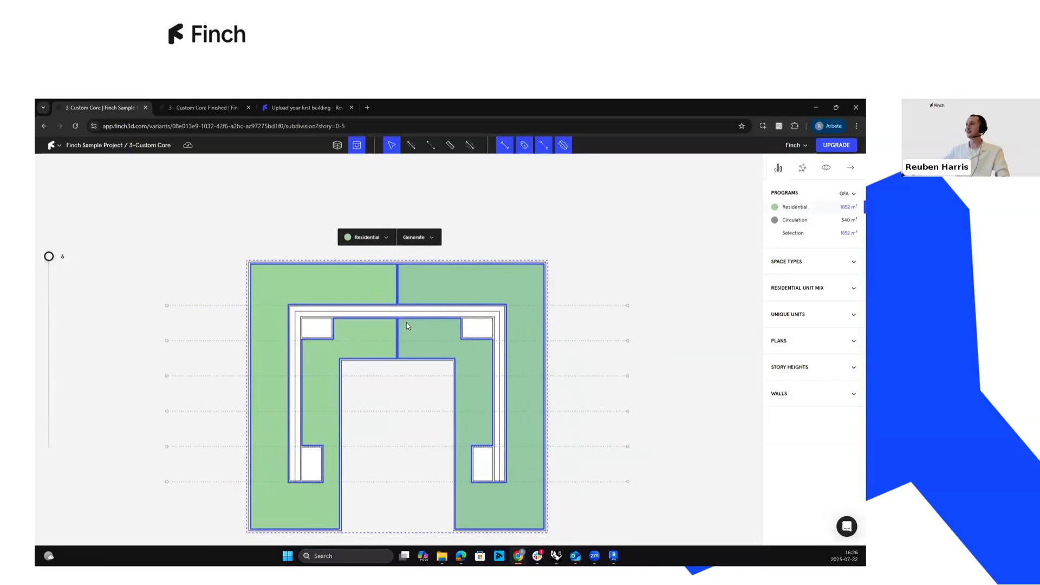
left_click(428, 242)
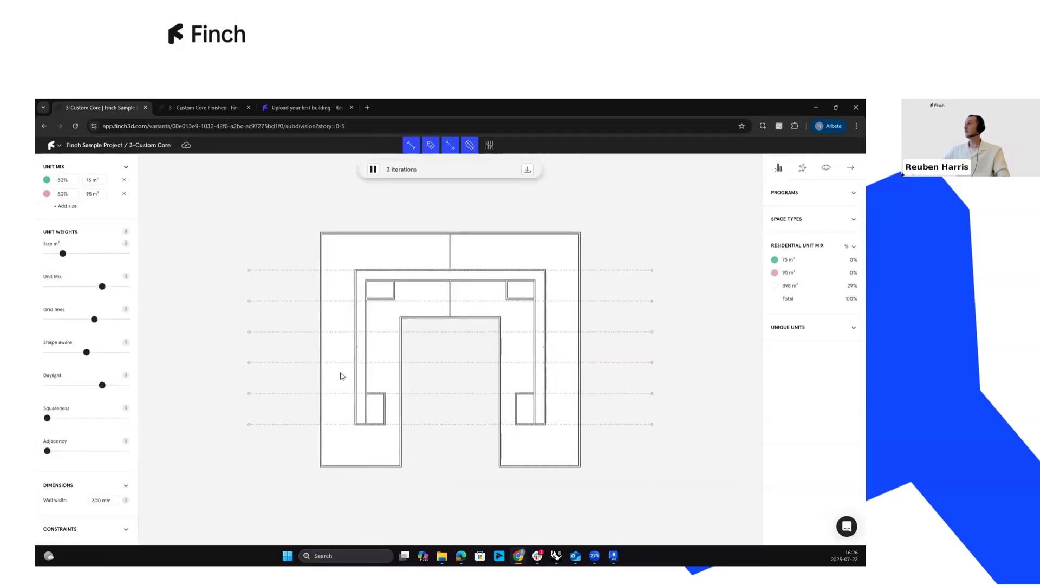
scroll(538, 365, "up", 1)
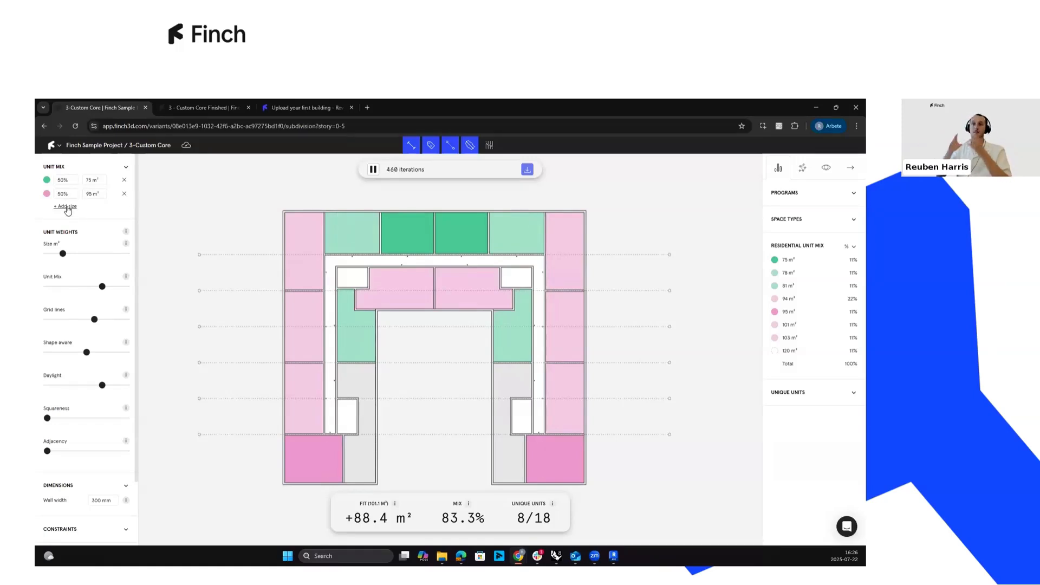
Add a third unit size to the mix and set the share of all three sizes to 33%.
left_click(67, 208)
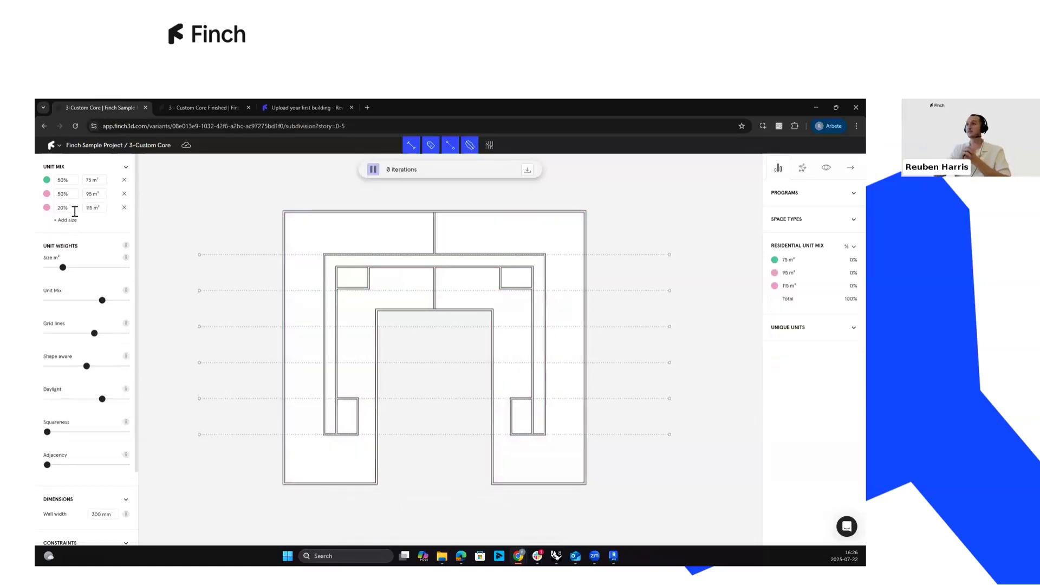
double_click(70, 207)
type("33")
double_click(64, 194)
type("33")
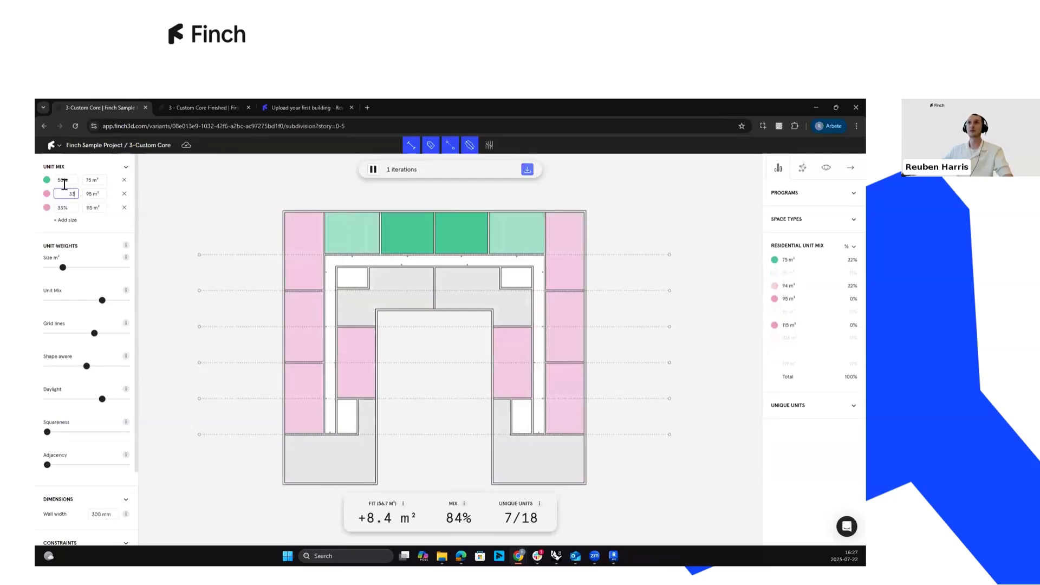
double_click(63, 181)
type("33")
Set the third unit size in the mix to 45 m².
left_click(92, 209)
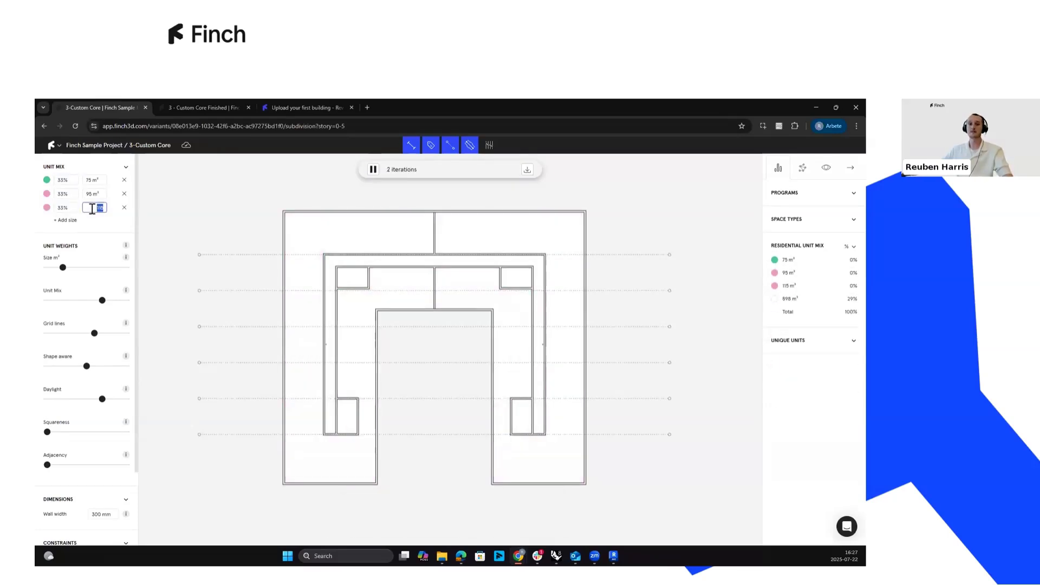
type("45")
left_click(94, 194)
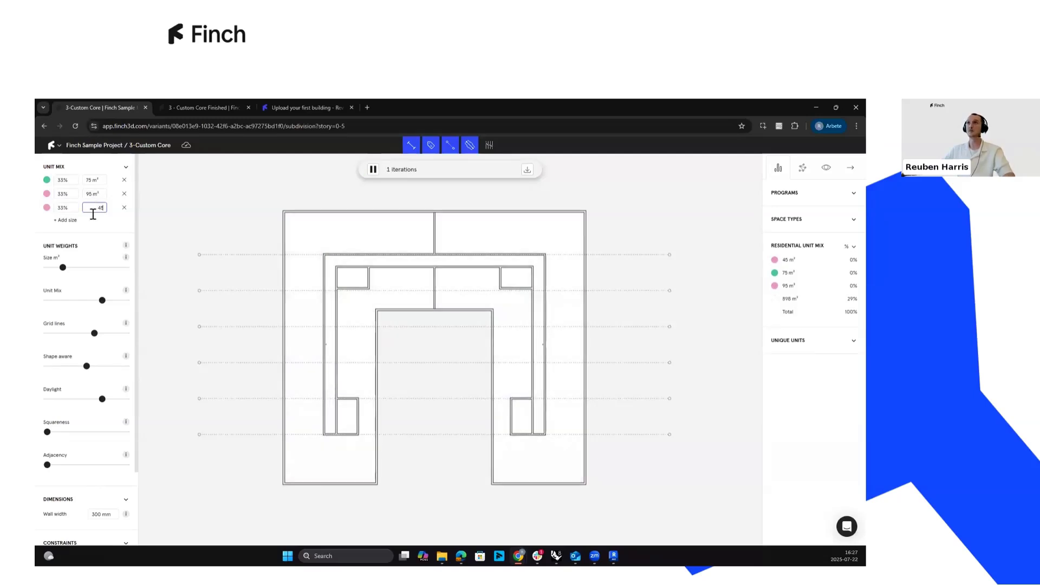
left_click(93, 208)
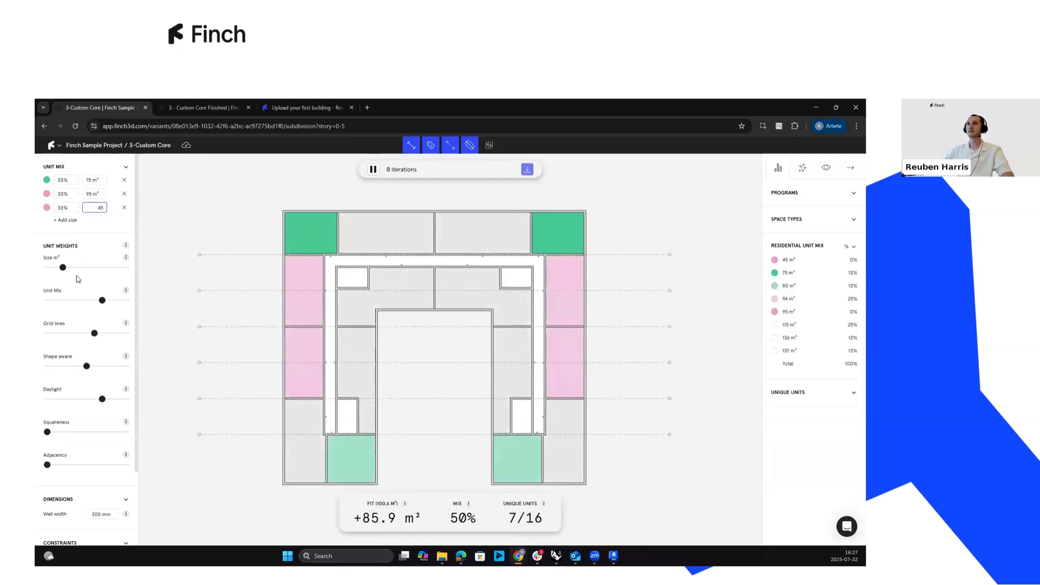
Raise the Size m² unit weight close to its maximum and increase the Grid lines weight slightly.
scroll(68, 257, "down", 1)
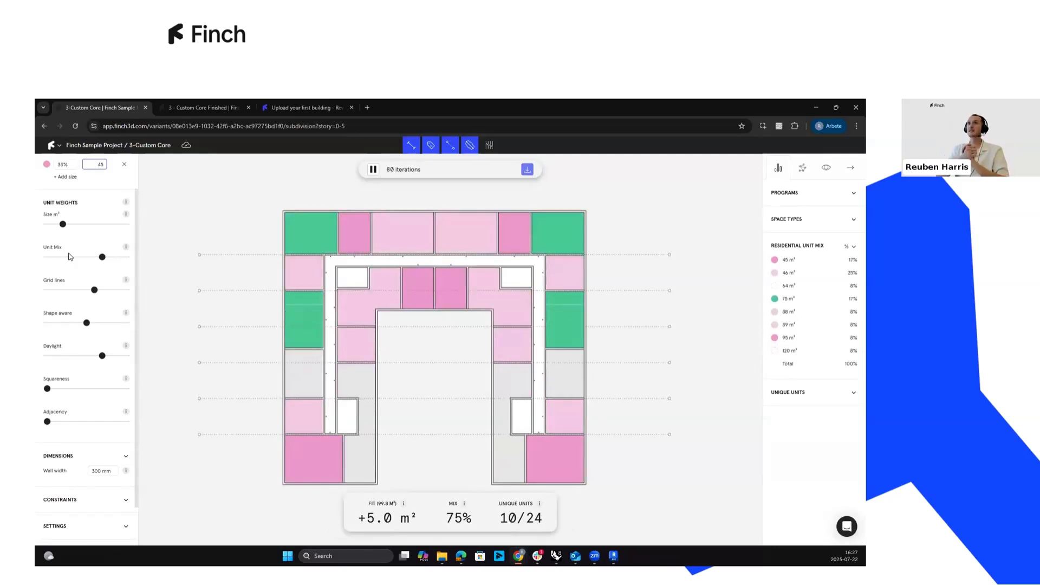
scroll(87, 325, "up", 1)
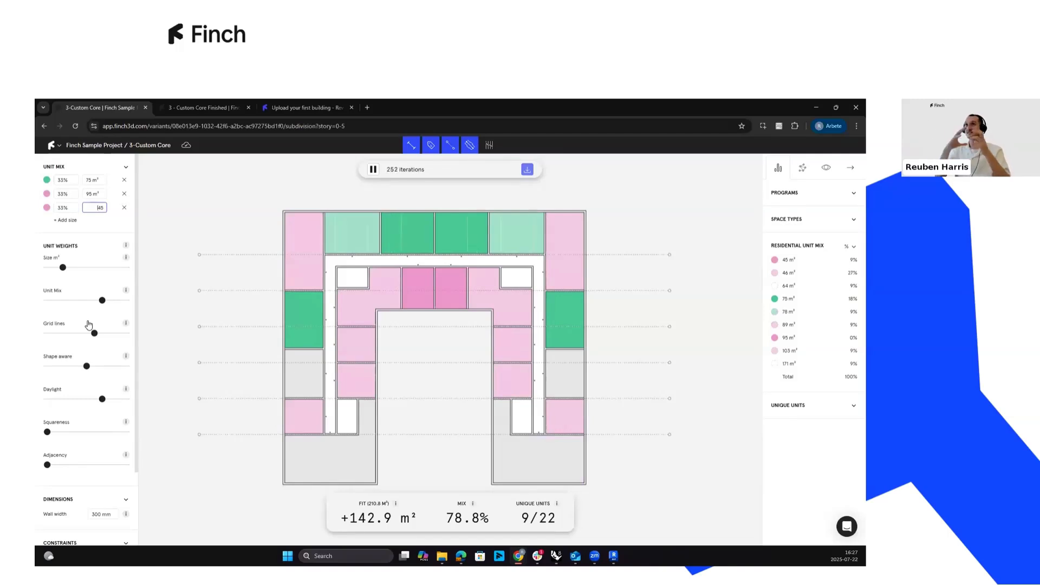
left_click_drag(103, 270, 110, 268)
left_click(118, 267)
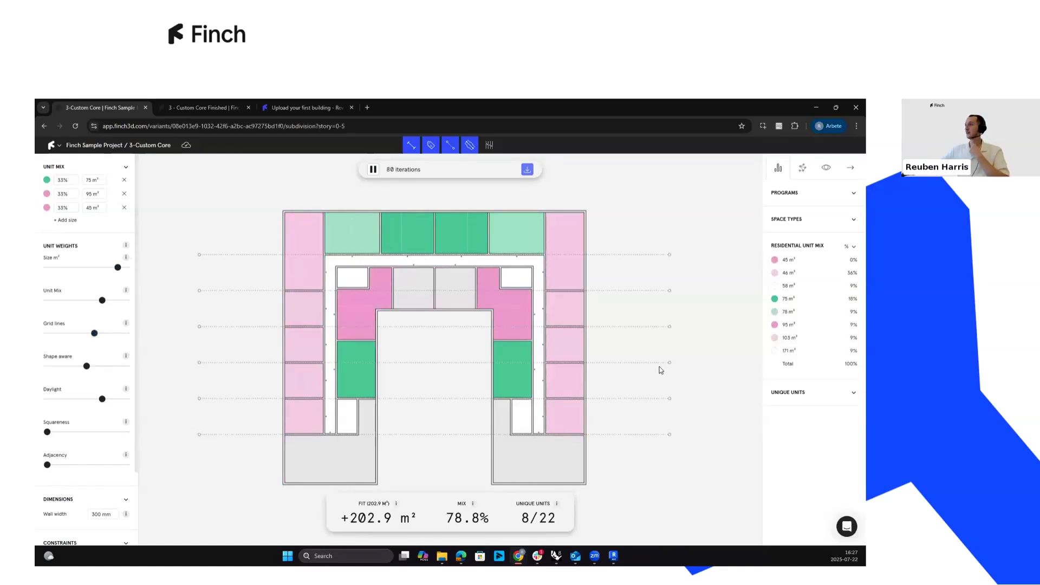
mouse_move(94, 334)
left_mouse_down()
mouse_move(119, 335)
mouse_move(102, 334)
left_mouse_up()
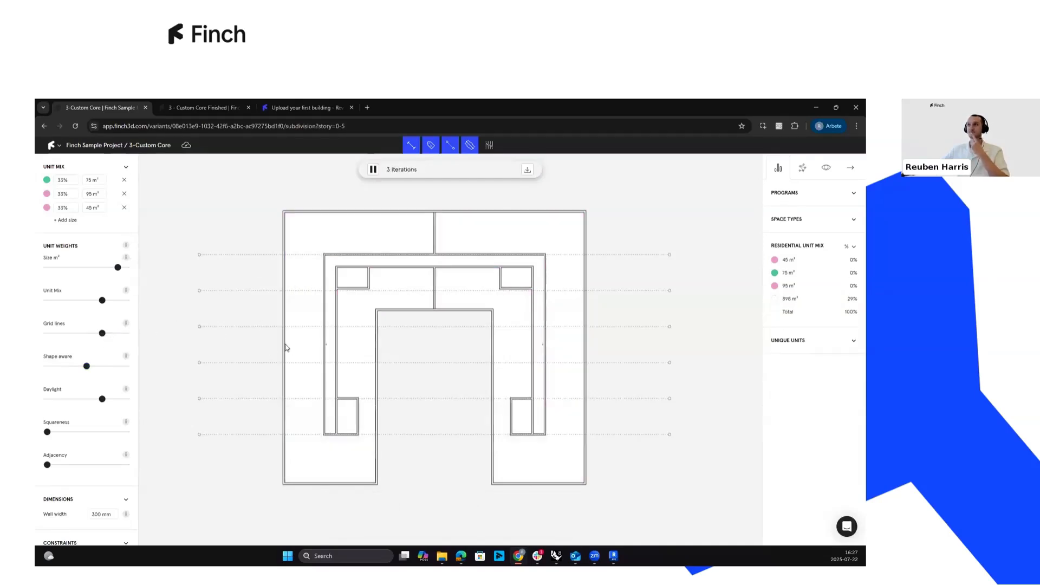
Set the minimum unit width constraint to 4000 mm.
scroll(87, 380, "down", 2)
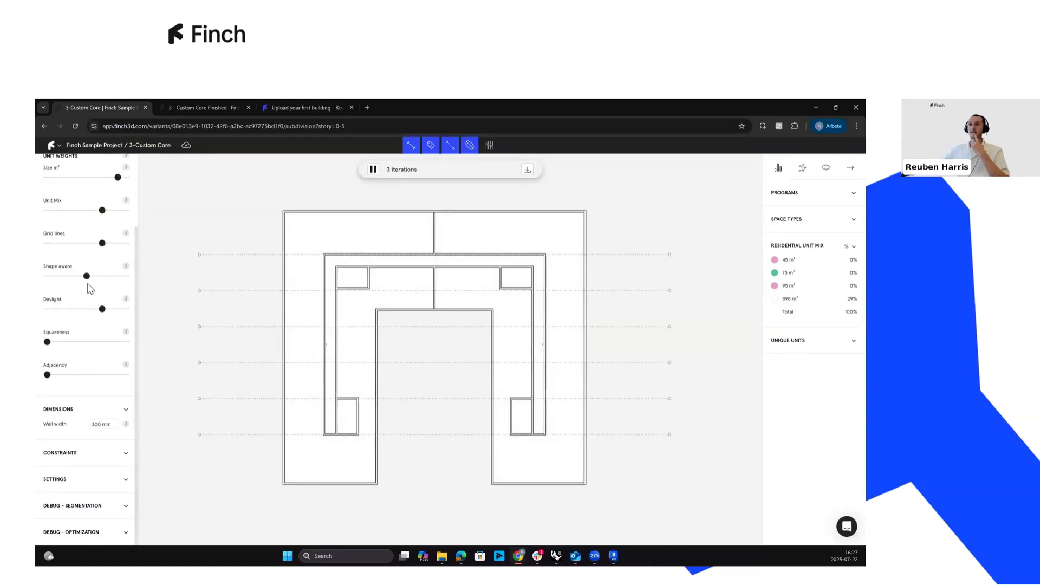
left_click(97, 454)
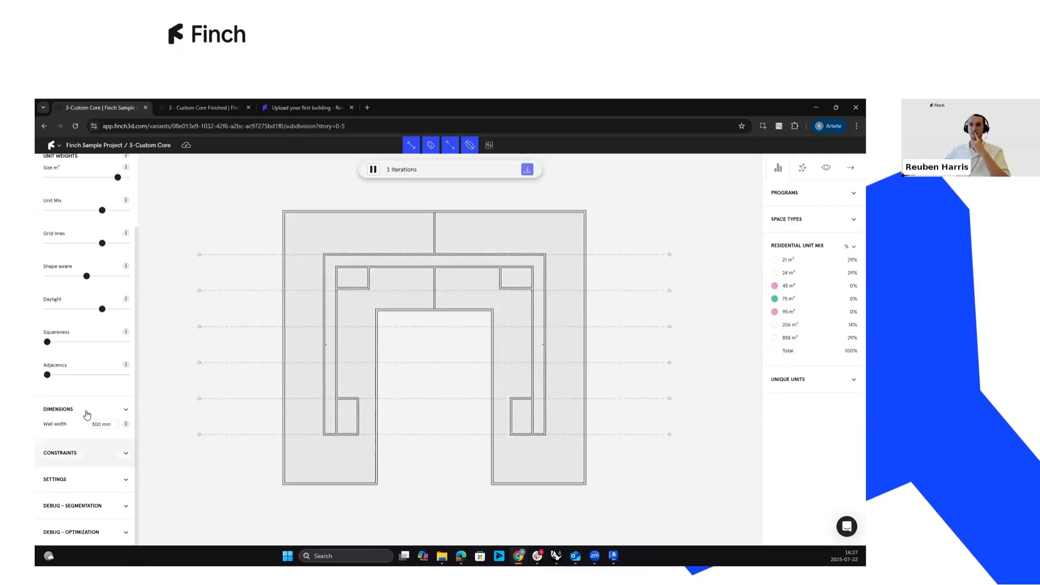
scroll(87, 412, "down", 1)
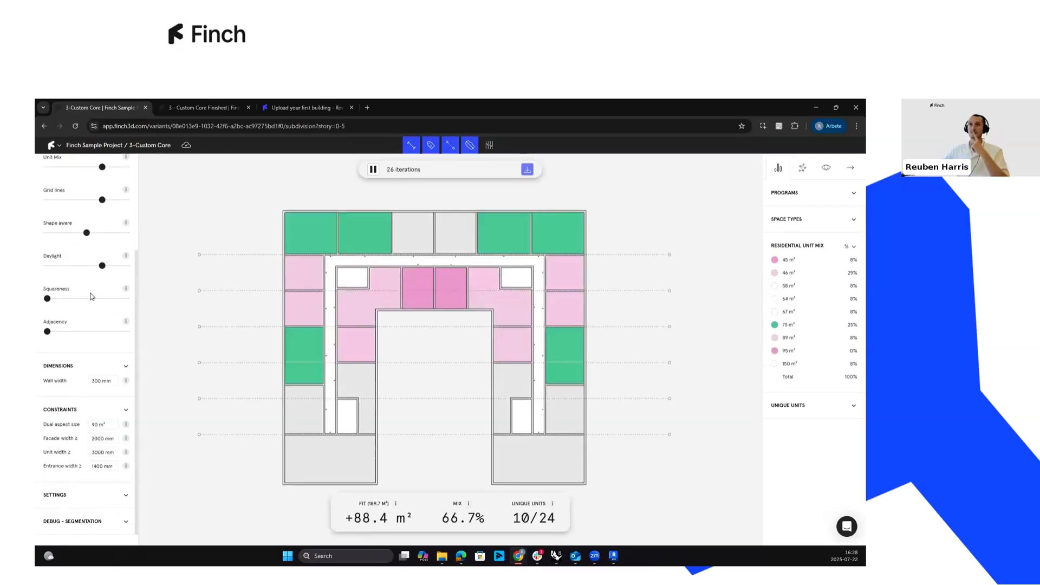
scroll(55, 197, "up", 3)
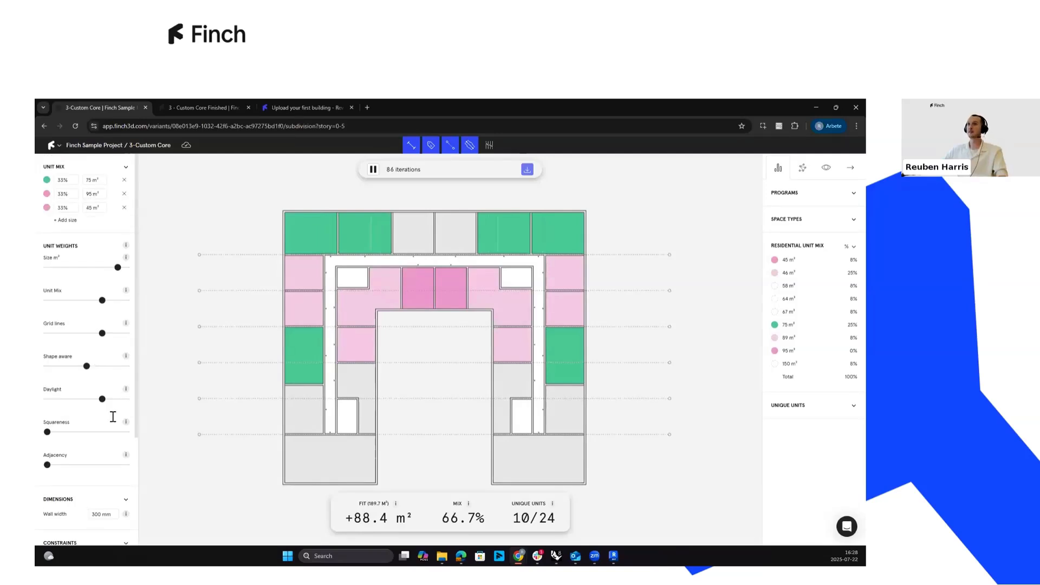
scroll(113, 417, "down", 3)
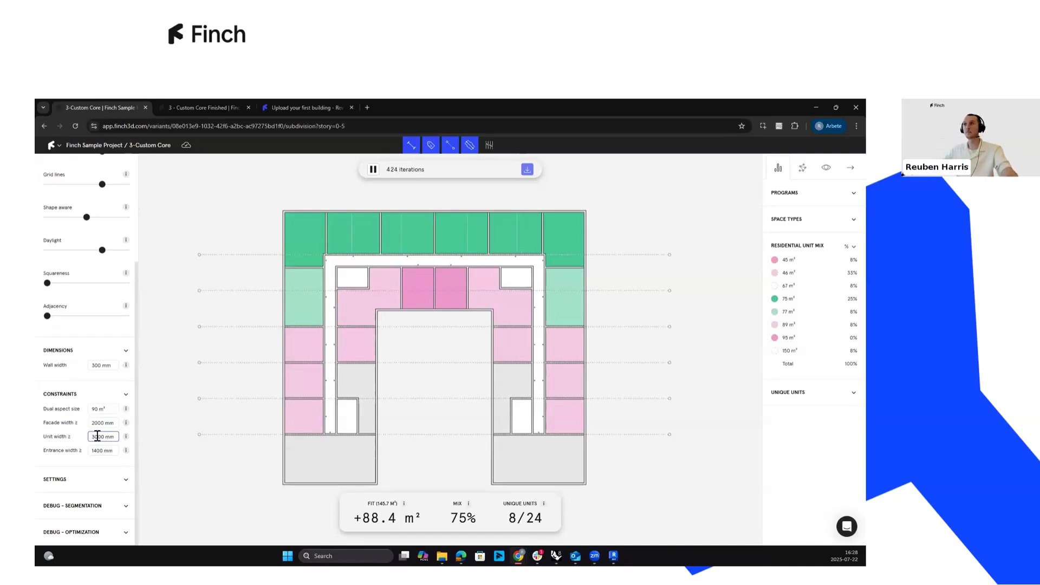
key("shift+Right")
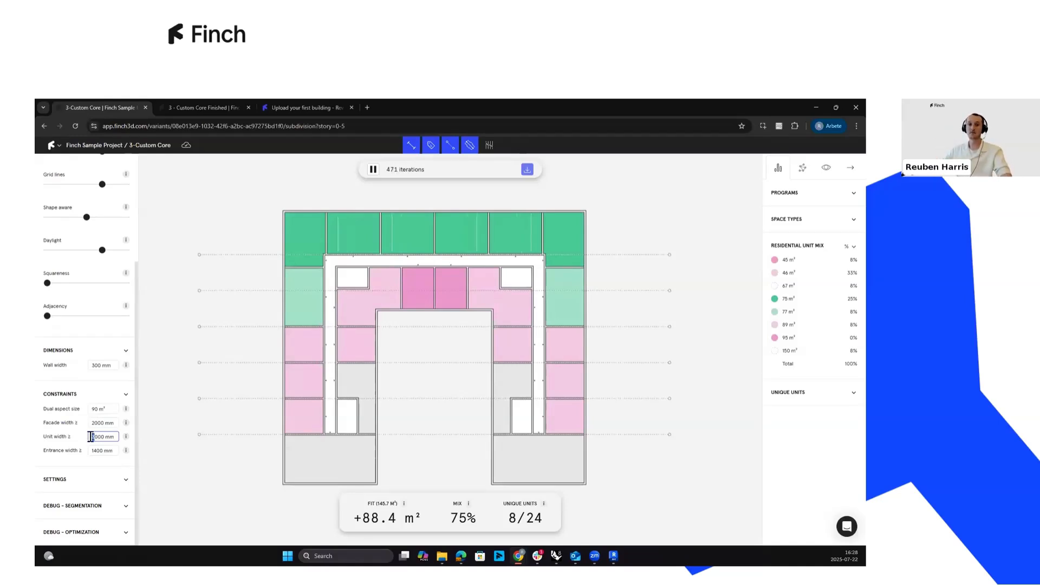
type("4")
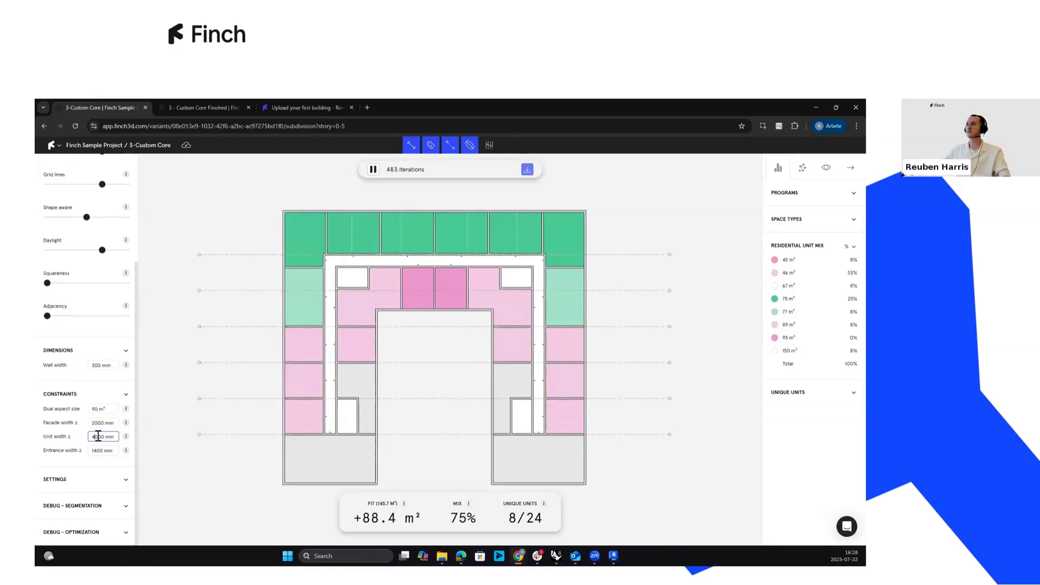
key("Return")
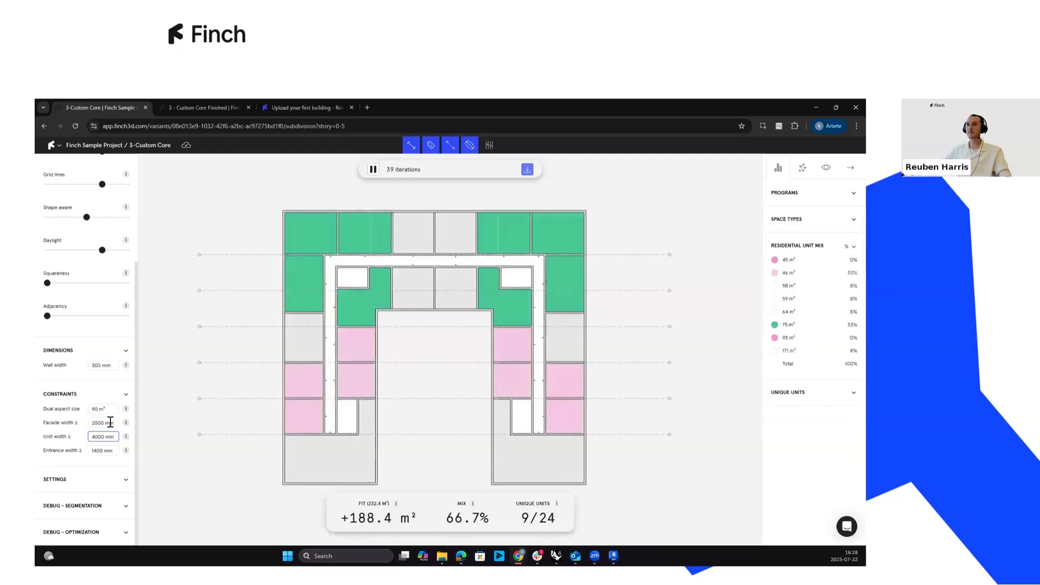
Examine the generated plan's corridor, room areas and dimensions, and colour the apartments by unique unit.
scroll(106, 399, "up", 3)
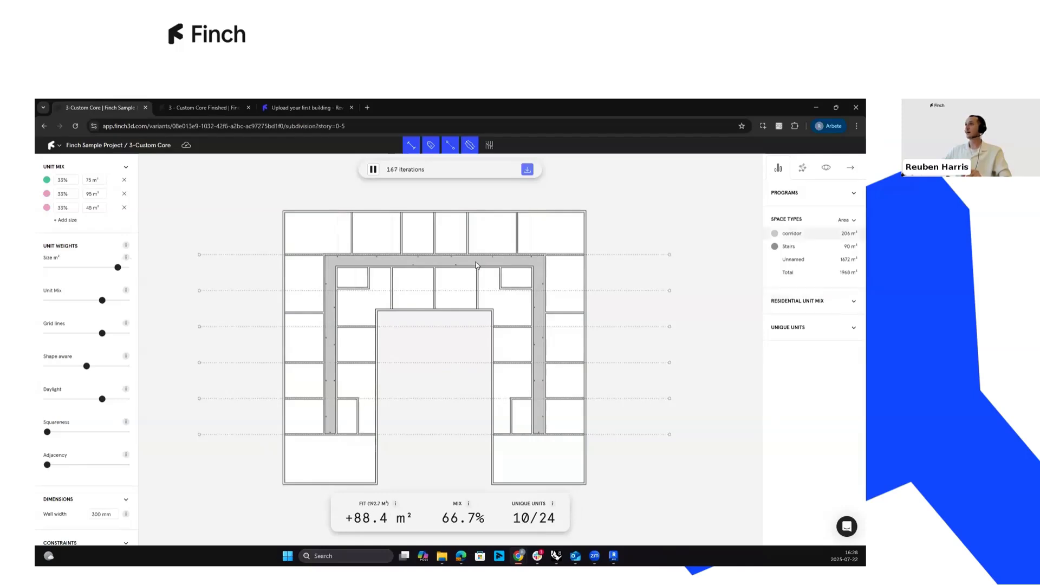
scroll(477, 264, "up", 5)
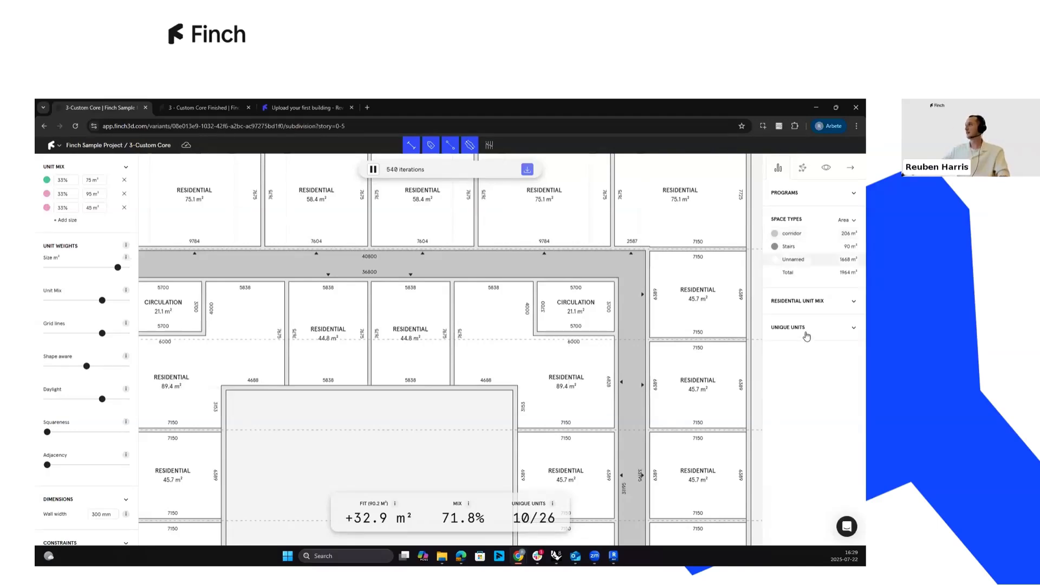
left_click(787, 327)
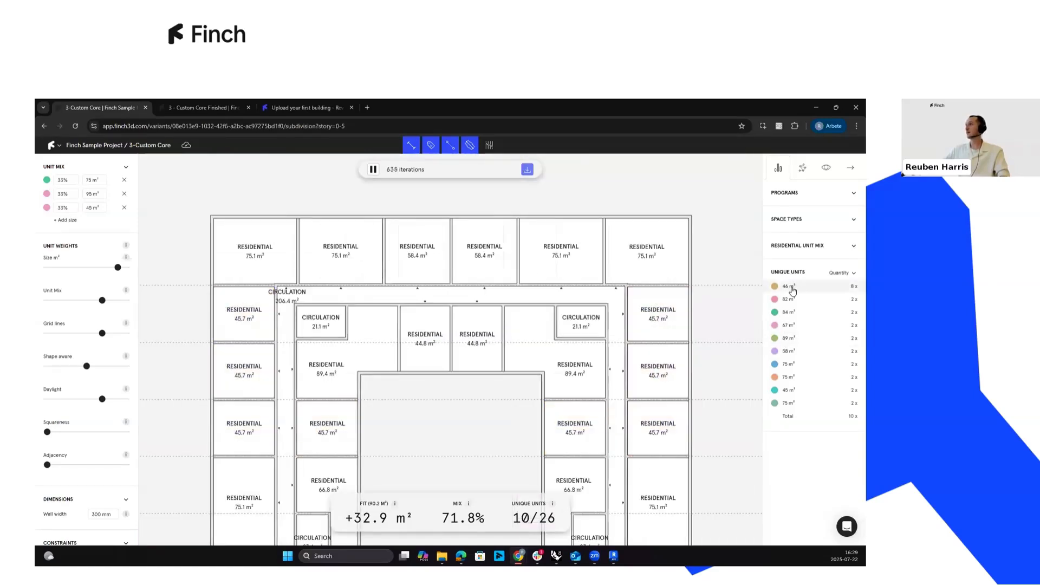
mouse_move(792, 291)
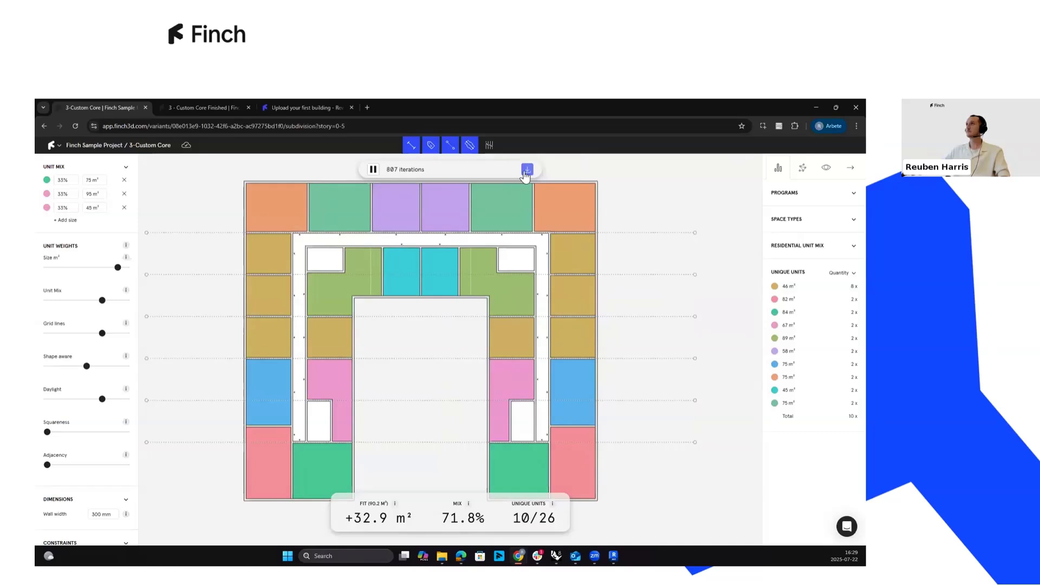
Apply the generated unit plan to the story and show the unique units on the whole building in 3D.
left_click(527, 171)
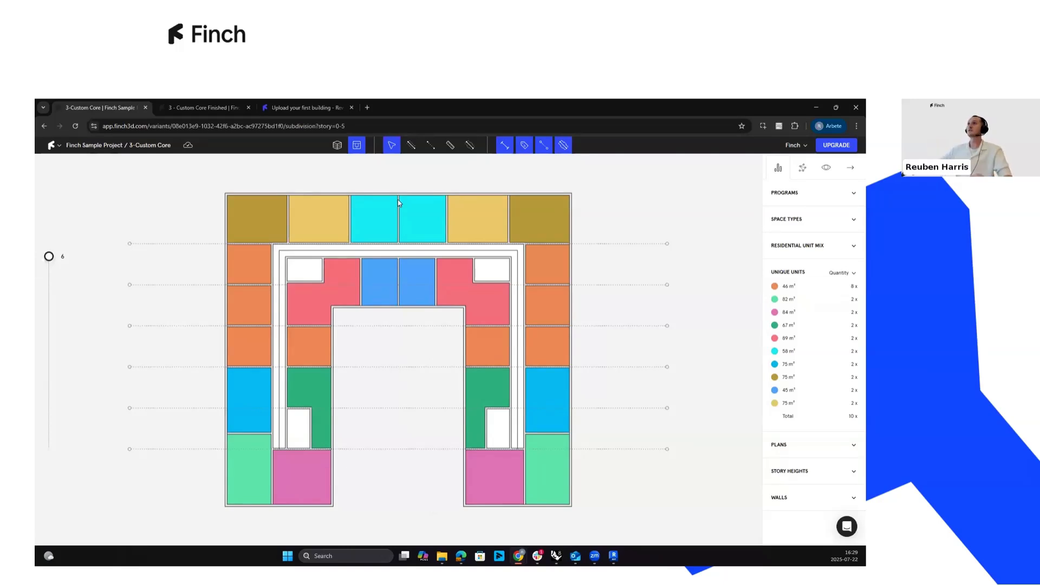
left_click(810, 224)
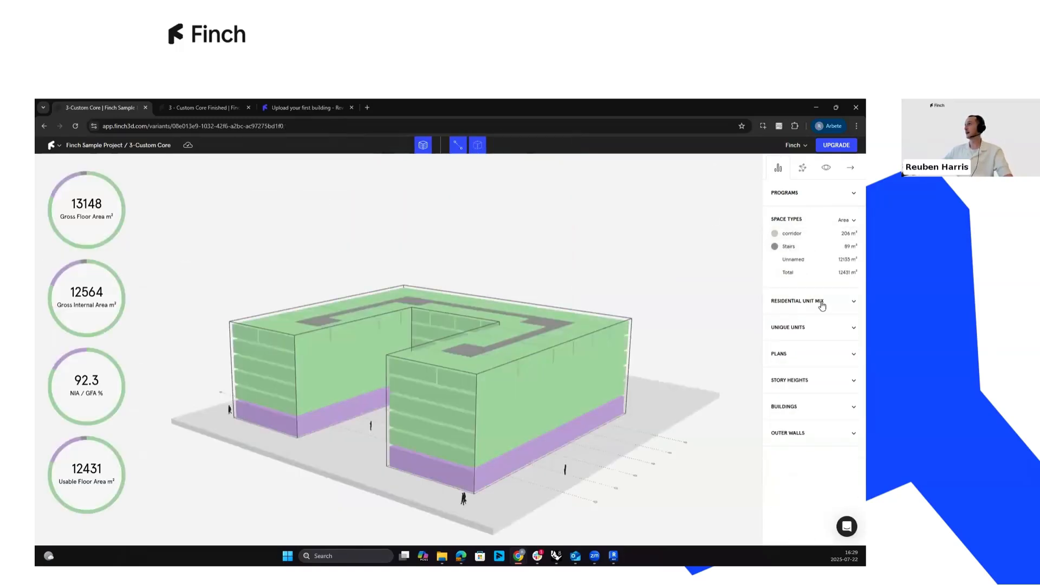
left_click(795, 329)
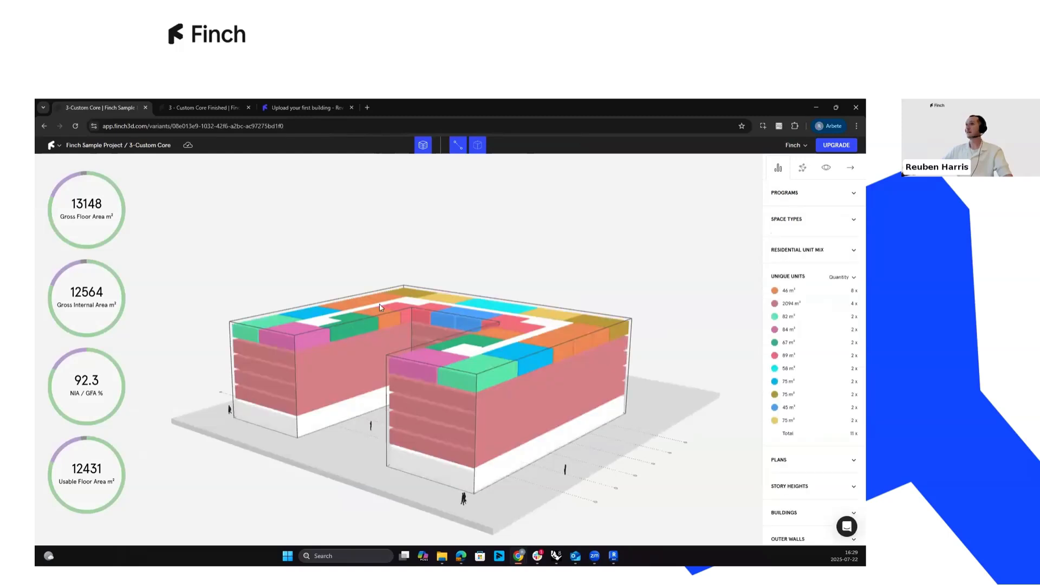
Copy the sixth story's unit layout onto all the residential stories below it.
left_click(270, 332)
left_click(264, 408)
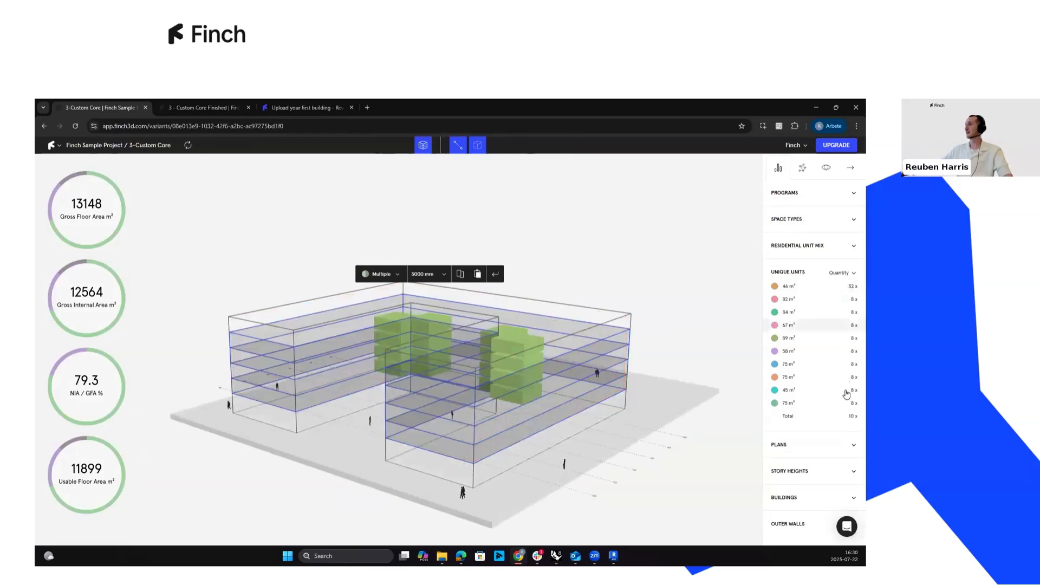
left_click(215, 279)
right_click_drag(341, 324, 244, 301)
right_click_drag(437, 325, 407, 306)
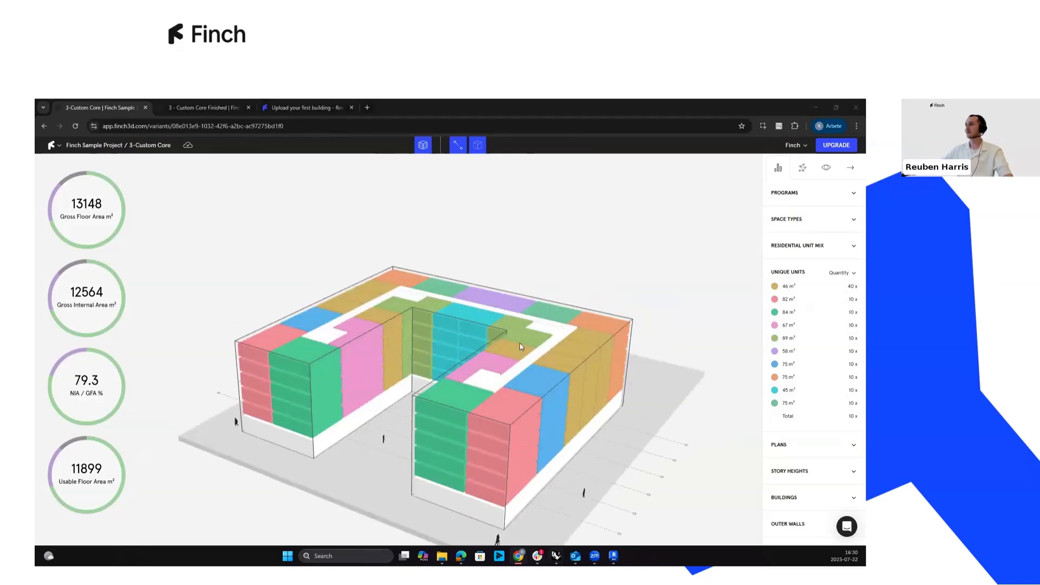
Switch to Rhino to examine the imported building model, and return to the Custom Core building in Finch.
key("alt+Tab")
right_click_drag(536, 335, 423, 357)
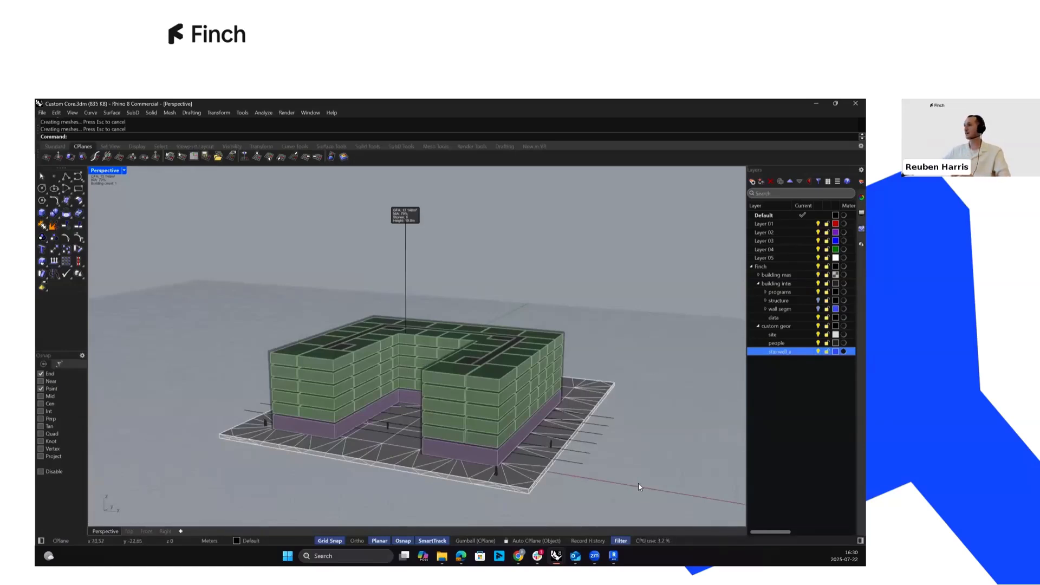
mouse_move(614, 556)
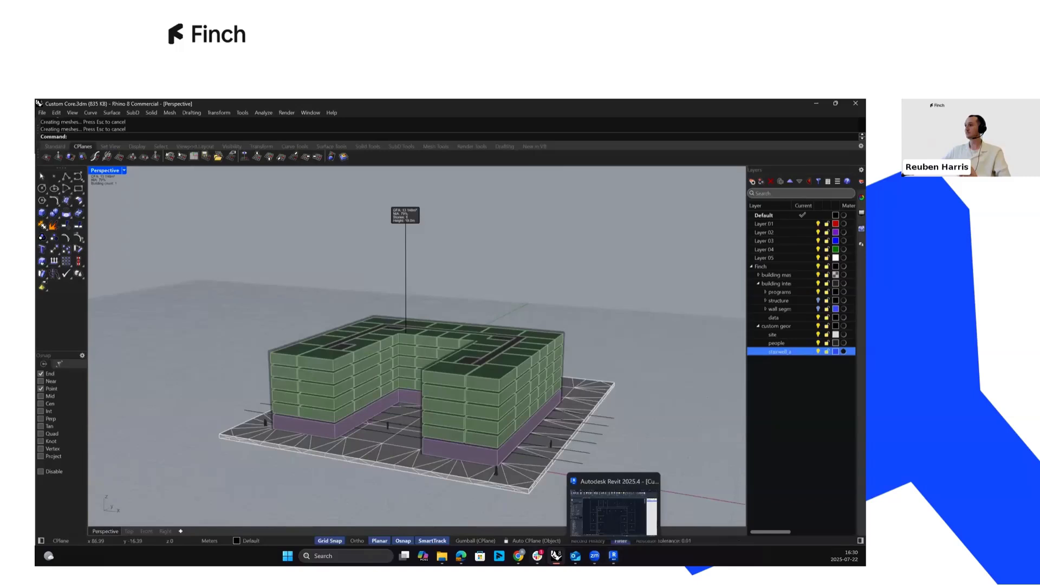
mouse_move(518, 556)
left_click(499, 528)
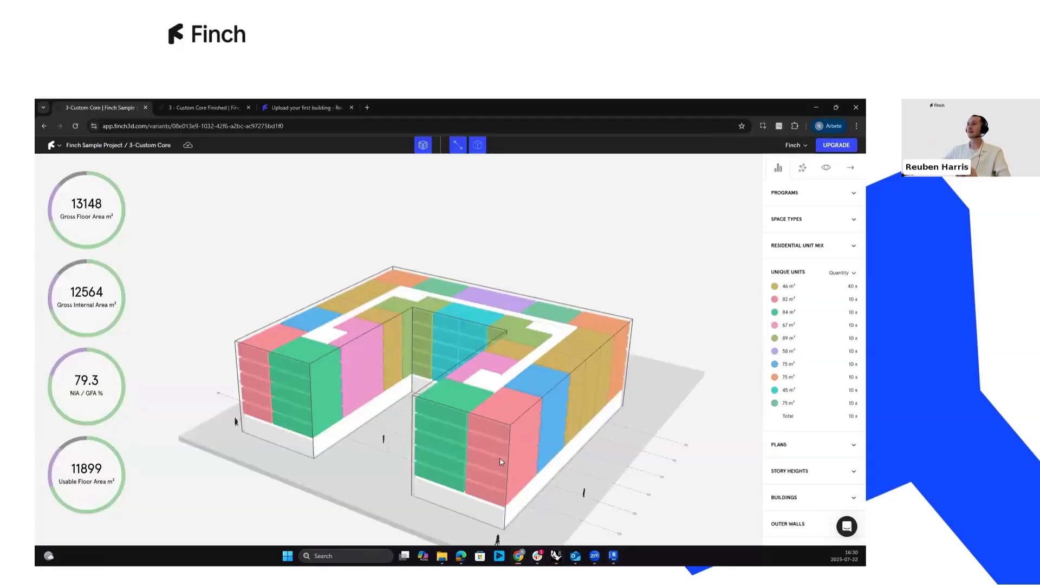
scroll(534, 473, "up", 3)
right_click_drag(535, 491, 537, 475)
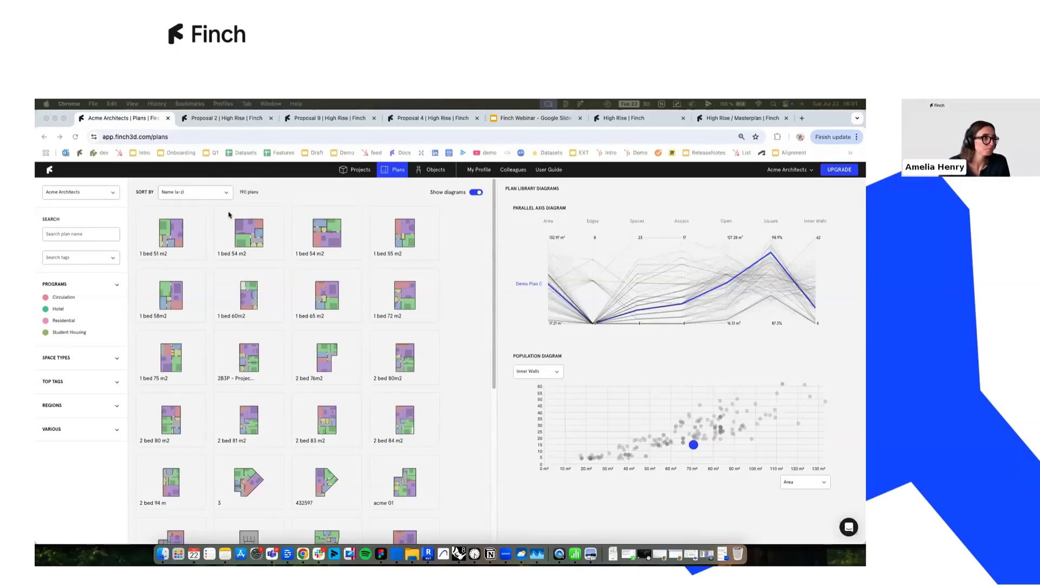
Select a plan in the library, set the population diagram's vertical axis to Area and inspect individual plan points.
left_click(256, 233)
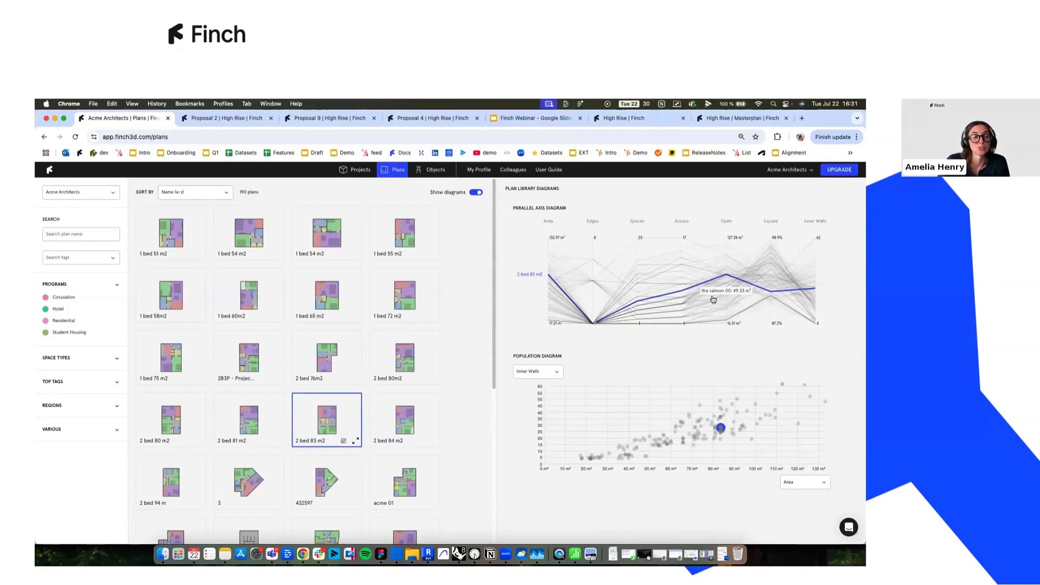
left_click(552, 372)
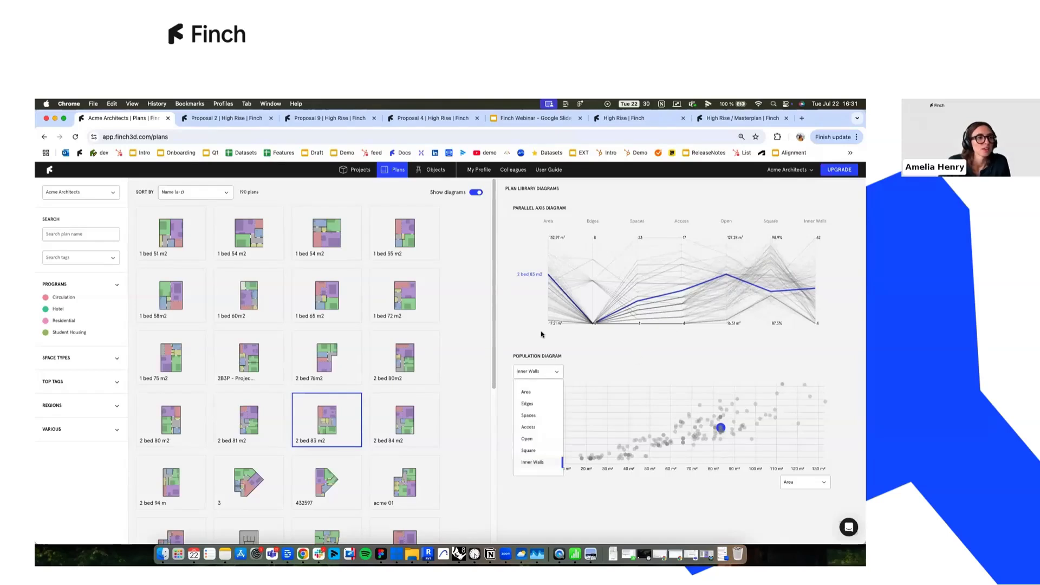
left_click(528, 392)
mouse_move(609, 440)
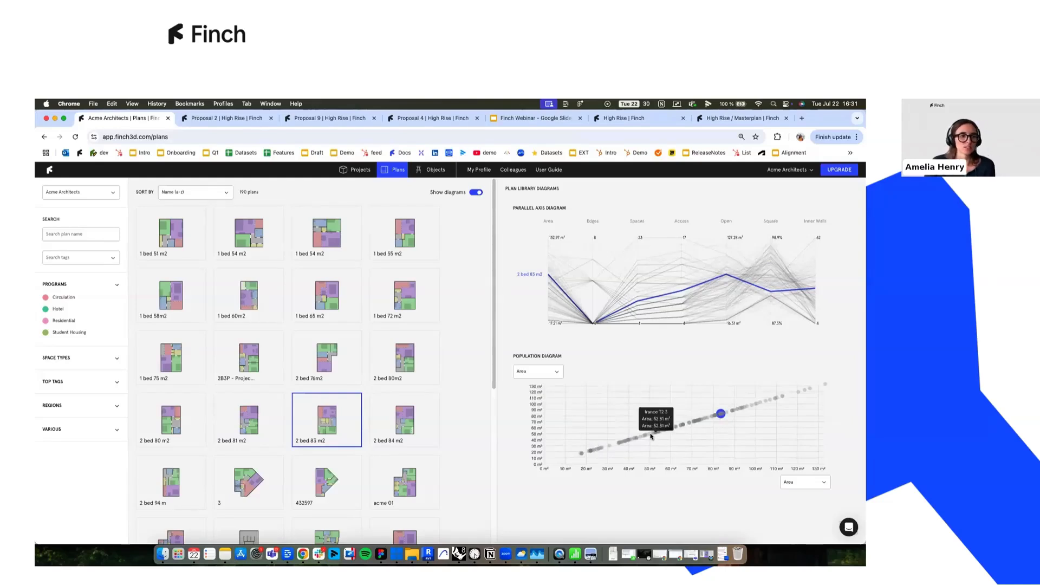
mouse_move(653, 434)
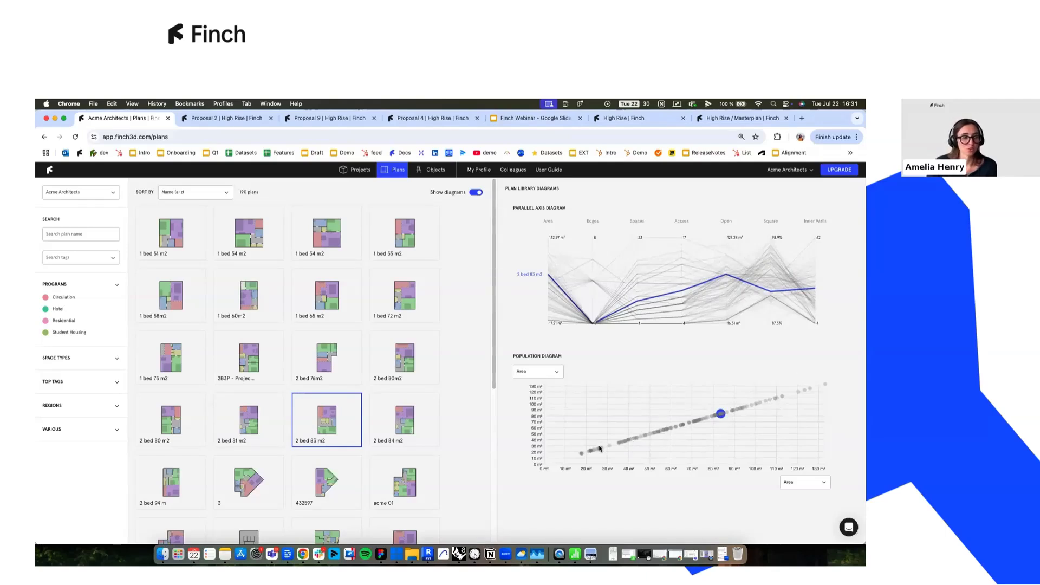
mouse_move(761, 406)
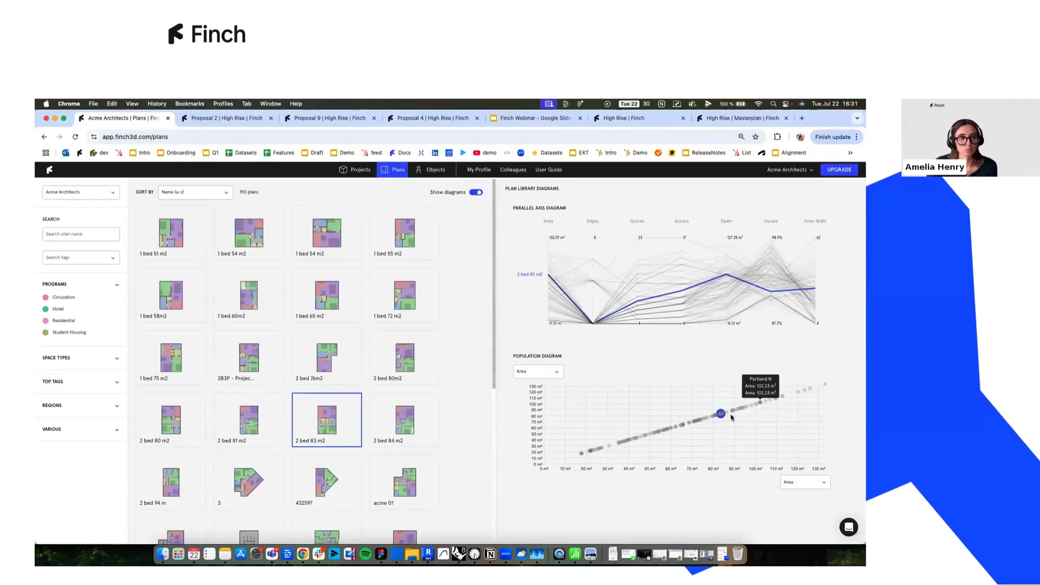
mouse_move(734, 415)
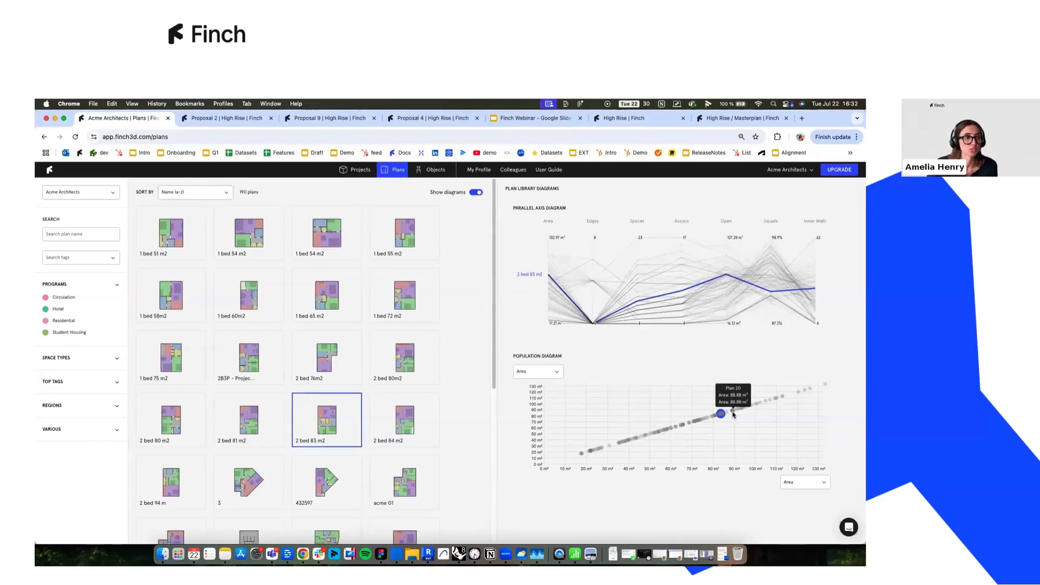
Set the population diagram's vertical axis to Edges and inspect plans with differing edge counts.
left_click(536, 371)
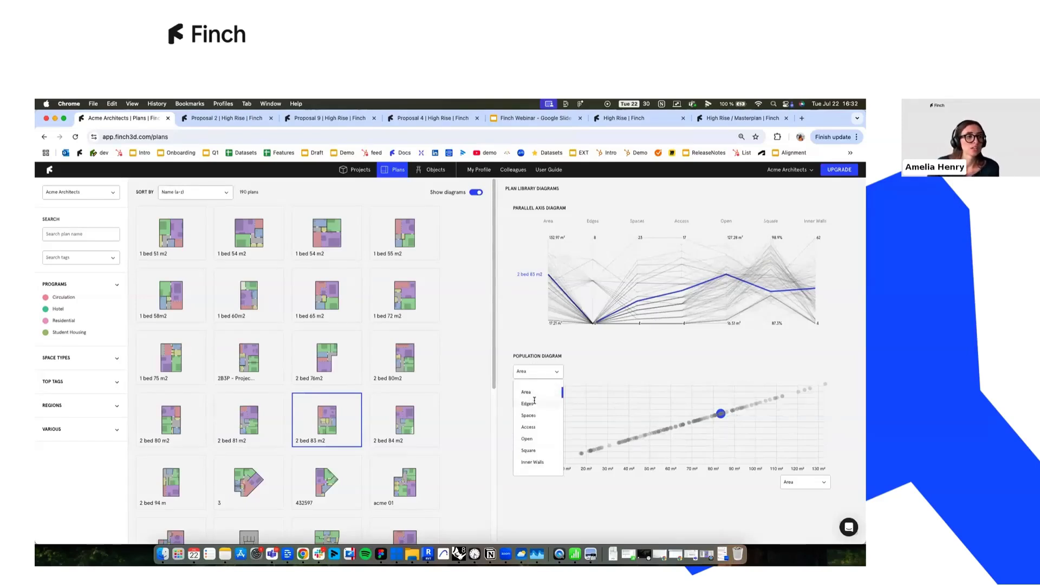
left_click(535, 402)
mouse_move(578, 425)
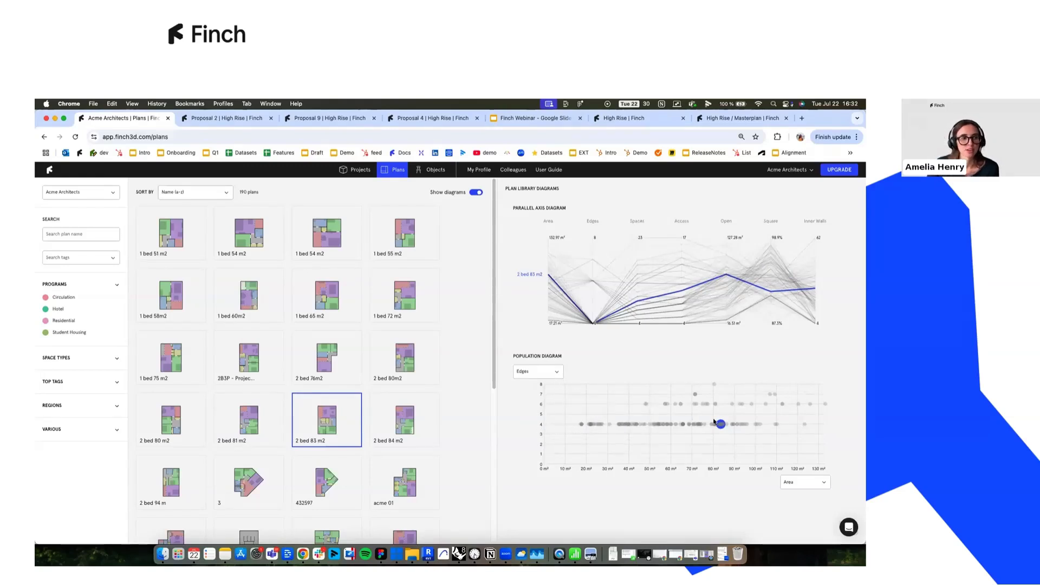
mouse_move(682, 405)
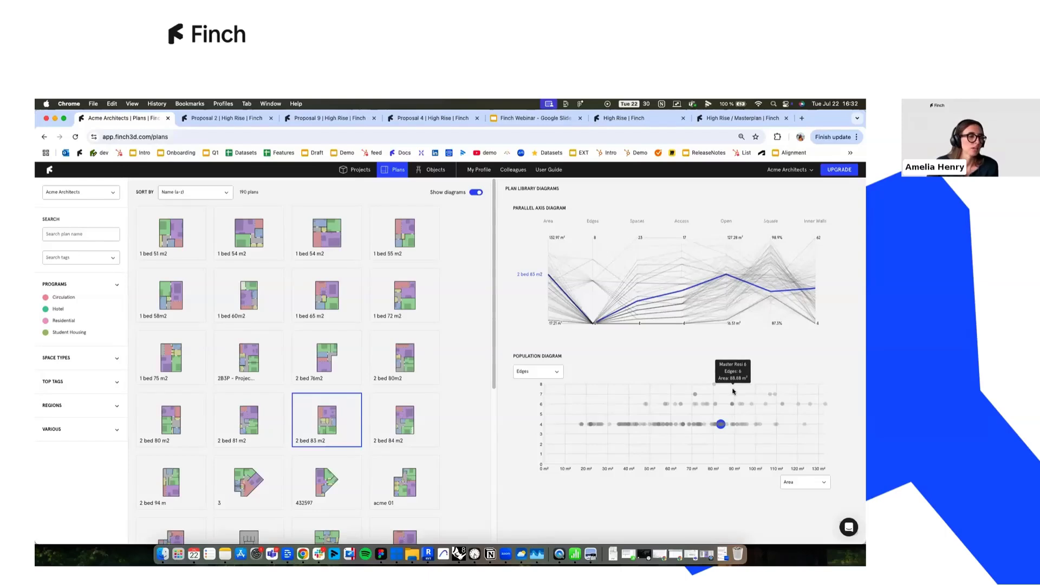
mouse_move(779, 387)
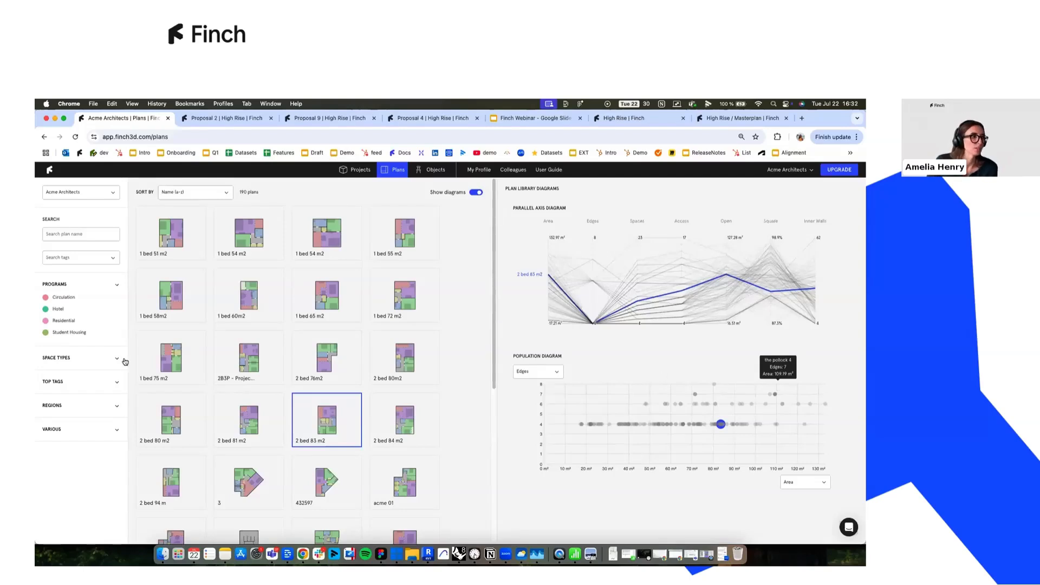
Check the Space Types and Top Tags filter categories of the plan library.
left_click(90, 358)
left_click(86, 357)
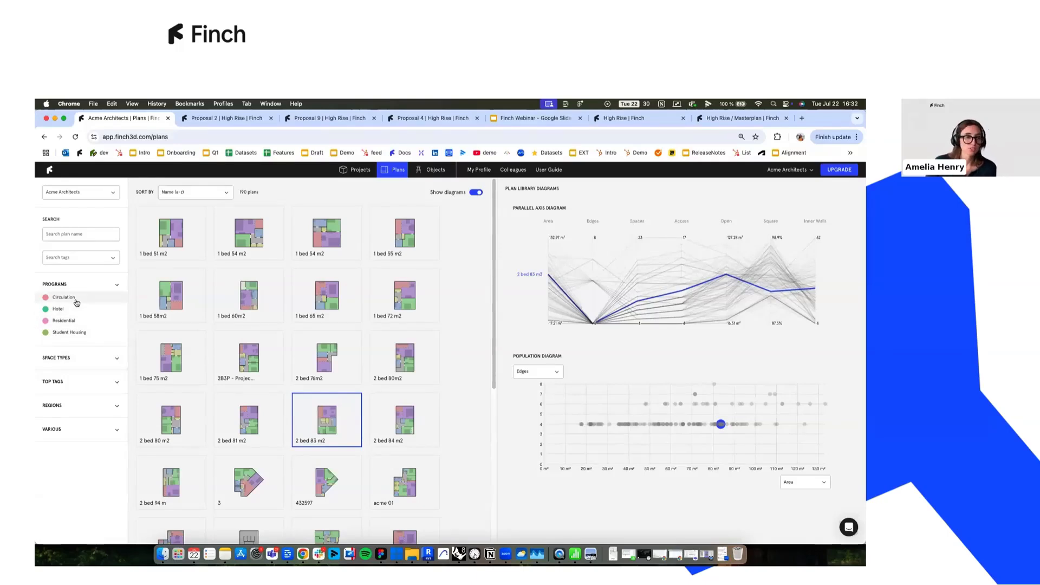
left_click(76, 383)
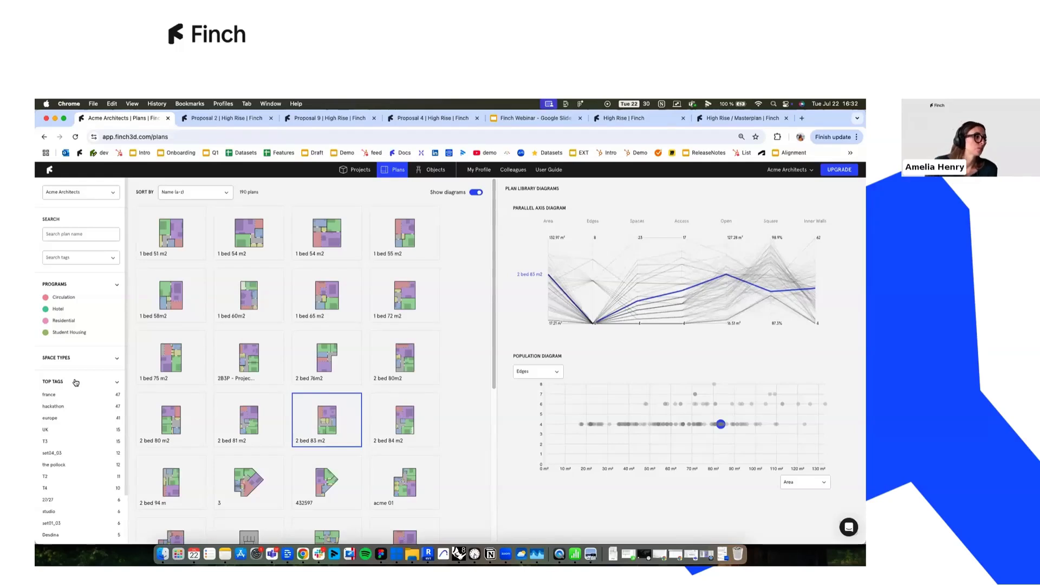
left_click(76, 384)
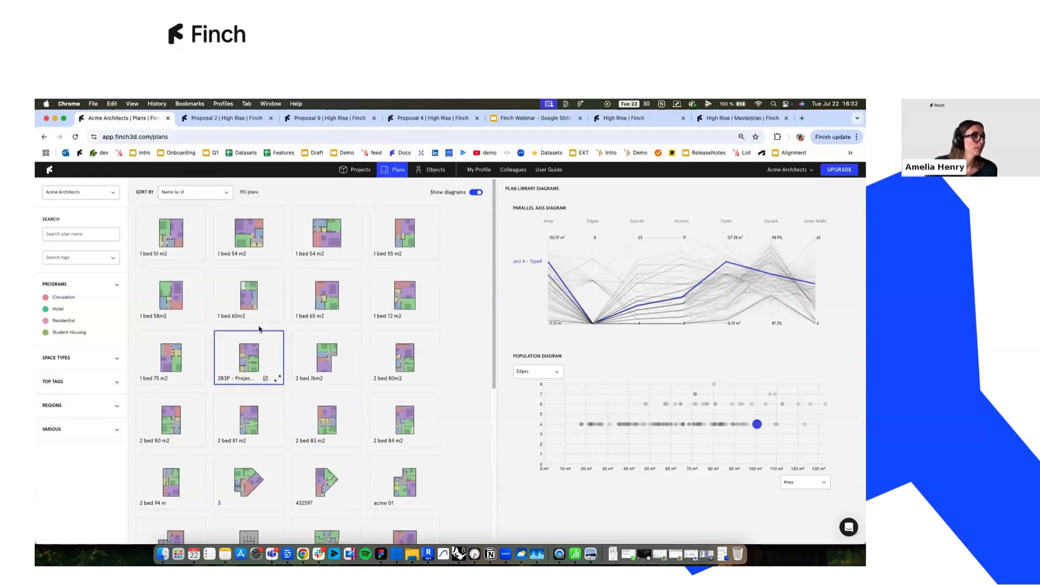
Open the library plan 2B3P - Project A - TypeB for editing and examine its room connection graph.
left_click(277, 378)
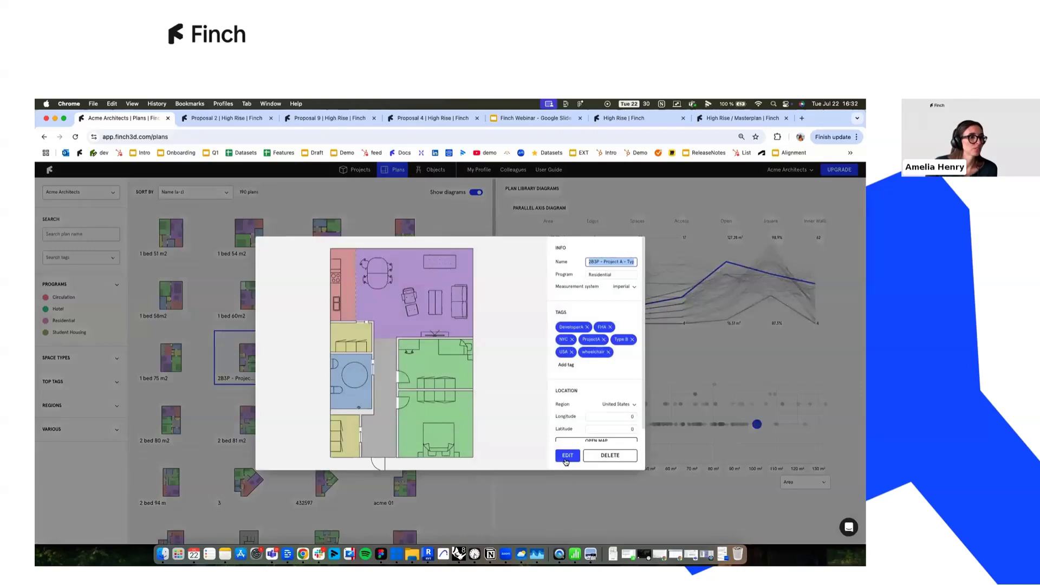
left_click(566, 457)
right_click_drag(379, 372, 394, 356)
scroll(394, 353, "down", 3)
right_click_drag(410, 316, 421, 306)
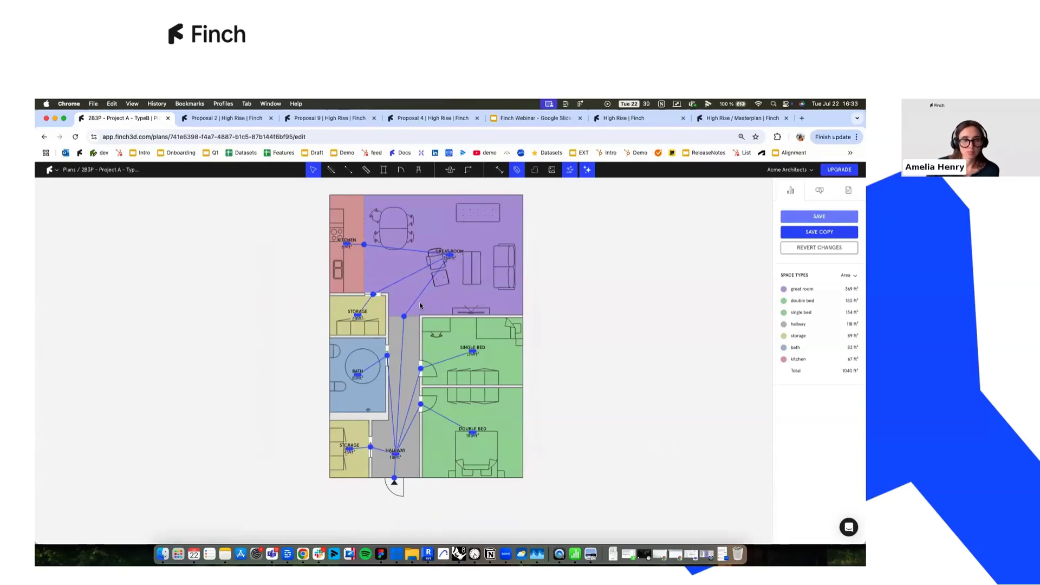
scroll(538, 440, "up", 2, "ctrl")
scroll(560, 420, "down", 2)
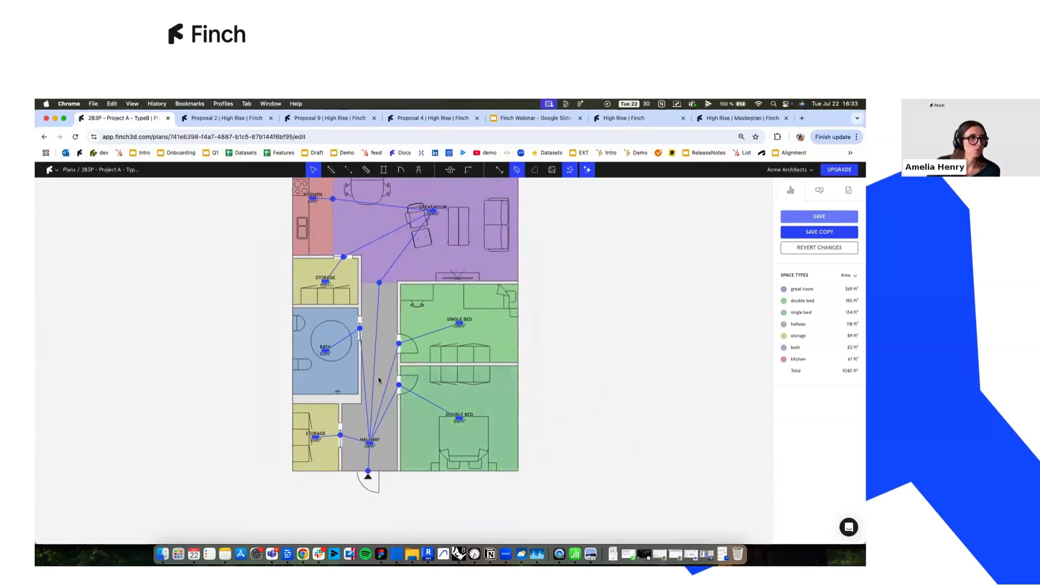
Try to shift the wall between the two bedrooms into the double bedroom, check the room for issues, and undo the move.
left_click_drag(404, 351, 521, 389)
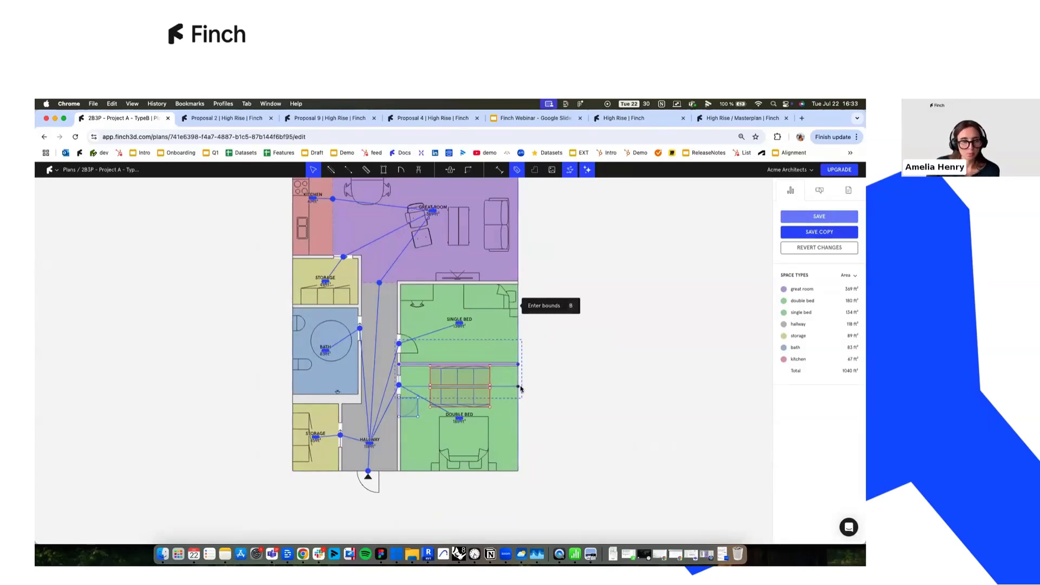
left_click(517, 388)
left_click(483, 470)
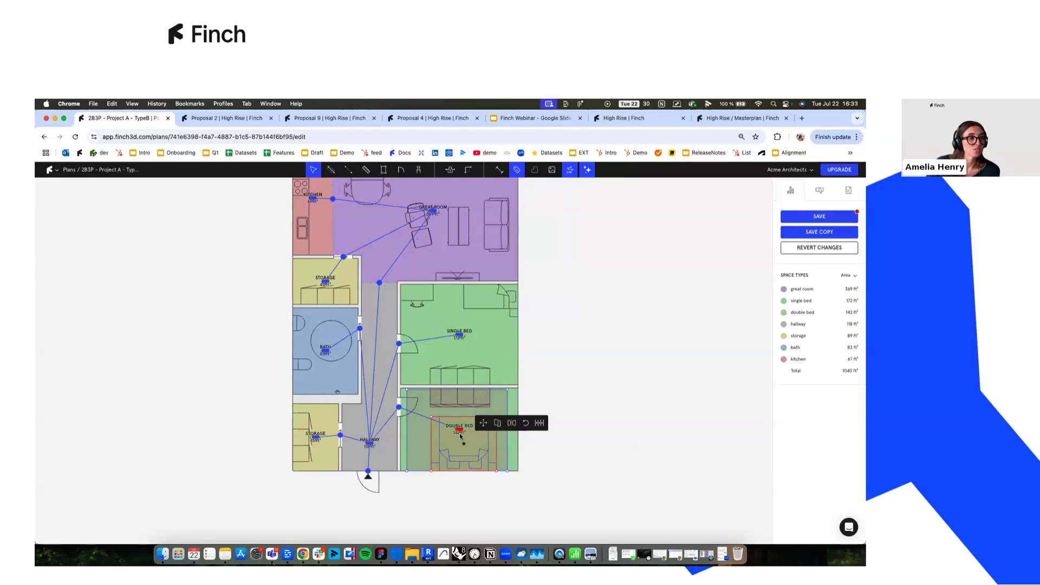
mouse_move(459, 432)
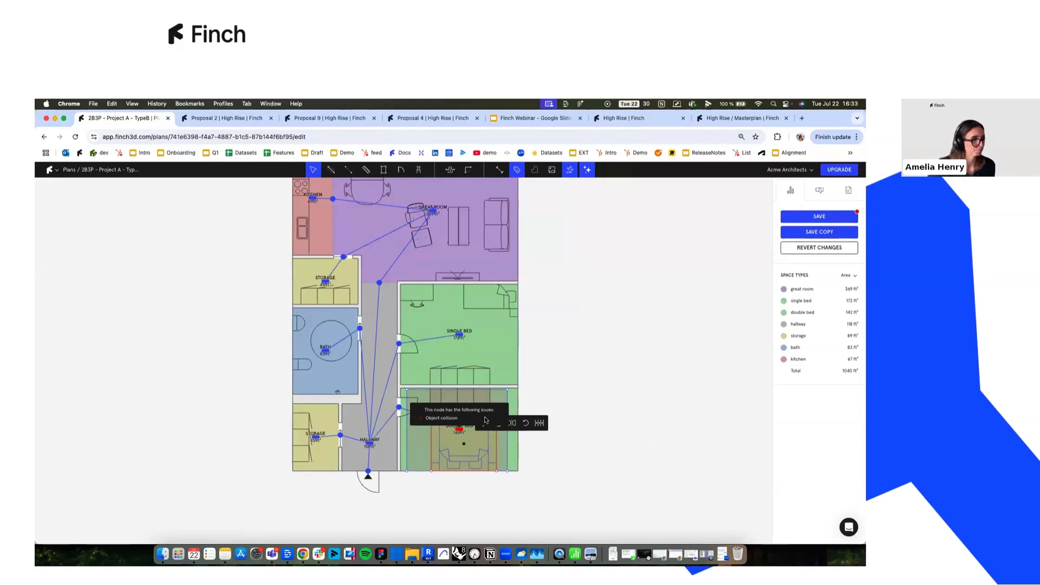
key("super+z")
left_click(568, 368)
scroll(574, 341, "down", 3)
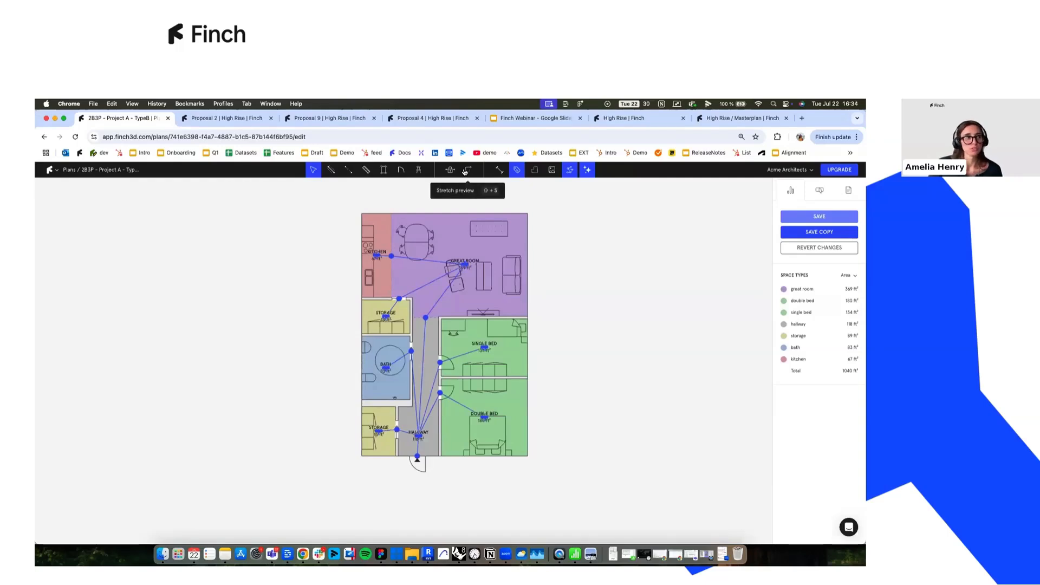
Preview how the plan adapts by stretching its outer boundary wider and longer, and narrow it slightly.
left_click(465, 171)
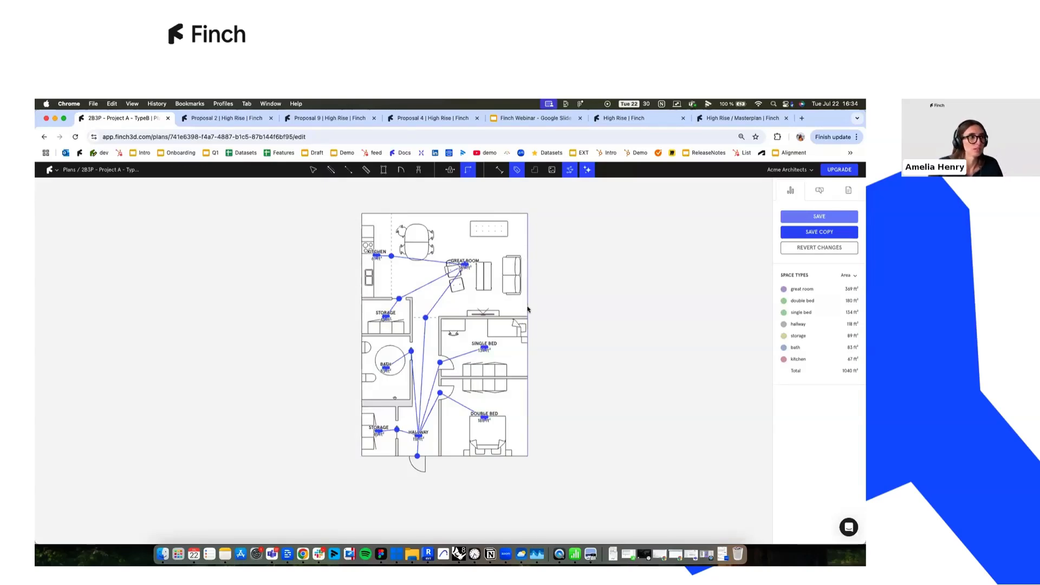
left_click_drag(529, 310, 553, 310)
left_click_drag(462, 460, 460, 486)
left_click_drag(552, 366, 643, 367)
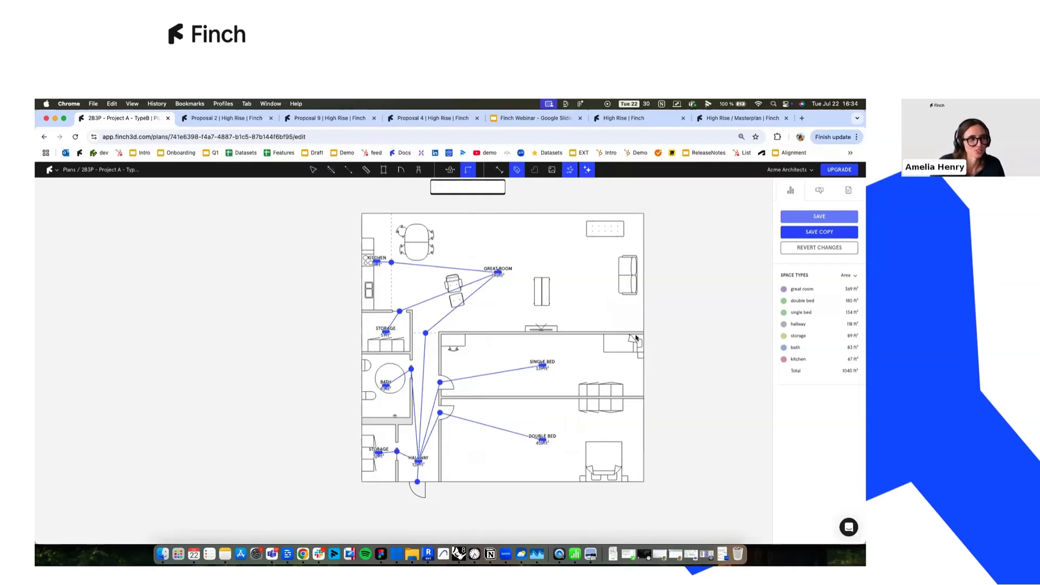
mouse_move(644, 365)
left_mouse_down()
mouse_move(669, 365)
mouse_move(642, 366)
left_mouse_up()
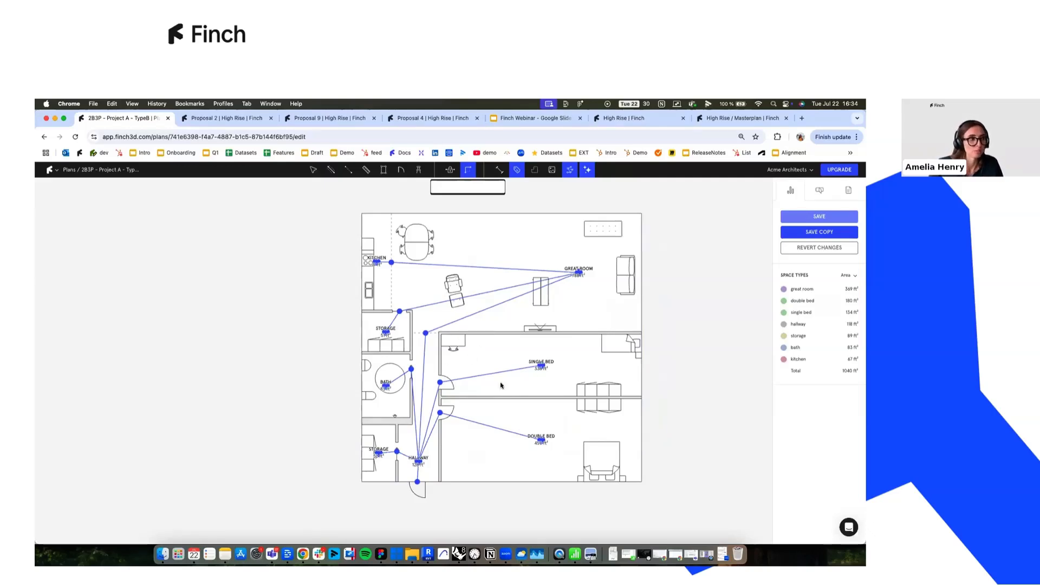
scroll(533, 376, "down", 2)
left_click_drag(622, 378, 588, 371)
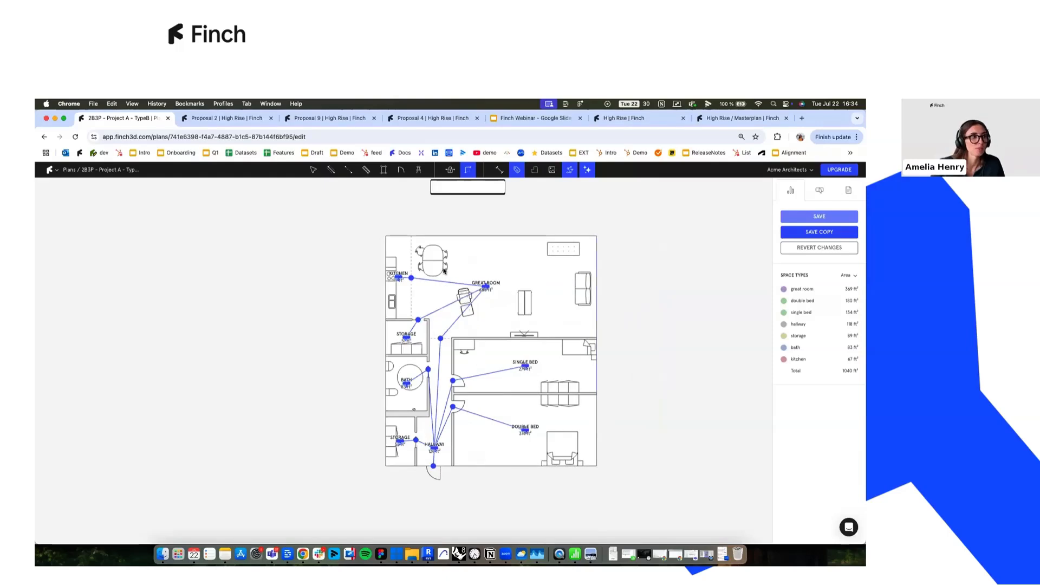
Show the plan's wall constraints and examine those around the bathroom, hallway and bedrooms.
left_click(450, 169)
scroll(472, 291, "up", 2)
scroll(357, 404, "down", 4)
middle_click_drag(351, 383, 397, 359)
scroll(431, 359, "up", 4)
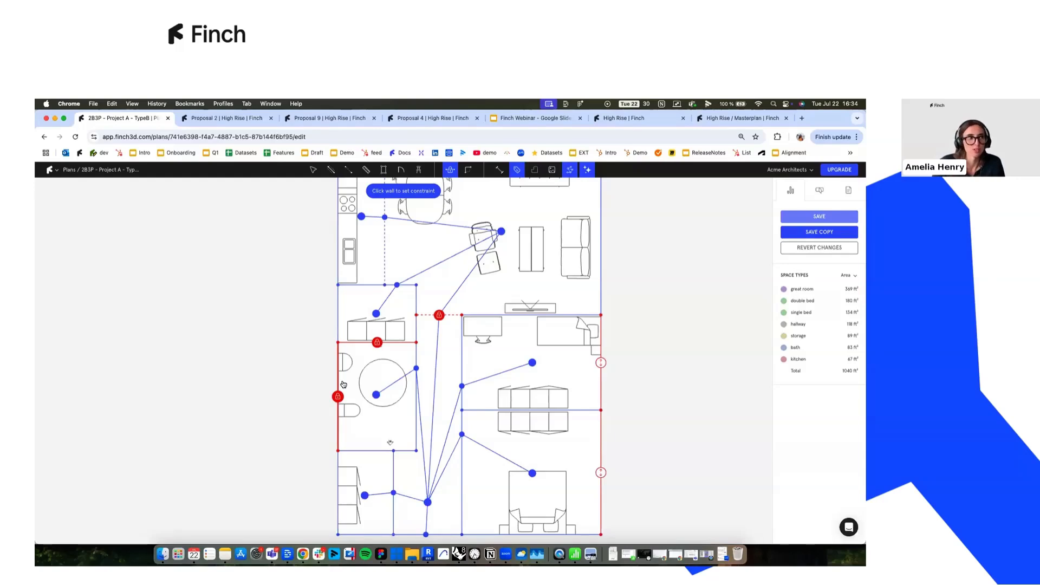
scroll(519, 298, "down", 5)
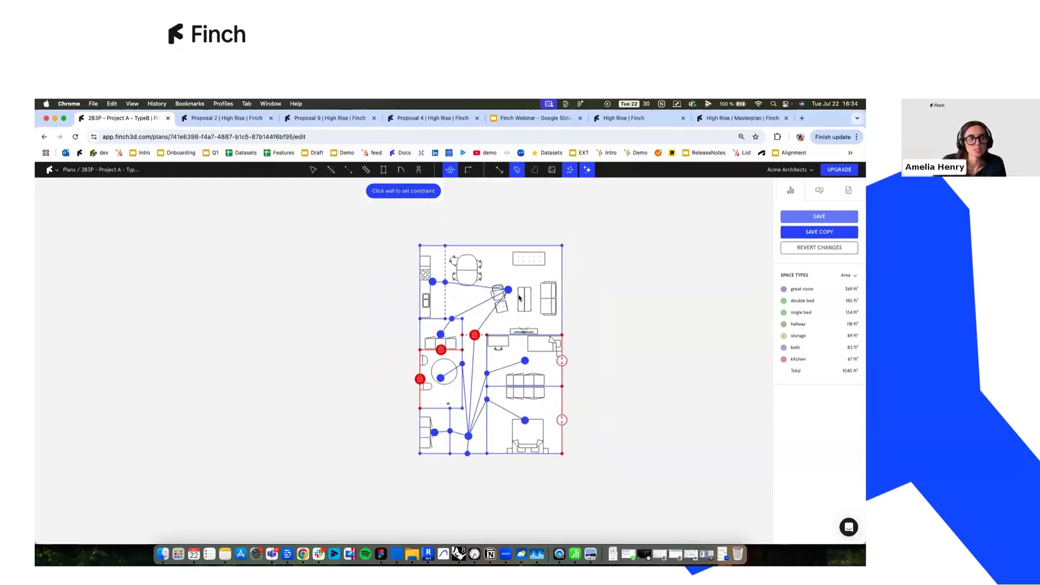
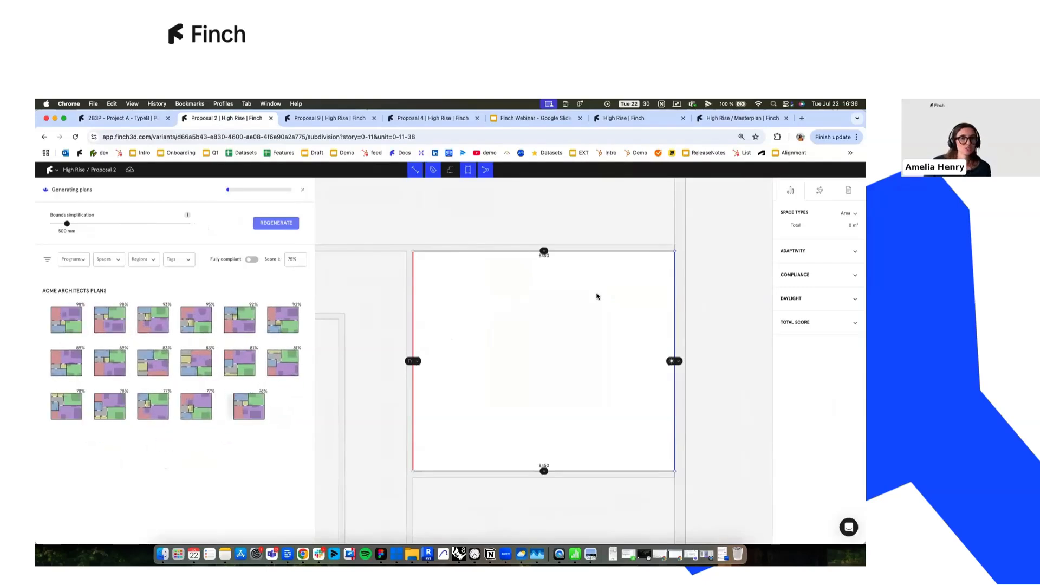
Preview several Acme Architects plans in the unit, including both mirrored France T2 2 layouts and Plan 1.
left_click(181, 327)
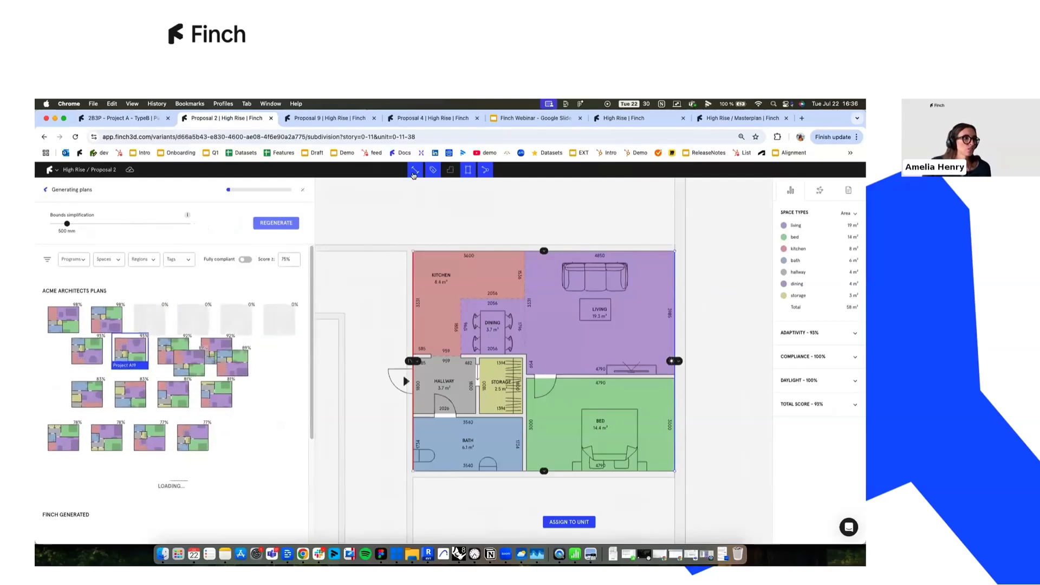
left_click(193, 320)
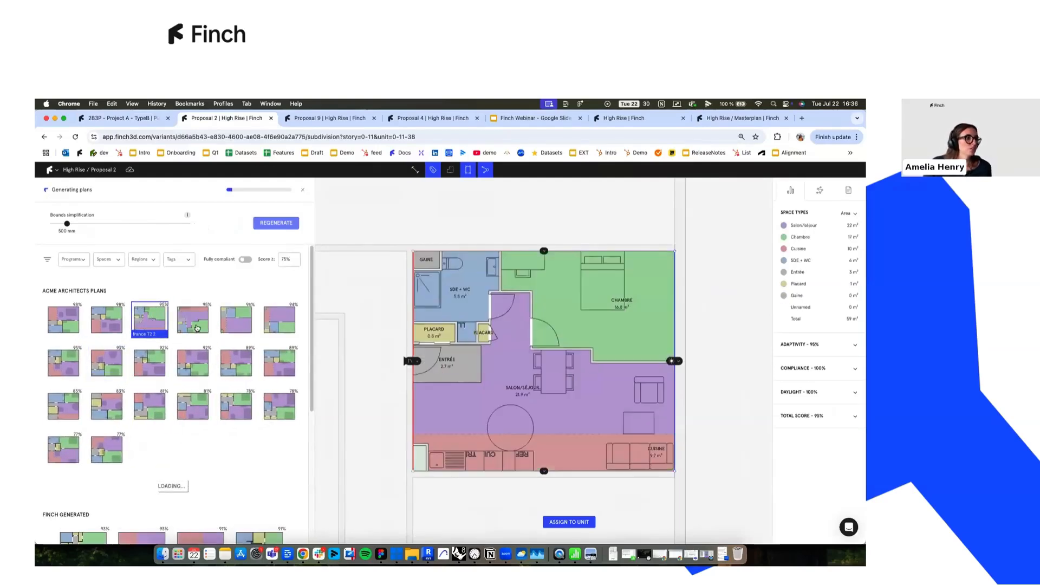
left_click(200, 364)
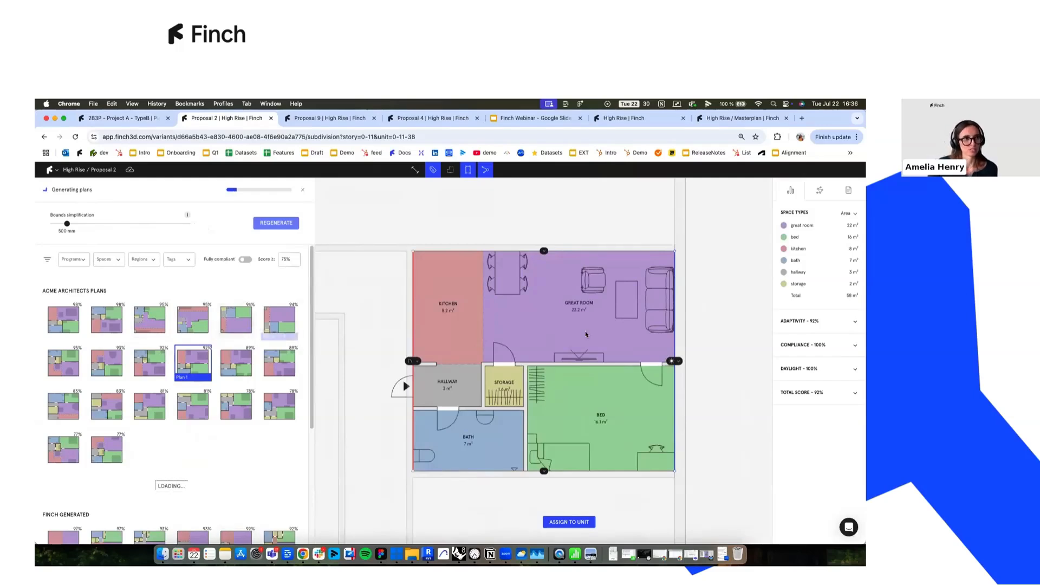
left_click(199, 321)
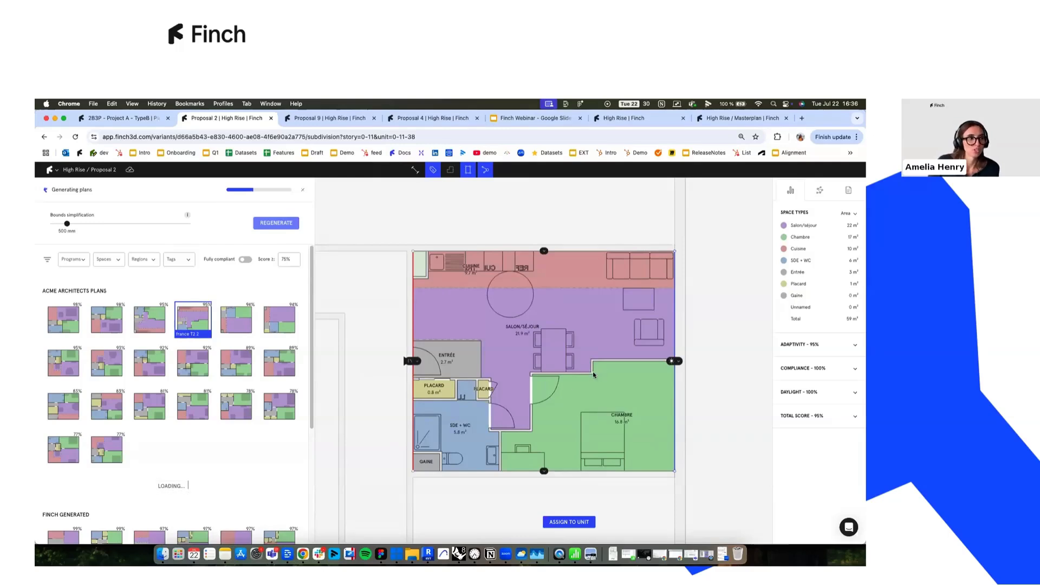
scroll(594, 371, "up", 5)
scroll(594, 371, "down", 2)
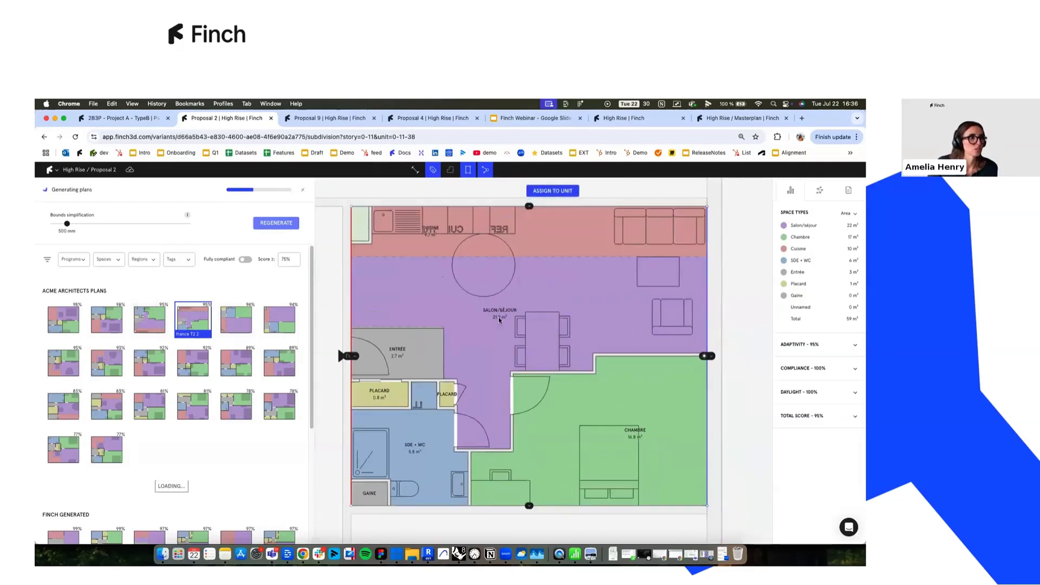
scroll(495, 304, "down", 3)
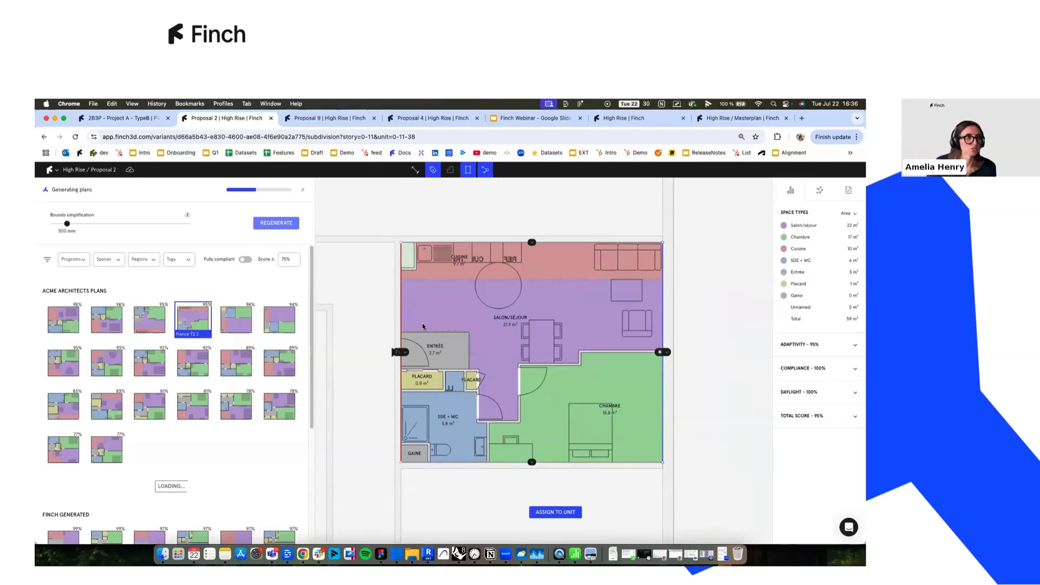
left_click(234, 374)
Preview several Finch Generated plans in the unit, including a layout and its mirrored version with the kitchen beside the great room.
scroll(209, 431, "down", 3)
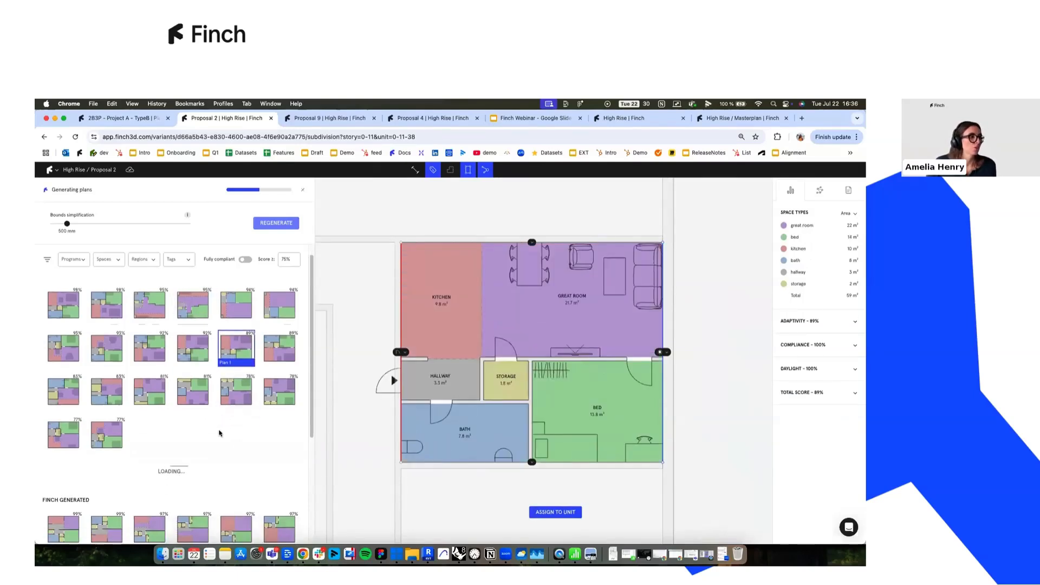
scroll(162, 428, "down", 2)
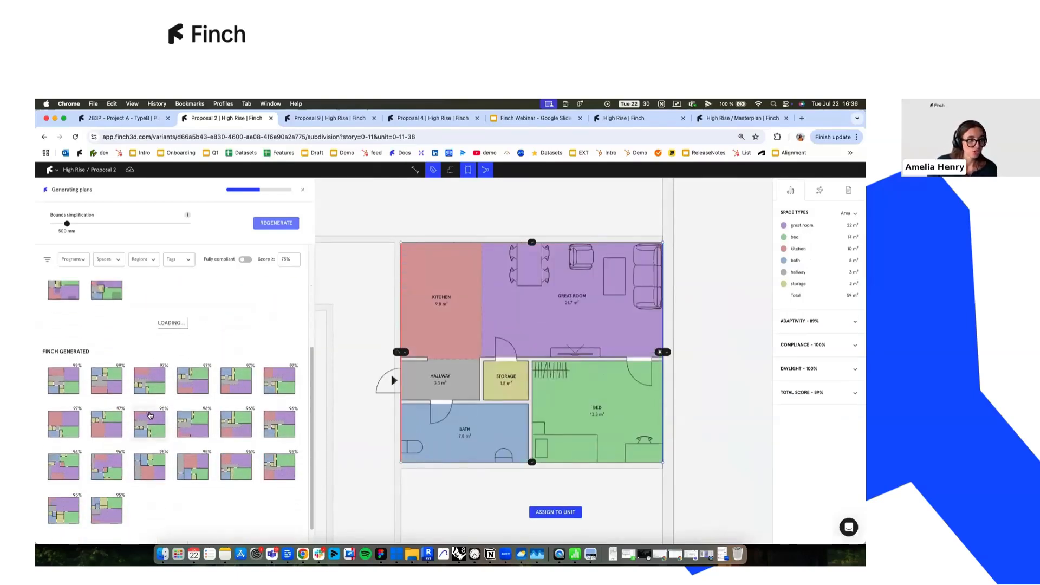
left_click(150, 391)
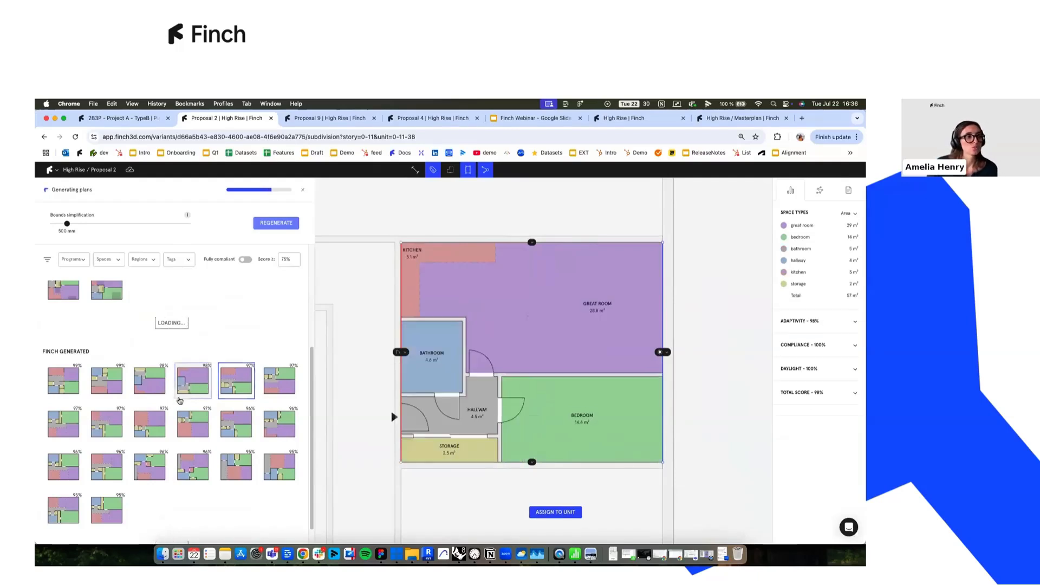
left_click(191, 424)
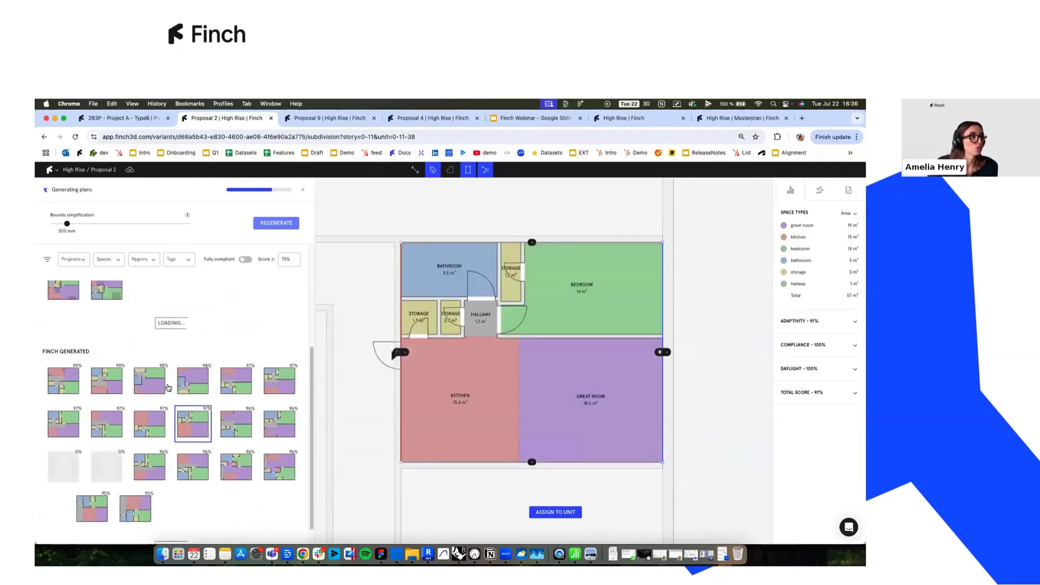
left_click(144, 422)
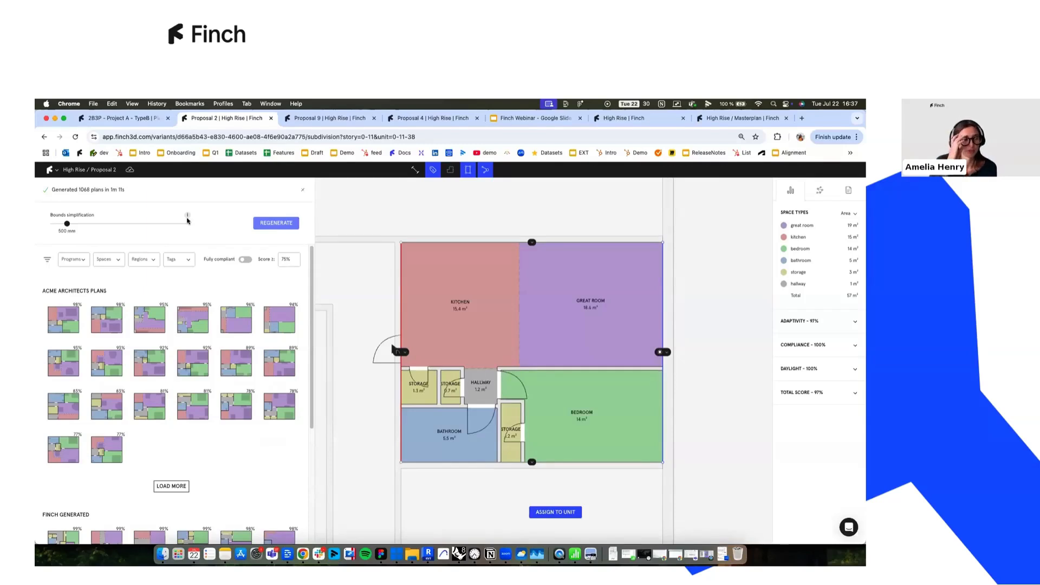
Show the graph rules, compare the room graphs of several Acme Architects plans, and inspect the bath's issues in the 81% plan.
left_click(820, 190)
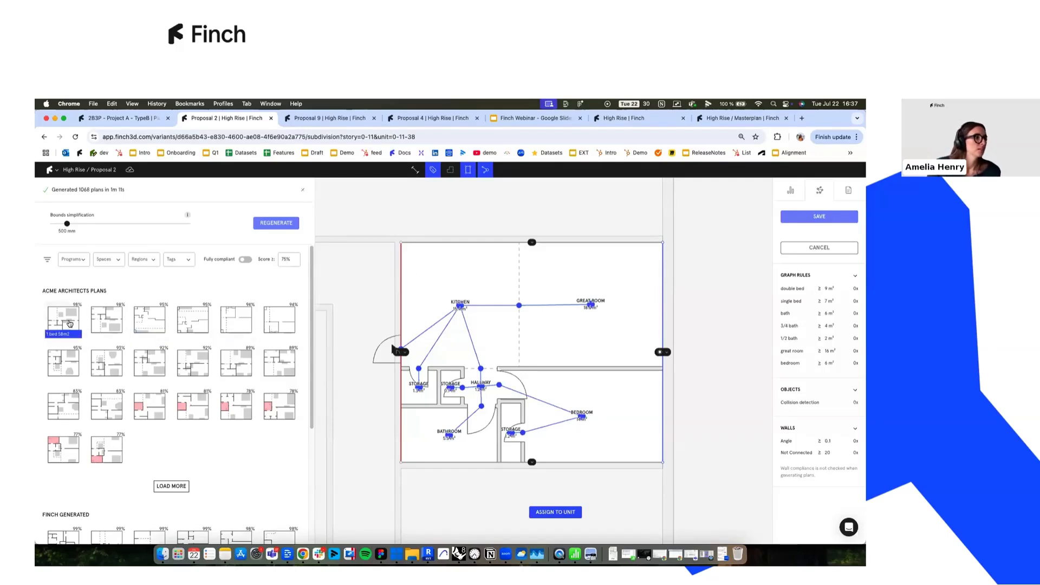
left_click(107, 320)
left_click(110, 369)
left_click(147, 371)
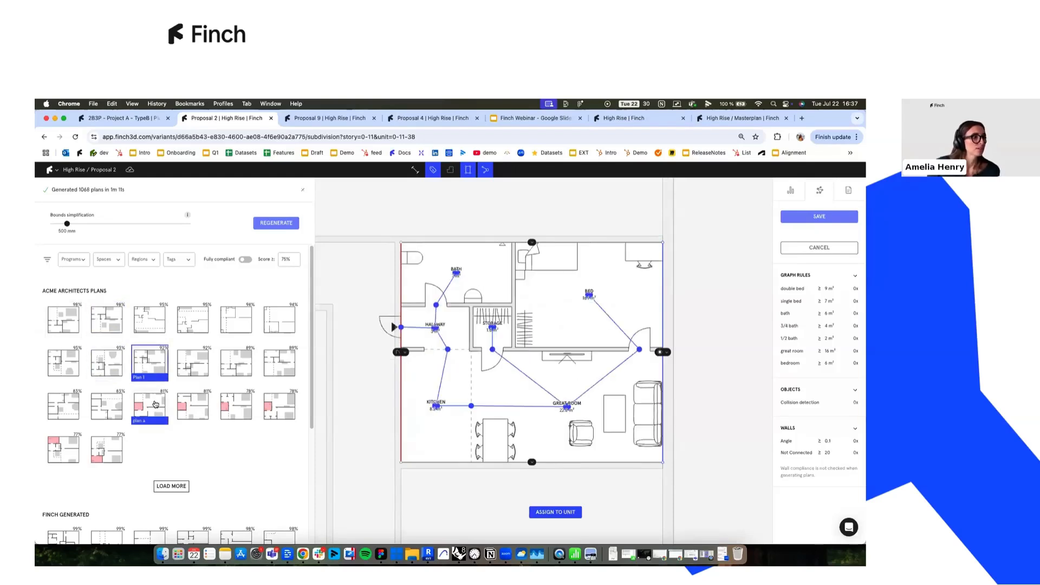
left_click(160, 407)
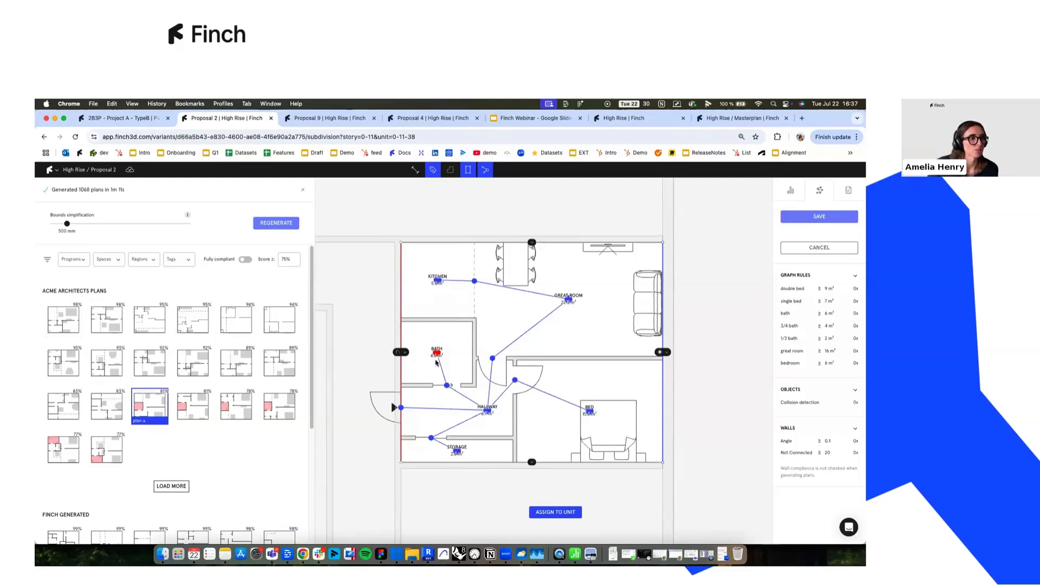
mouse_move(435, 357)
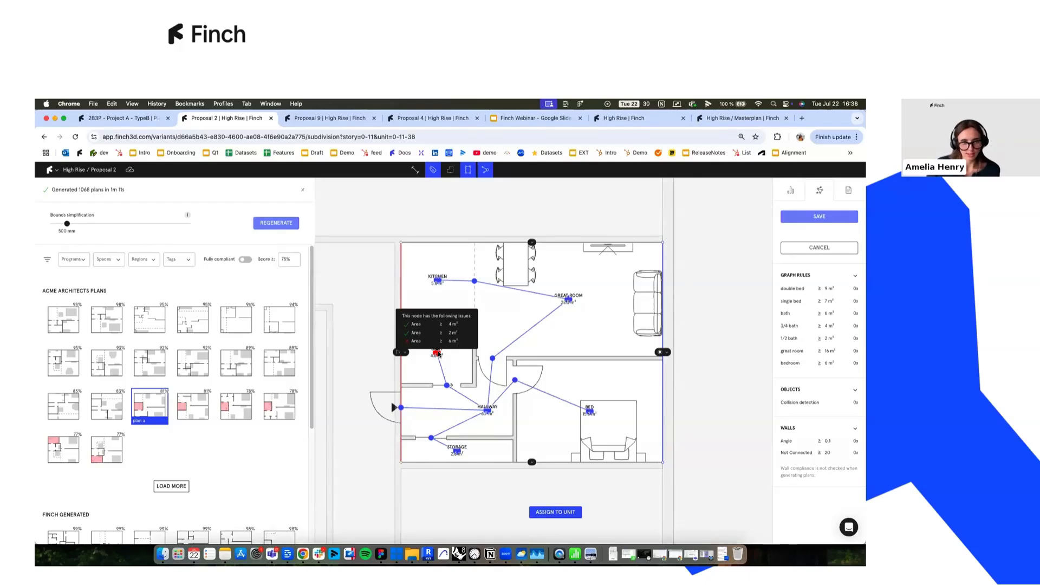
Limit the plans to fully compliant ones and preview the 89% Plan 1 and a 98% 1-bed plan.
left_click(245, 260)
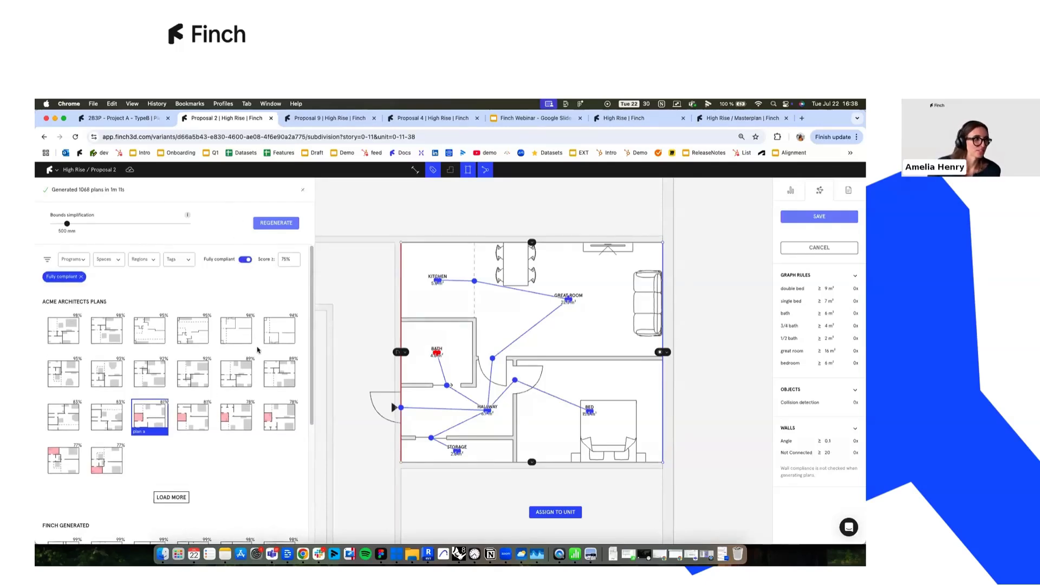
left_click(201, 455)
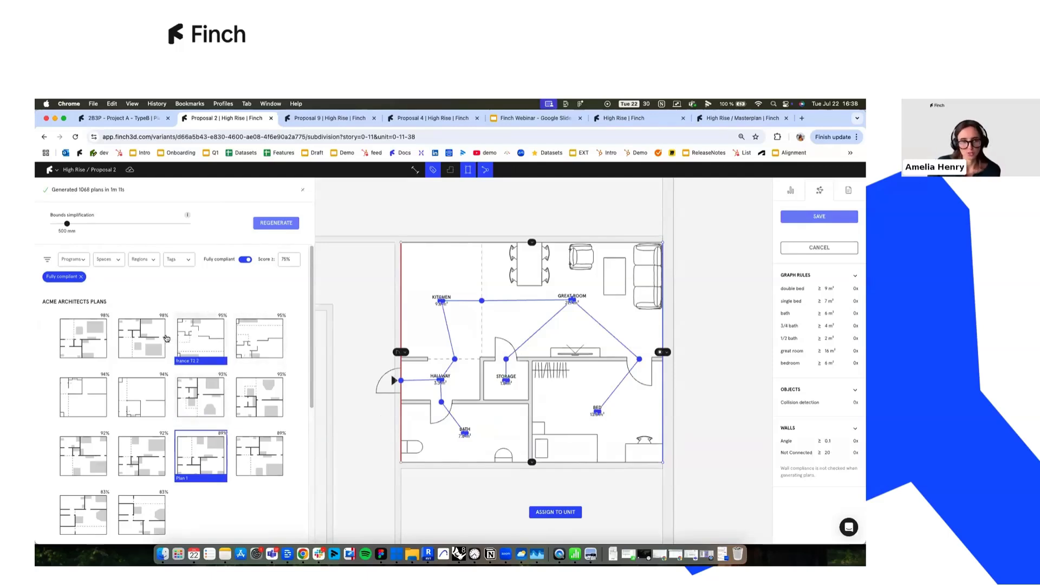
left_click(123, 334)
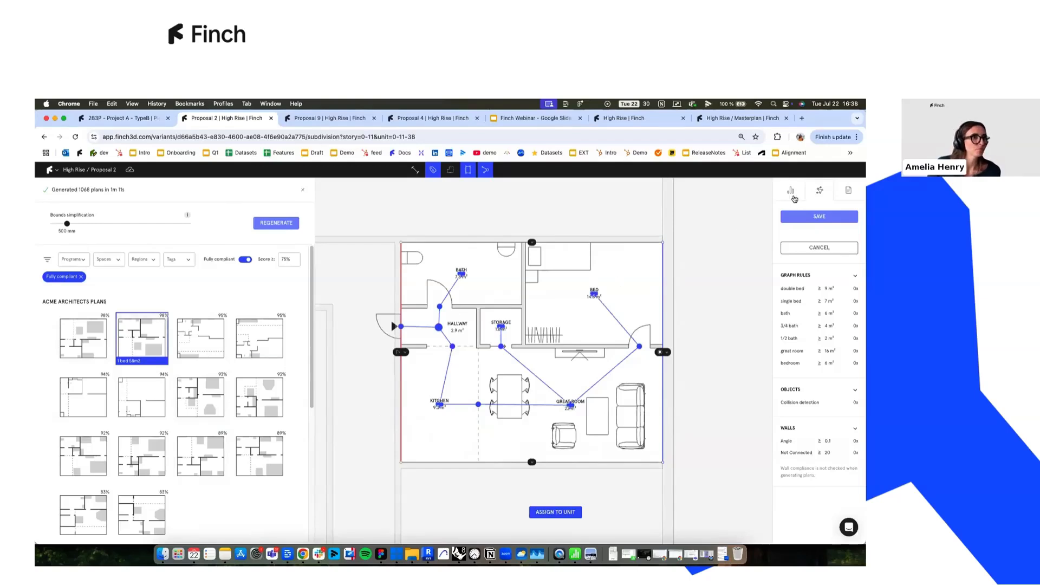
scroll(320, 349, "down", 2)
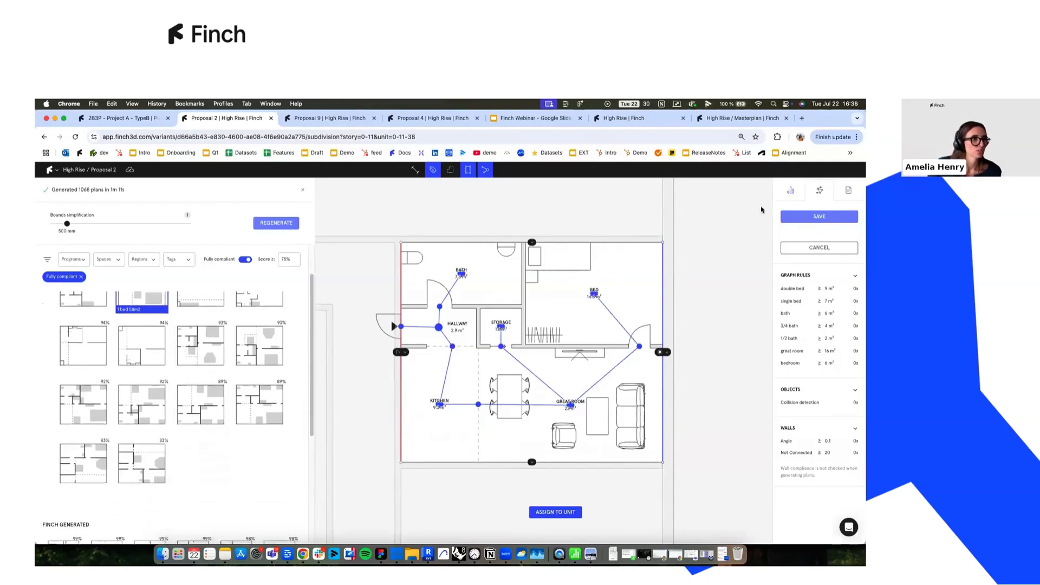
Return to the space type statistics and preview both mirrored 93% Acme Architects plans in the unit.
left_click(791, 191)
scroll(208, 322, "up", 1)
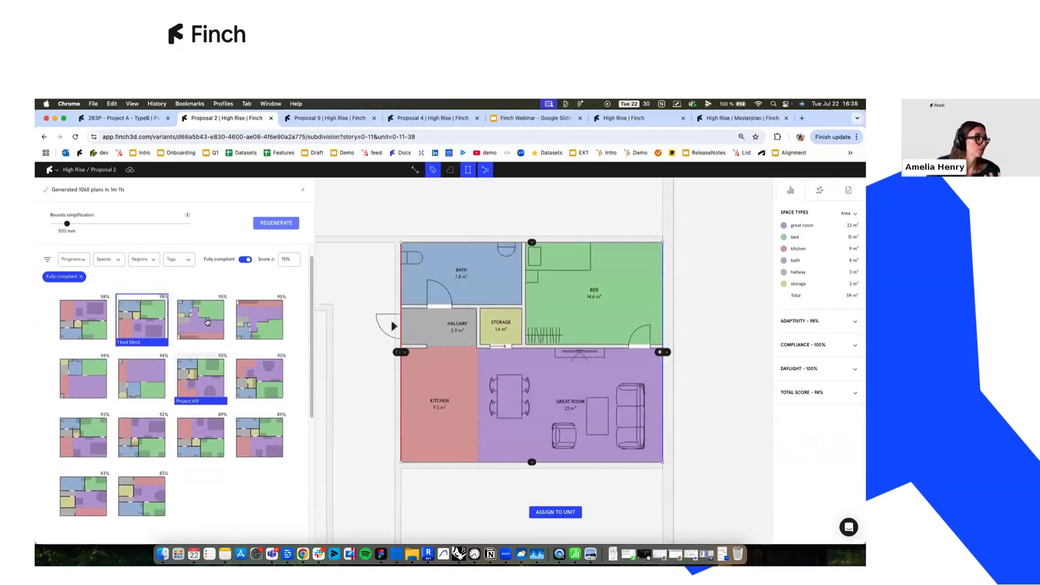
left_click(255, 387)
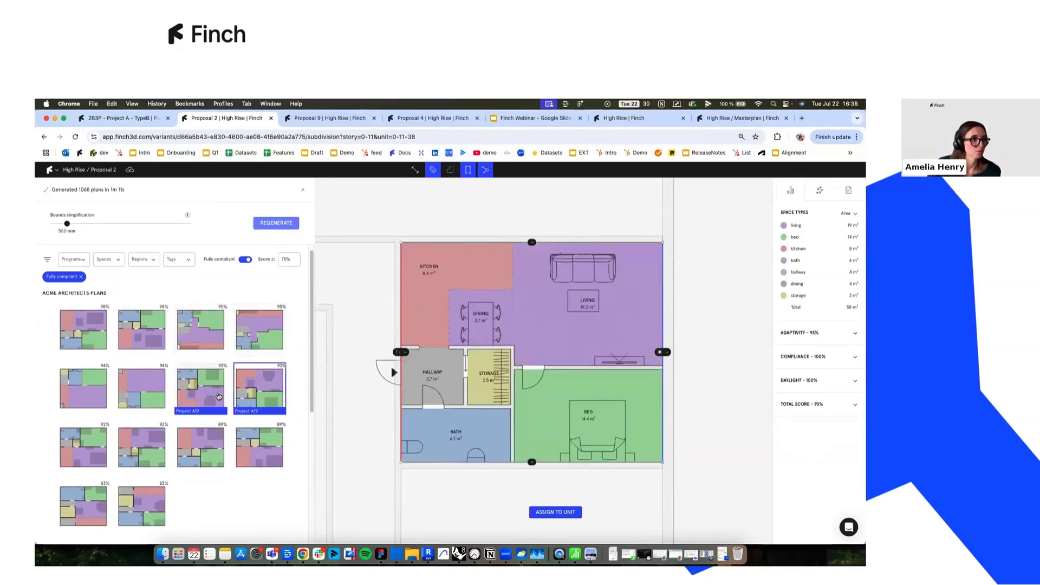
left_click(219, 396)
Browse the tags and regions available for filtering the generated plans.
left_click(185, 262)
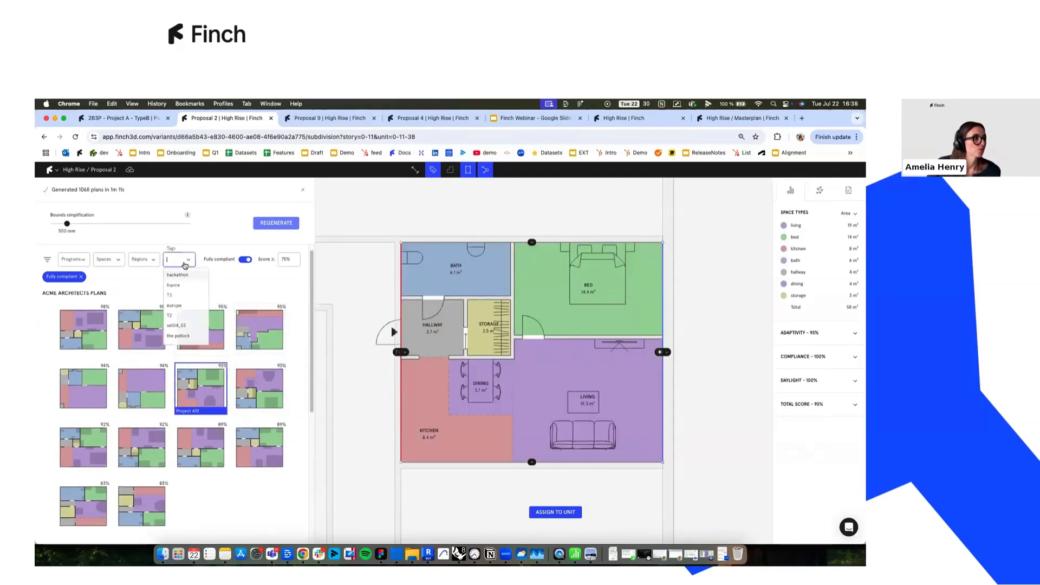
scroll(176, 303, "down", 2)
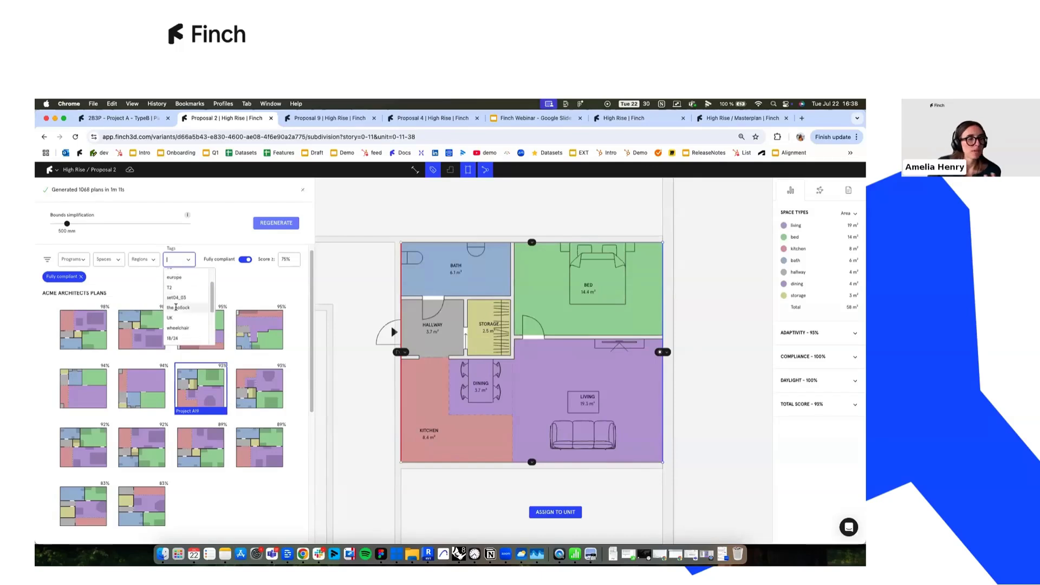
scroll(174, 311, "down", 5)
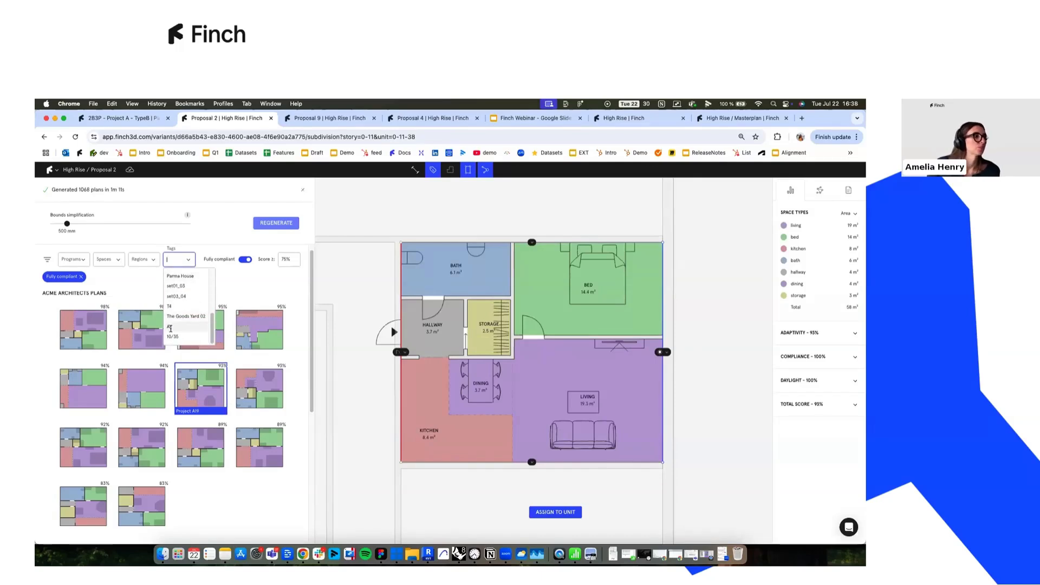
scroll(171, 329, "down", 4)
scroll(174, 314, "up", 6)
scroll(159, 381, "up", 4)
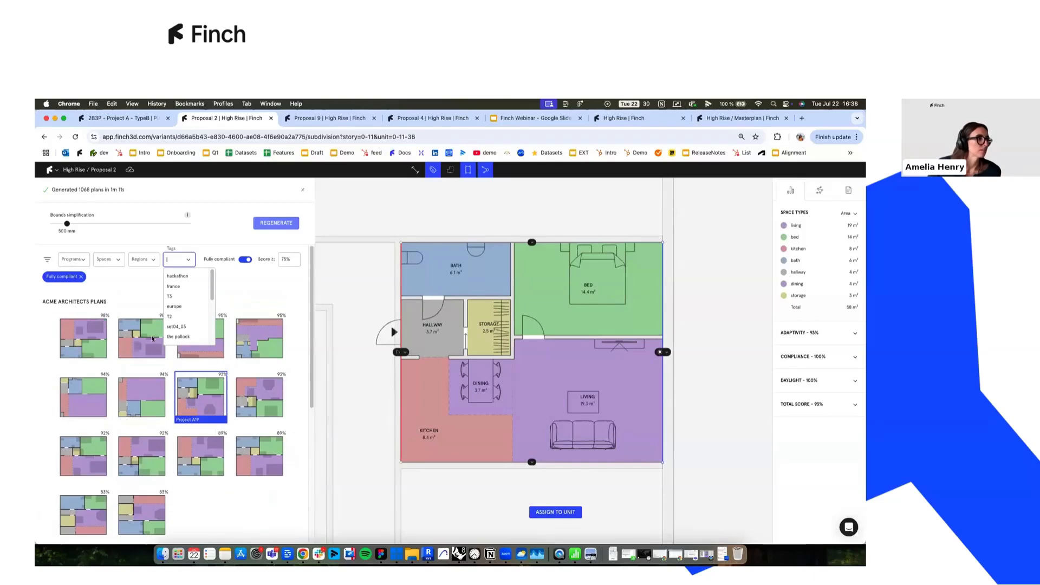
left_click(149, 263)
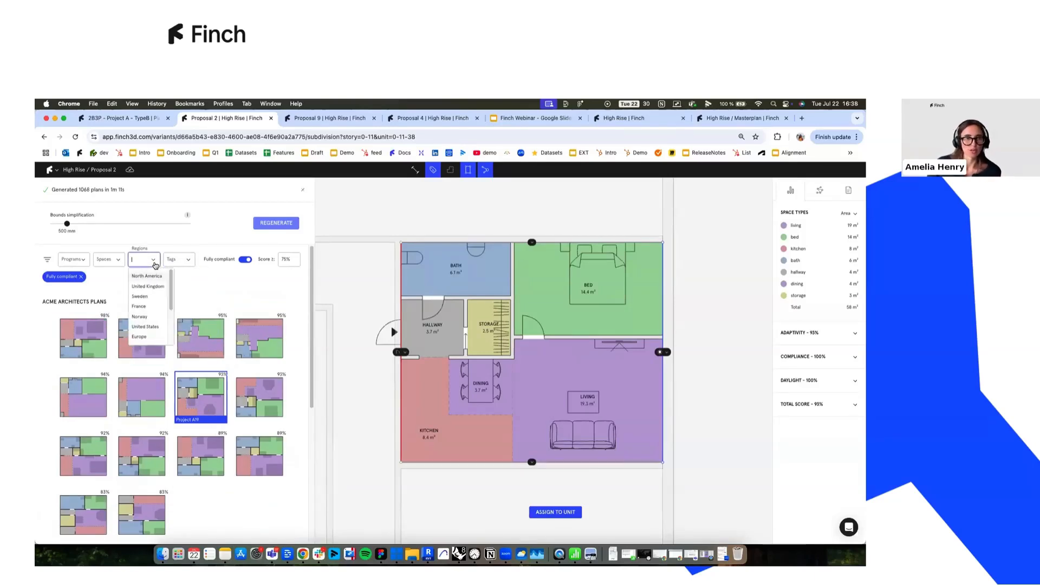
Filter the plans to 1 bedroom and 1 bathroom, and check the available program filters.
left_click(120, 265)
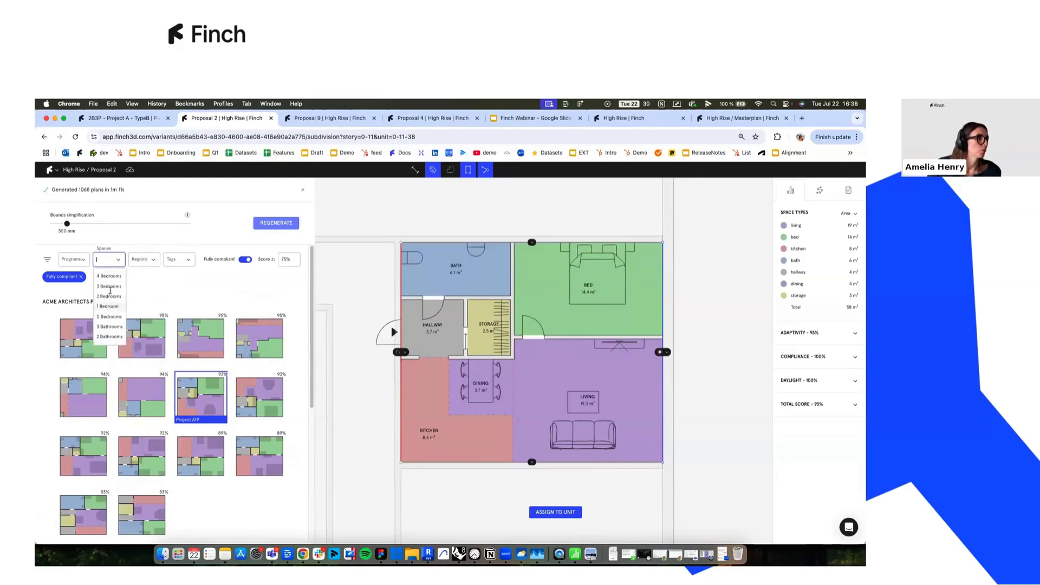
left_click(110, 306)
scroll(111, 314, "down", 2)
left_click(109, 326)
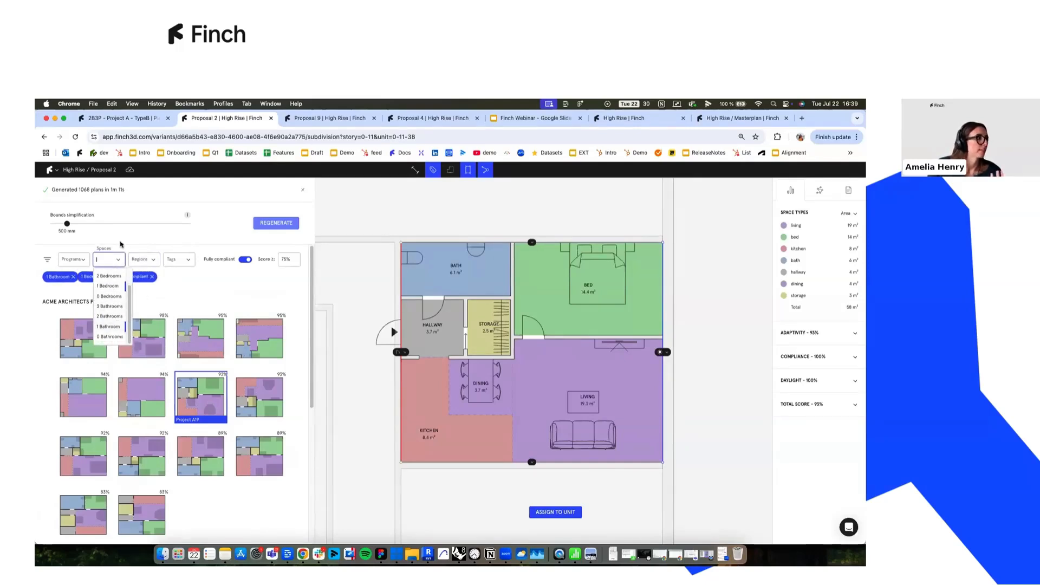
left_click(178, 291)
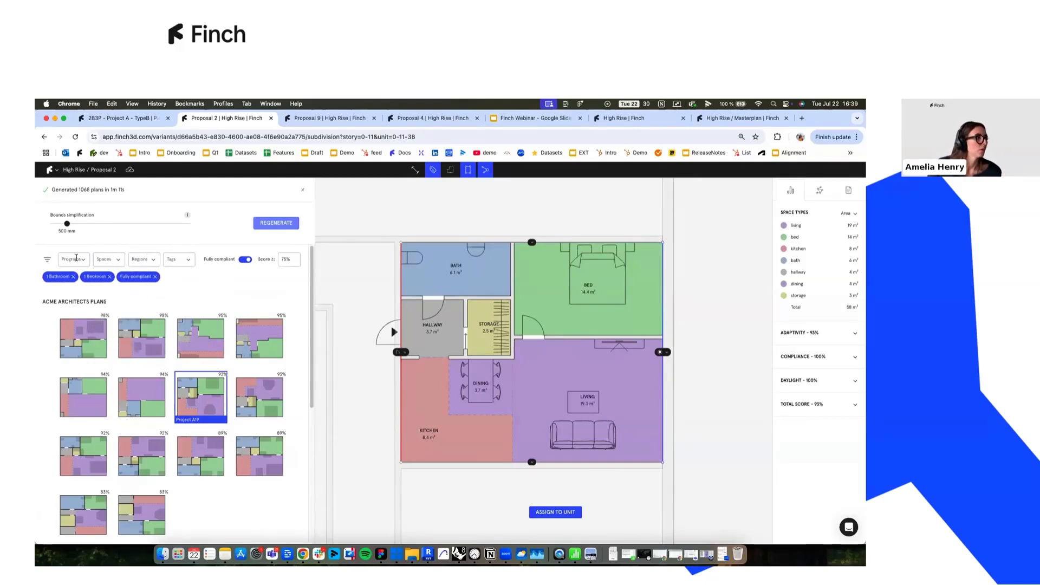
left_click(76, 260)
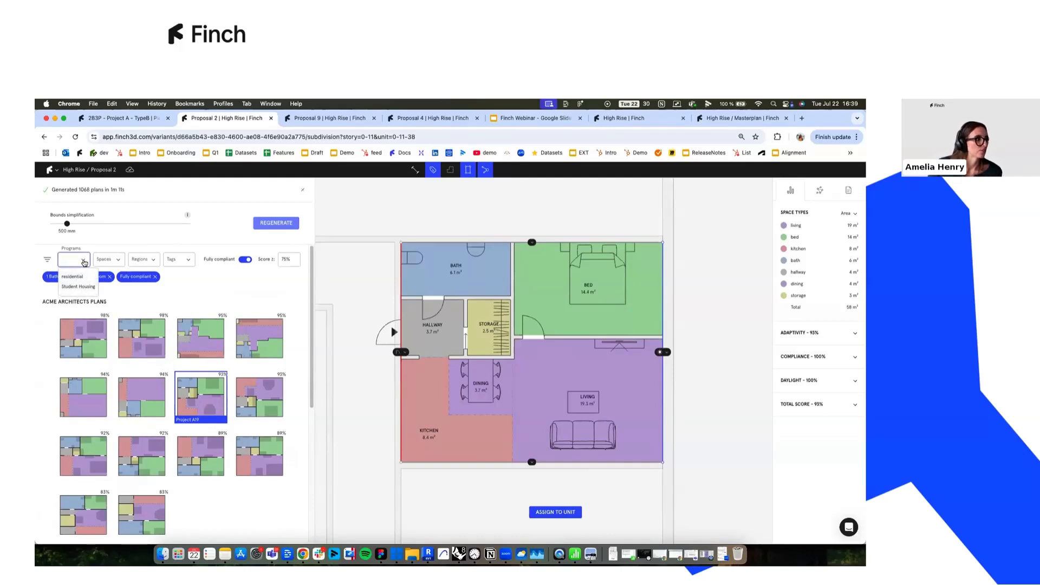
left_click(84, 262)
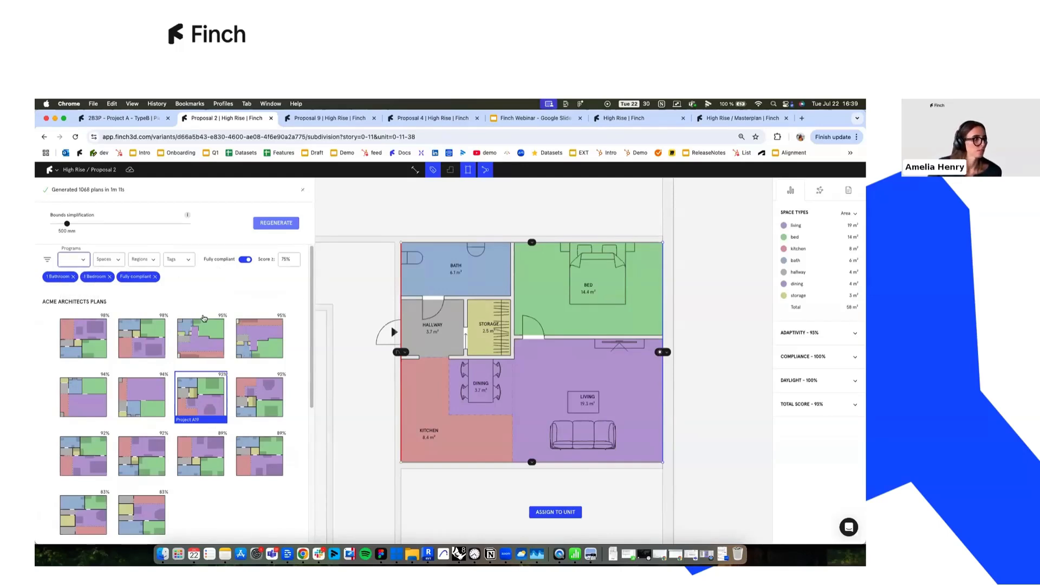
Preview the first 98% 1-bed Acme Architects plan and examine its daylight and room-by-room adaptivity scores.
left_click(86, 333)
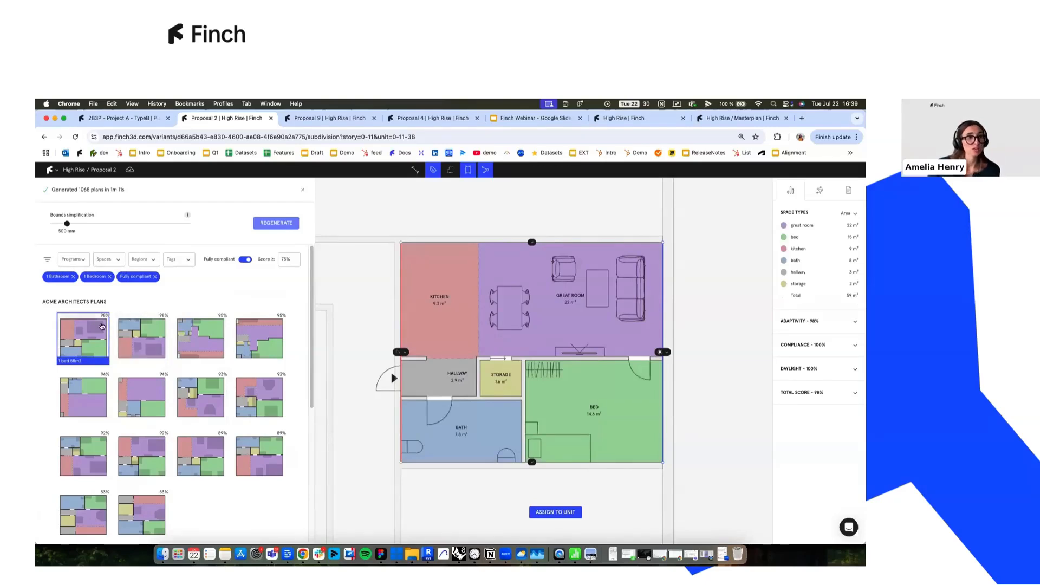
mouse_move(799, 374)
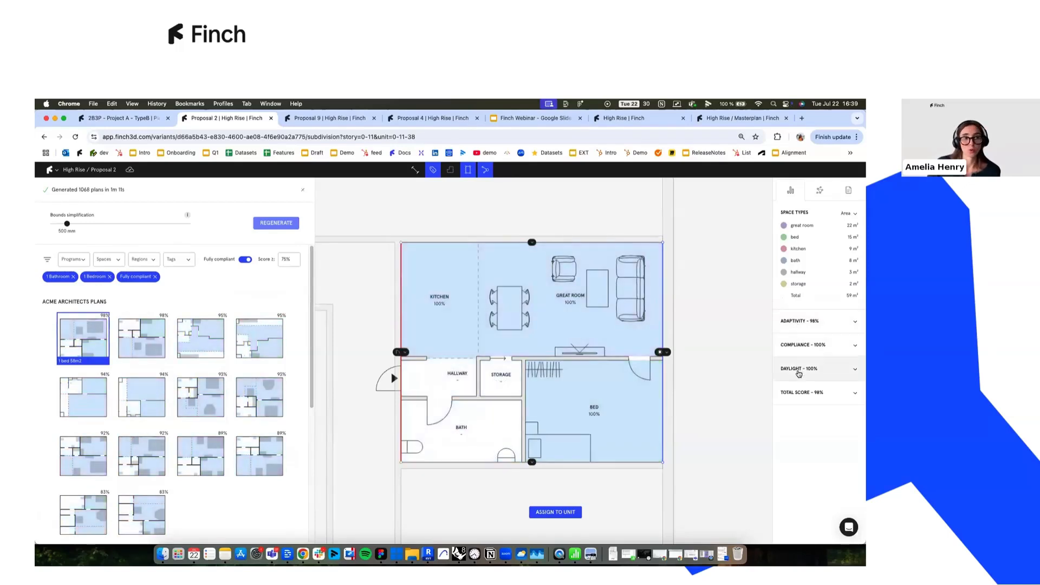
left_click(801, 328)
left_click(802, 240)
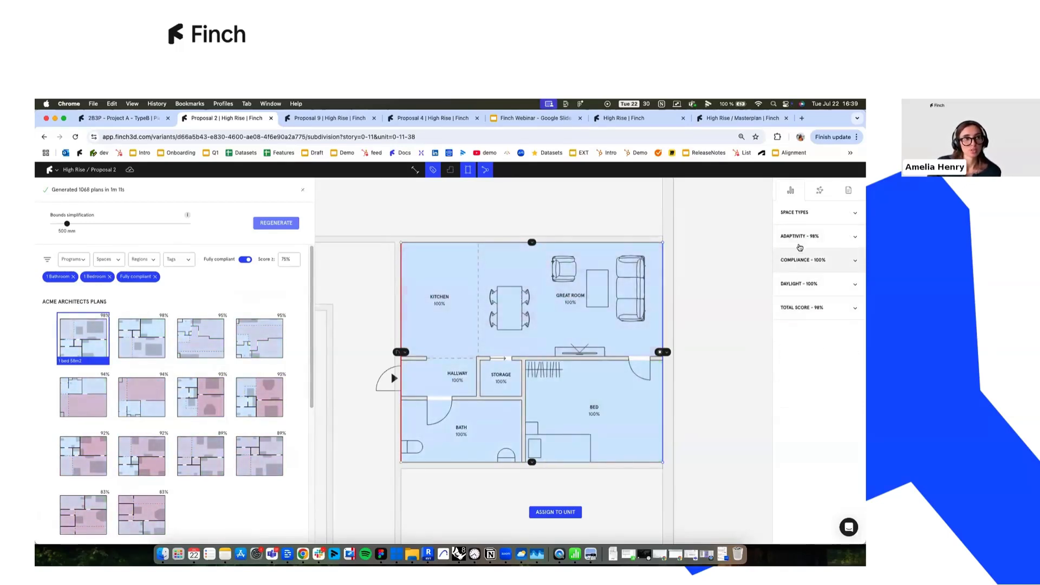
left_click(797, 239)
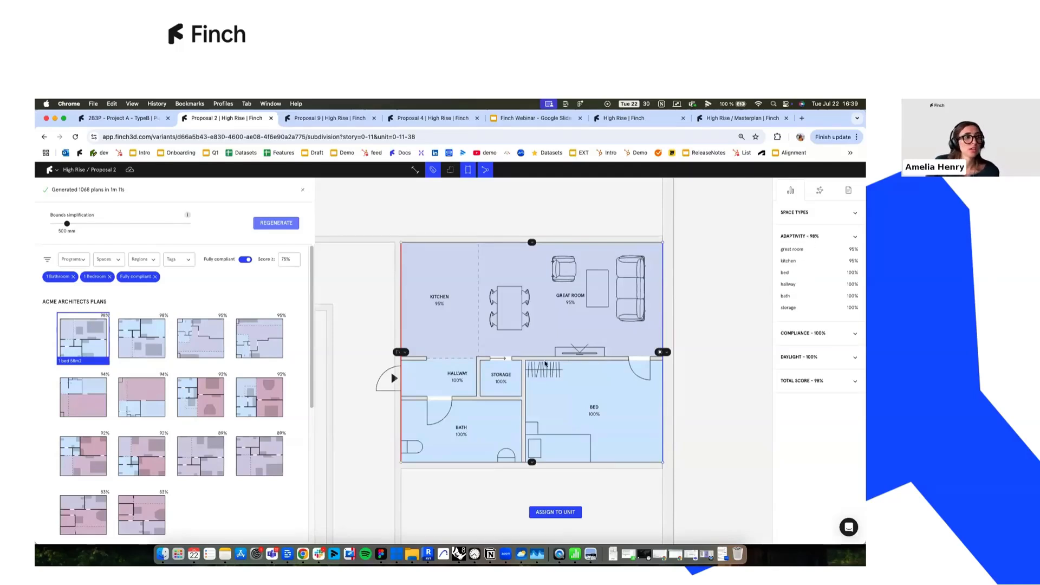
Examine the previewed 1-bed plan's room-by-room compliance and daylight scores.
scroll(474, 399, "up", 3)
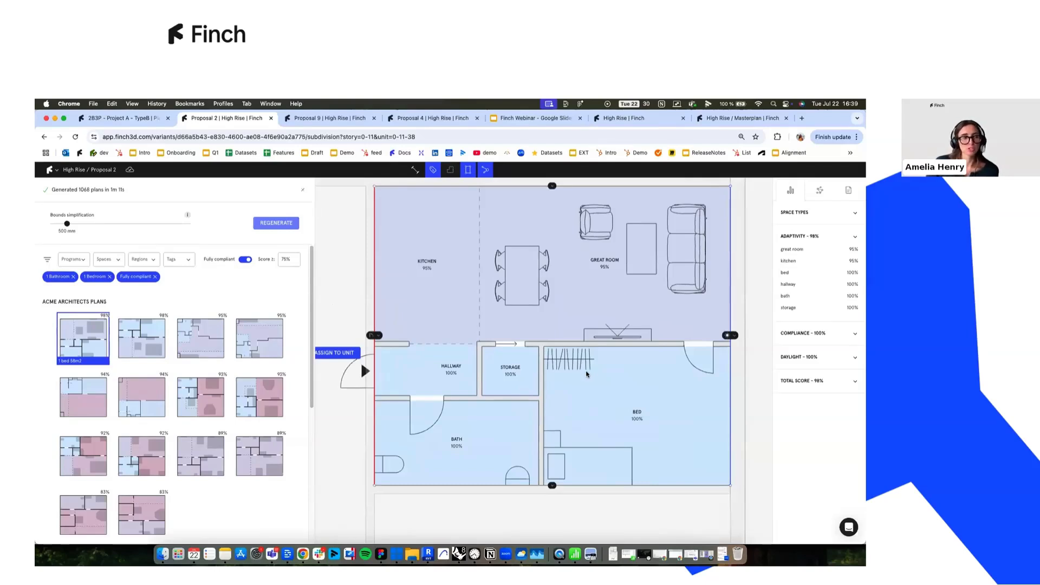
scroll(624, 287, "down", 3)
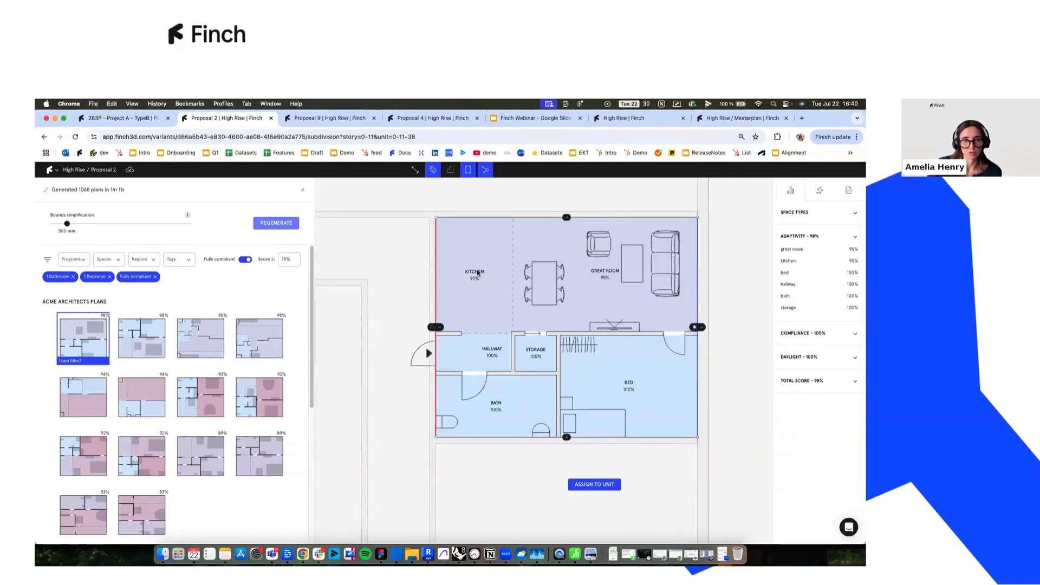
left_click(800, 332)
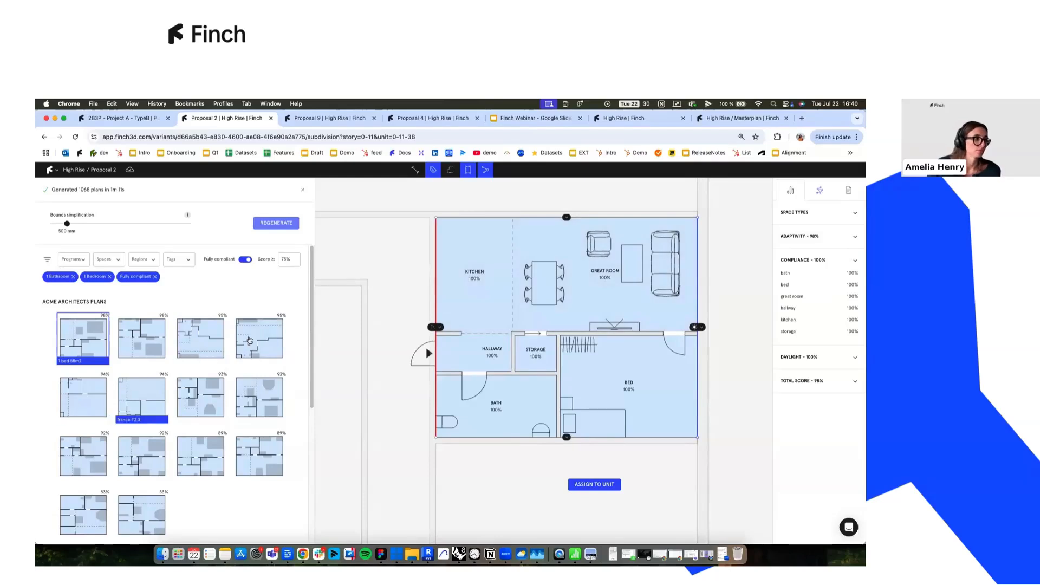
left_click(817, 357)
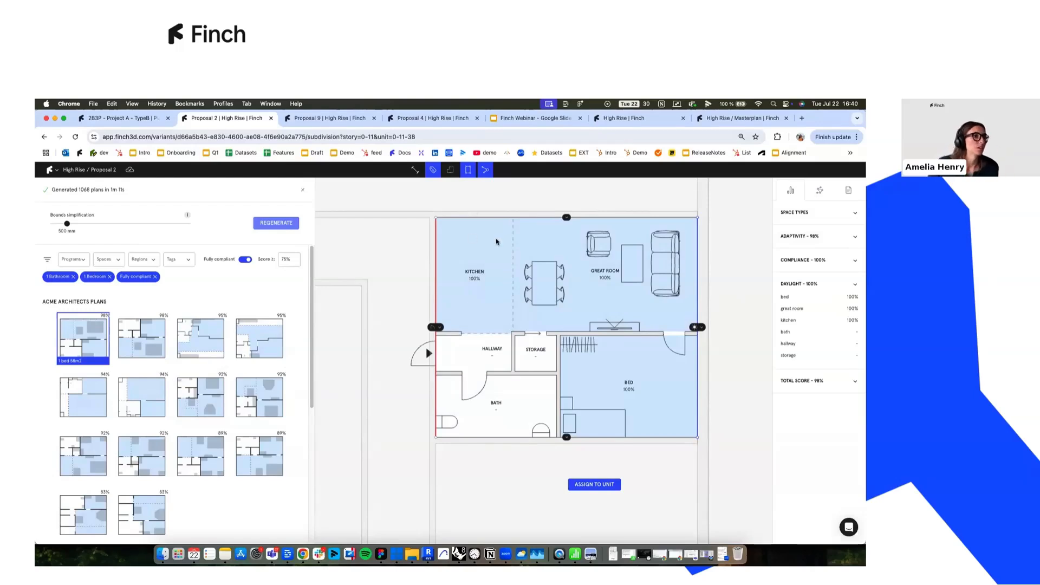
Return to the space type areas and assign the previewed 98% 1-bed plan to the unit.
left_click(774, 216)
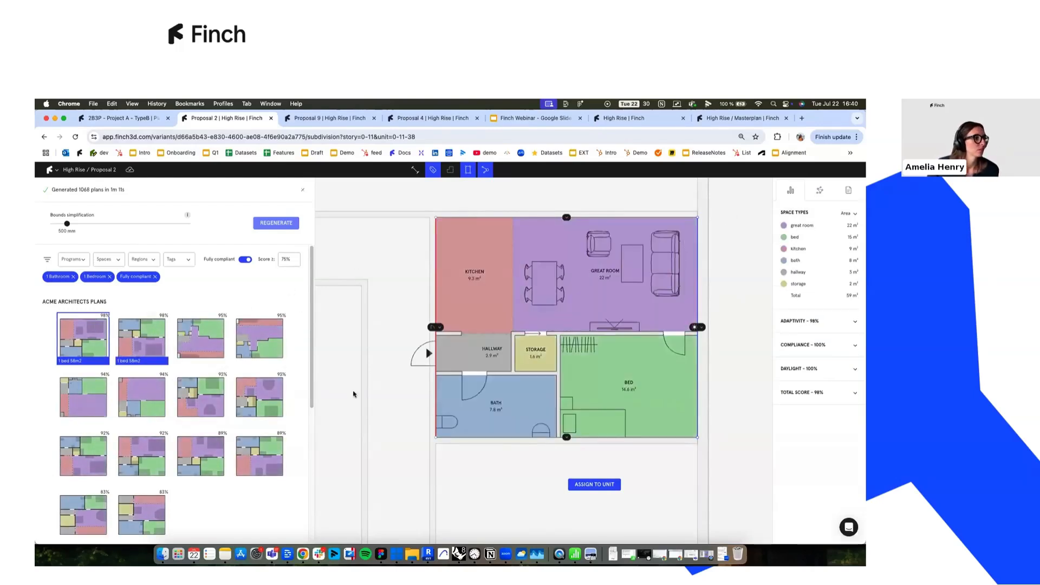
scroll(154, 329, "down", 1)
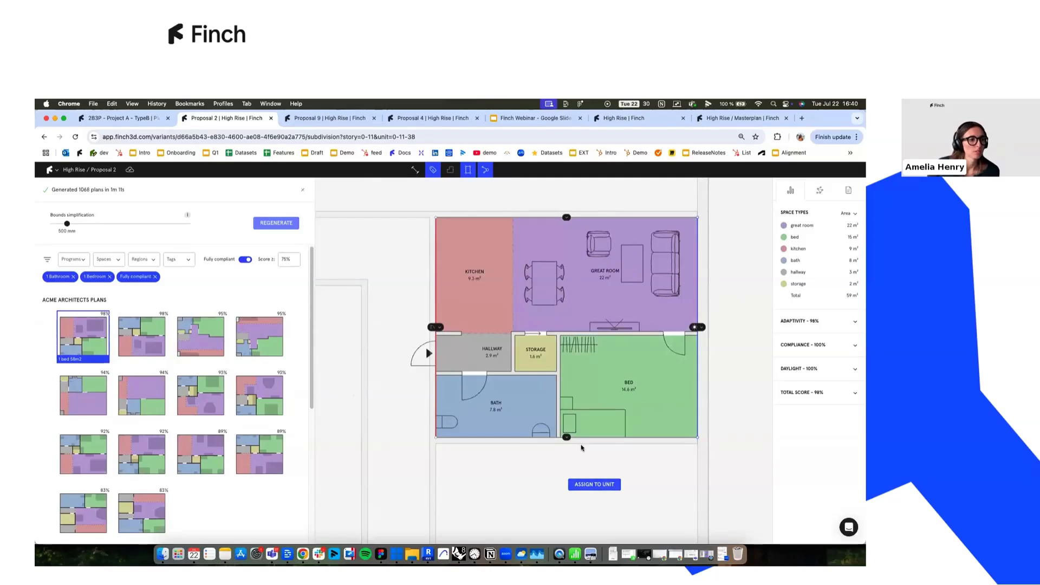
left_click(607, 484)
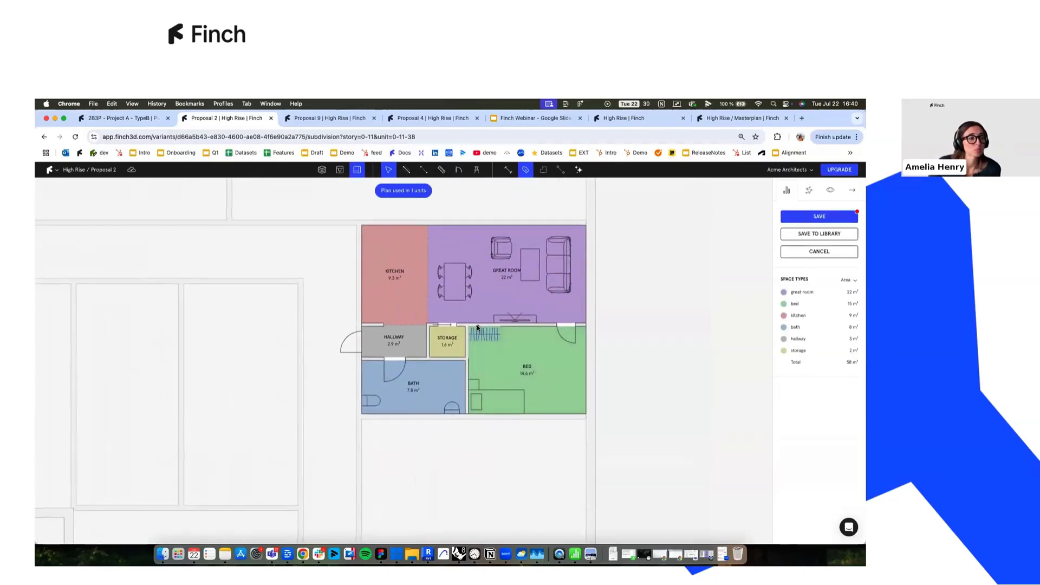
Add the Cat object from the Acme Architects object library to the middle of the bedroom.
left_click(480, 356)
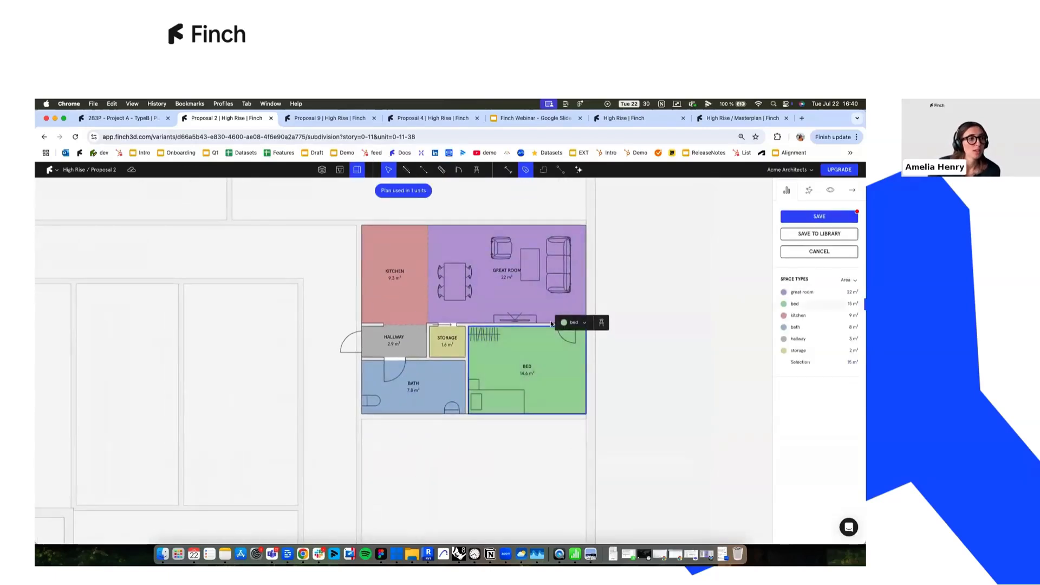
left_click(601, 324)
left_click(428, 252)
left_click(415, 289)
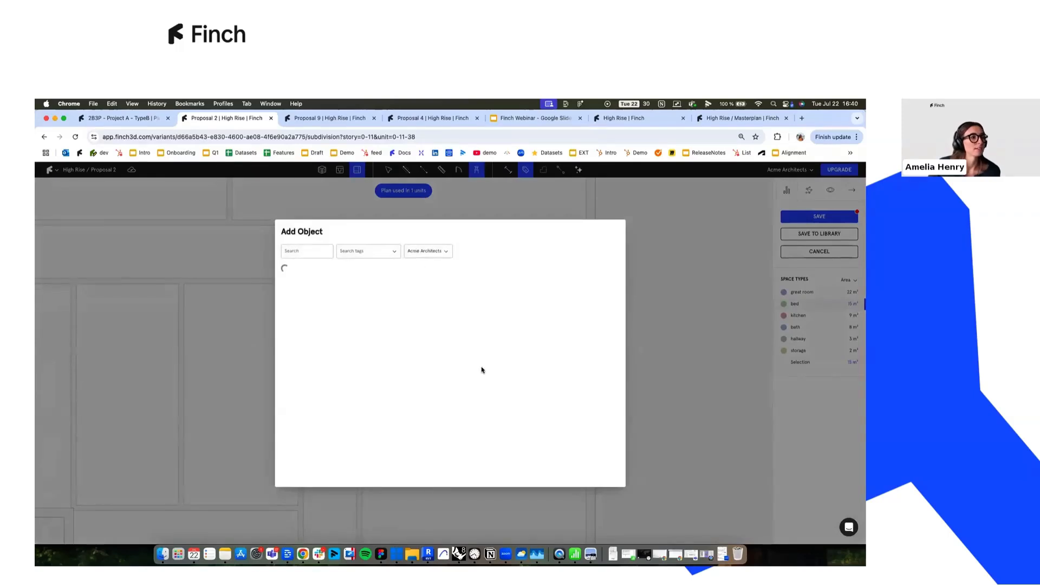
scroll(509, 380, "down", 3)
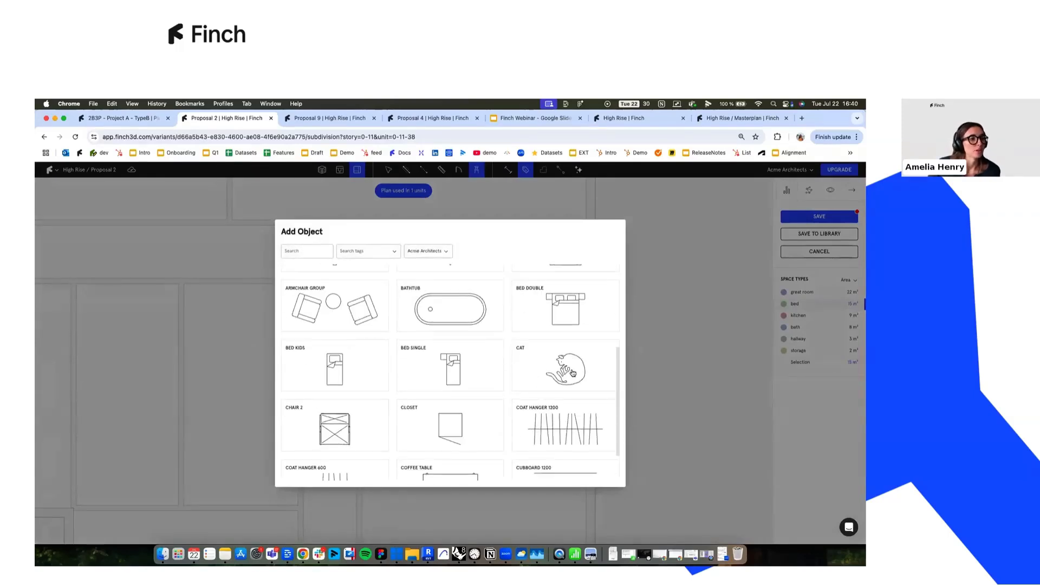
left_click(572, 369)
left_click(533, 355)
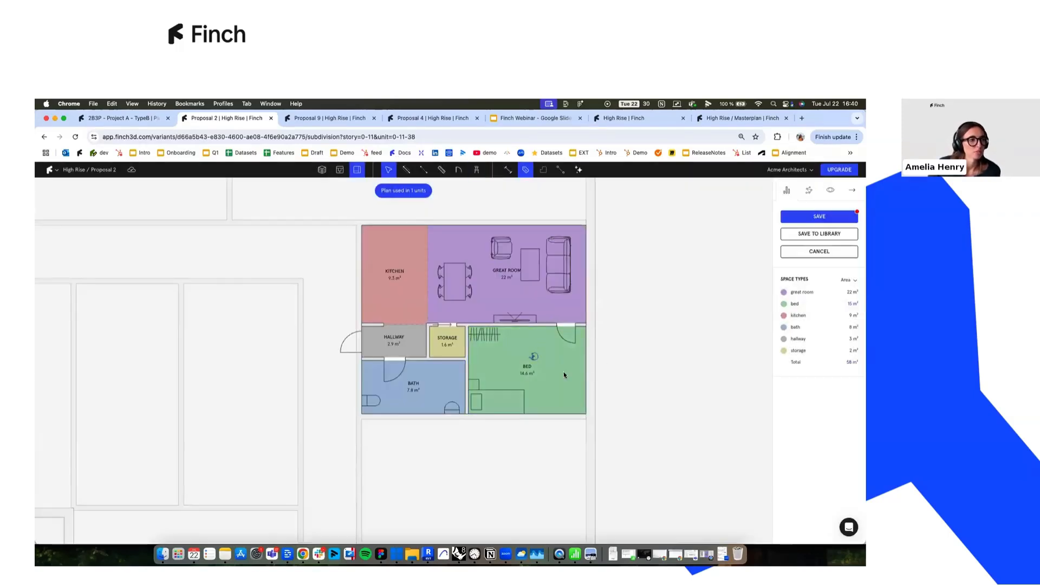
Turn on the graph rules and copy the bedroom's coat hanger into the storage room.
scroll(458, 352, "up", 5)
left_click(498, 307)
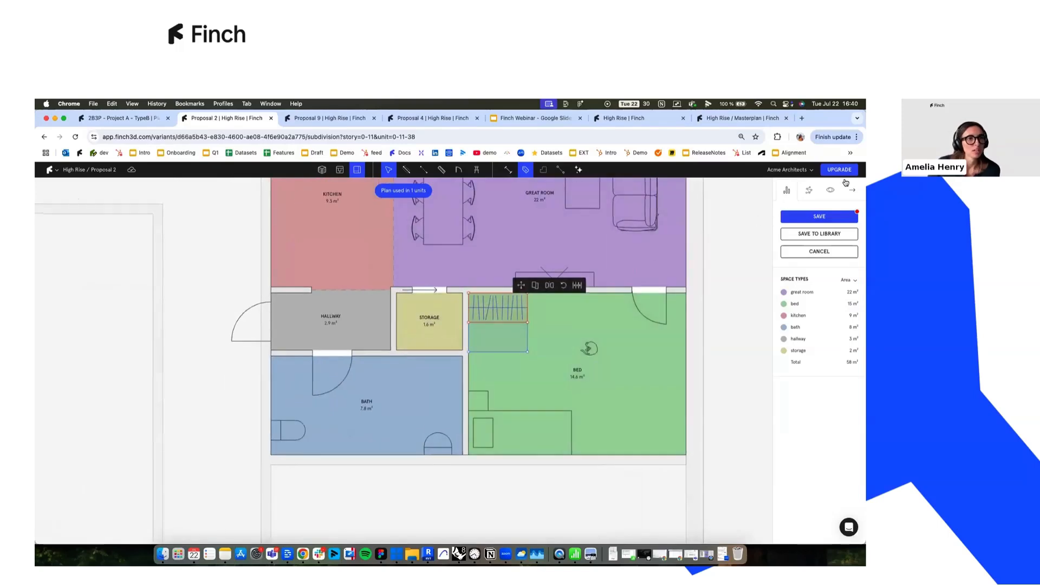
left_click(830, 189)
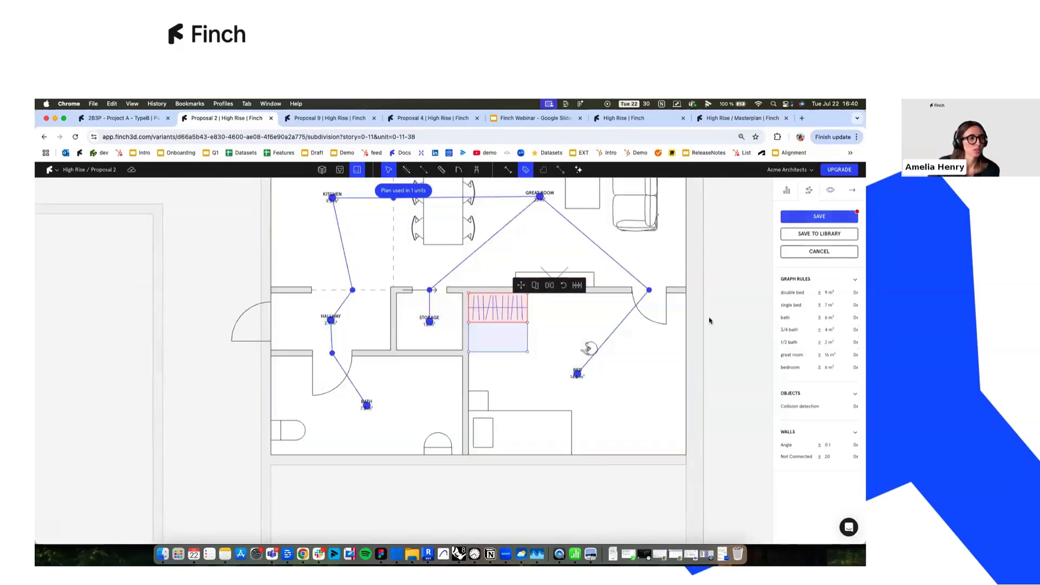
mouse_move(501, 296)
left_mouse_down()
mouse_move(425, 349)
mouse_move(434, 353)
mouse_move(428, 374)
mouse_move(425, 328)
left_mouse_up()
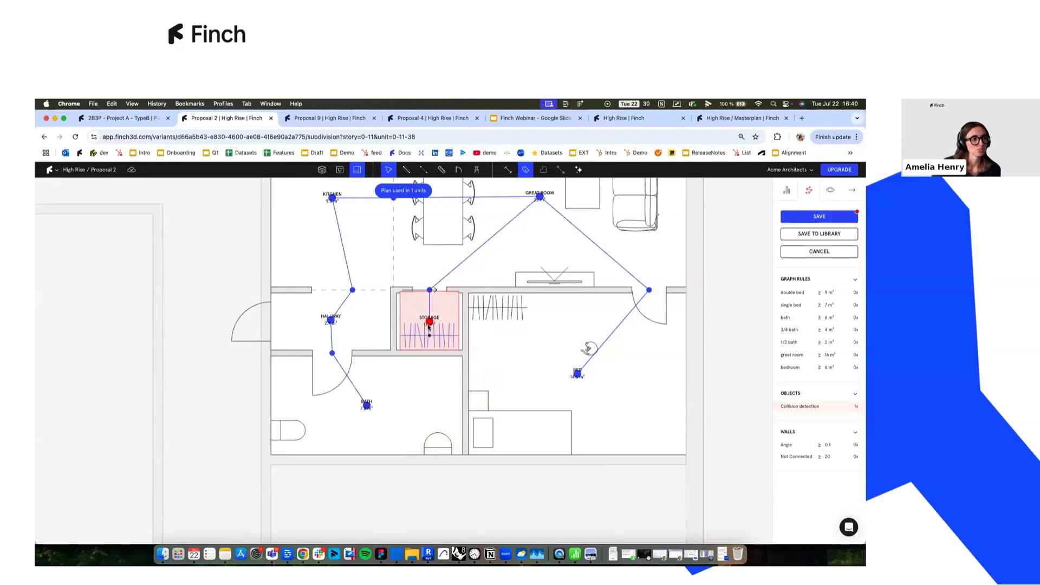
scroll(441, 295, "up", 5)
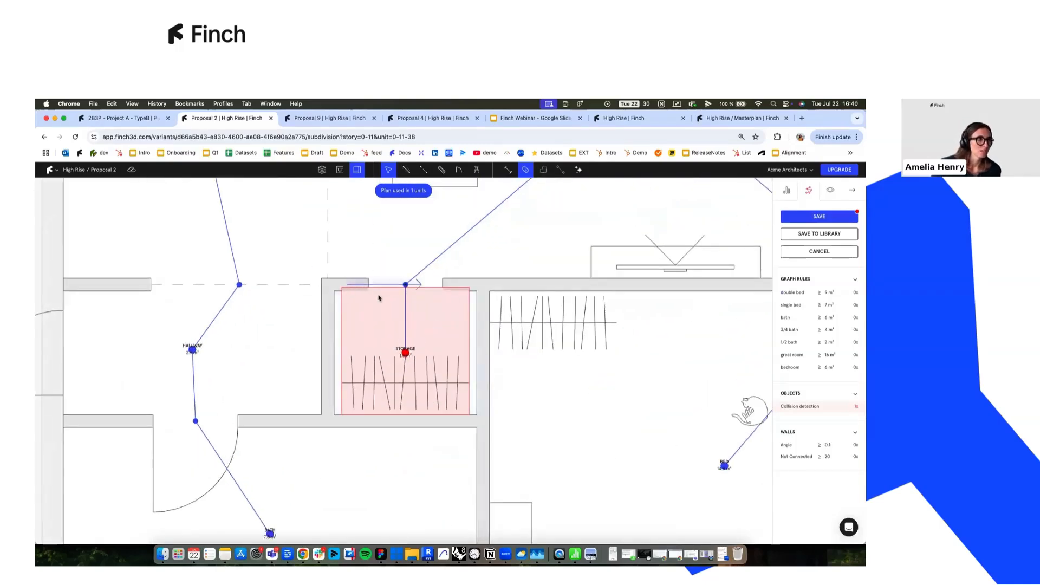
Move the wall line below the great room, with its doors and attached objects, slightly toward the great room to clear the storage collision.
scroll(401, 292, "down", 5)
left_click(608, 282)
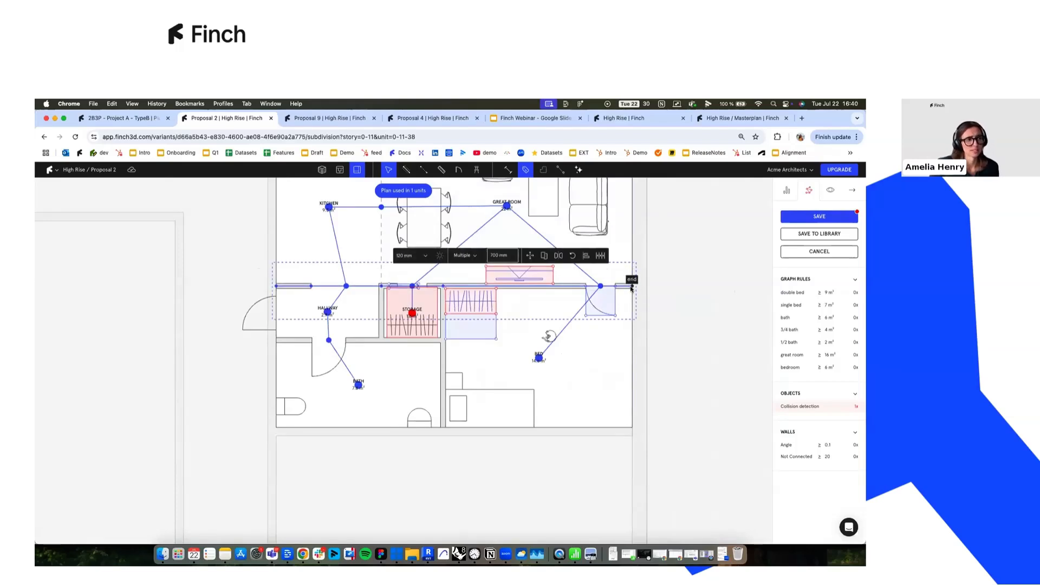
left_click(632, 287)
left_click(633, 278)
scroll(601, 263, "down", 5)
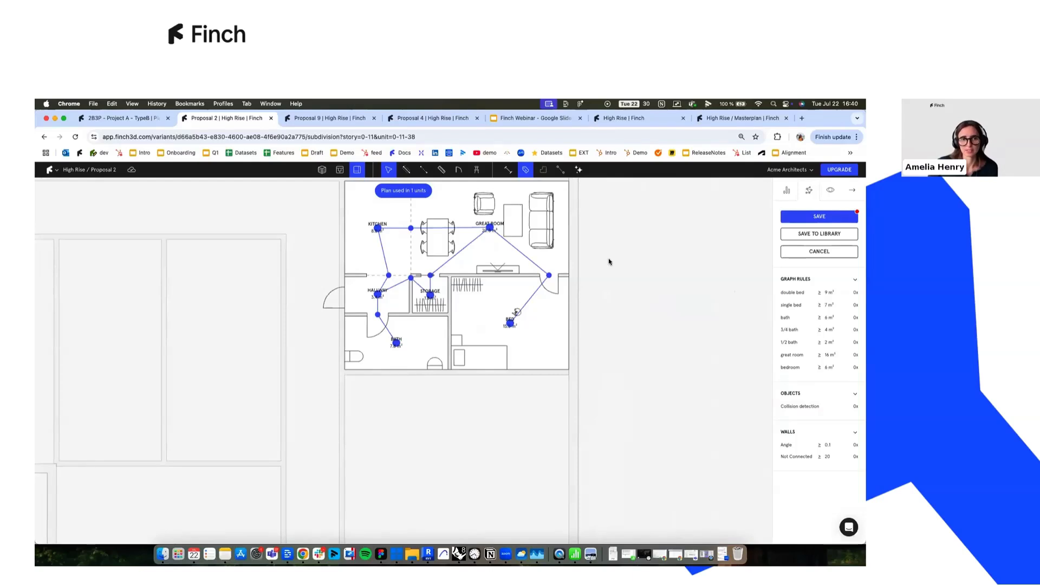
Leave the unit plan and color the units on story 12 by unique unit size.
double_click(616, 283)
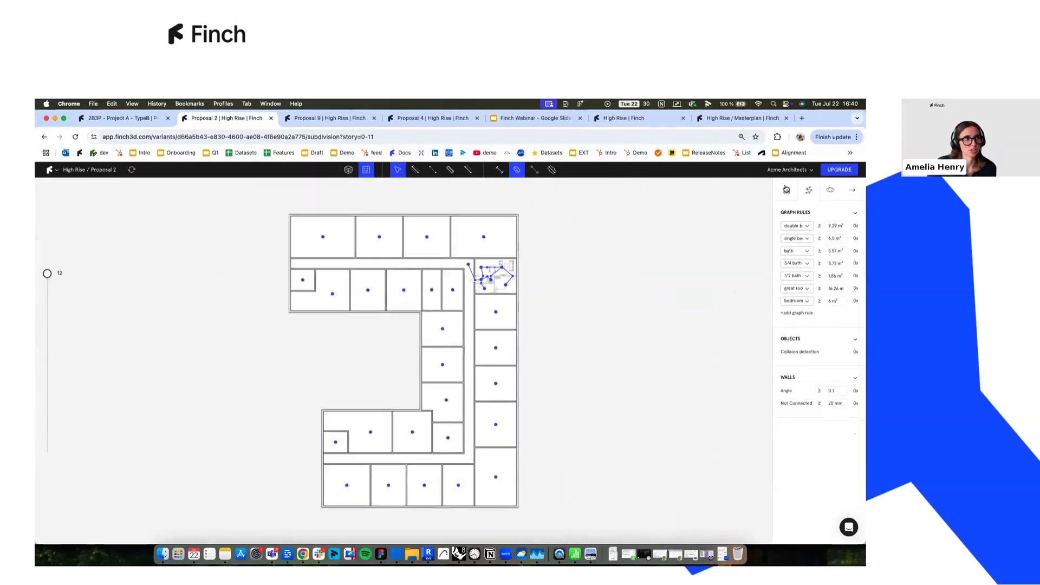
left_click(786, 190)
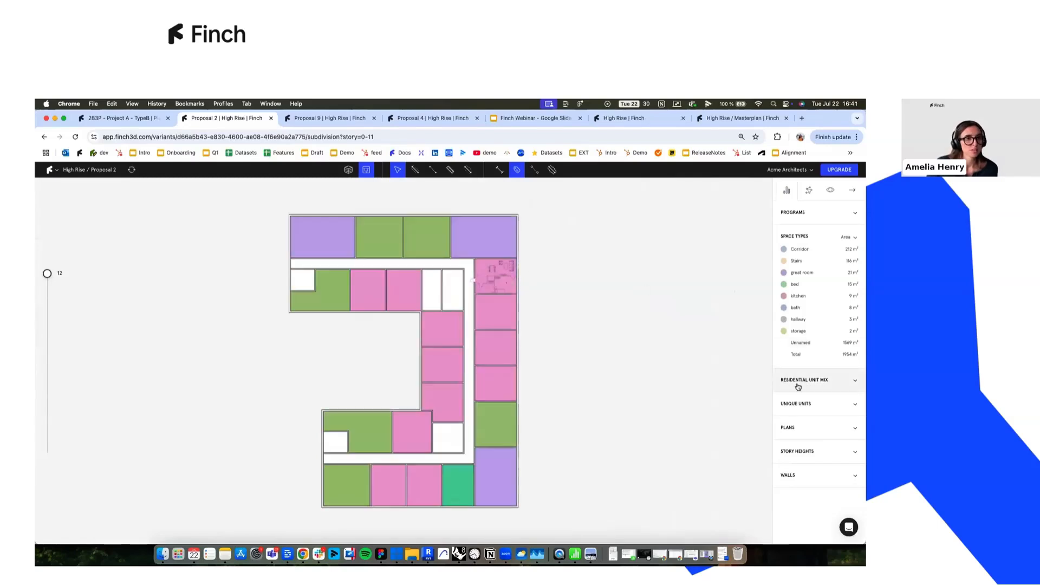
left_click(801, 406)
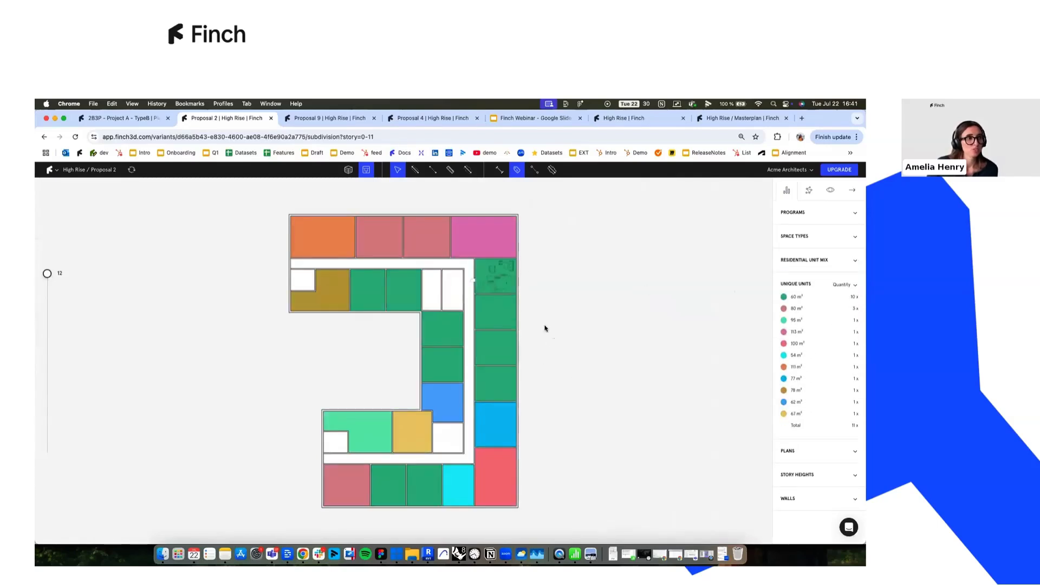
Copy the edited 1-bed plan to all 60 m² units on the story and clear the selection.
left_click(498, 278)
left_click(587, 303)
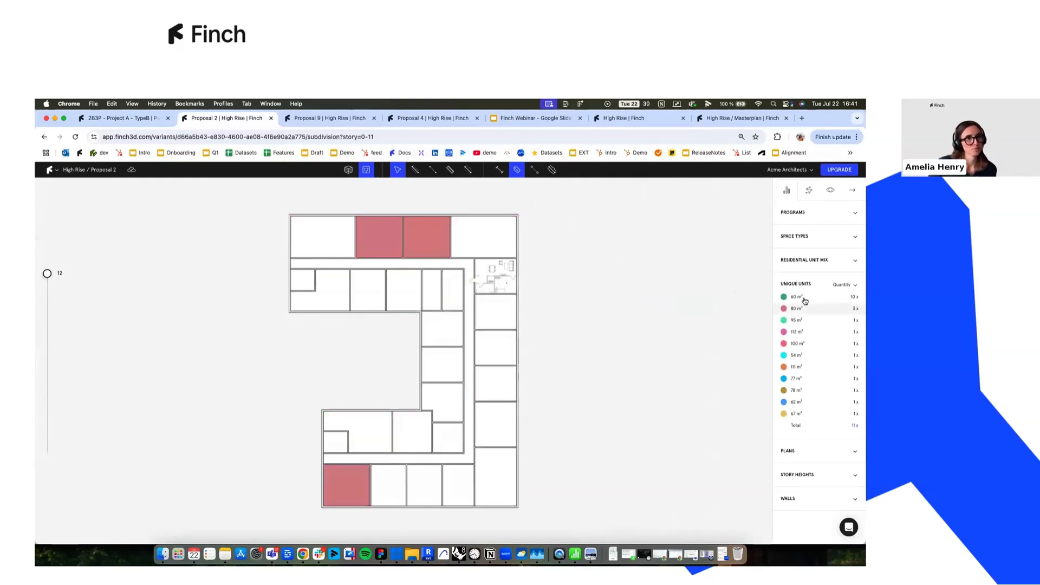
left_click(802, 298)
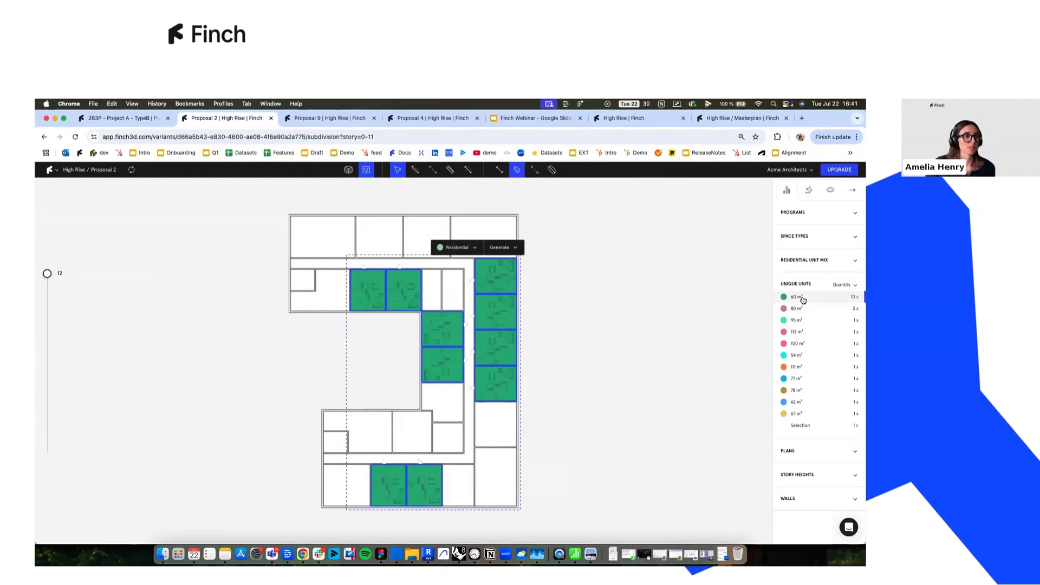
left_click(601, 333)
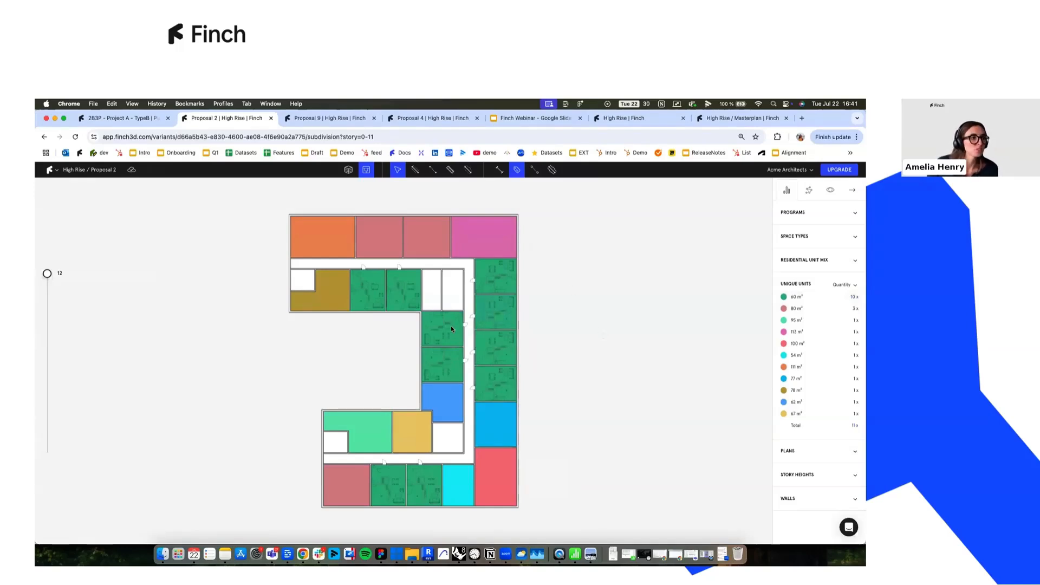
Open the second 60 m² unit down the outer column, move the cat into the great room and save the shared plan.
scroll(451, 326, "up", 5)
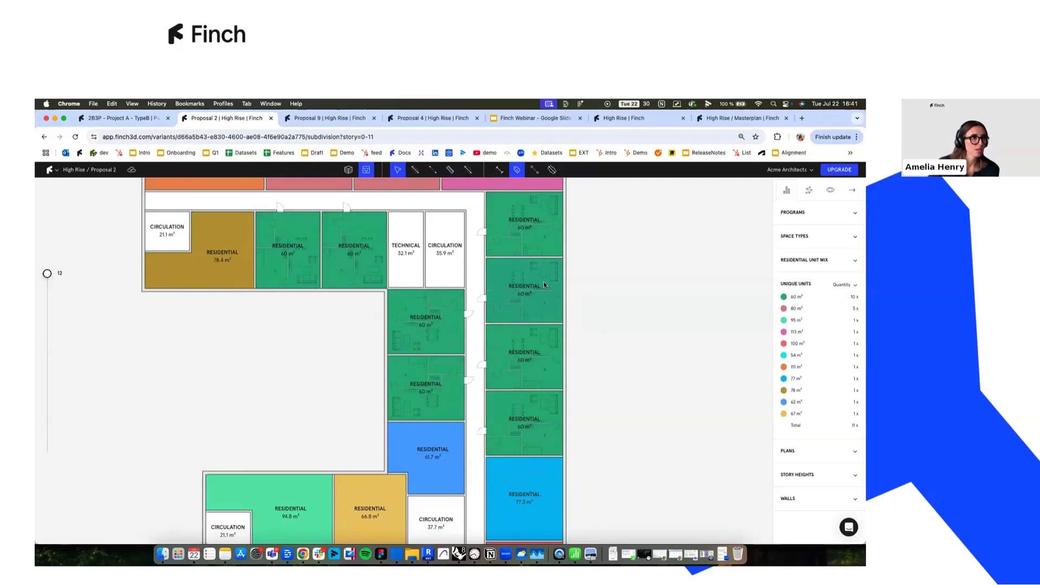
double_click(545, 284)
left_click_drag(472, 405, 424, 313)
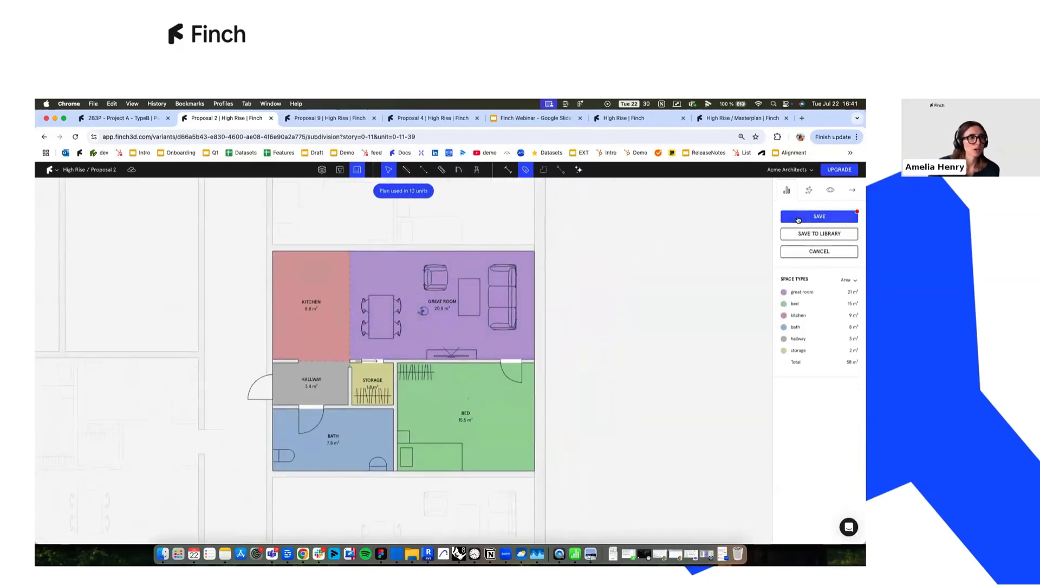
left_click(819, 216)
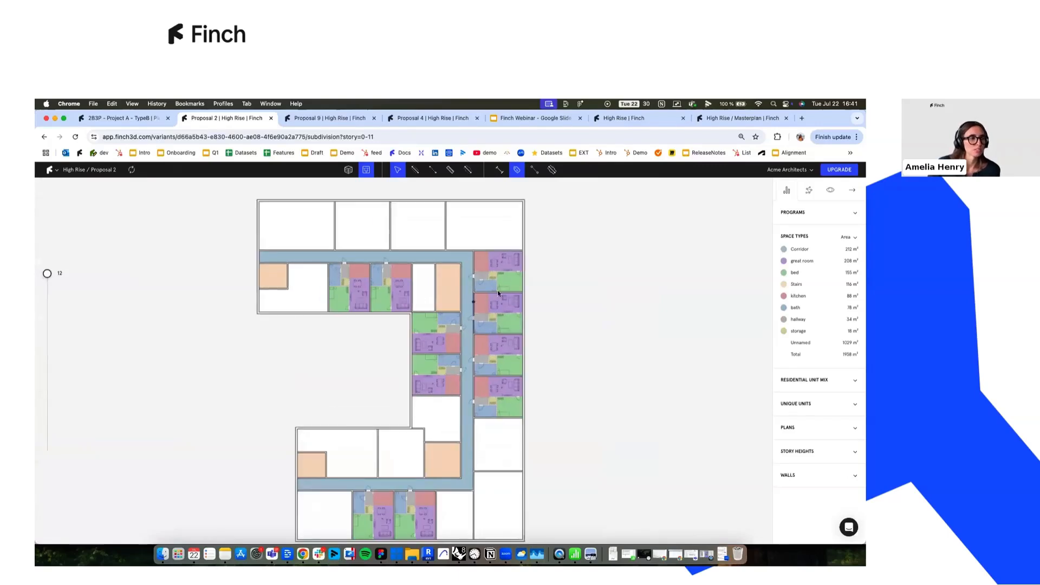
Mirror the plan of the second 60 m² unit in the outer column so its bedroom faces the unit above.
left_click(498, 309)
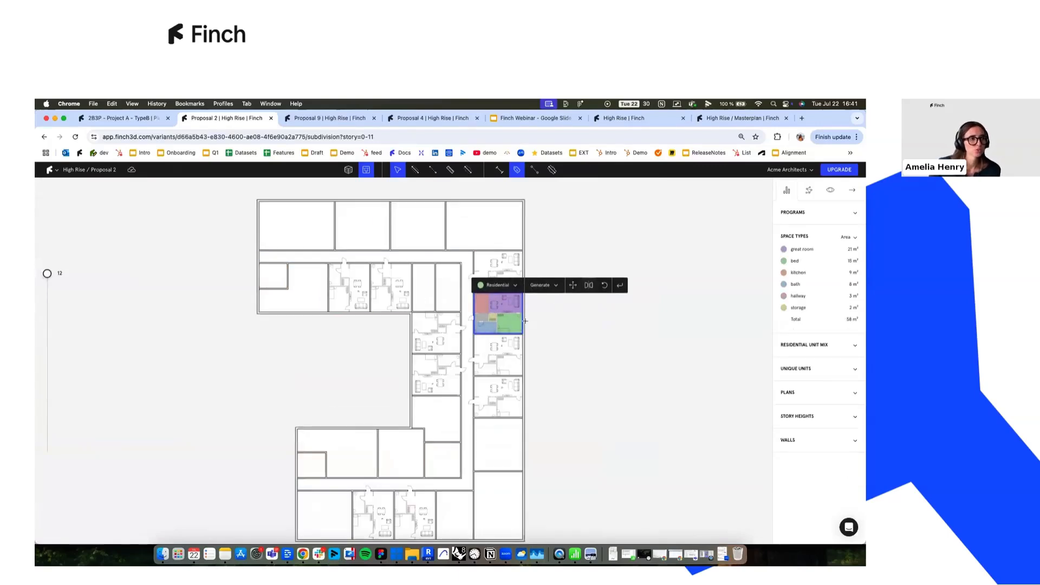
left_click(590, 285)
left_click(521, 305)
left_click(480, 307)
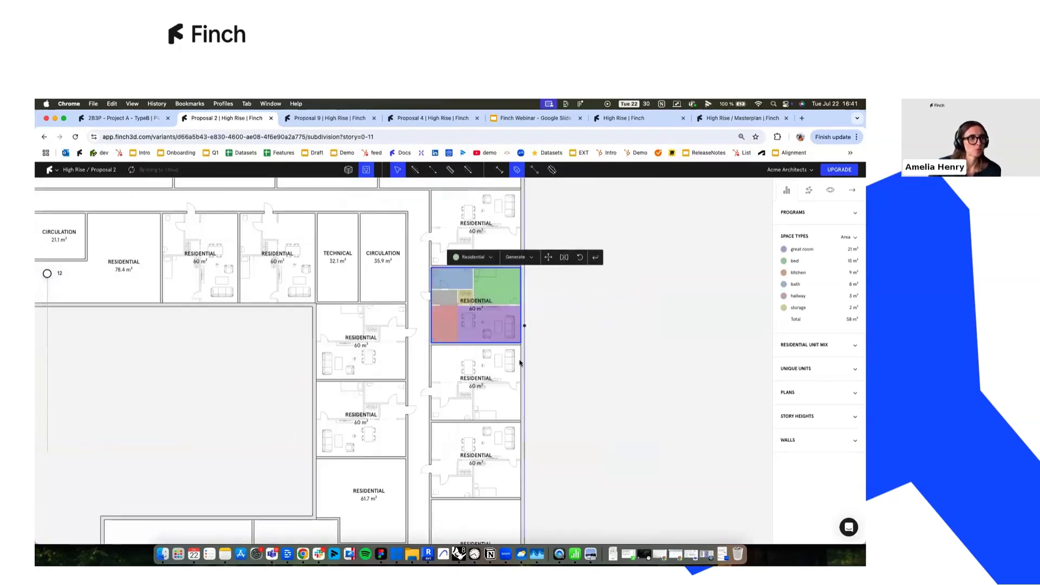
Mirror the plan of the fourth 60 m² unit in the outer column, then clear the selection.
scroll(520, 358, "down", 2)
left_click(495, 379)
left_click(509, 435)
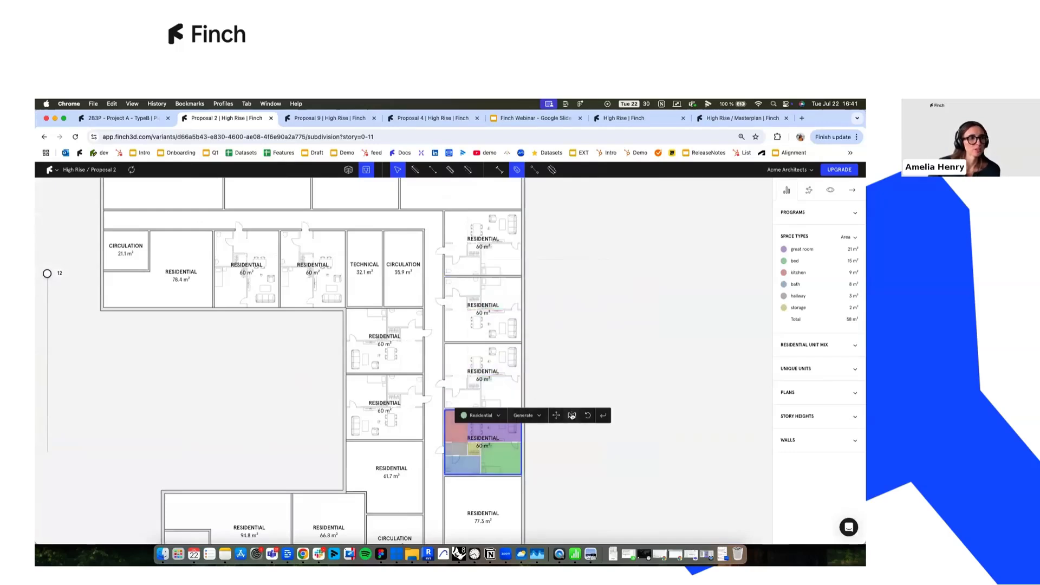
left_click(572, 416)
left_click(521, 442)
left_click(502, 442)
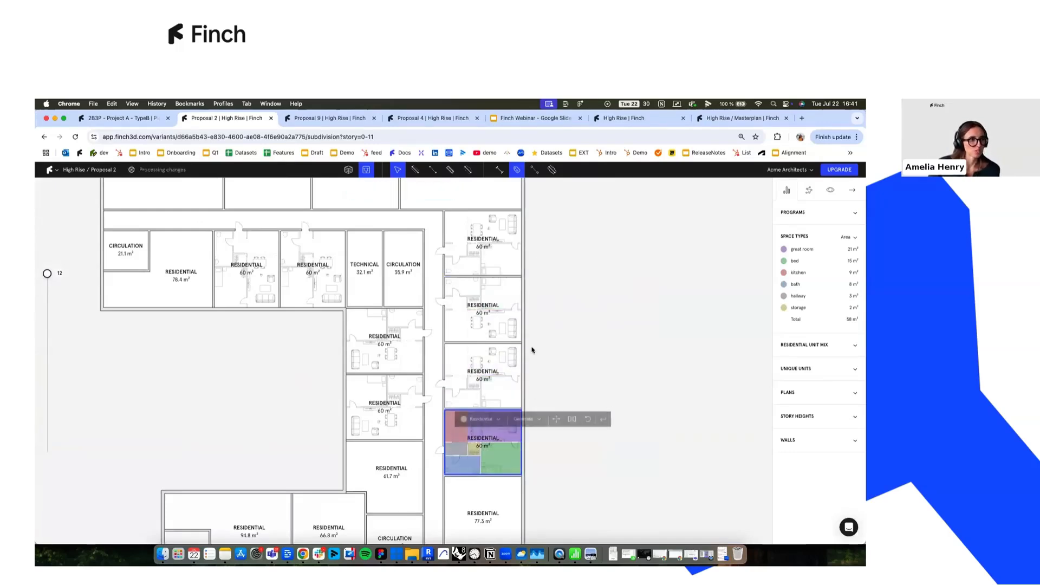
left_click(555, 373)
scroll(579, 380, "down", 3)
middle_click_drag(574, 350, 560, 330)
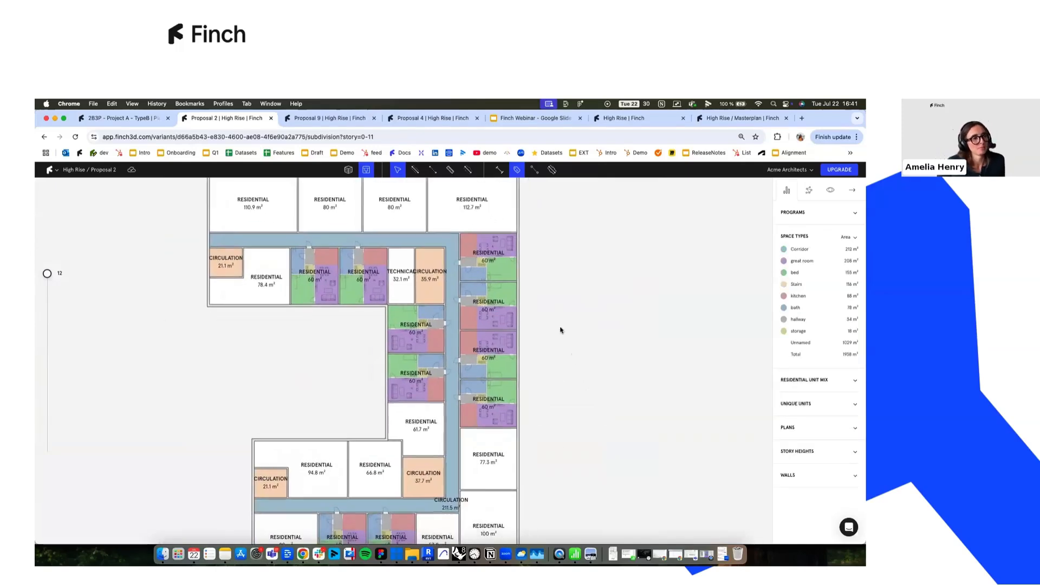
Open the third 60 m² unit's plan in the outer column to check it, and return to the whole story.
left_click(500, 343)
double_click(500, 344)
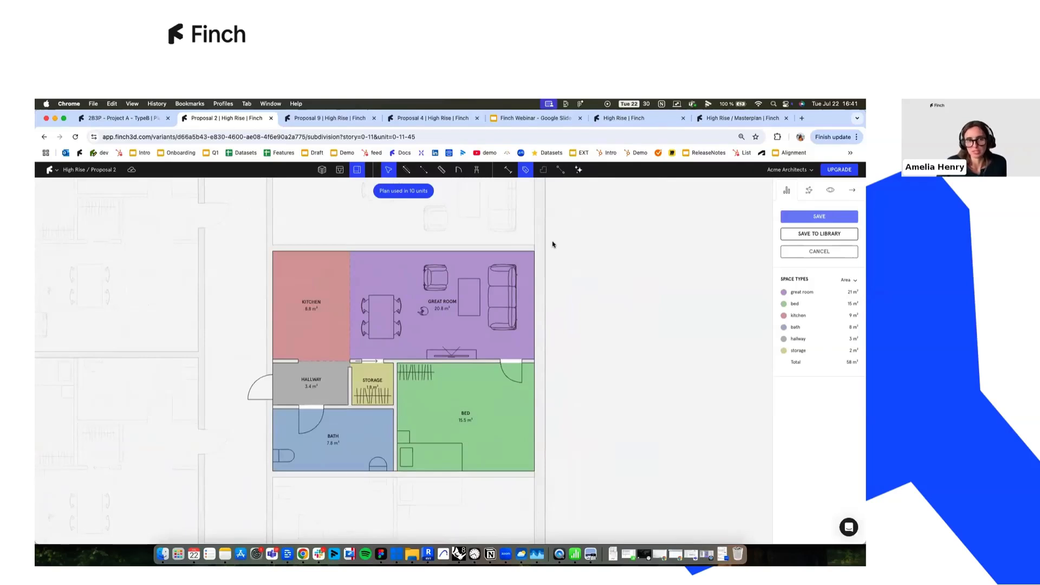
double_click(609, 273)
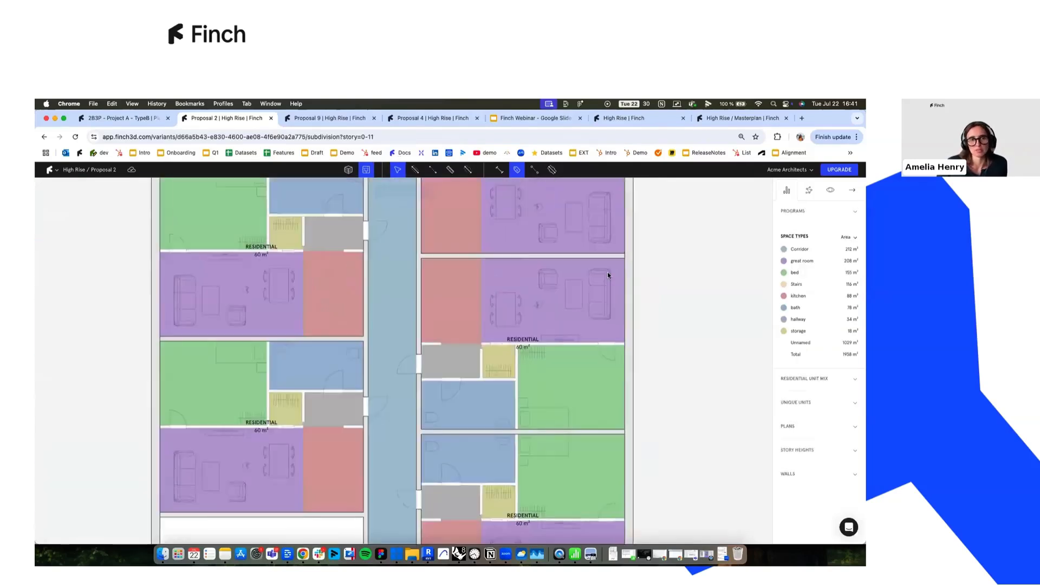
scroll(609, 275, "down", 5)
middle_click_drag(610, 274, 549, 329)
scroll(549, 328, "down", 5)
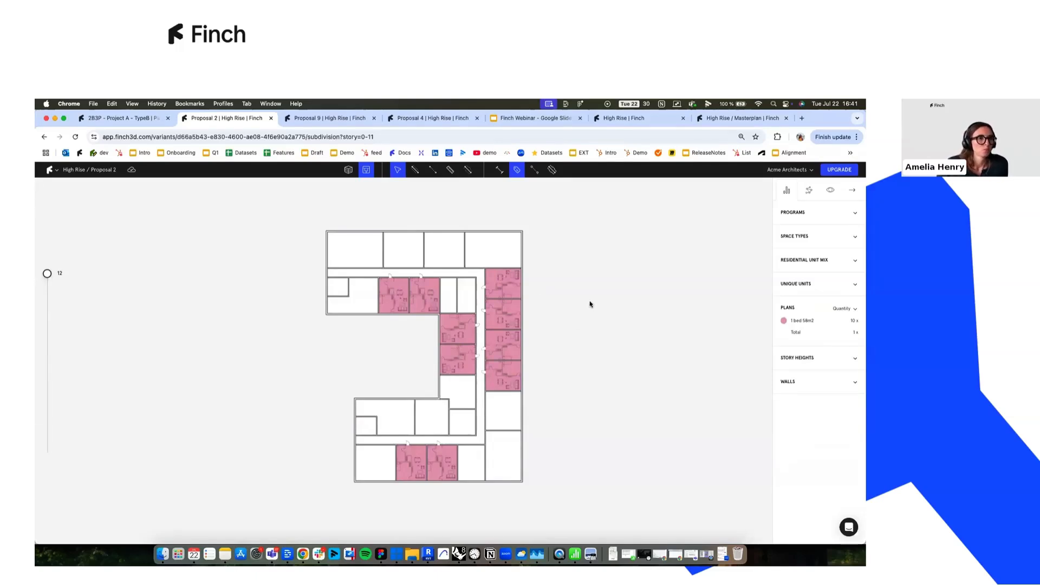
Display the program statistics, return to the 3D building view and select the top story.
left_click(791, 215)
key("Escape")
left_click(441, 313)
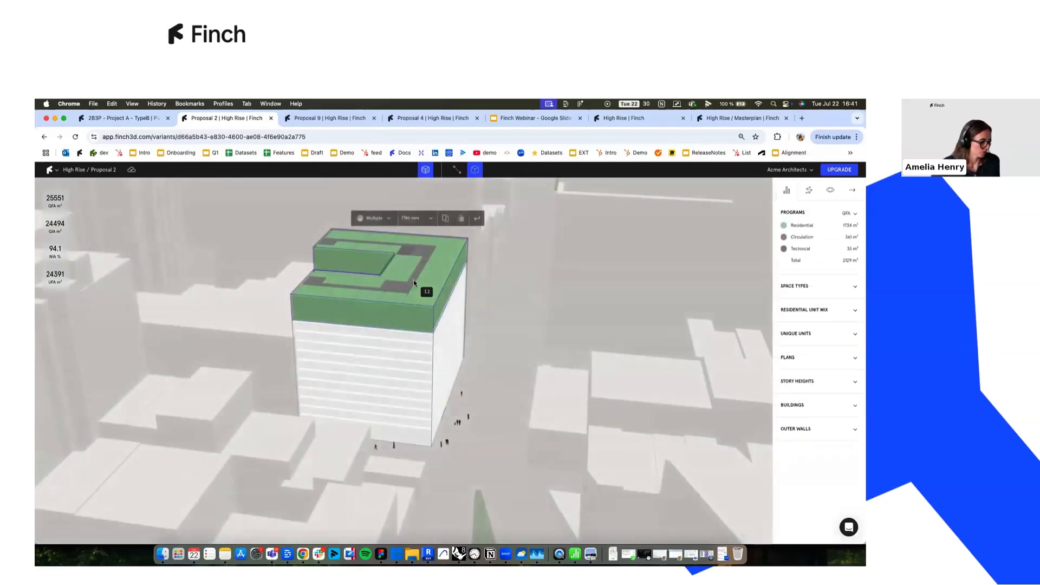
Reuse the top story's layout on the stories below and check a furnished unit's plan on one of those lower stories.
left_click(416, 432, "shift")
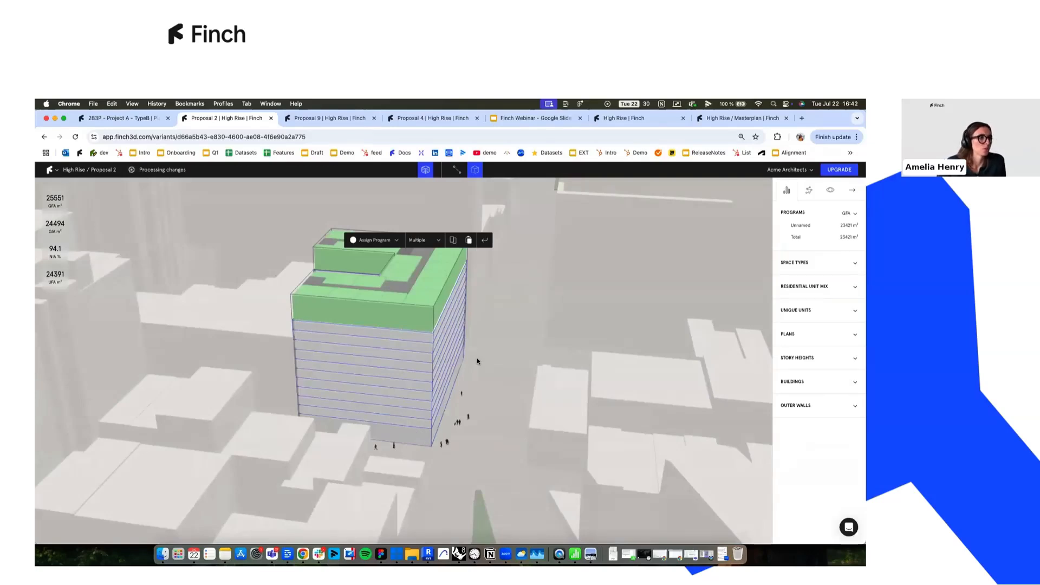
double_click(416, 351)
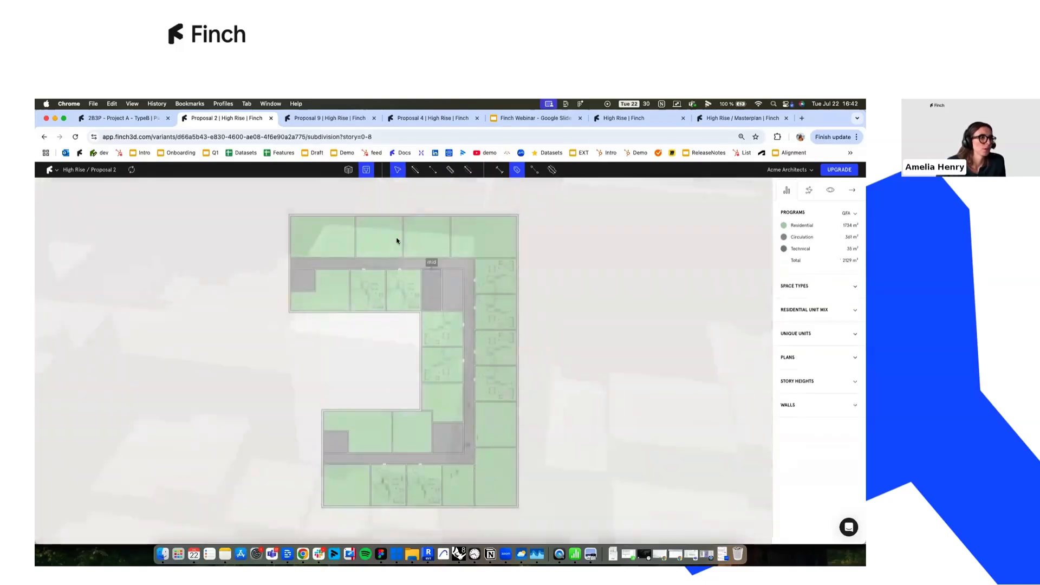
double_click(395, 288)
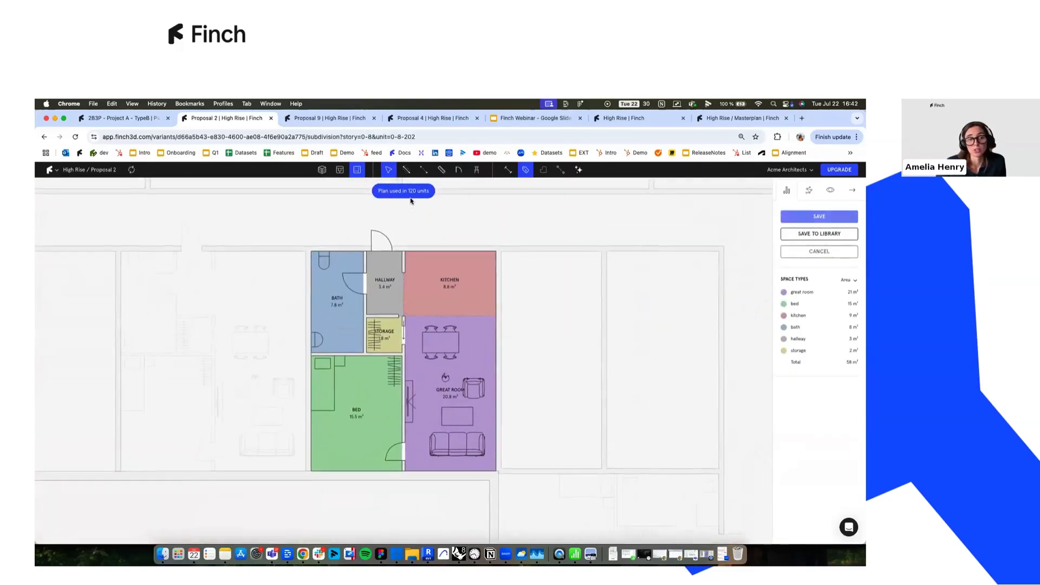
scroll(445, 332, "down", 3)
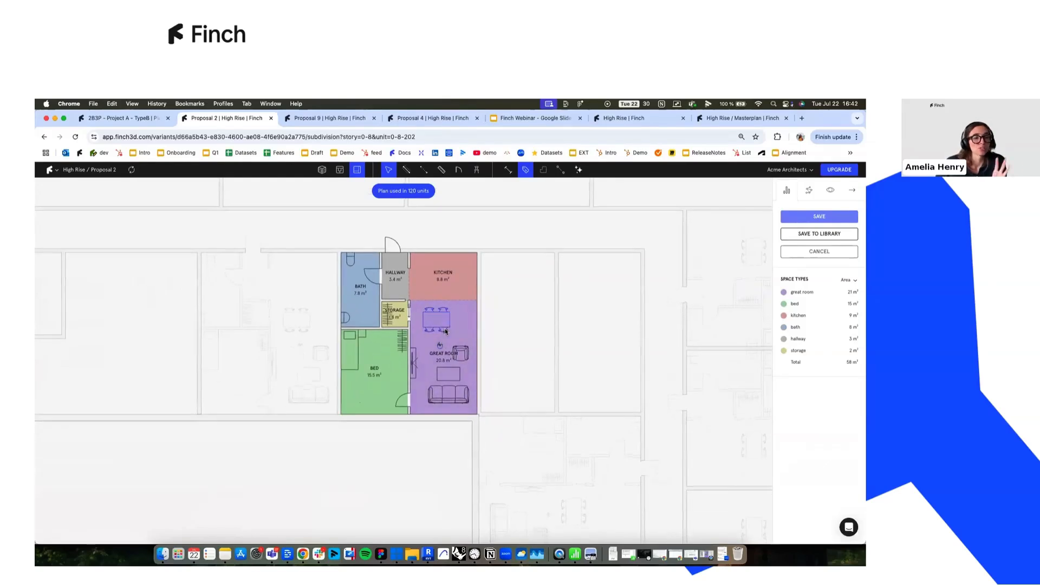
mouse_move(440, 326)
left_mouse_down()
mouse_move(442, 290)
mouse_move(438, 324)
left_mouse_up()
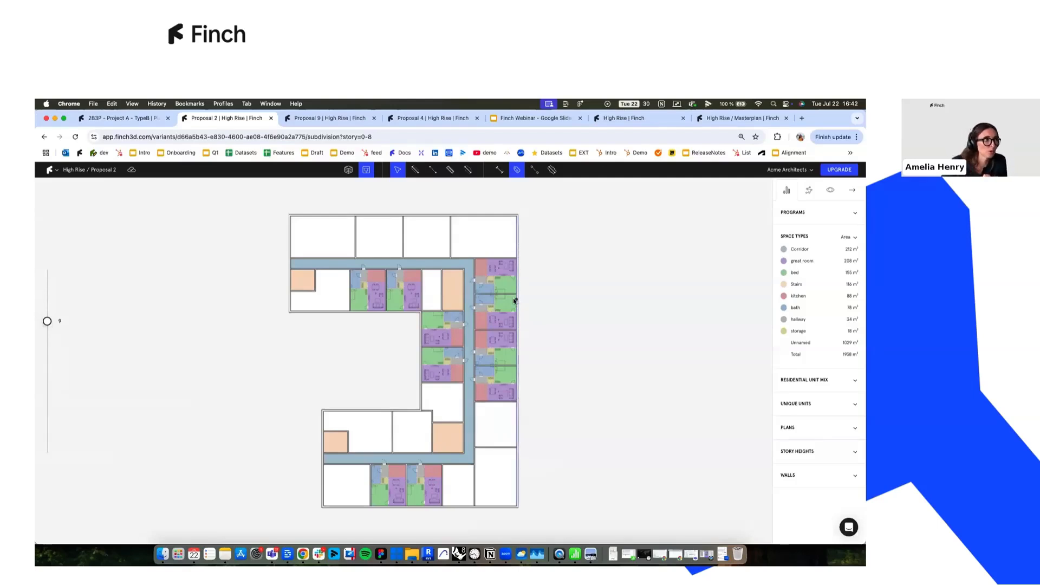
Switch to Proposal 9 and examine its tower in the 3D view.
left_click(335, 118)
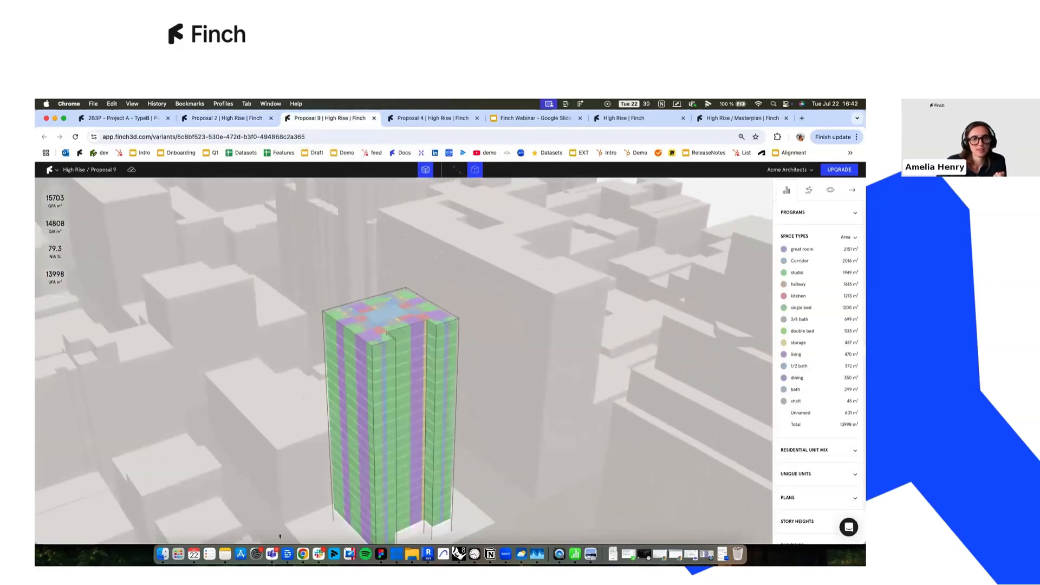
scroll(456, 274, "down", 4)
right_click_drag(497, 307, 534, 307)
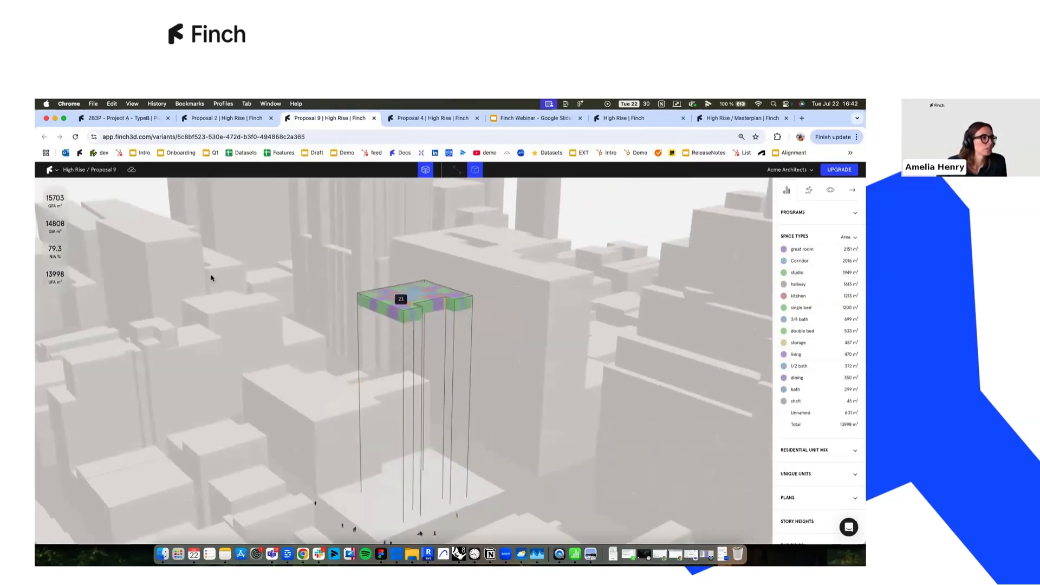
Switch to Rhino, view the Proposal 9 tower in its surroundings and display Finch's advanced import options.
left_click(459, 554)
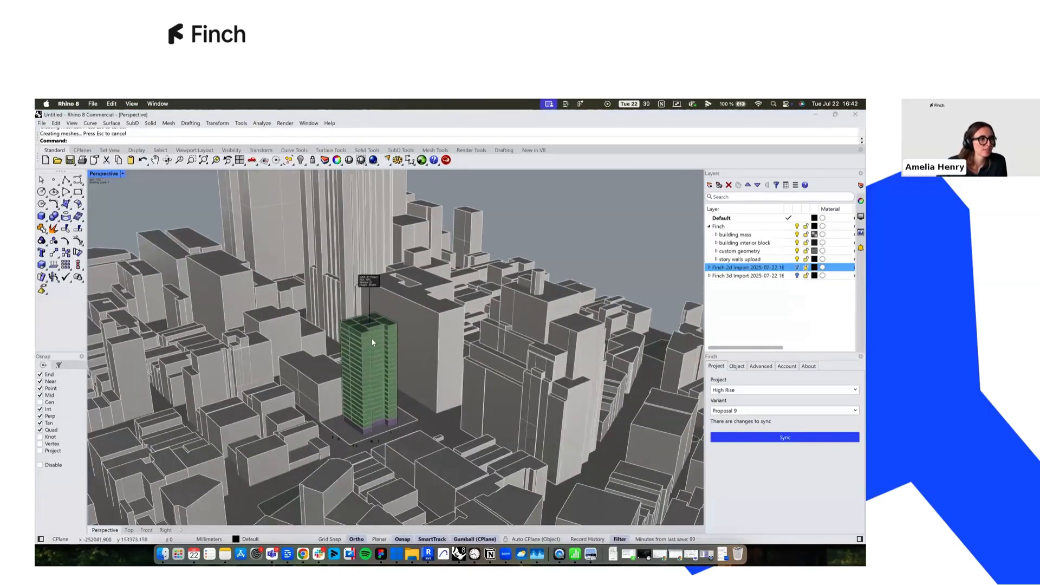
scroll(372, 338, "up", 2)
left_click(737, 366)
left_click(760, 367)
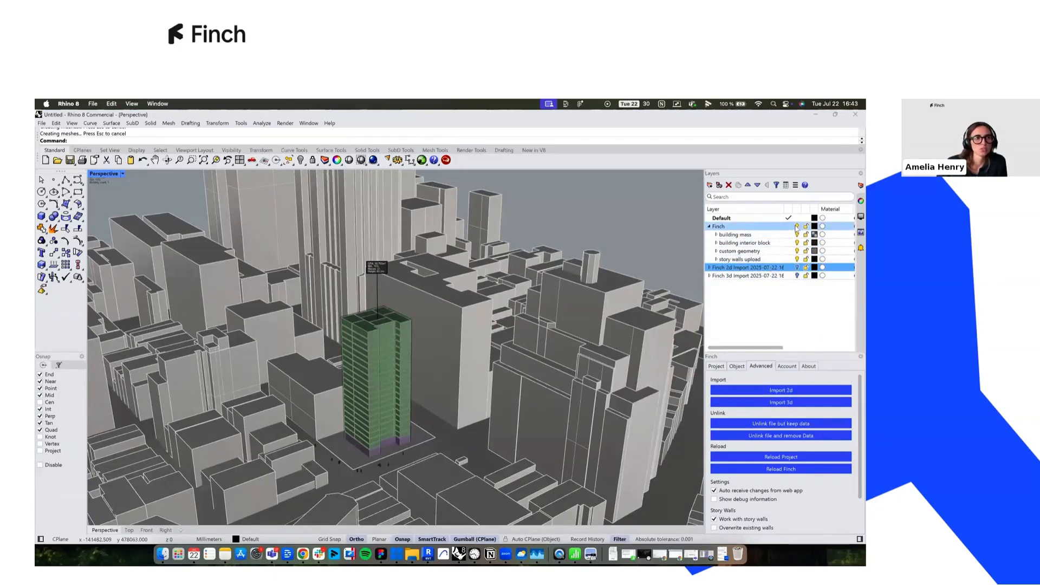
Hide the Finch layer, show the Finch 2D import layer and inspect the story 4 plan in the Top view.
left_click(797, 227)
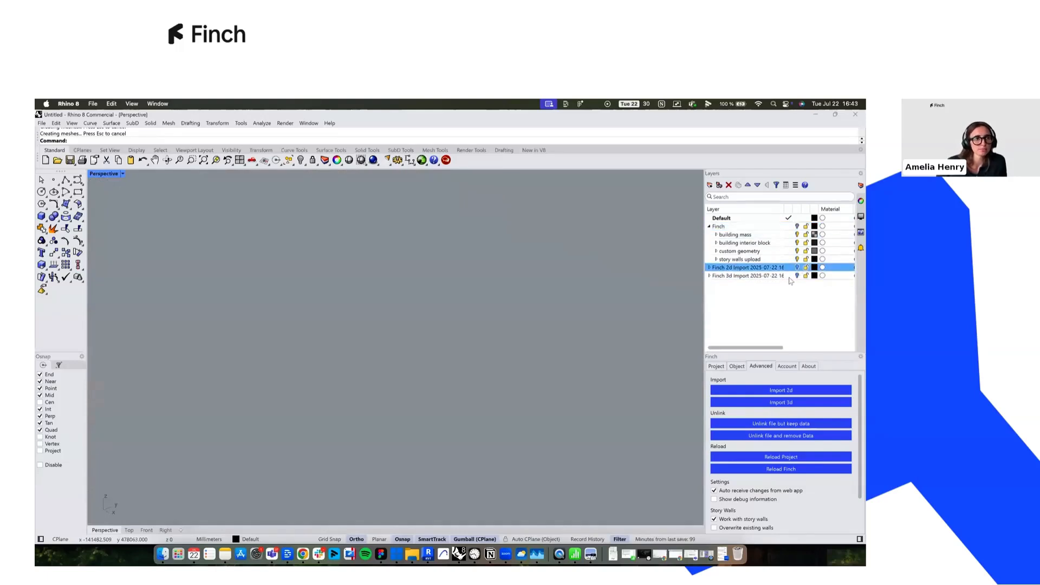
left_click(796, 268)
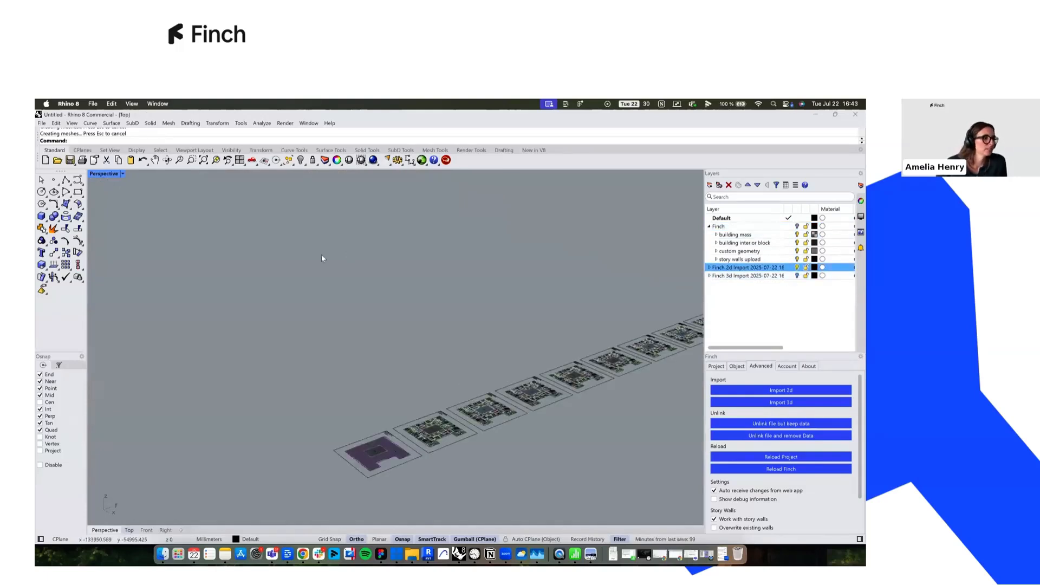
key("ctrl+F1")
scroll(433, 310, "up", 10)
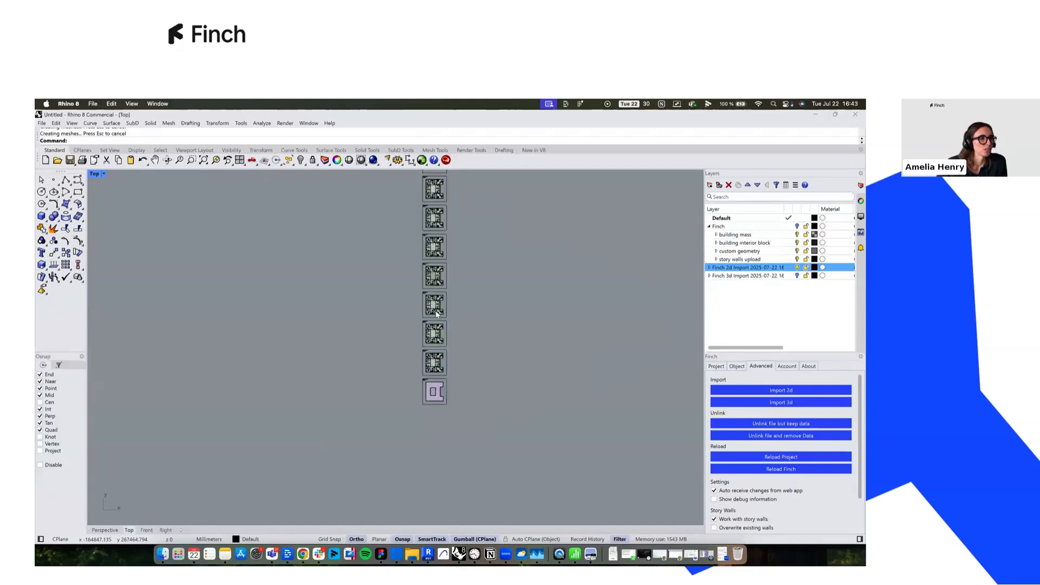
scroll(433, 310, "up", 10)
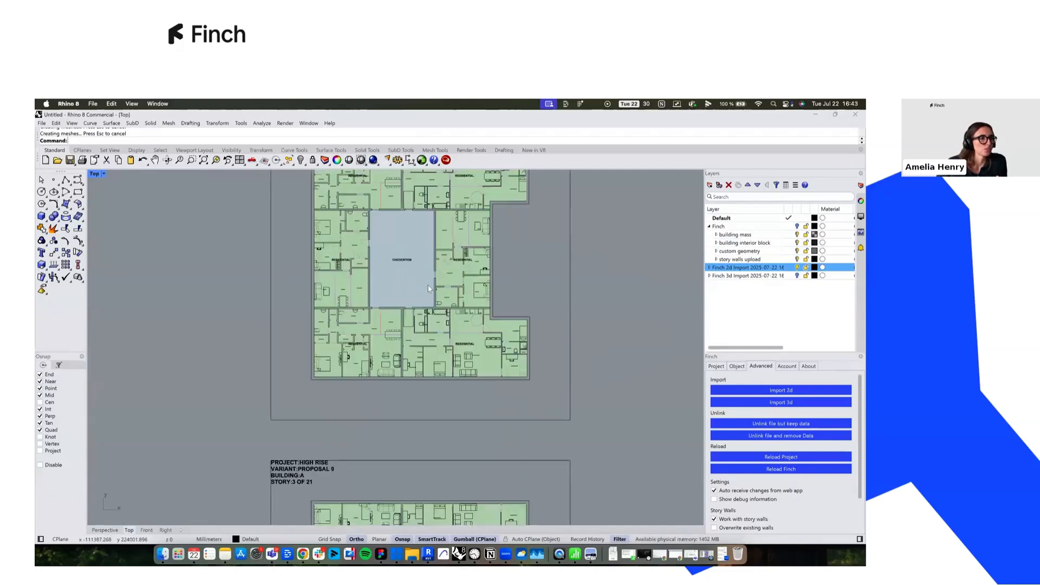
right_click_drag(430, 297, 420, 376)
scroll(424, 288, "up", 2)
scroll(282, 191, "down", 2)
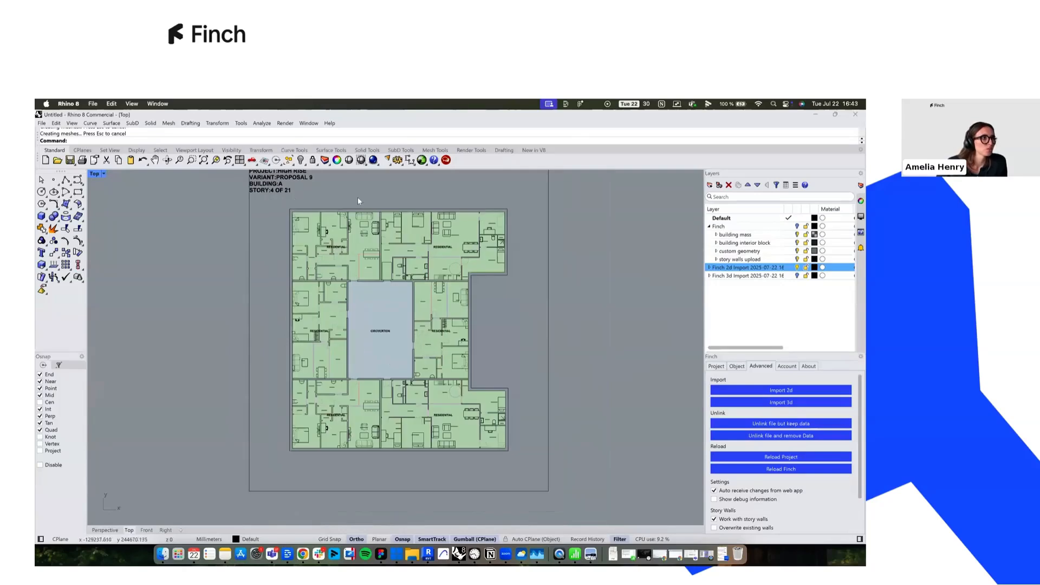
Hide the programs sublayer of the Finch 2D import and inspect the plans colored by space type.
left_click(710, 268)
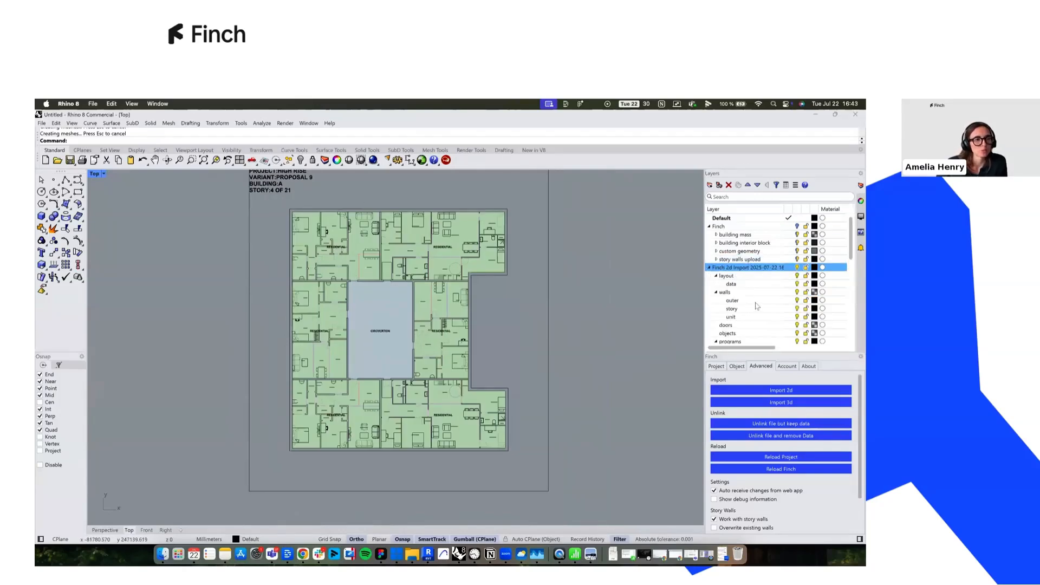
scroll(757, 304, "down", 2)
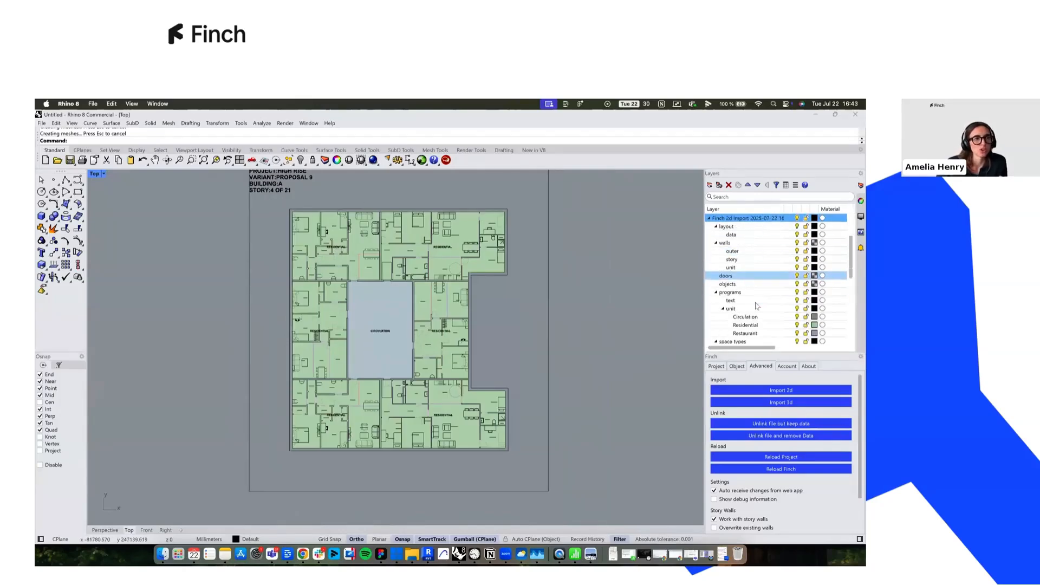
left_click(799, 293)
scroll(407, 408, "up", 10)
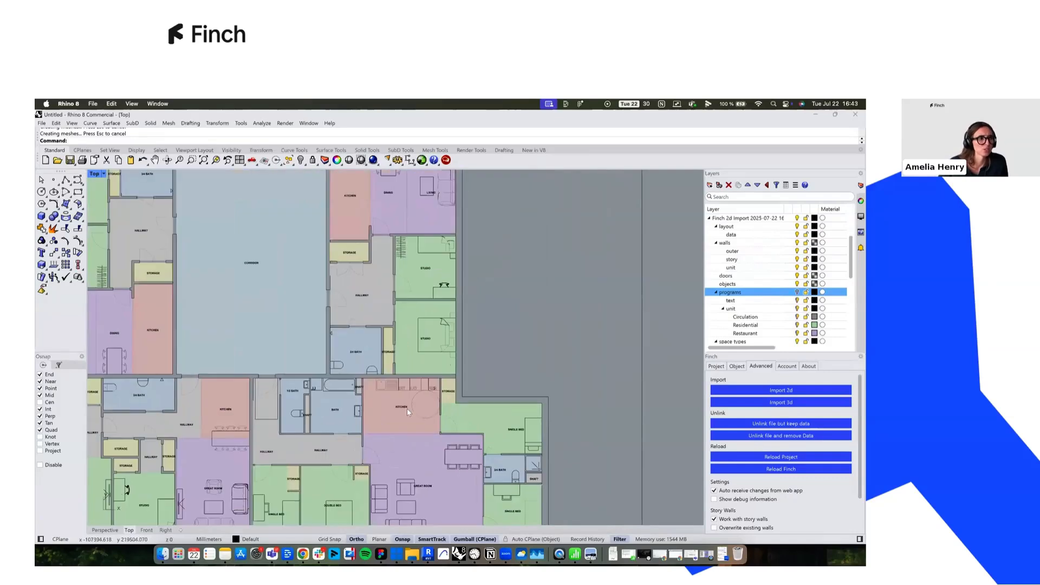
scroll(477, 339, "down", 15)
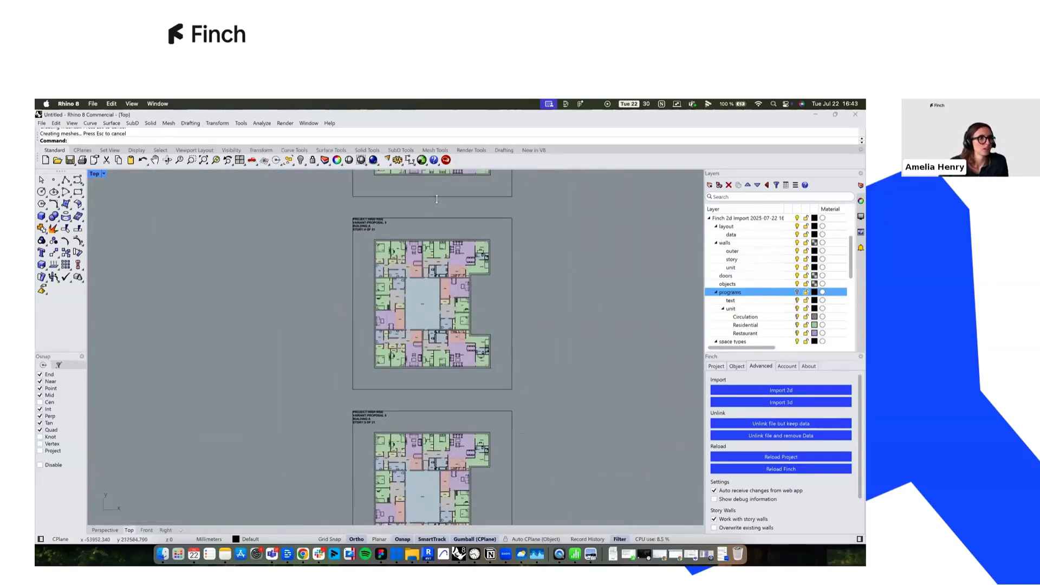
Return to the Perspective view, turn on the Finch 3D import layer and frame the top of the tower.
left_click(105, 530)
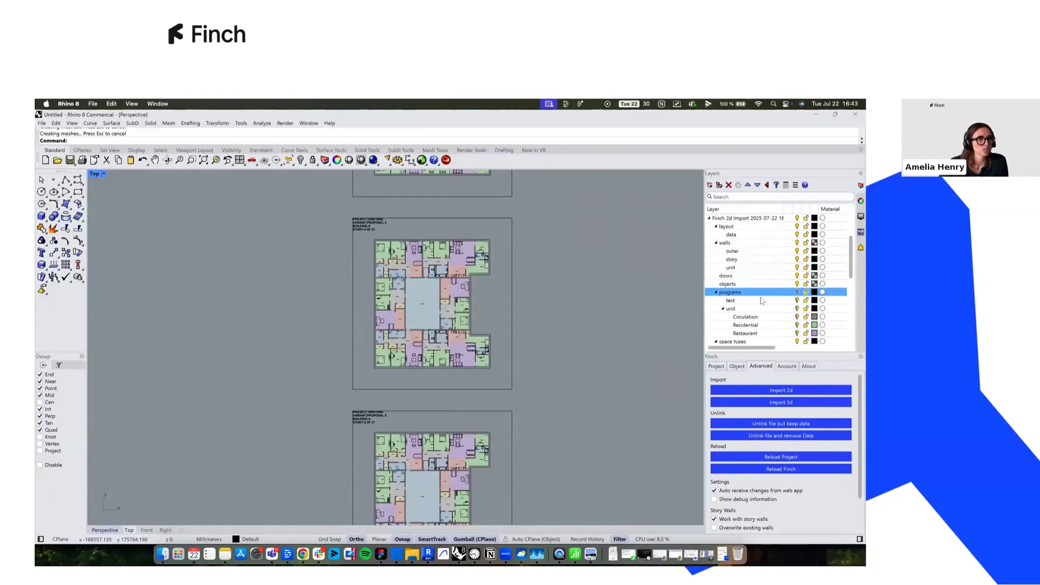
left_click(709, 219)
left_click(748, 276)
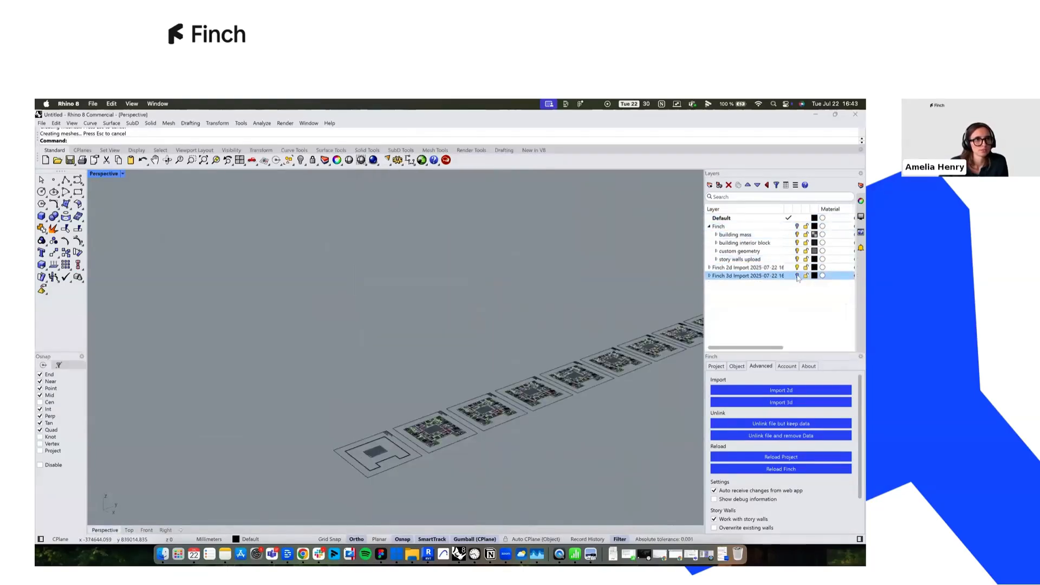
scroll(361, 347, "down", 2)
mouse_move(383, 357)
right_mouse_down()
mouse_move(404, 343)
mouse_move(397, 355)
right_mouse_up()
scroll(396, 355, "up", 6)
Select several individual building elements at the top of the imported 3D tower and examine the model from around it.
left_click(392, 308)
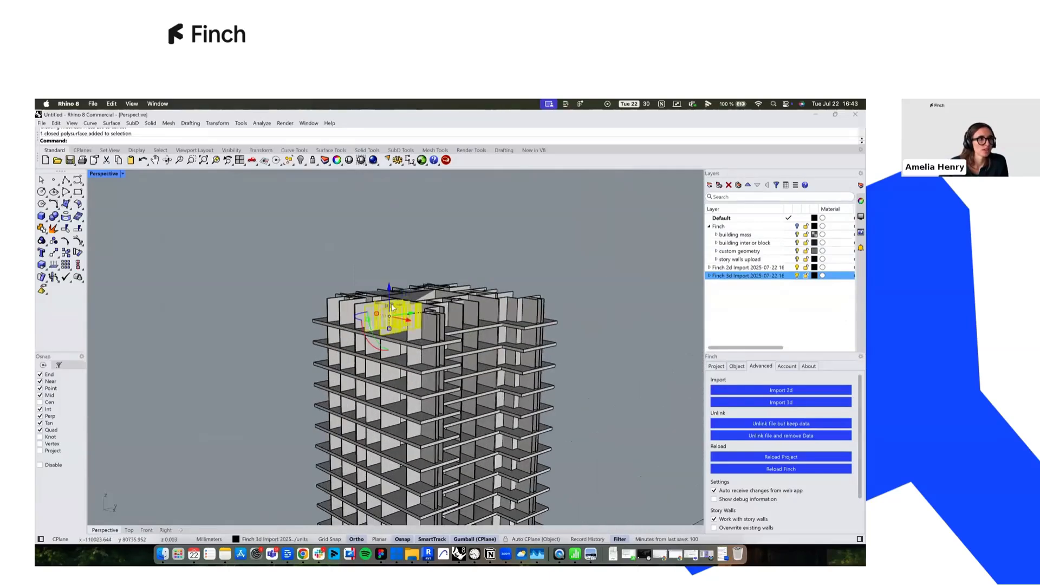
scroll(436, 325, "up", 3)
left_click(437, 324)
left_click(469, 294)
left_click(497, 264)
scroll(497, 265, "down", 8)
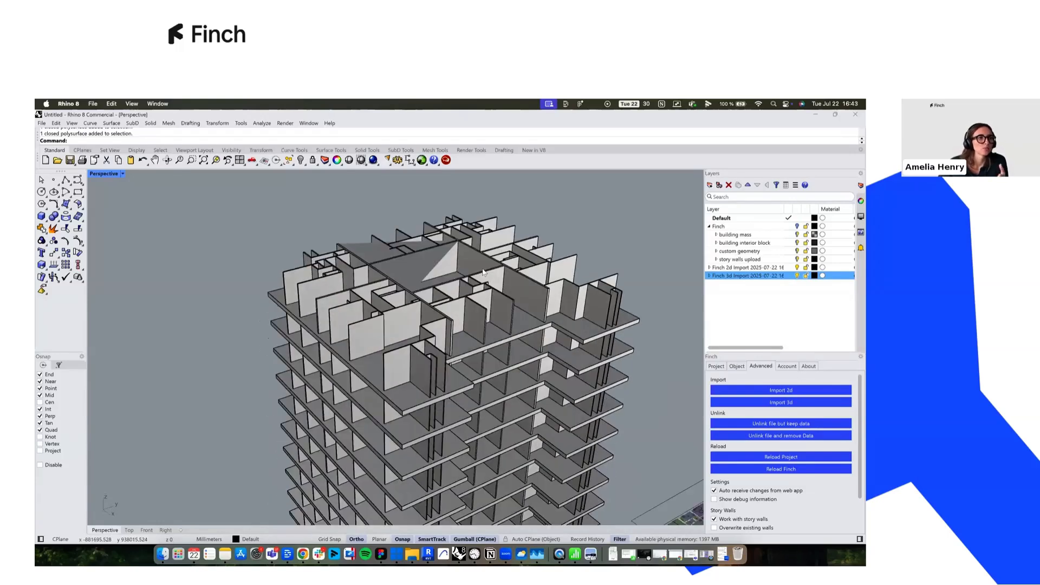
right_click_drag(552, 240, 553, 265)
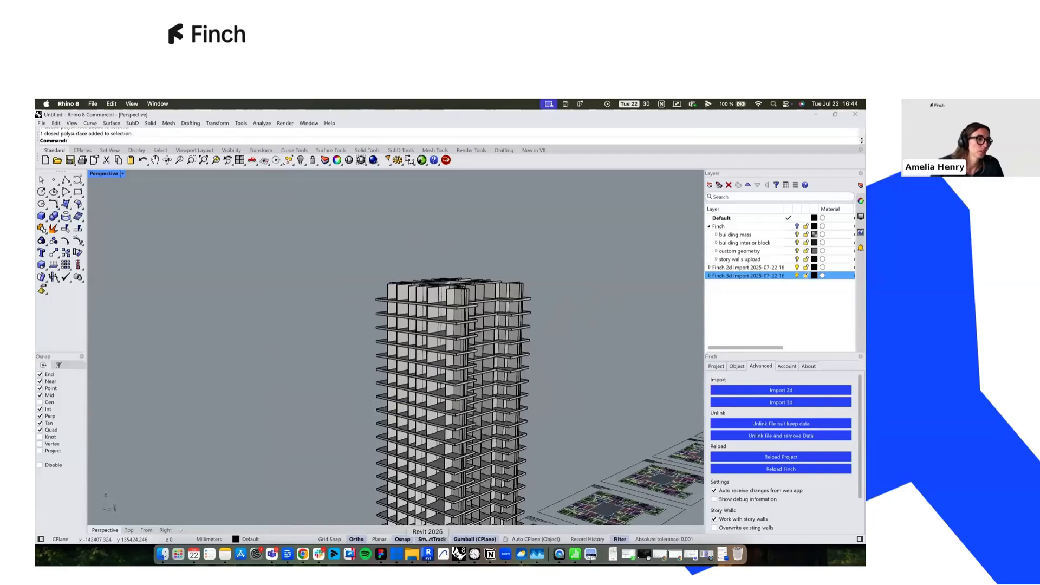
Switch back to Finch in Chrome, open Proposal 4 and examine its area metrics and program distribution.
left_click(428, 552)
left_click(303, 554)
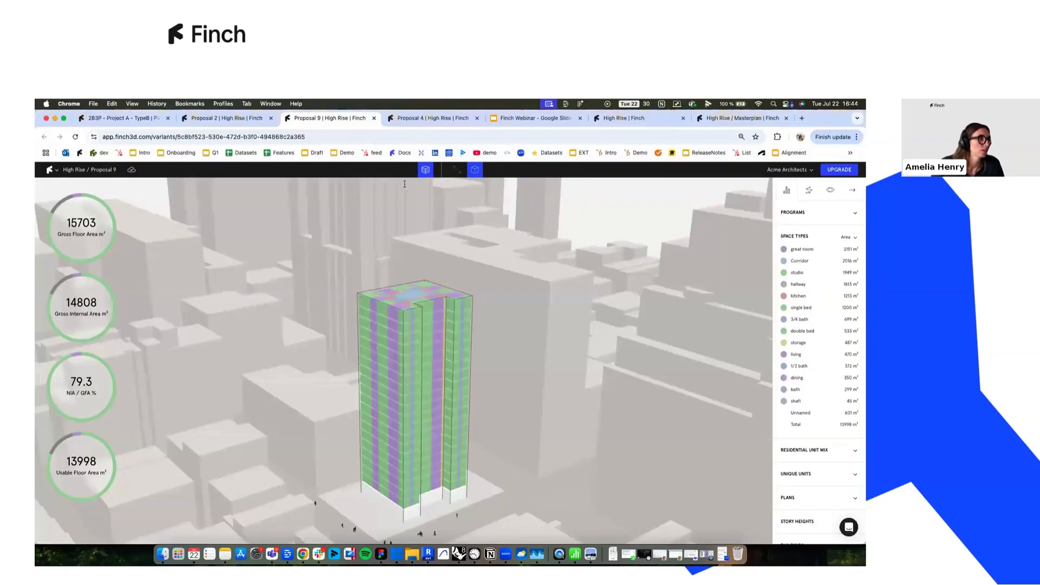
left_click(428, 118)
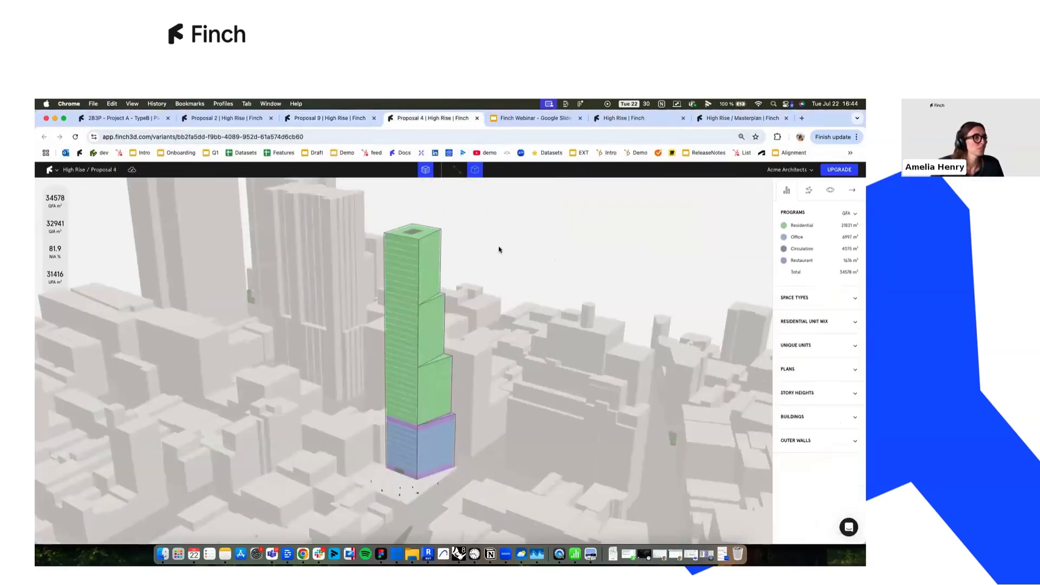
mouse_move(57, 234)
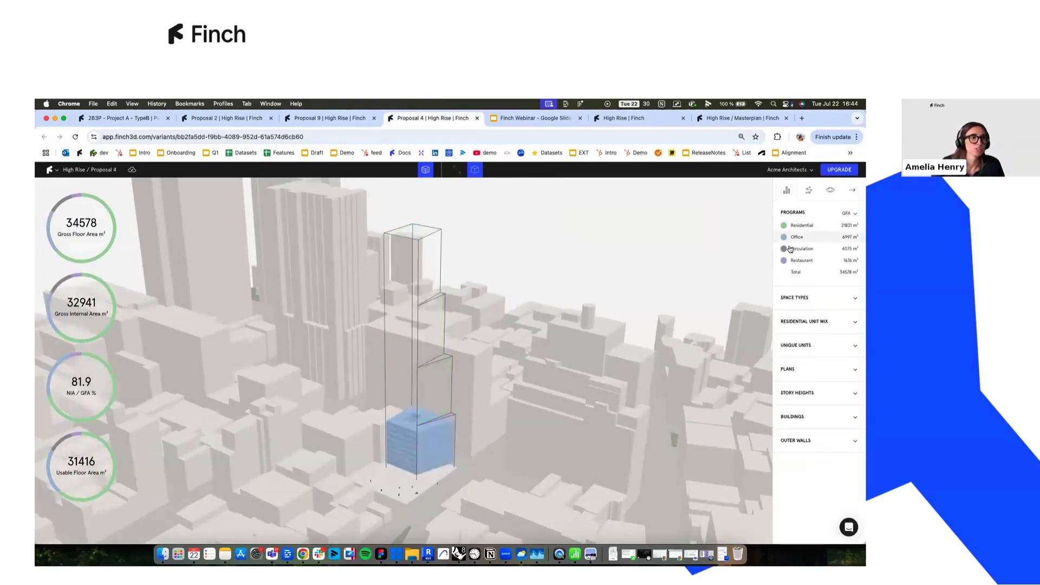
List Proposal 4's space types by quantity and open the plan of story 36.
left_click(807, 298)
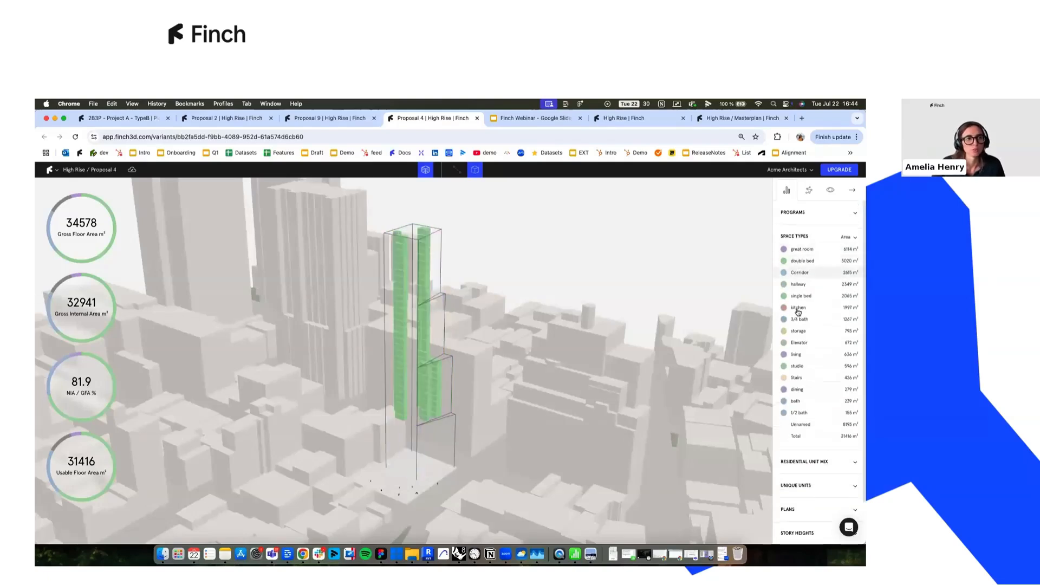
left_click(847, 237)
left_click(840, 271)
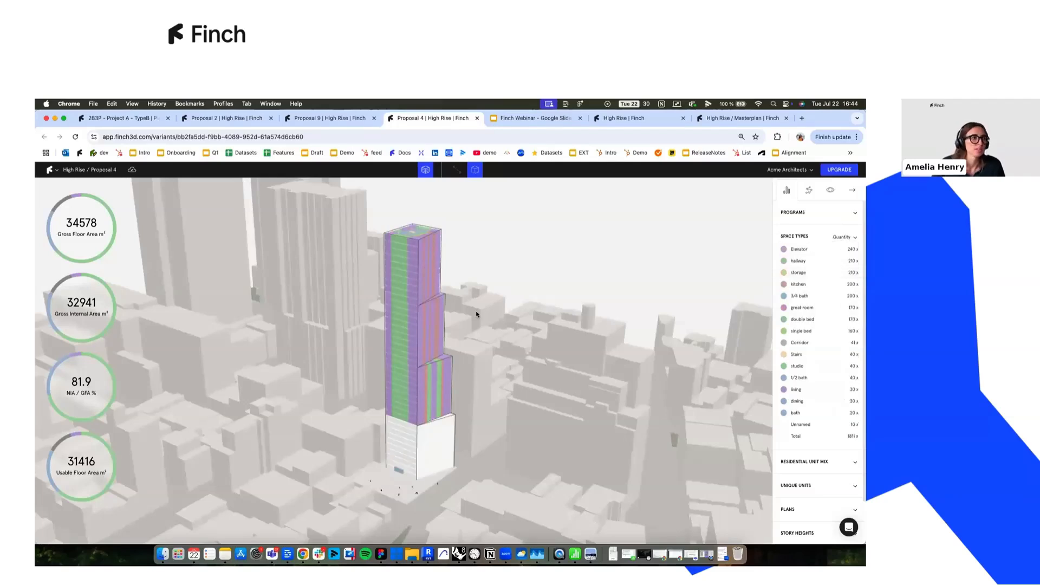
scroll(476, 315, "up", 5)
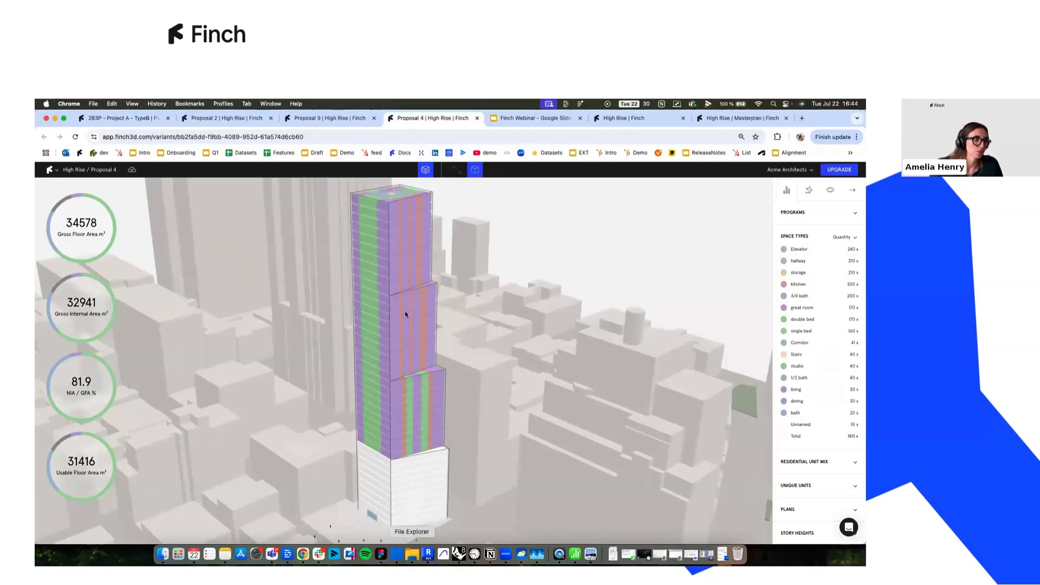
double_click(382, 245)
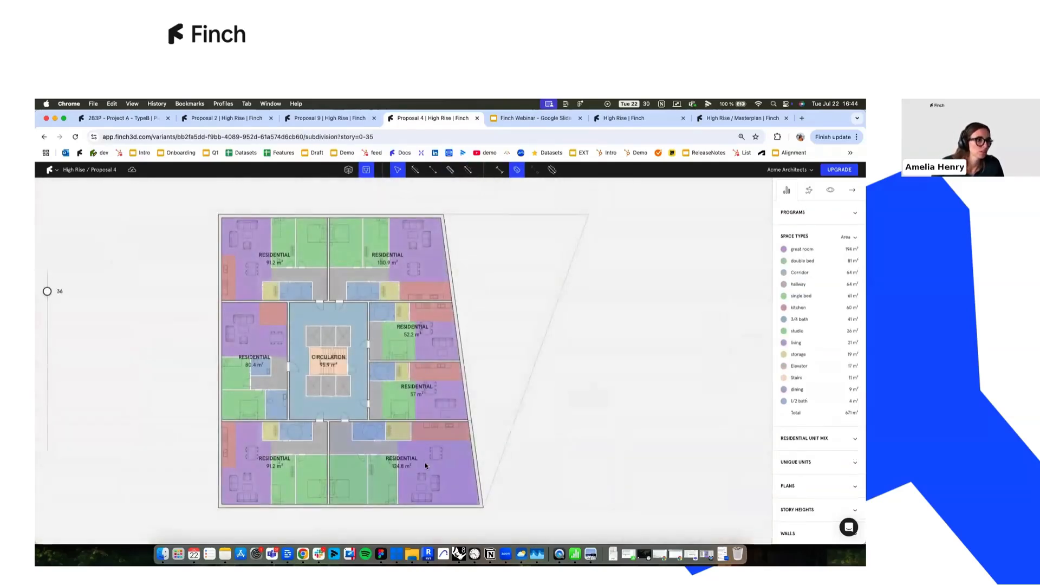
Switch to Revit and open the Level 0-34 floor plan around its lower residential units.
left_click(429, 554)
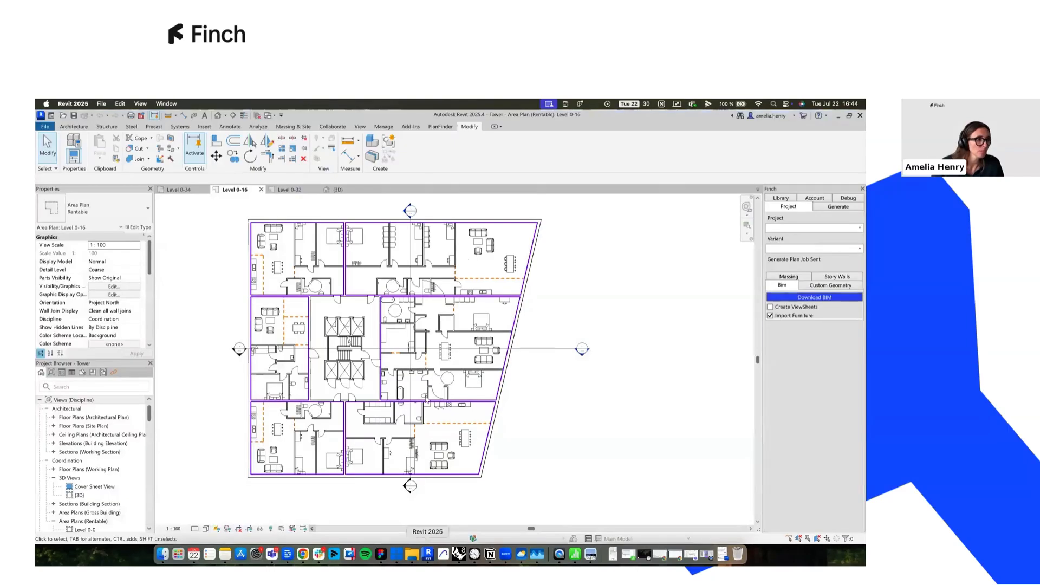
left_click(179, 190)
scroll(367, 394, "up", 5)
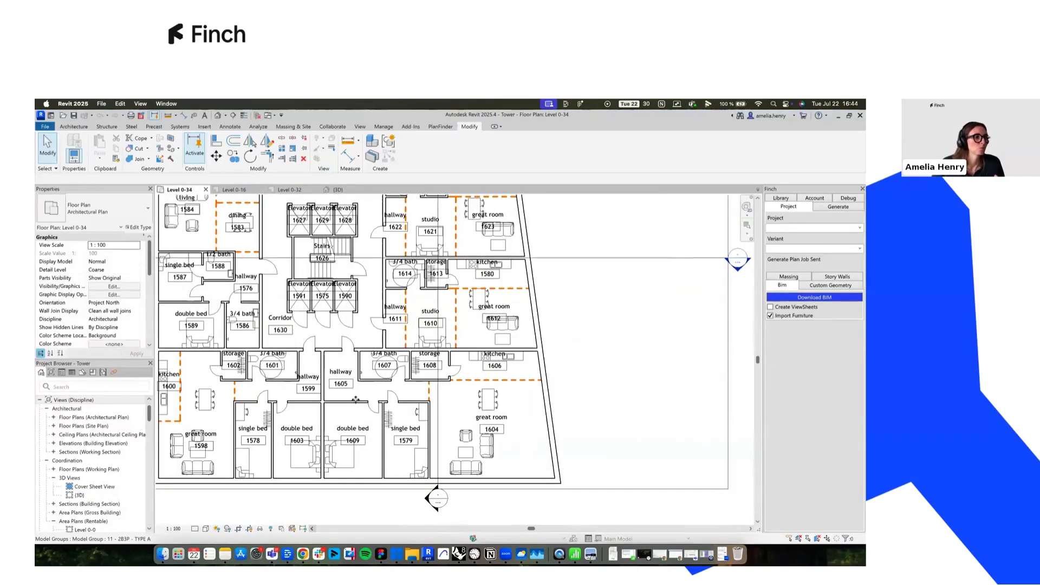
Open the 2B3P unit group at the double bedroom for editing, inspect the selection options of its hallway wall, and discard the group edit.
left_click(357, 403)
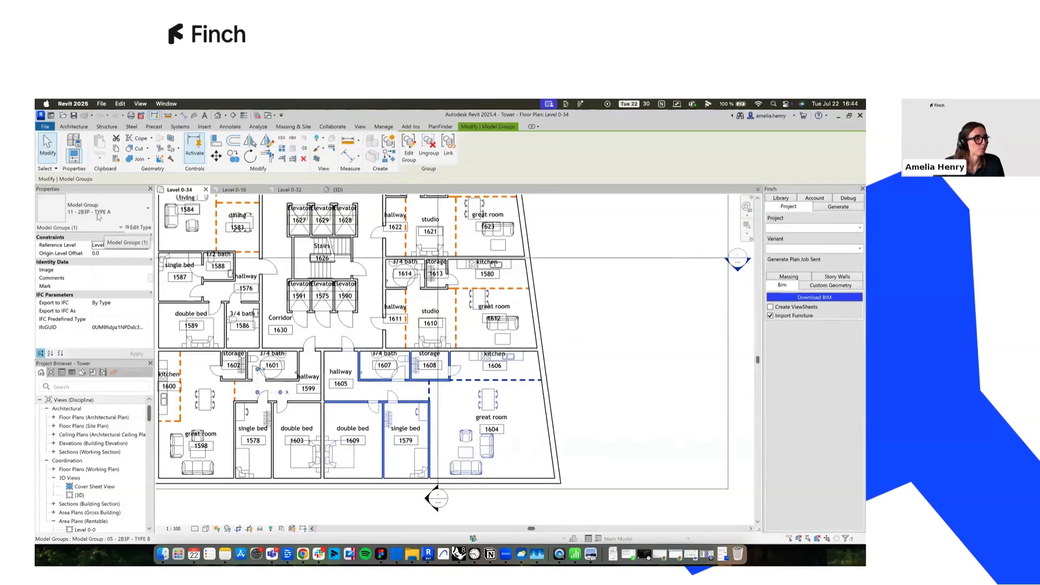
double_click(359, 404)
left_click(359, 404)
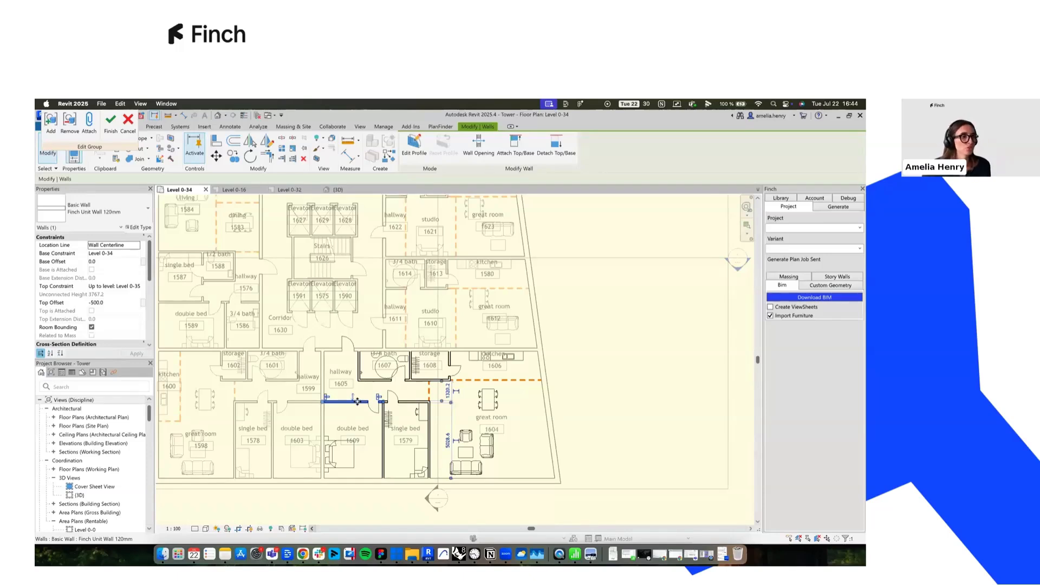
right_click(357, 401)
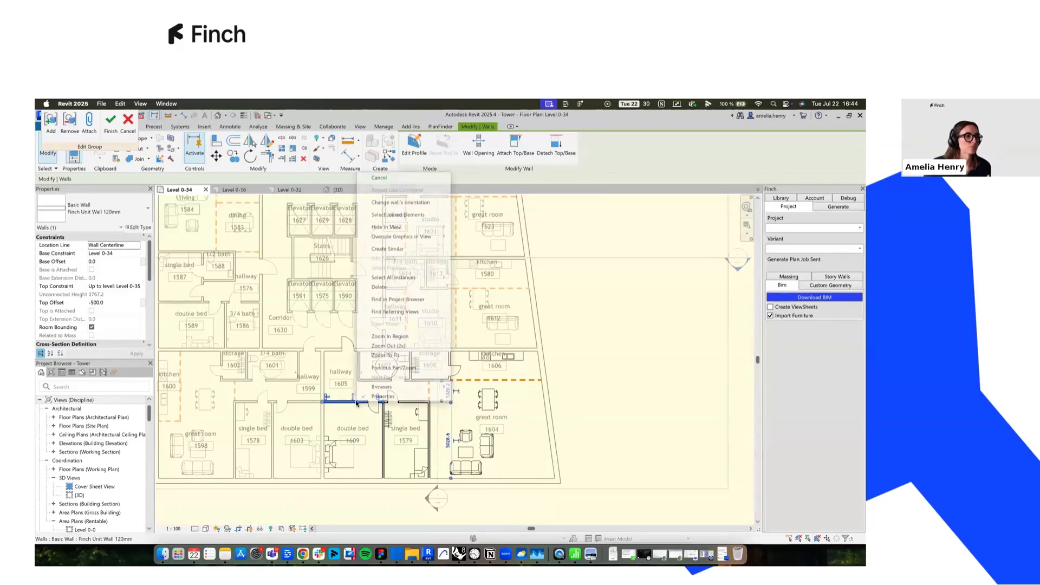
mouse_move(428, 278)
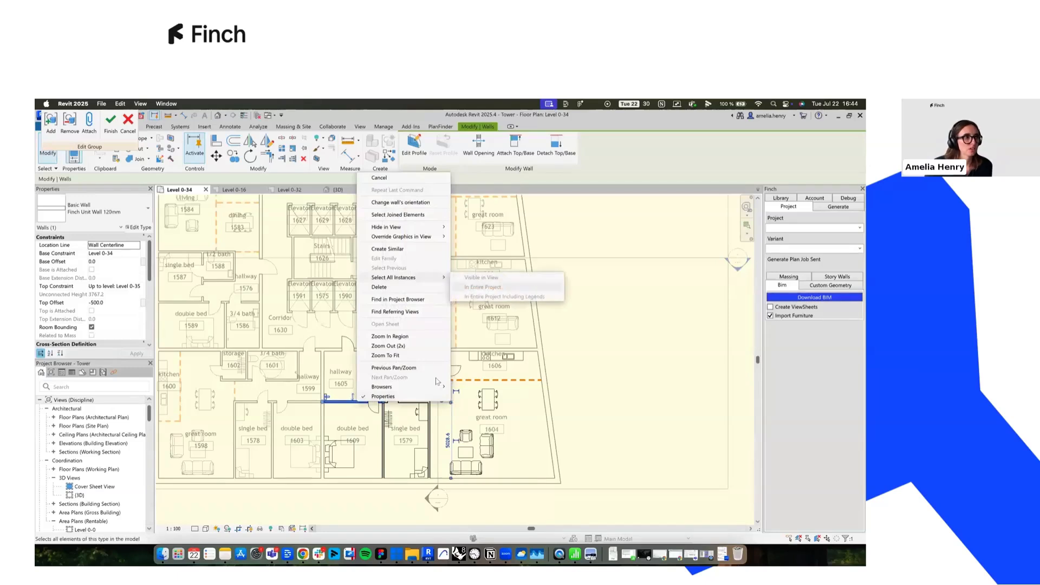
left_click(252, 234)
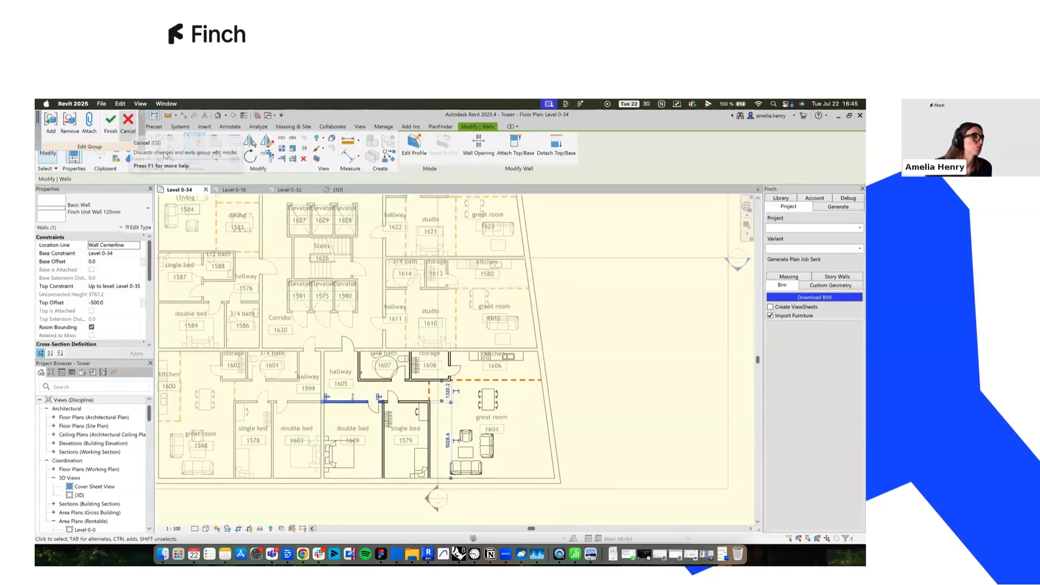
left_click(128, 124)
View the Level 0-16 area plan, switch to Finch in Chrome and show the High Rise masterplan.
left_click(234, 190)
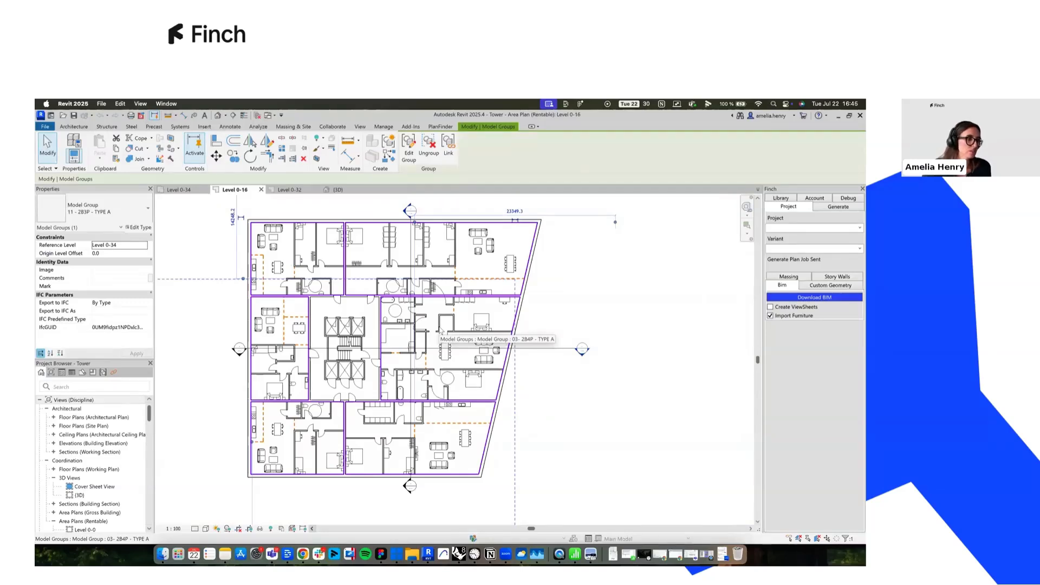
left_click(303, 554)
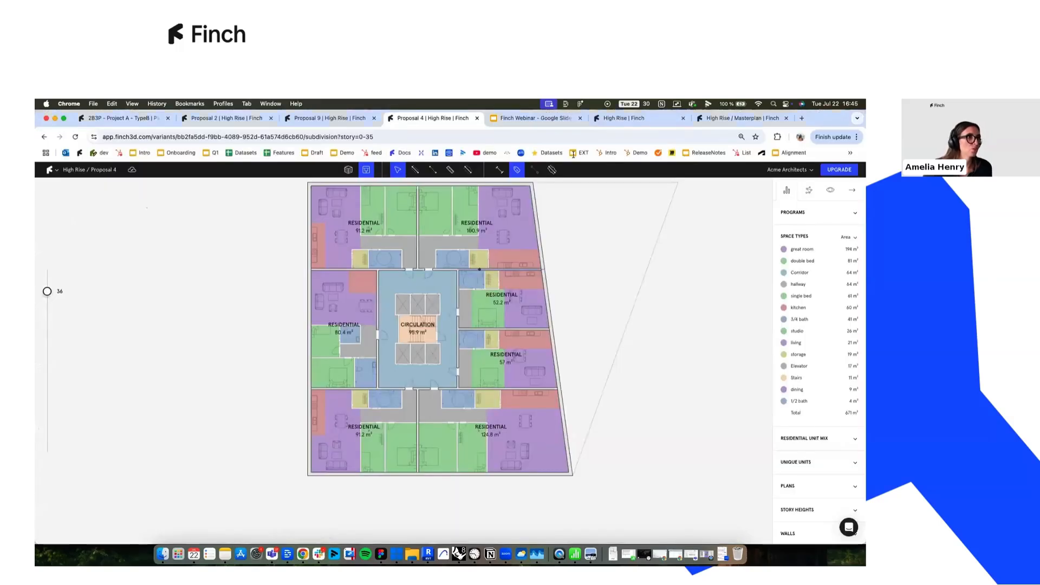
left_click(700, 120)
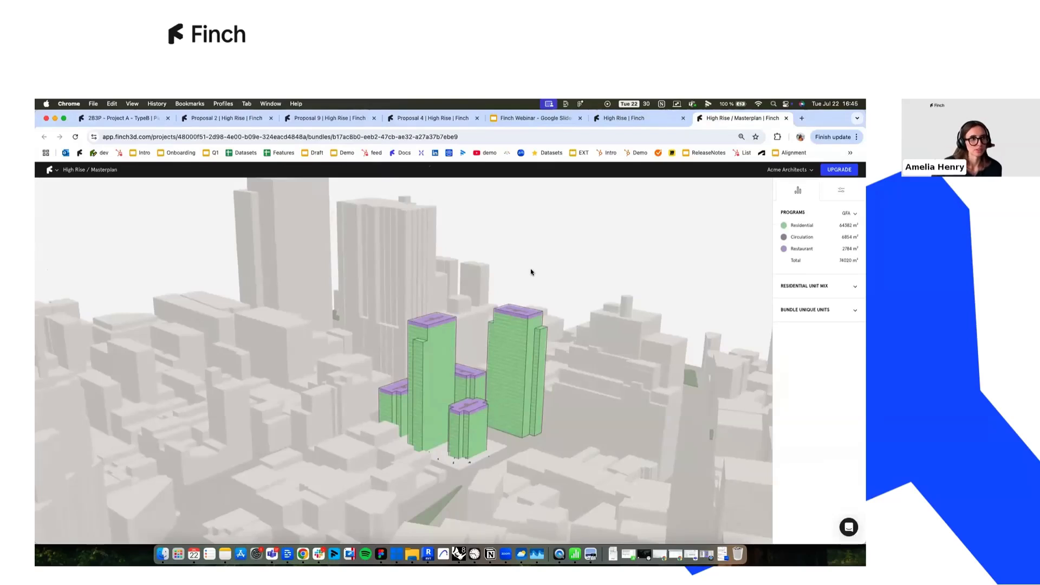
Look through the High Rise project's variants and open its Masterplan variant bundle.
left_click(614, 118)
scroll(374, 355, "up", 10)
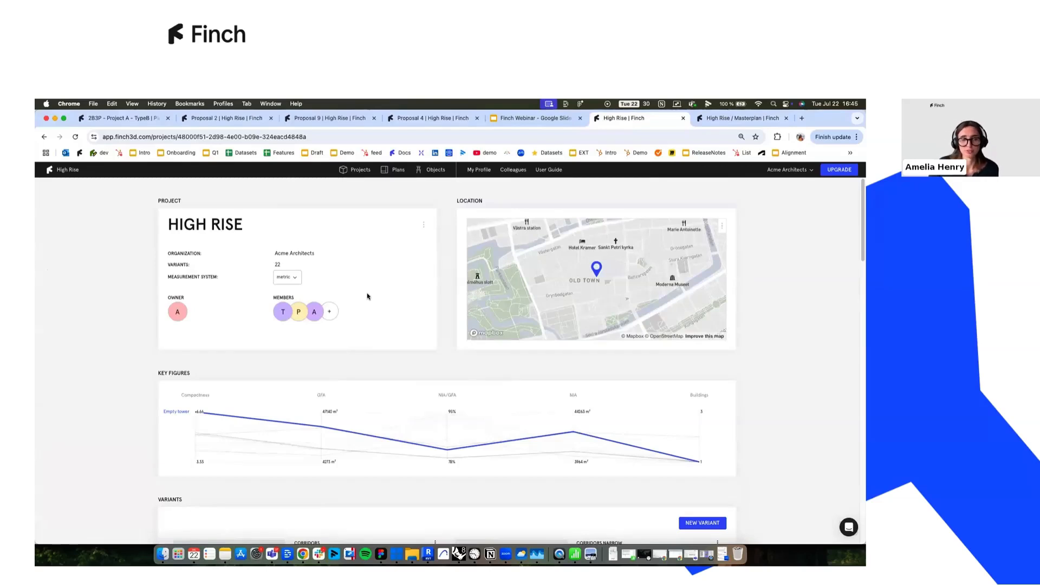
scroll(457, 399, "down", 10)
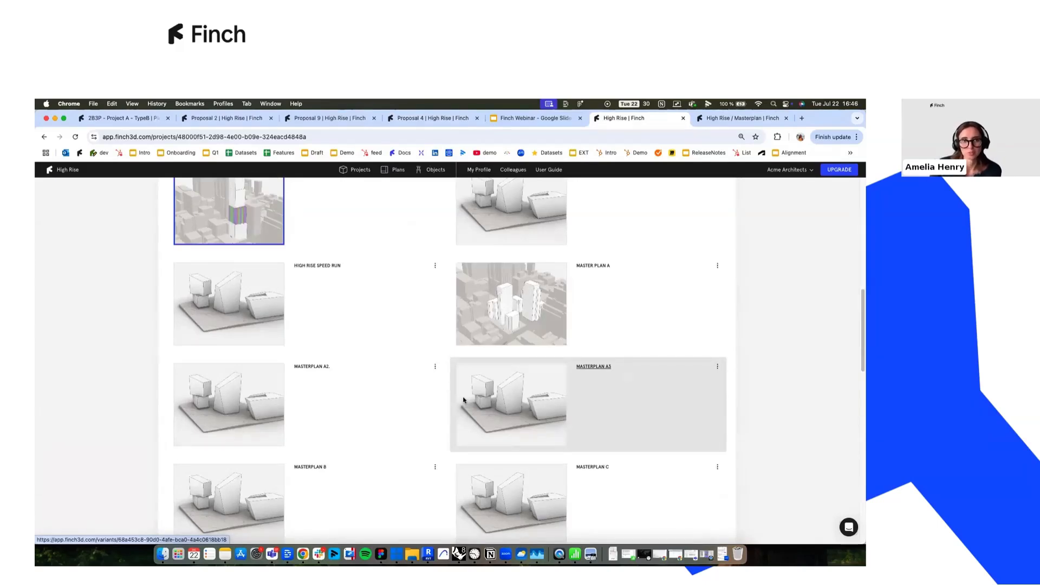
scroll(465, 385, "down", 10)
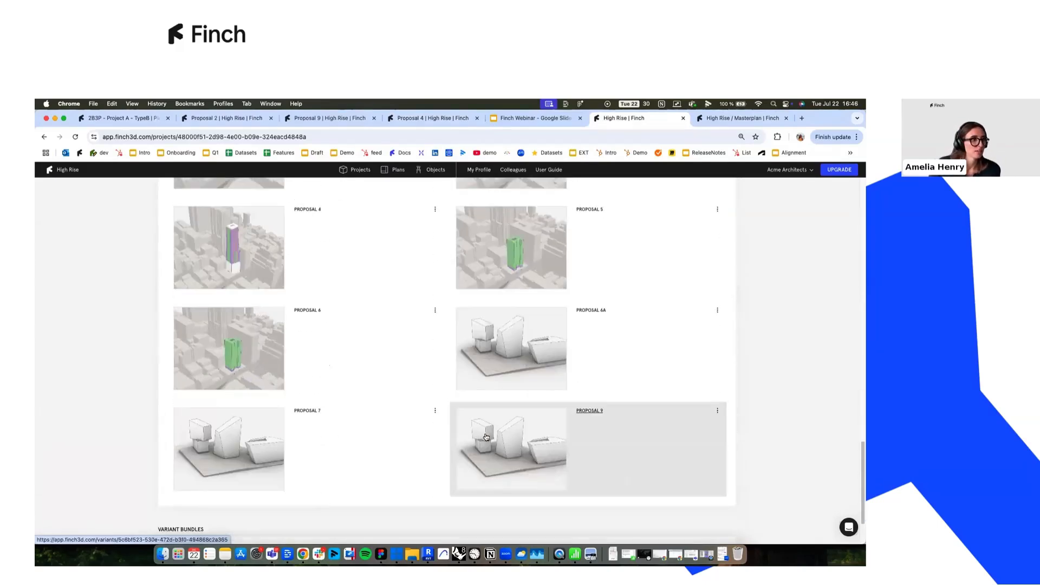
scroll(280, 470, "down", 3)
left_click(274, 491)
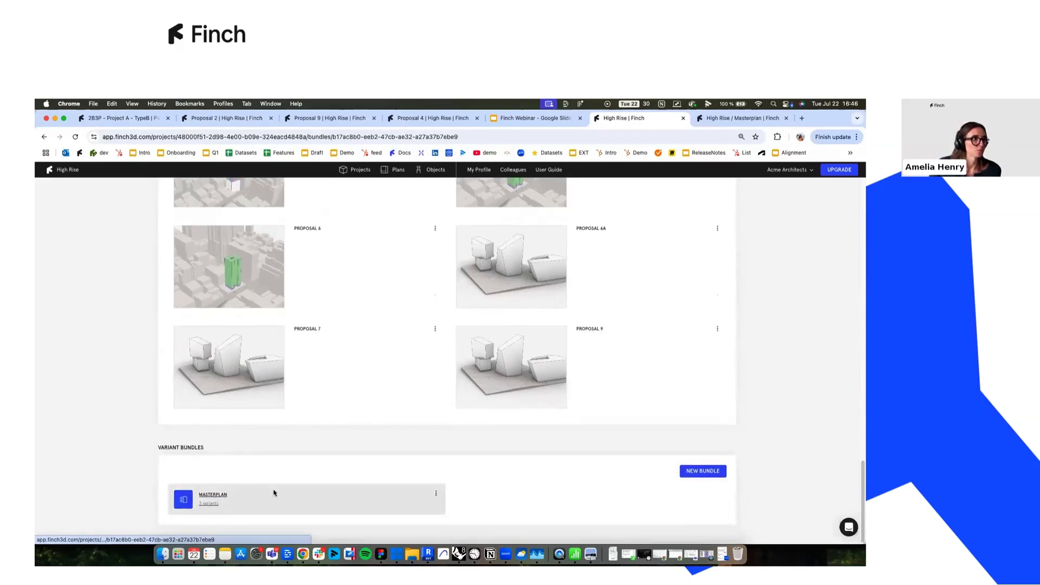
Examine the masterplan towers from several sides and list their programs by embodied carbon.
scroll(558, 247, "up", 5)
left_click_drag(395, 302, 506, 281)
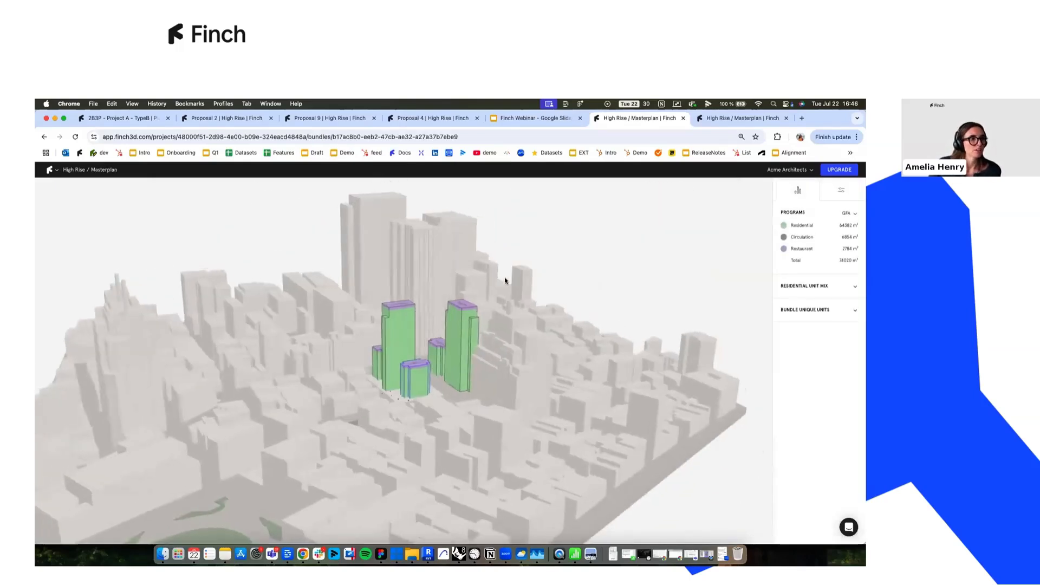
left_click_drag(427, 335, 334, 343)
scroll(334, 344, "up", 5)
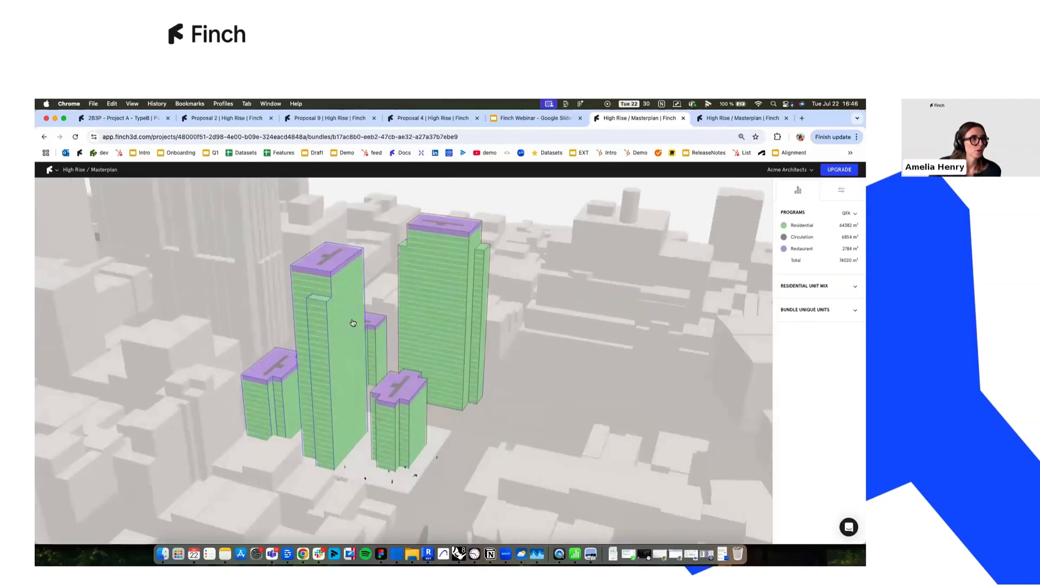
left_click_drag(367, 299, 344, 296)
left_click_drag(735, 268, 799, 228)
left_click(841, 217)
left_click(849, 218)
left_click(849, 213)
left_click(827, 288)
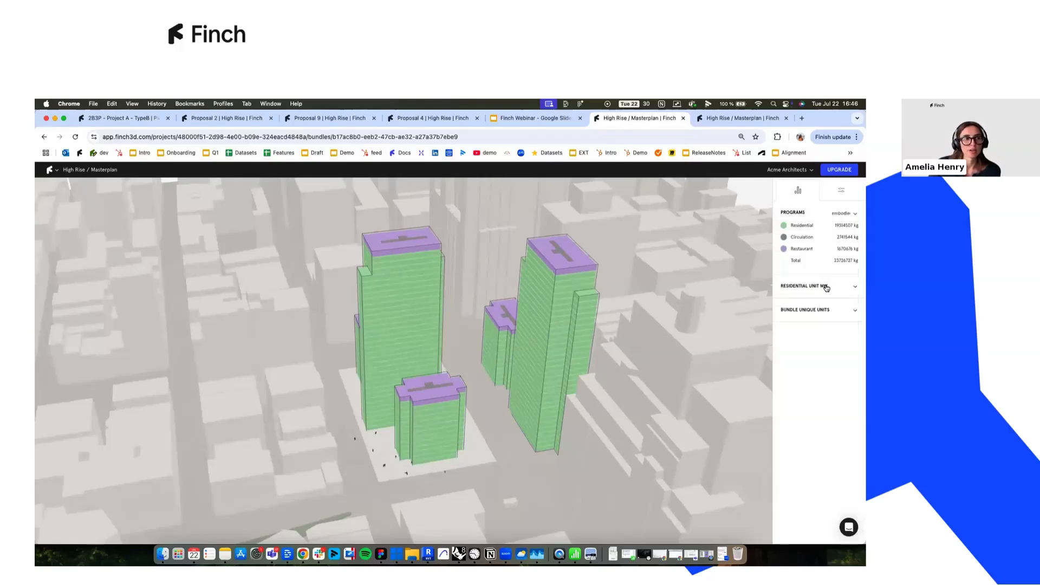
List the masterplan's programs by revenue.
left_click(849, 214)
scroll(841, 324, "down", 1)
left_click(840, 335)
left_click(846, 214)
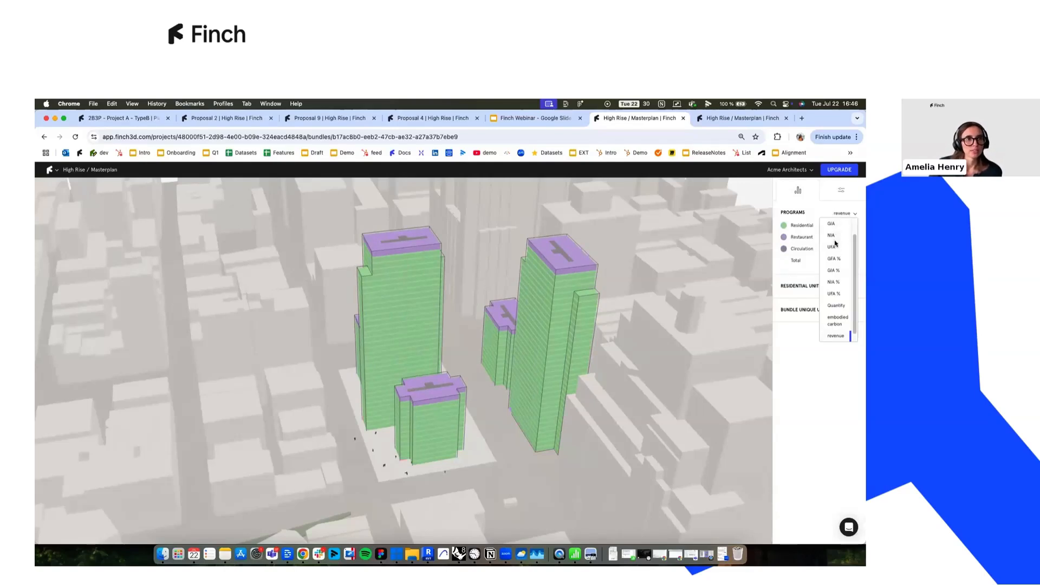
Show the residential unit mix on the masterplan towers and list it by quantity.
left_click(800, 286)
scroll(554, 343, "down", 5)
left_click_drag(555, 343, 571, 287)
scroll(470, 331, "up", 5)
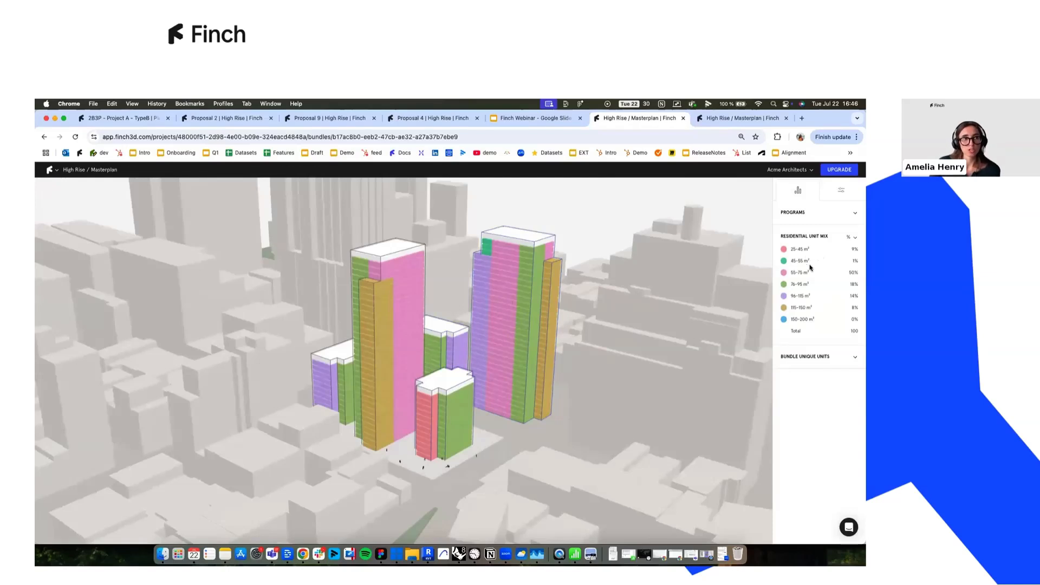
left_click(852, 237)
left_click(848, 267)
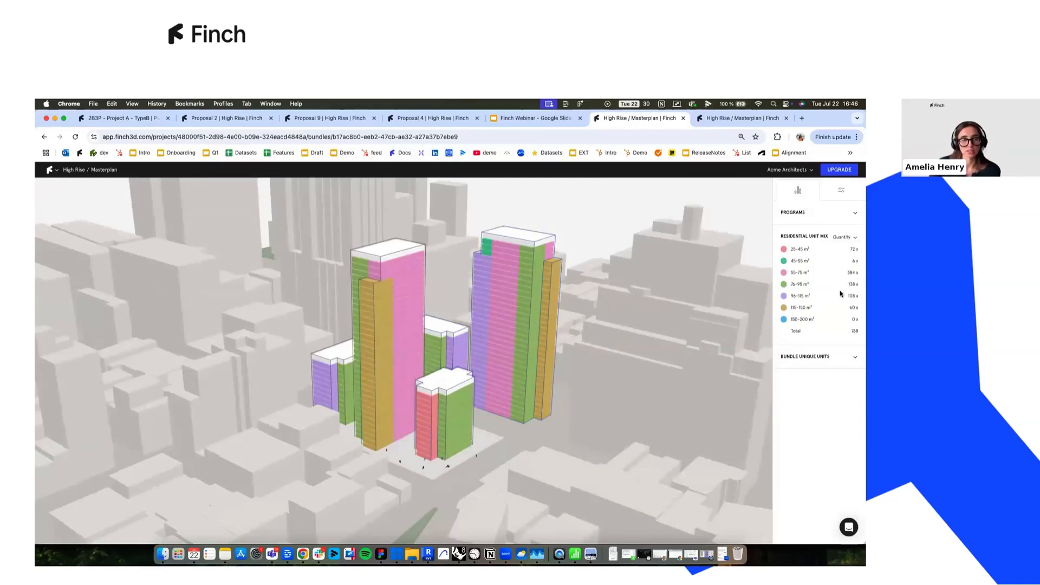
Display the bundle's unique units, and switch the Master plan A variant off and back on among the bundled variants.
left_click(828, 357)
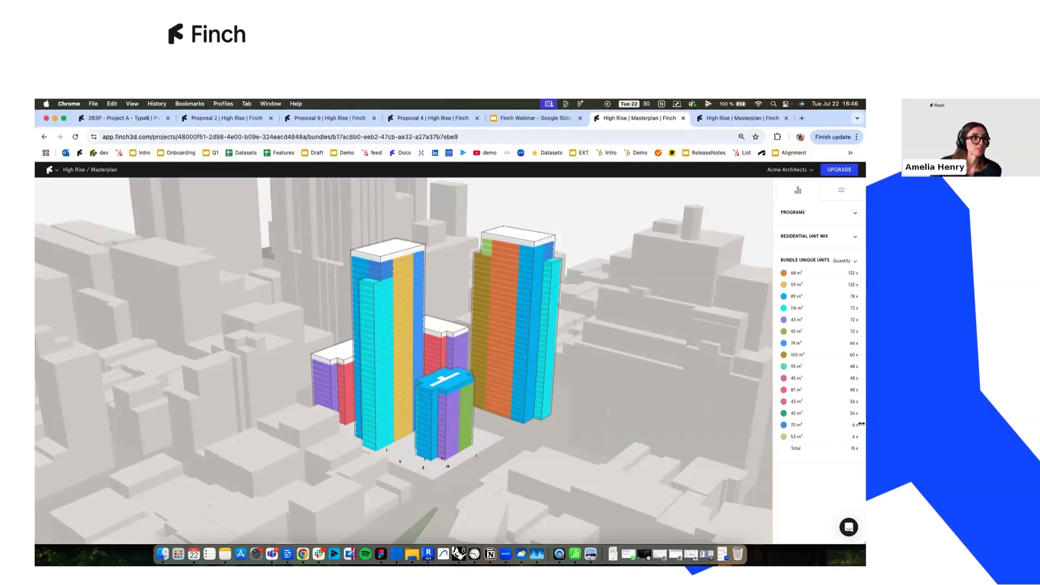
left_click(841, 191)
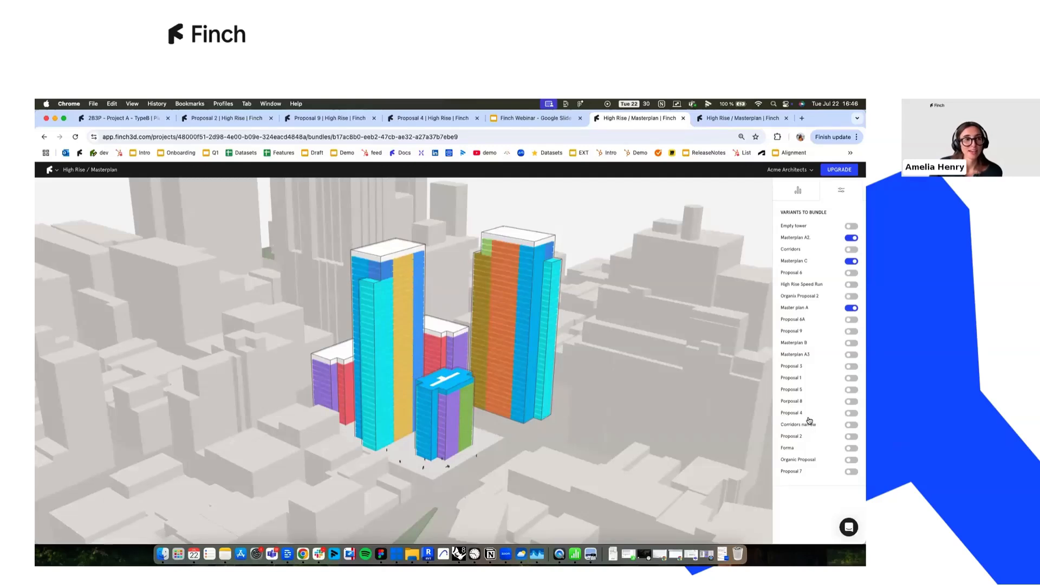
left_click(850, 308)
left_click(851, 308)
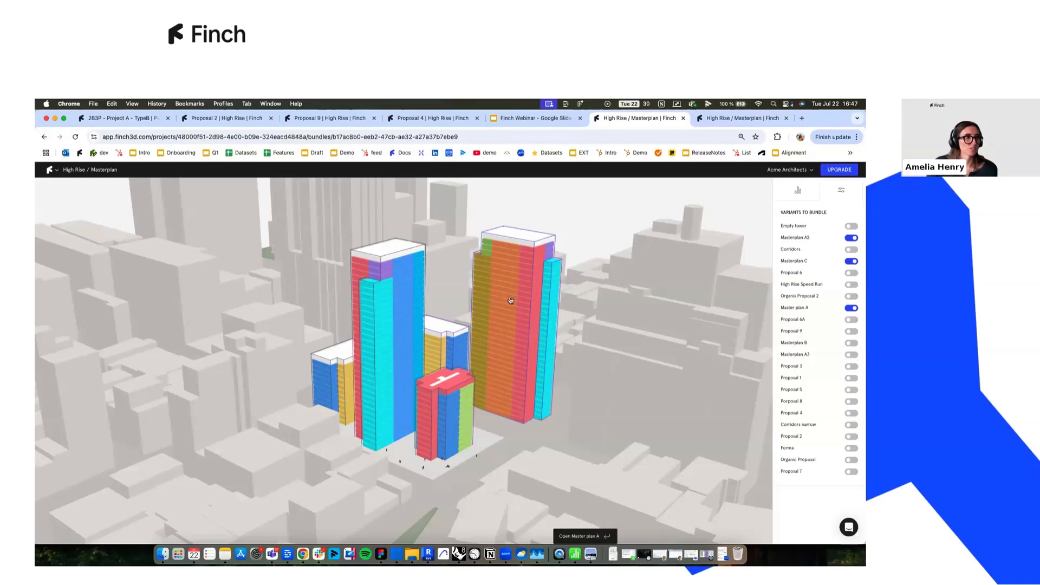
Open the Master plan A variant from the bundle and expand its space types.
key("Return")
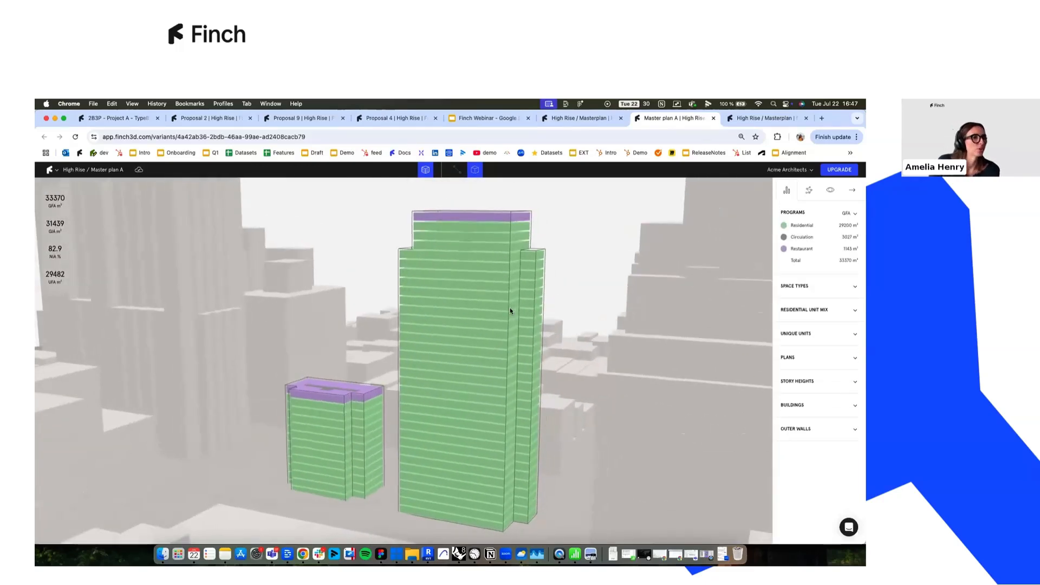
left_click(796, 288)
scroll(502, 293, "down", 5)
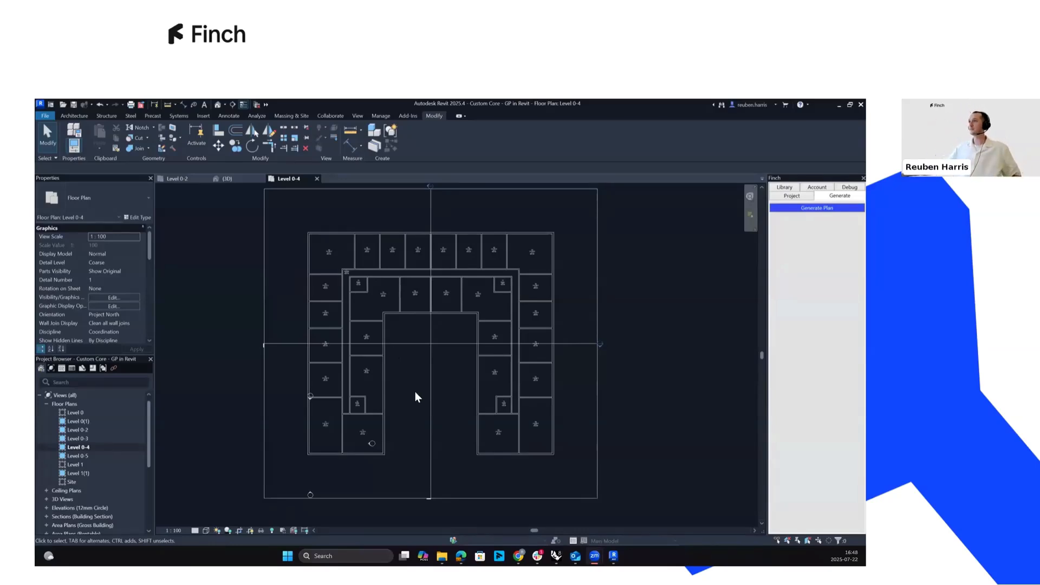
Examine the apartment rooms, corridor and stairs on the U-shaped building's Level 0-4 floor plan in Revit.
scroll(418, 398, "down", 1)
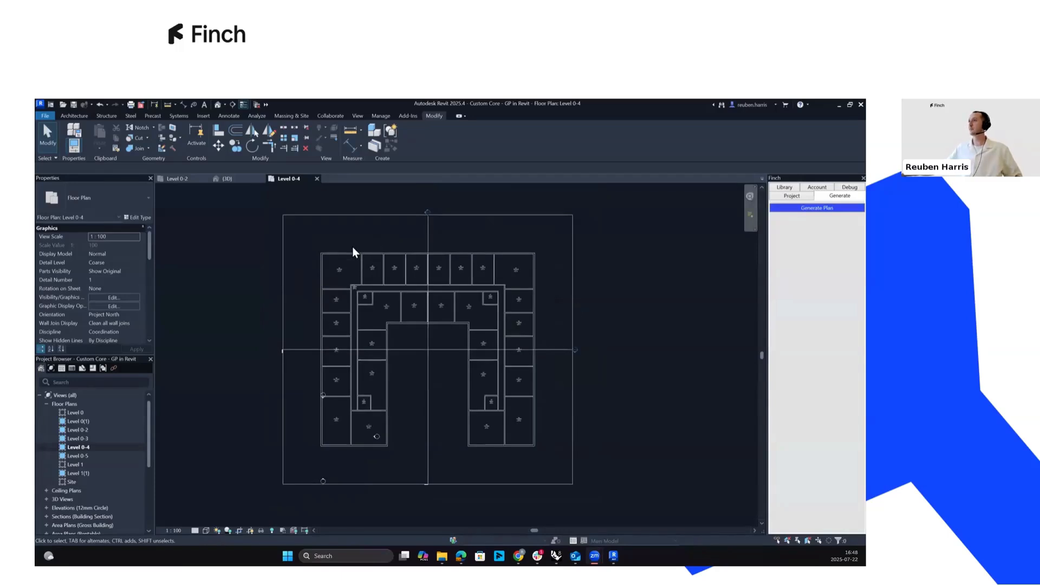
scroll(459, 239, "up", 1)
scroll(459, 340, "down", 1)
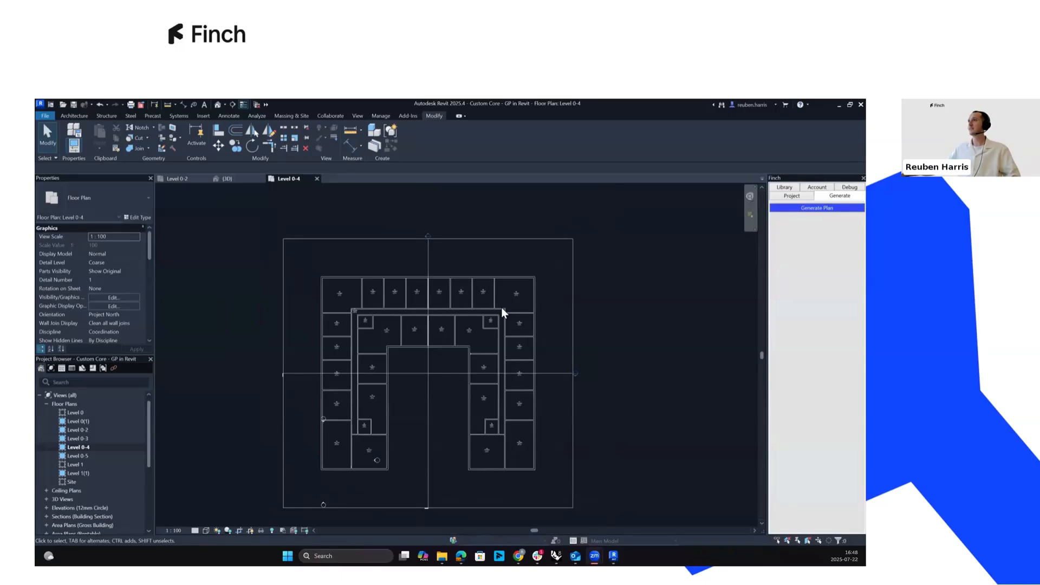
middle_click_drag(577, 303, 573, 298)
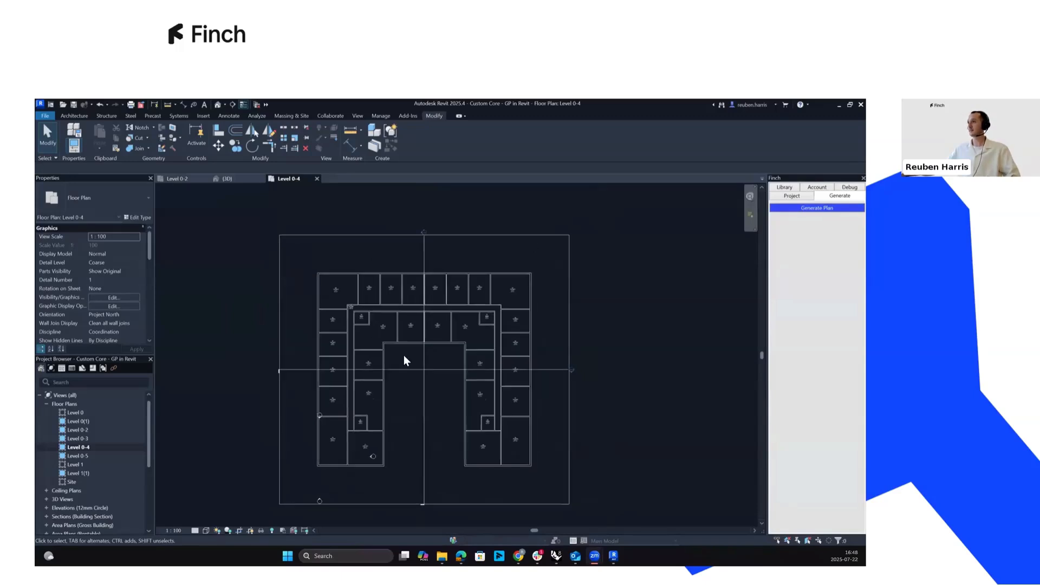
scroll(488, 420, "up", 1)
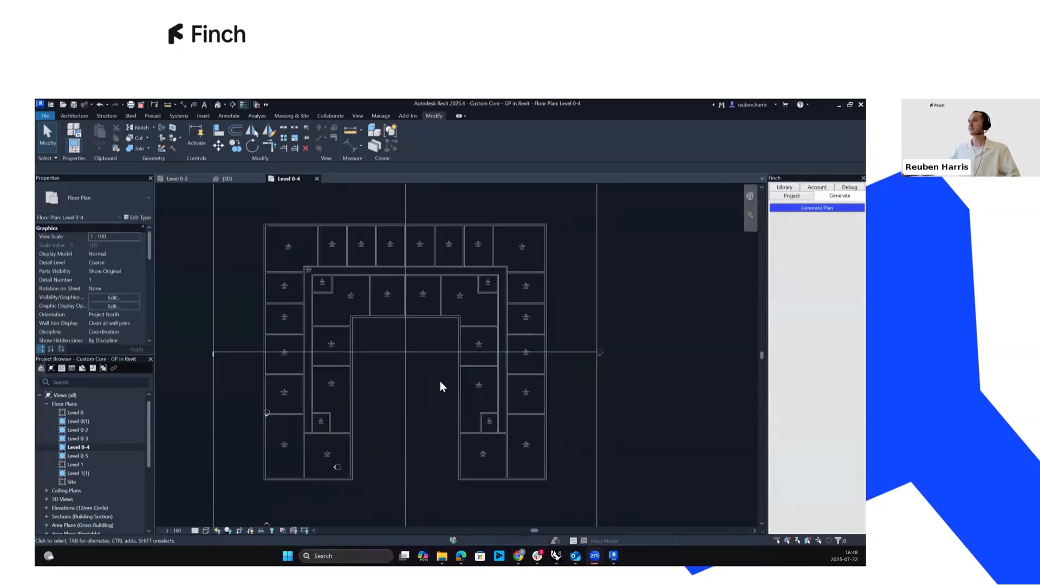
scroll(443, 387, "down", 1)
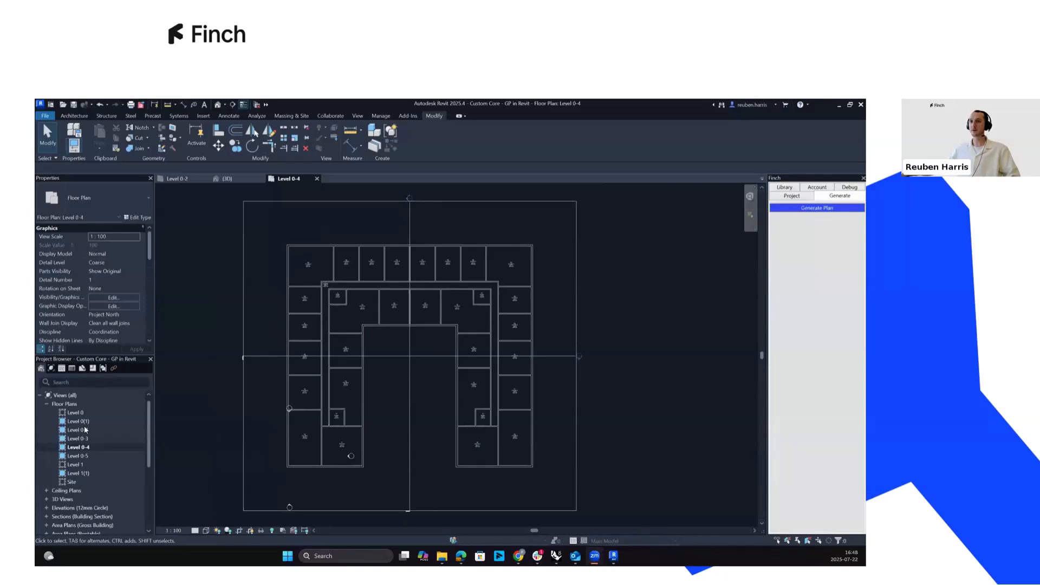
scroll(109, 491, "down", 2)
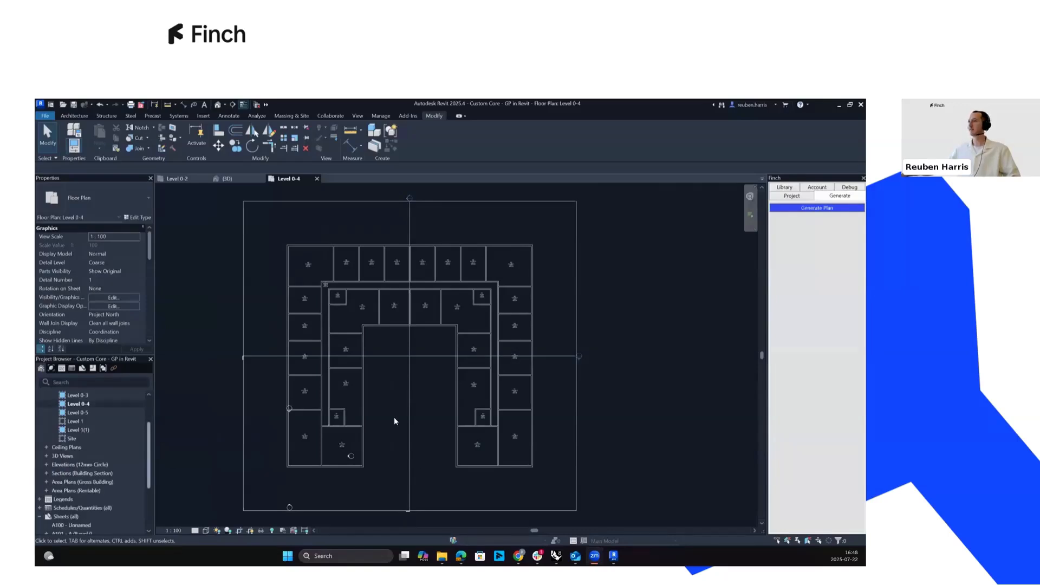
scroll(428, 304, "up", 4)
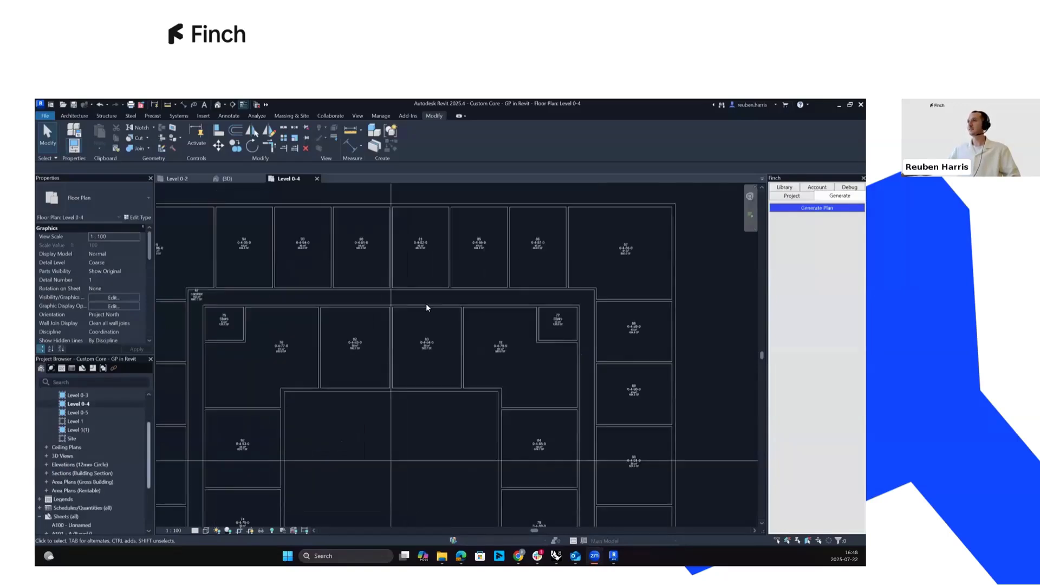
scroll(356, 388, "down", 1)
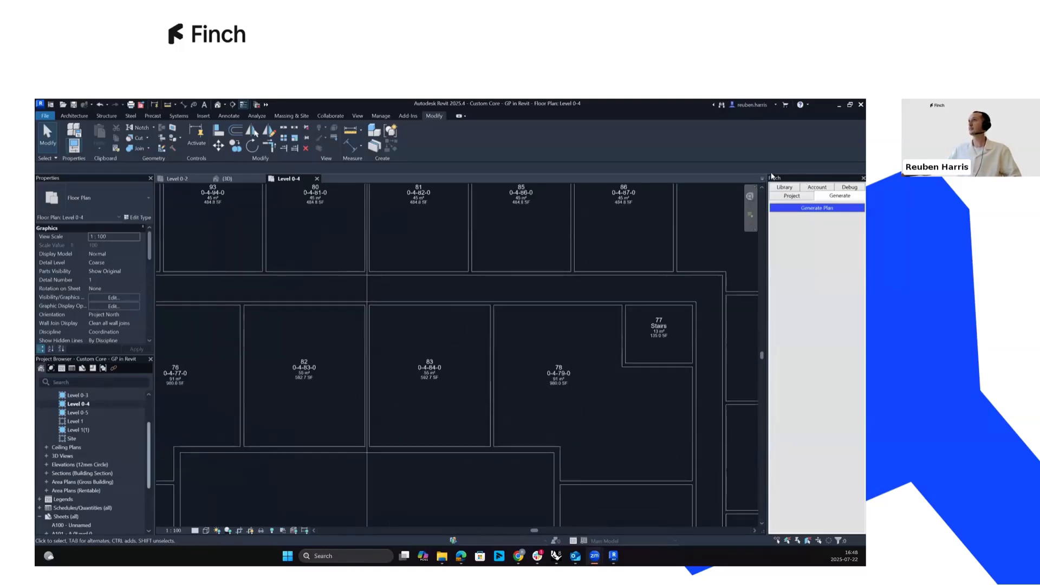
Start generating a Finch plan for room 83 (0-4-84-0), between rooms 82 and 78 on Level 0-4.
scroll(355, 388, "up", 1)
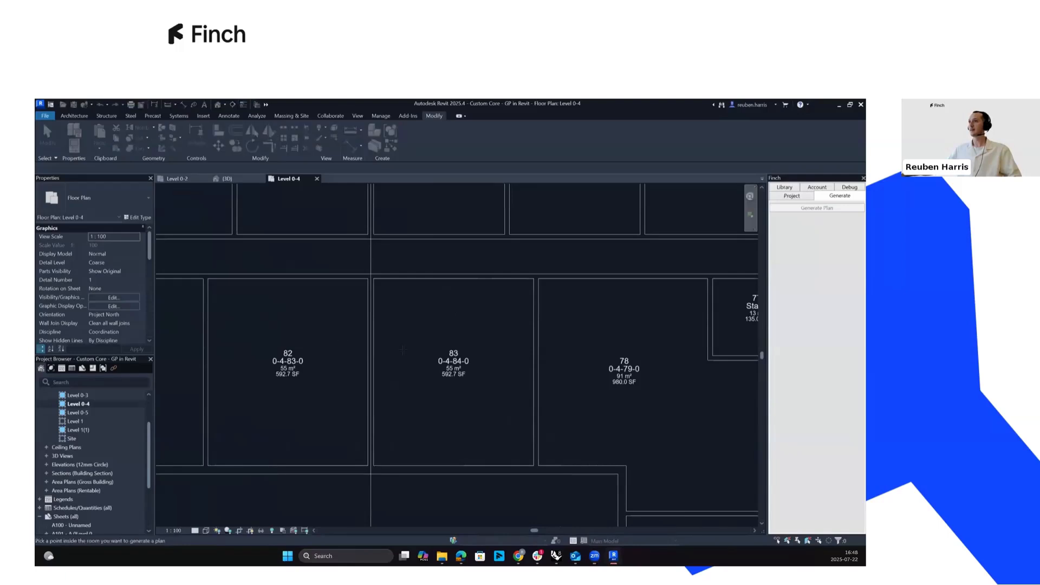
scroll(333, 379, "down", 2)
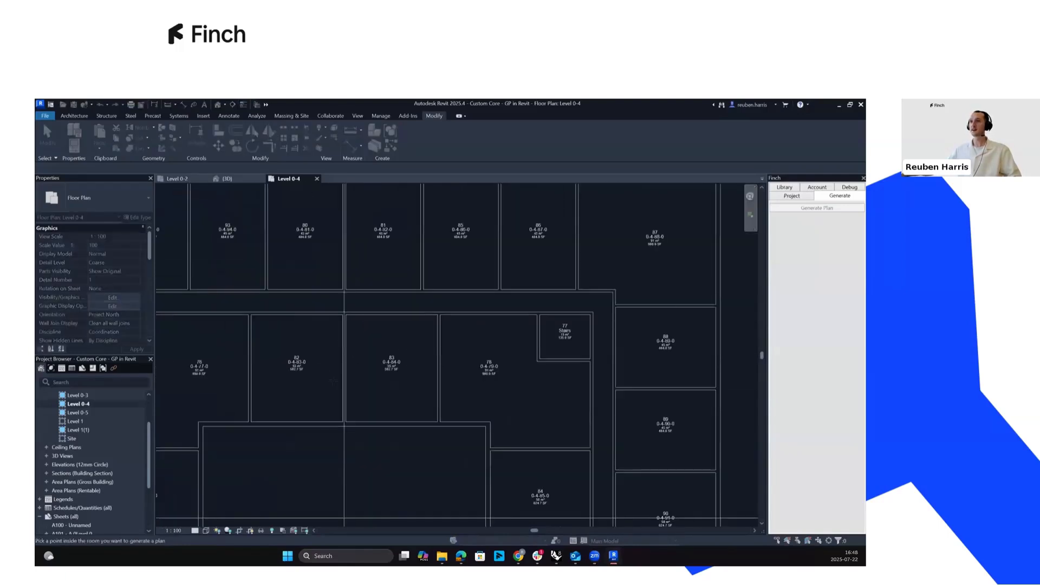
scroll(330, 434, "up", 2)
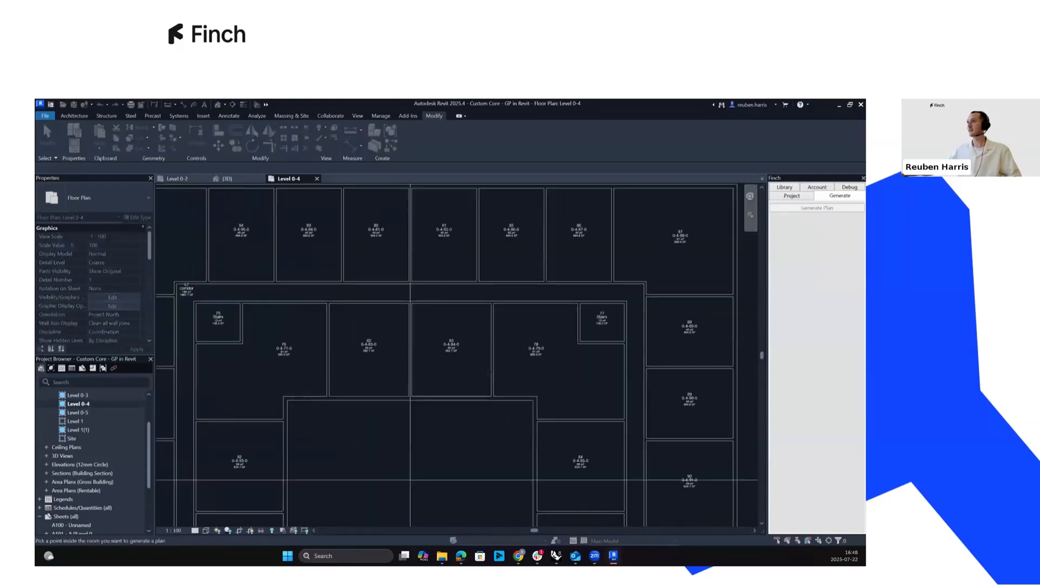
left_click(419, 345)
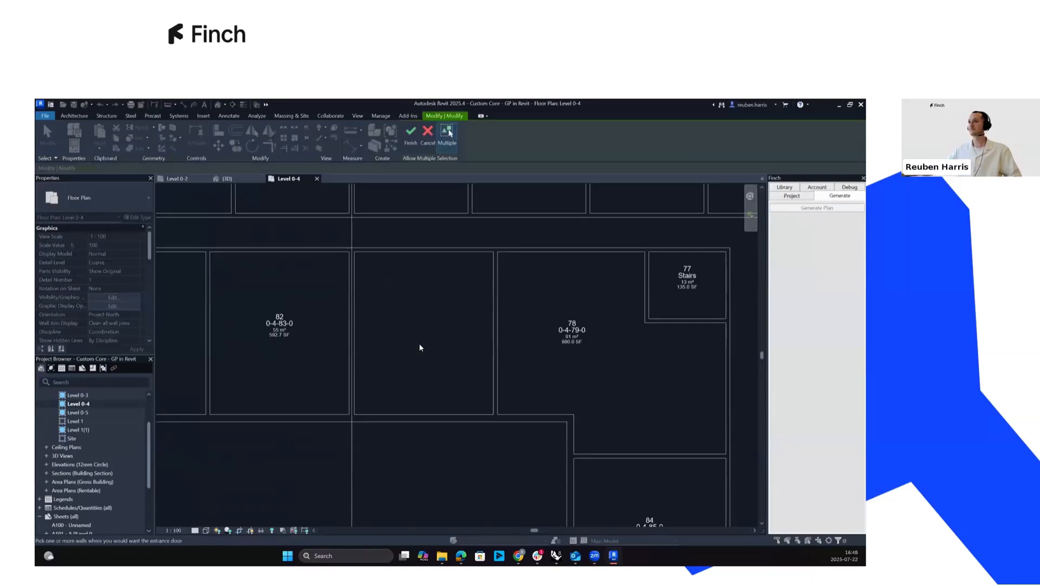
Choose the room's corridor-side wall for the entrance door and finish the selection to generate plans.
scroll(392, 380, "down", 1)
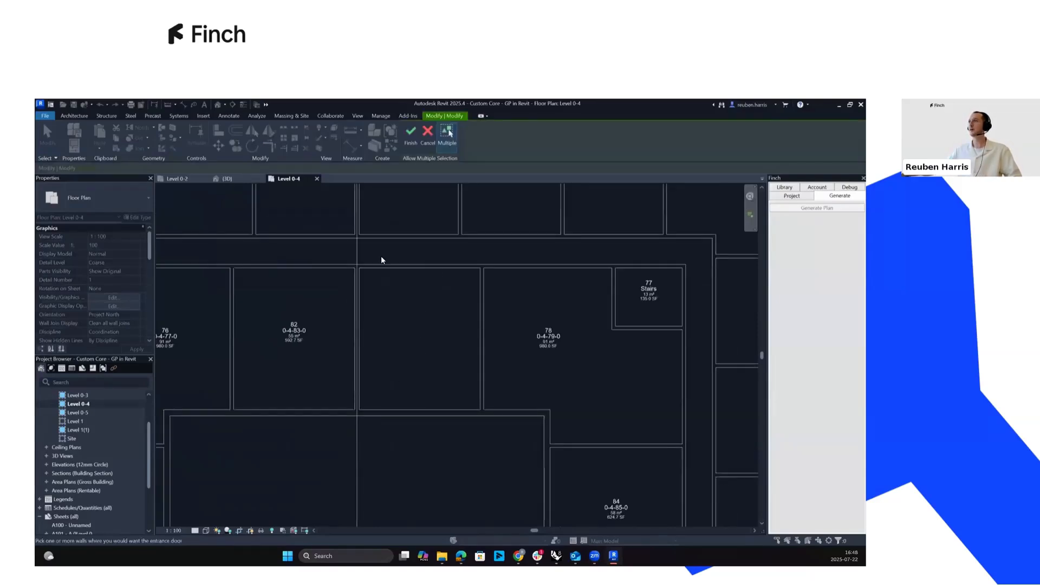
scroll(431, 370, "down", 2)
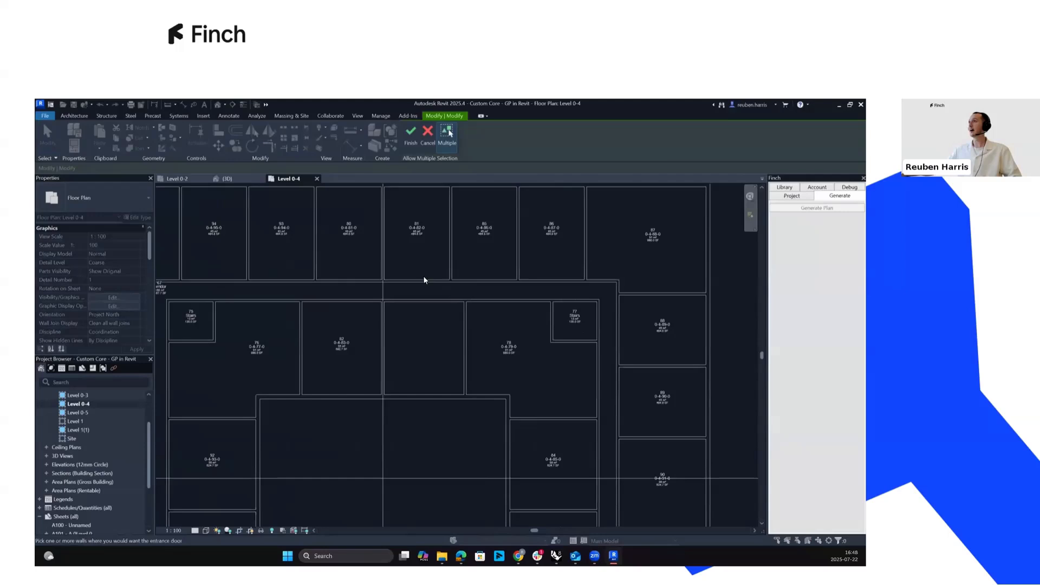
scroll(474, 356, "up", 2)
scroll(398, 307, "down", 1)
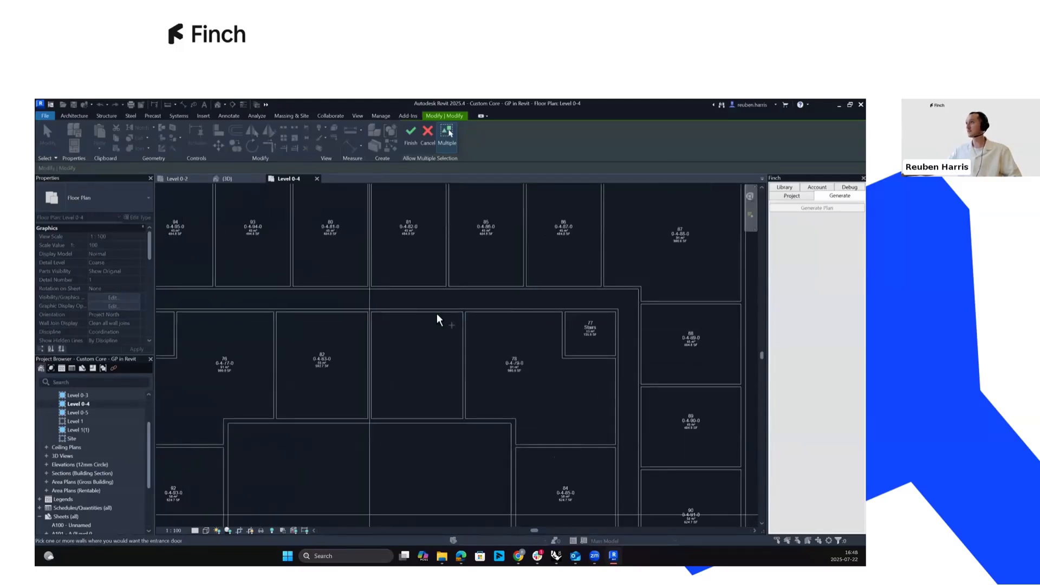
scroll(417, 315, "up", 3)
left_click(408, 308)
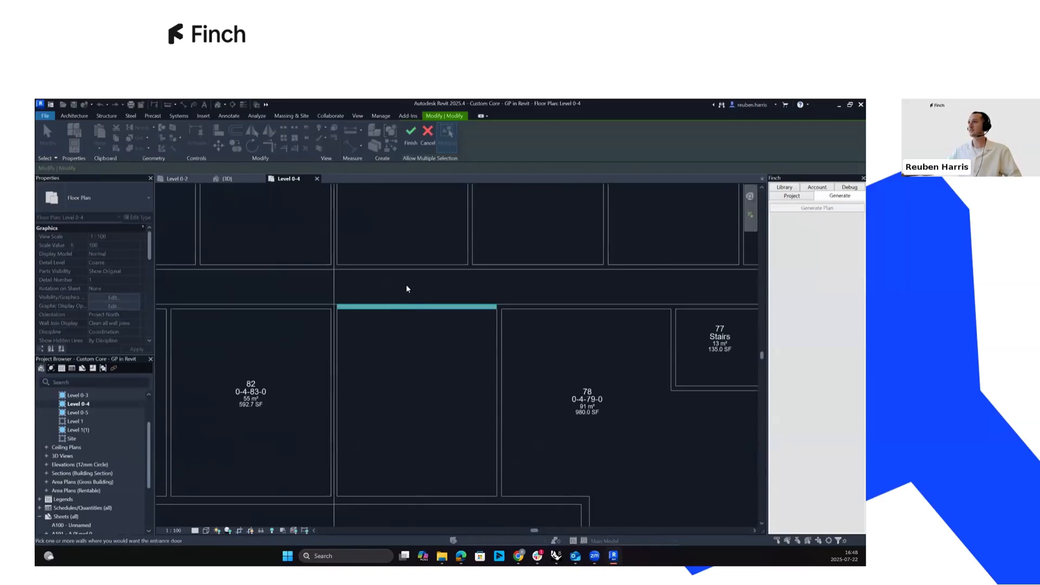
left_click(407, 133)
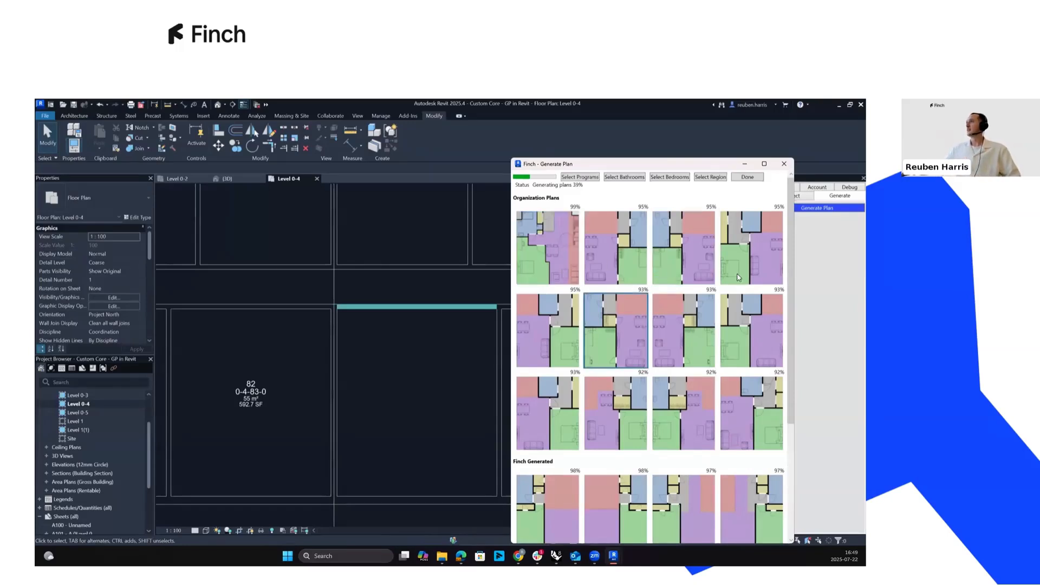
Insert a generated one-bedroom plan with kitchen, great room, bath and storage into the room, and complete the plan generation.
left_click_drag(653, 164, 625, 161)
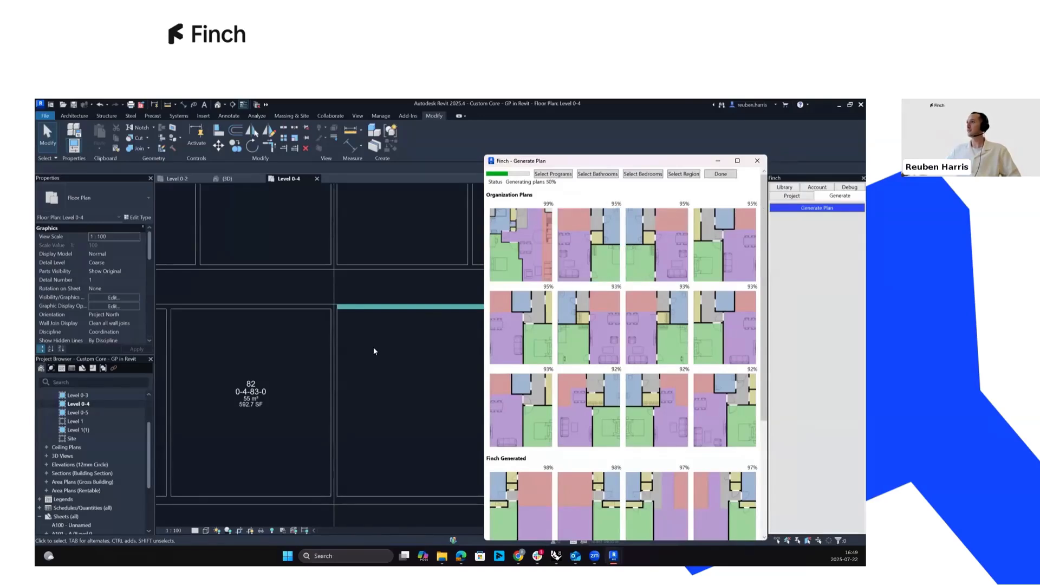
scroll(375, 329, "down", 1)
scroll(375, 329, "down", 2)
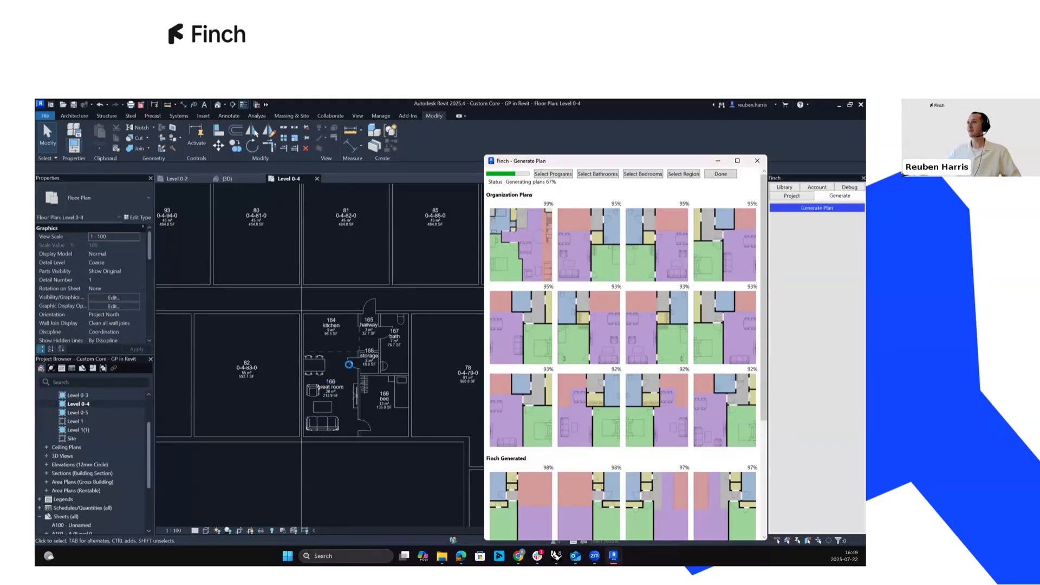
scroll(347, 379, "up", 2)
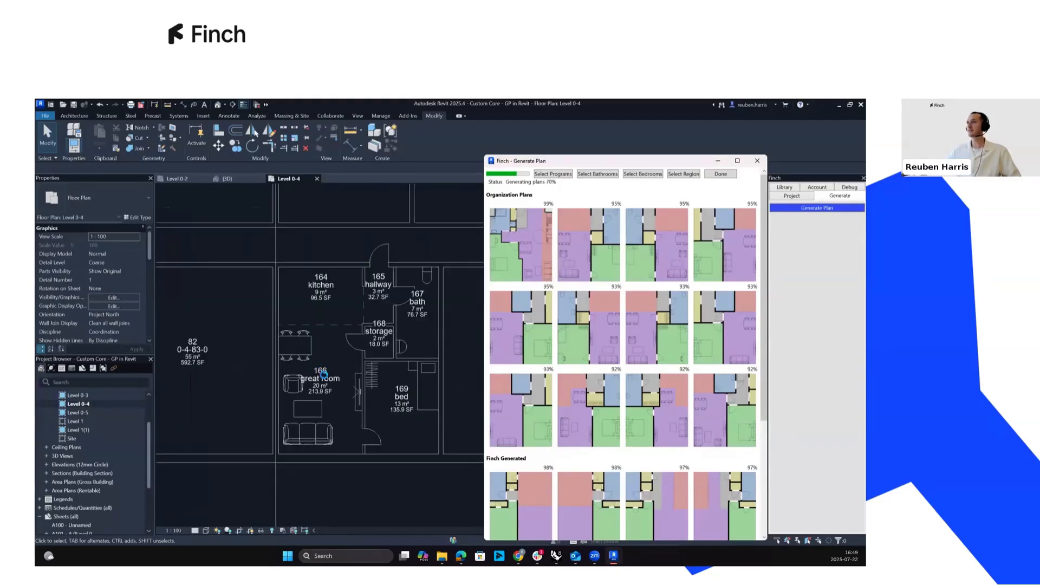
left_click(716, 174)
scroll(386, 326, "up", 2)
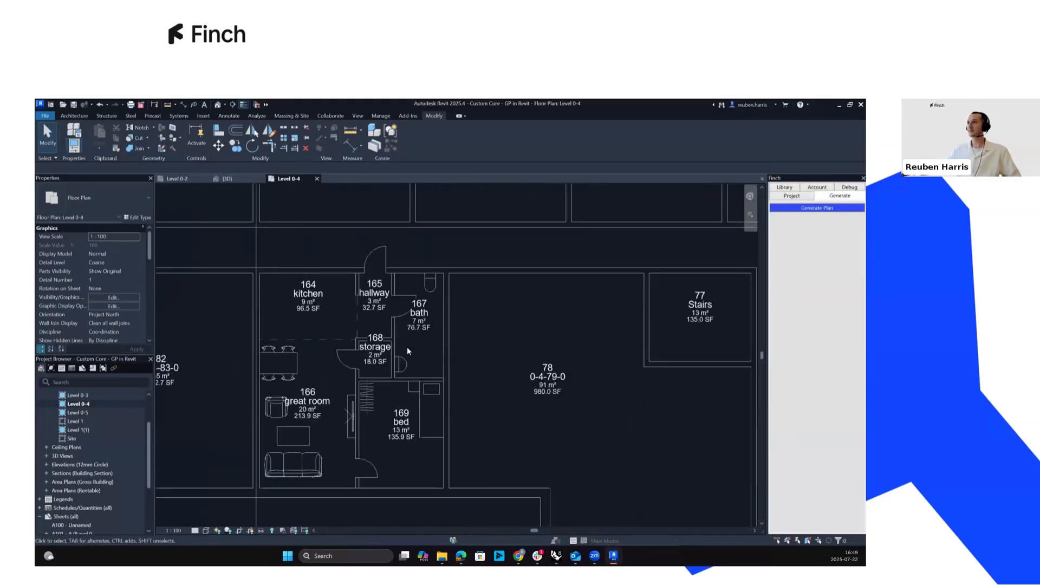
Examine the inserted plan's model group, its rooms, doors and furniture on Level 0-4, with a brief check of the 3D view.
left_click(336, 435)
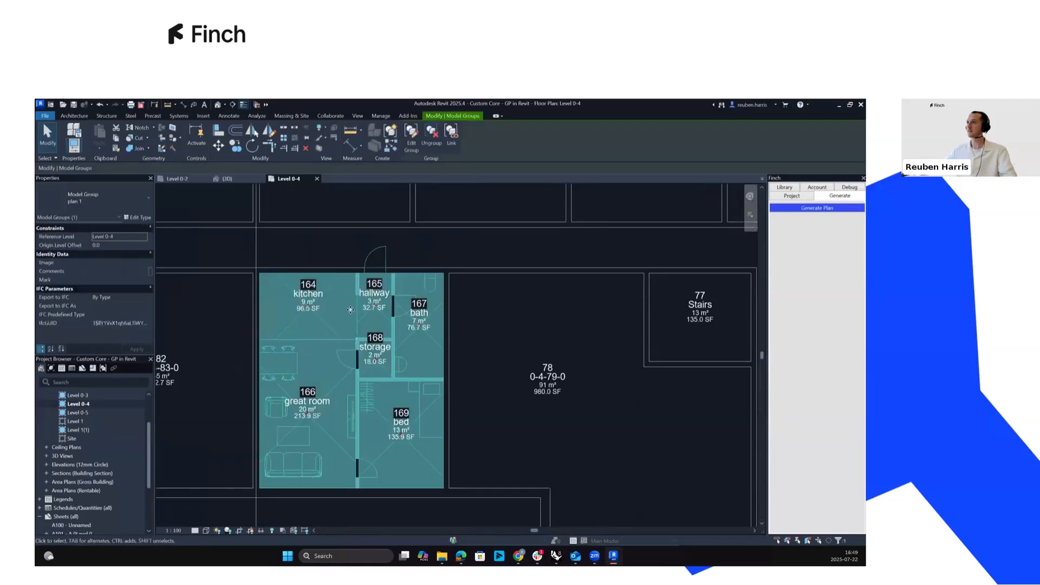
scroll(447, 371, "down", 1)
scroll(358, 415, "up", 1)
left_click(236, 178)
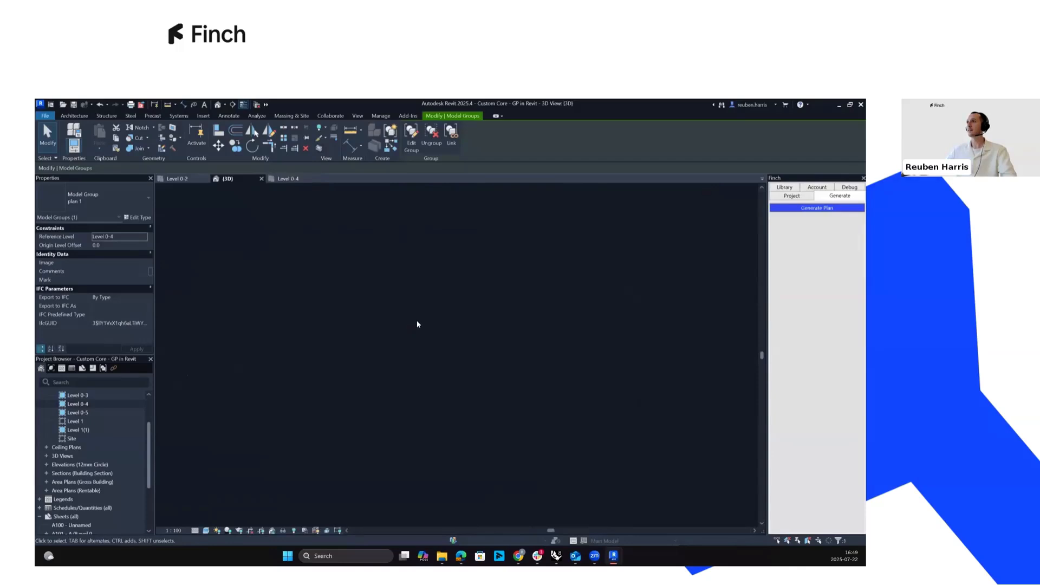
left_click(288, 179)
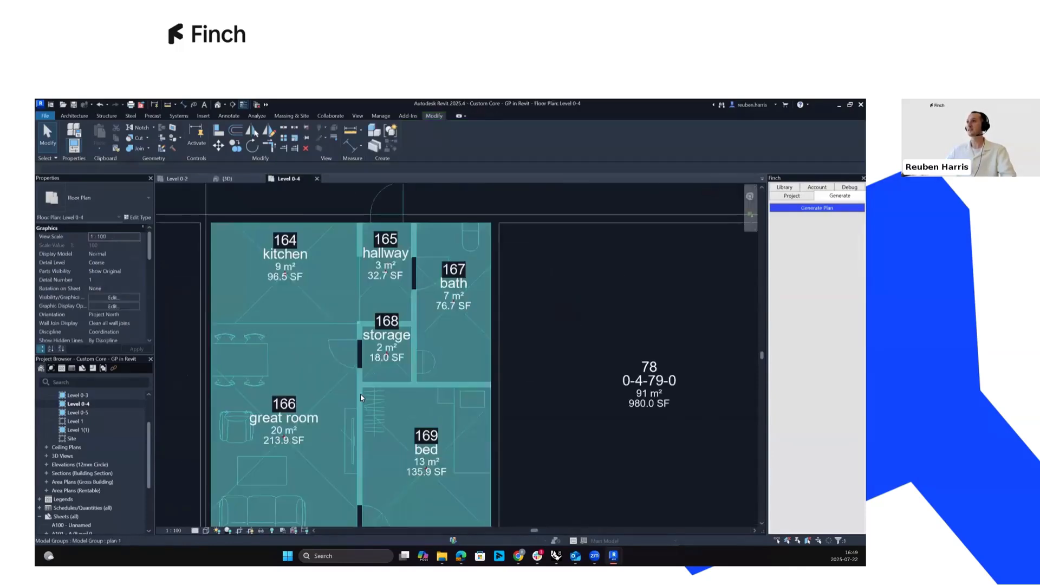
scroll(358, 394, "down", 5)
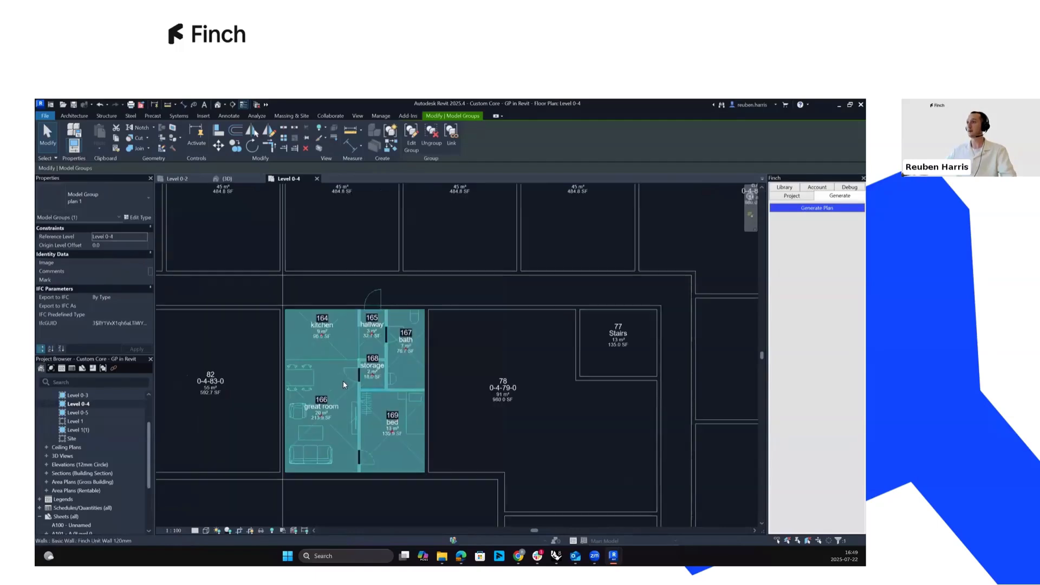
scroll(343, 380, "up", 4)
key("Escape")
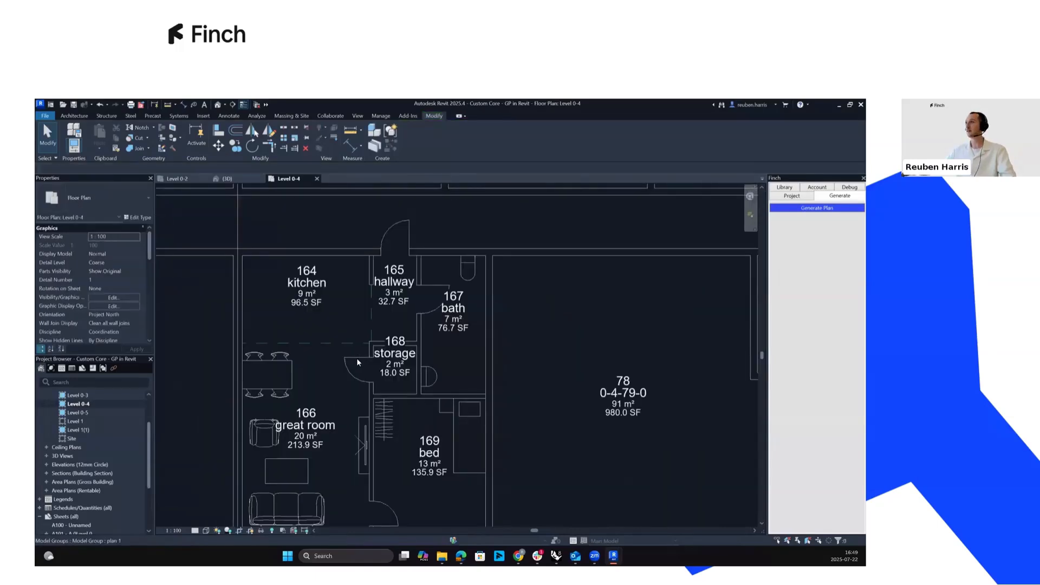
left_click(359, 358)
scroll(388, 356, "down", 2)
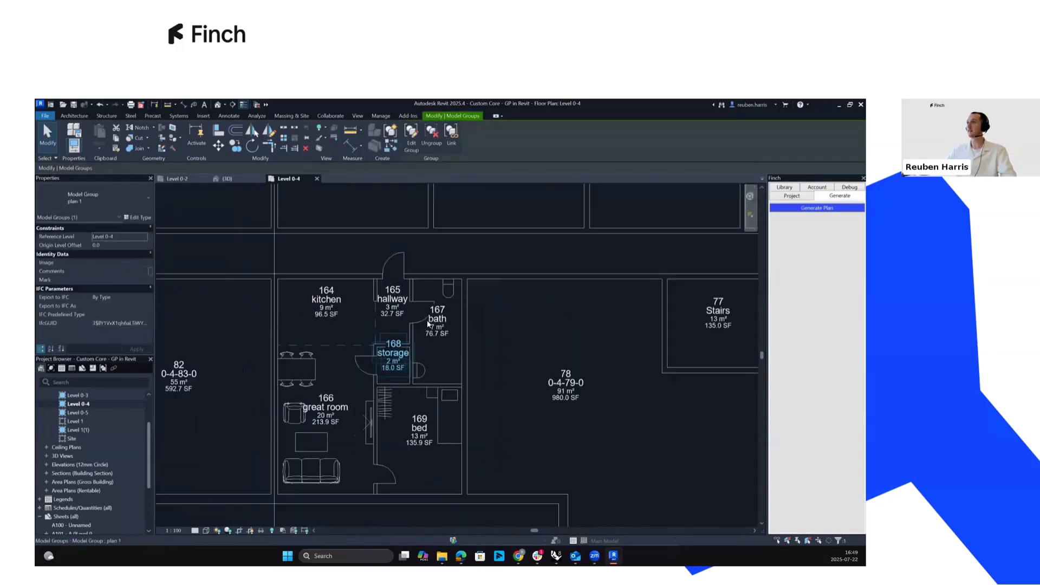
key("Escape")
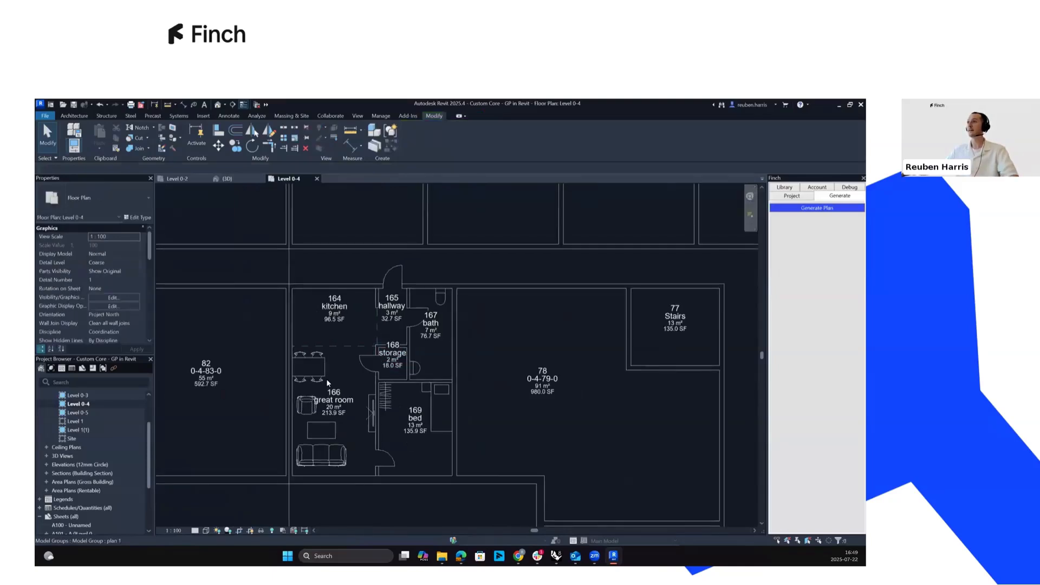
scroll(333, 388, "up", 3)
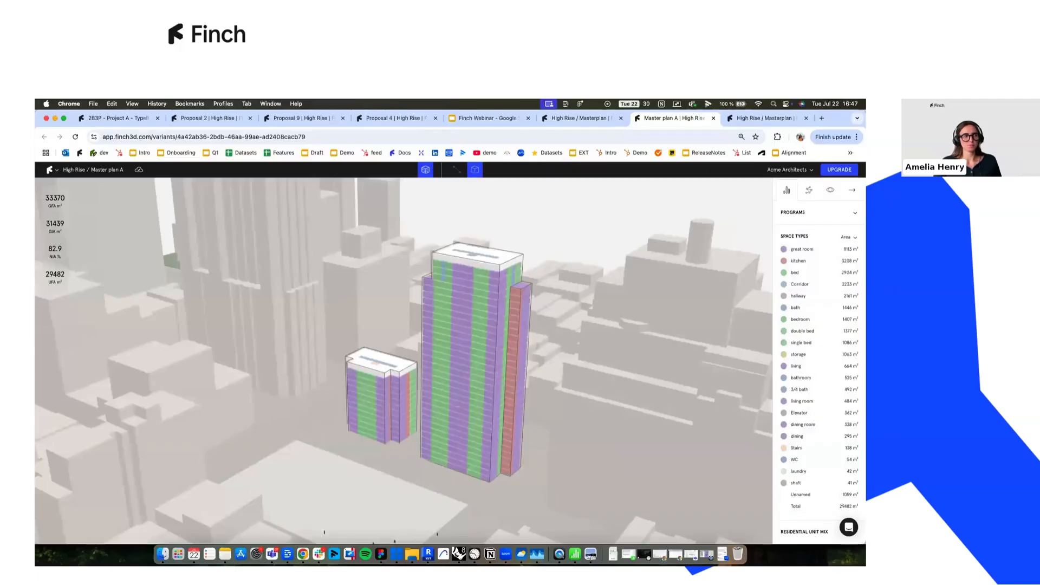
Switch to the Finch Webinar presentation in Google Slides and present the Compare Finch Plans slide full screen.
left_click(487, 118)
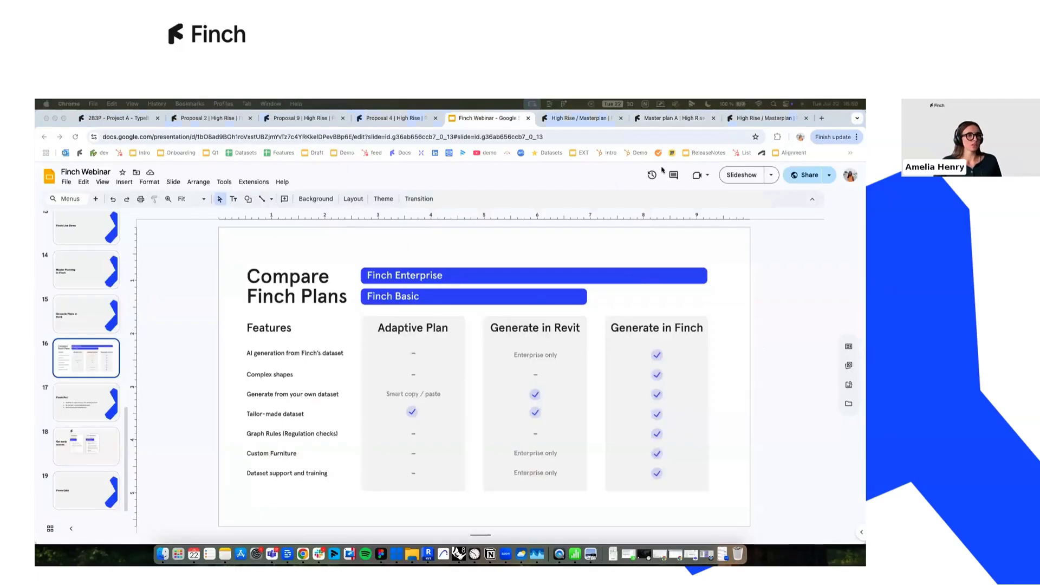
left_click(741, 175)
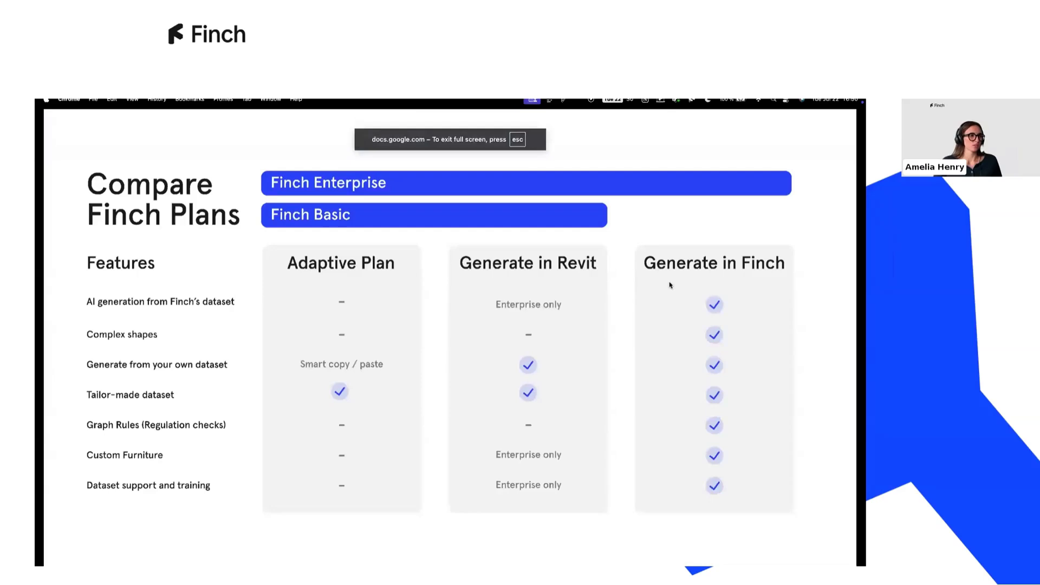